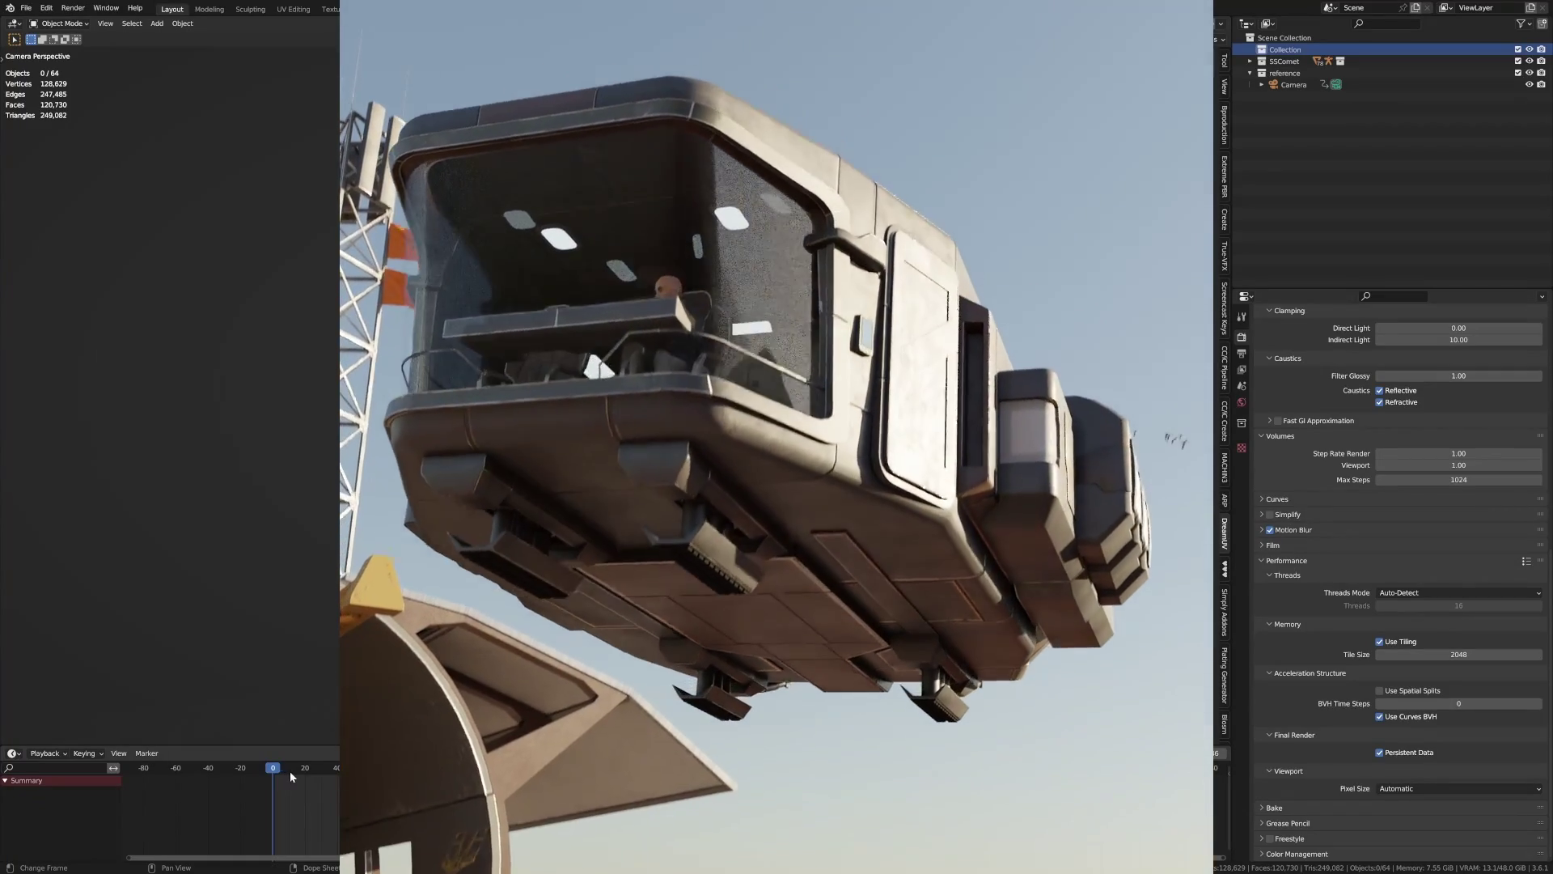
- Scrub through the ship's landing animation and stop at frame 484
left_click_drag(291, 772, 346, 773)
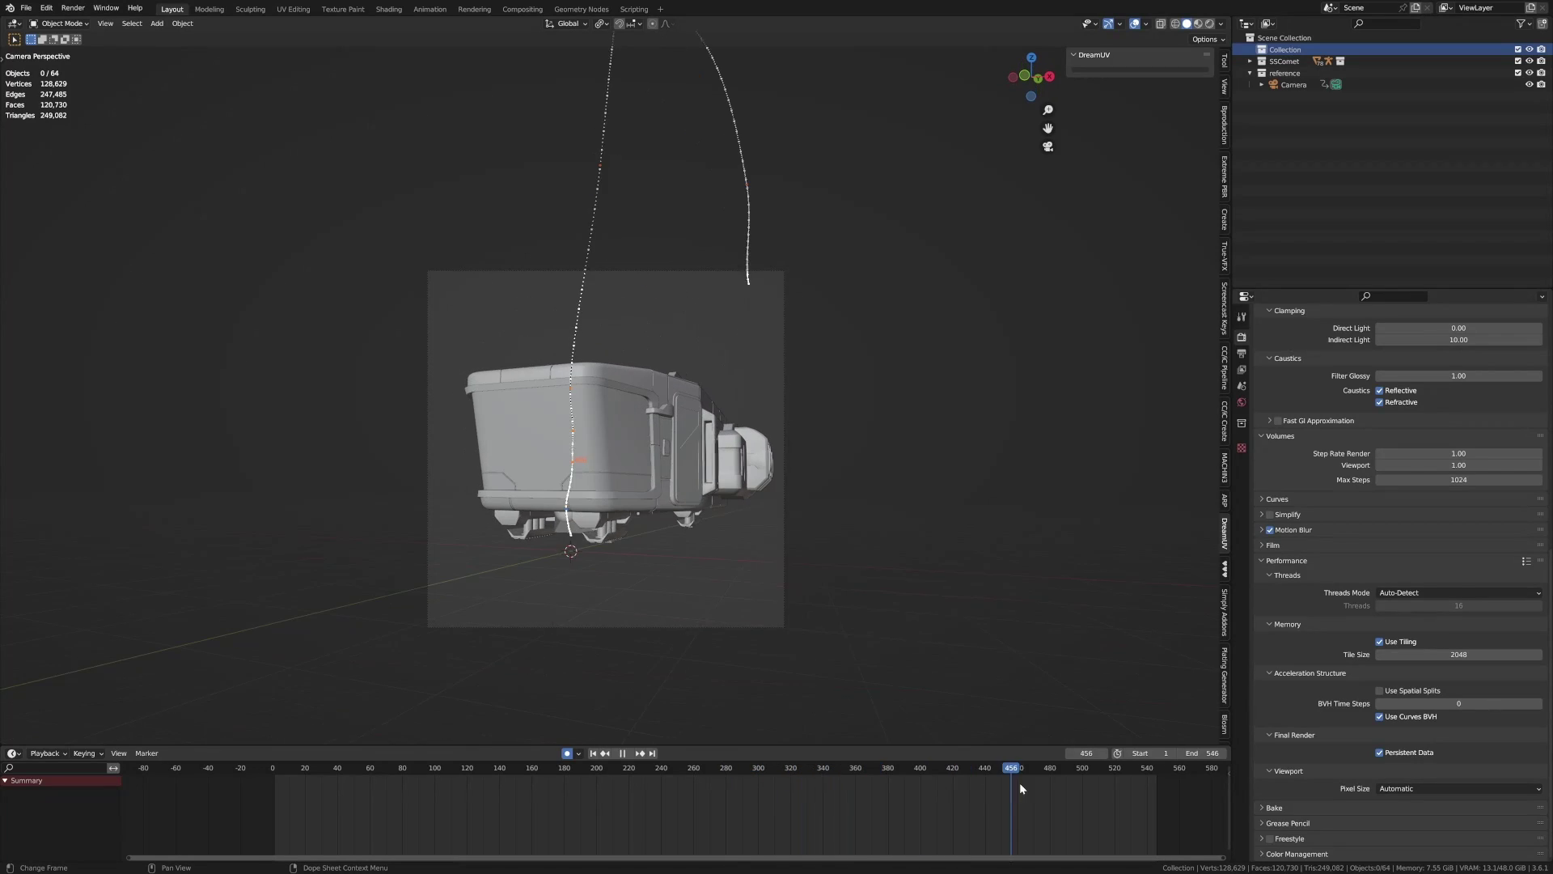
left_click_drag(1031, 783, 1056, 778)
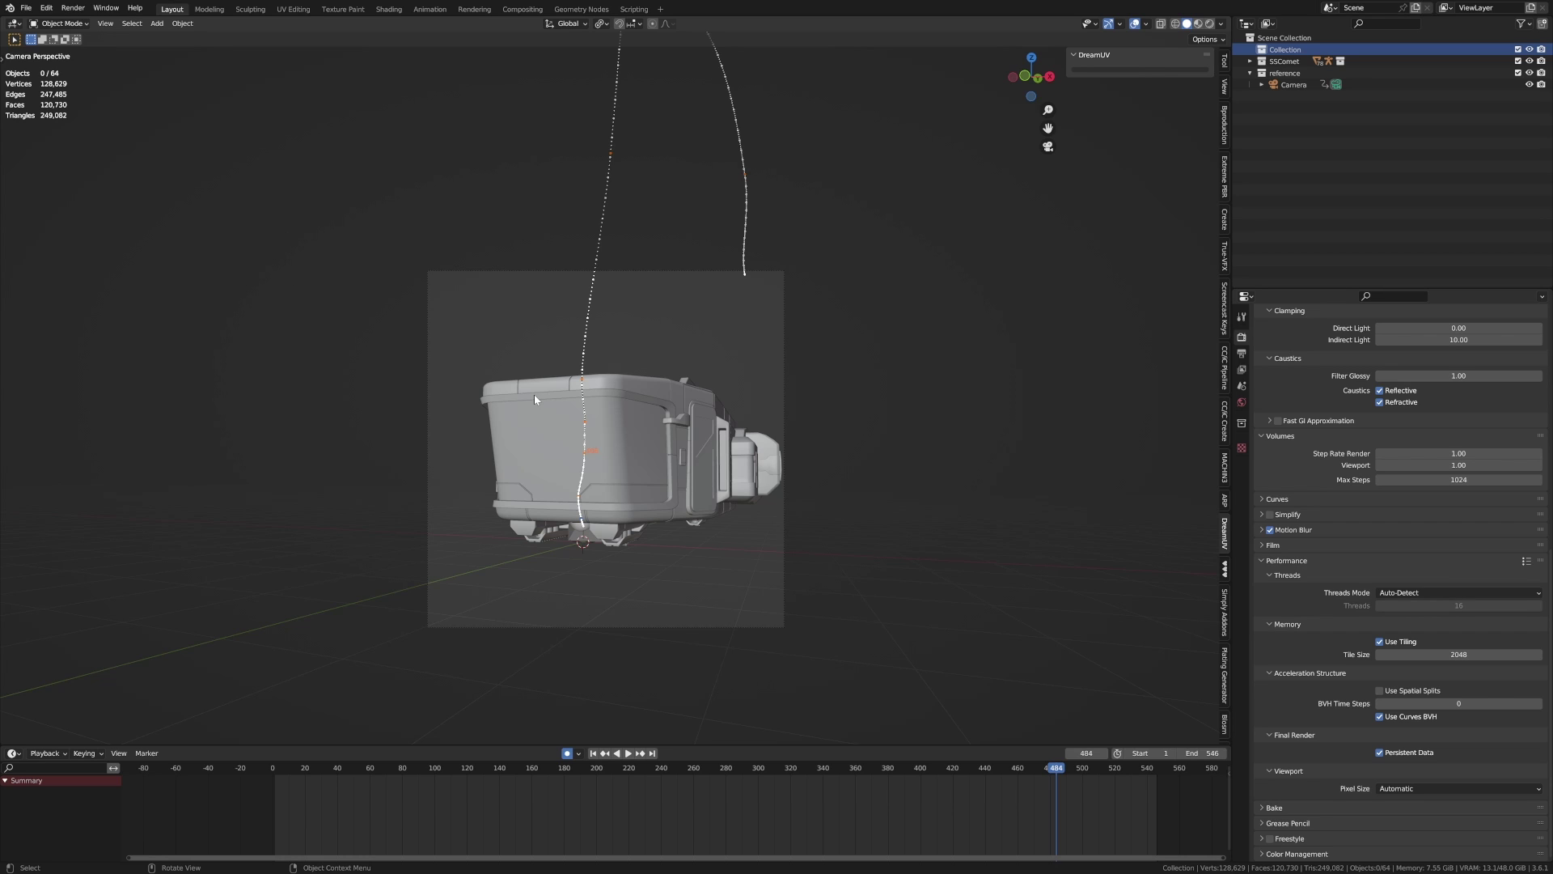
- Start linking external data and open Set_RemoteWorkshop.blend in the RemoteWorkshop folder as the source
left_click(30, 8)
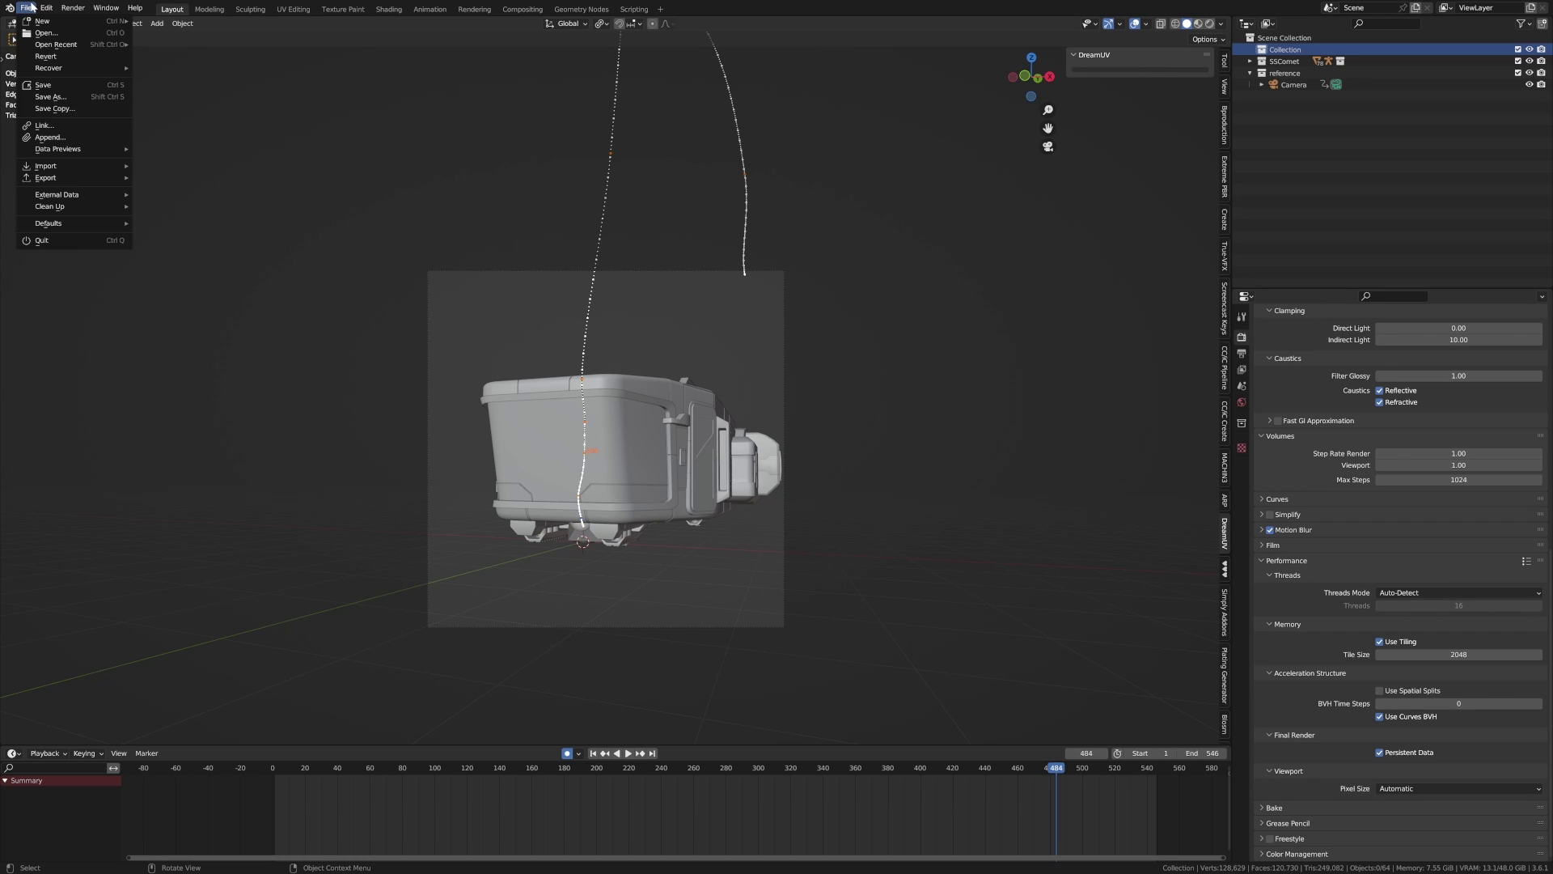
mouse_move(108, 169)
left_click(81, 127)
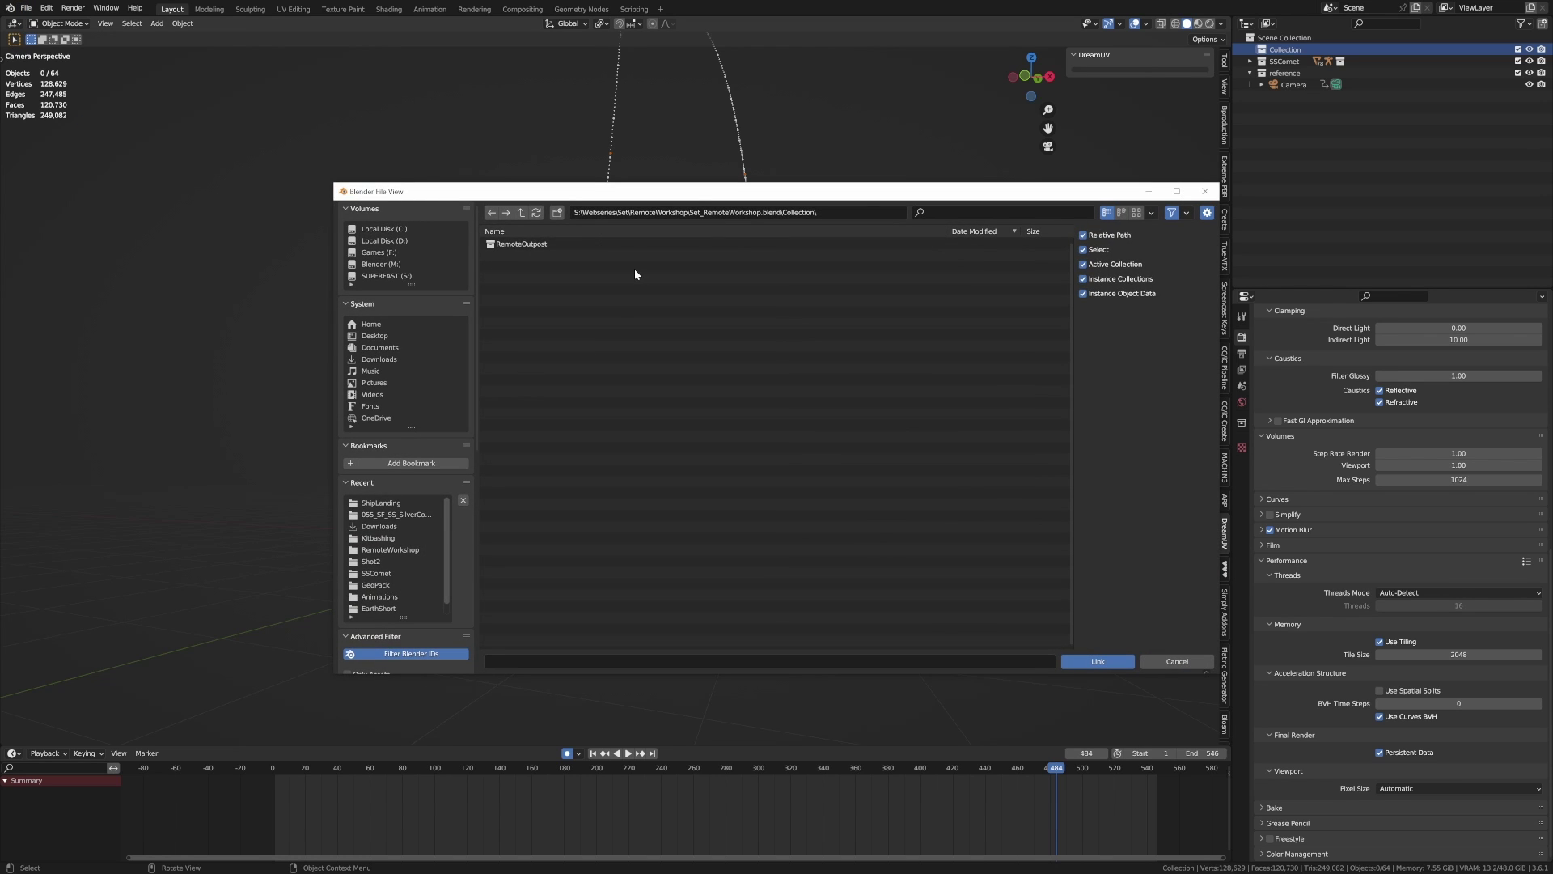
left_click(687, 218)
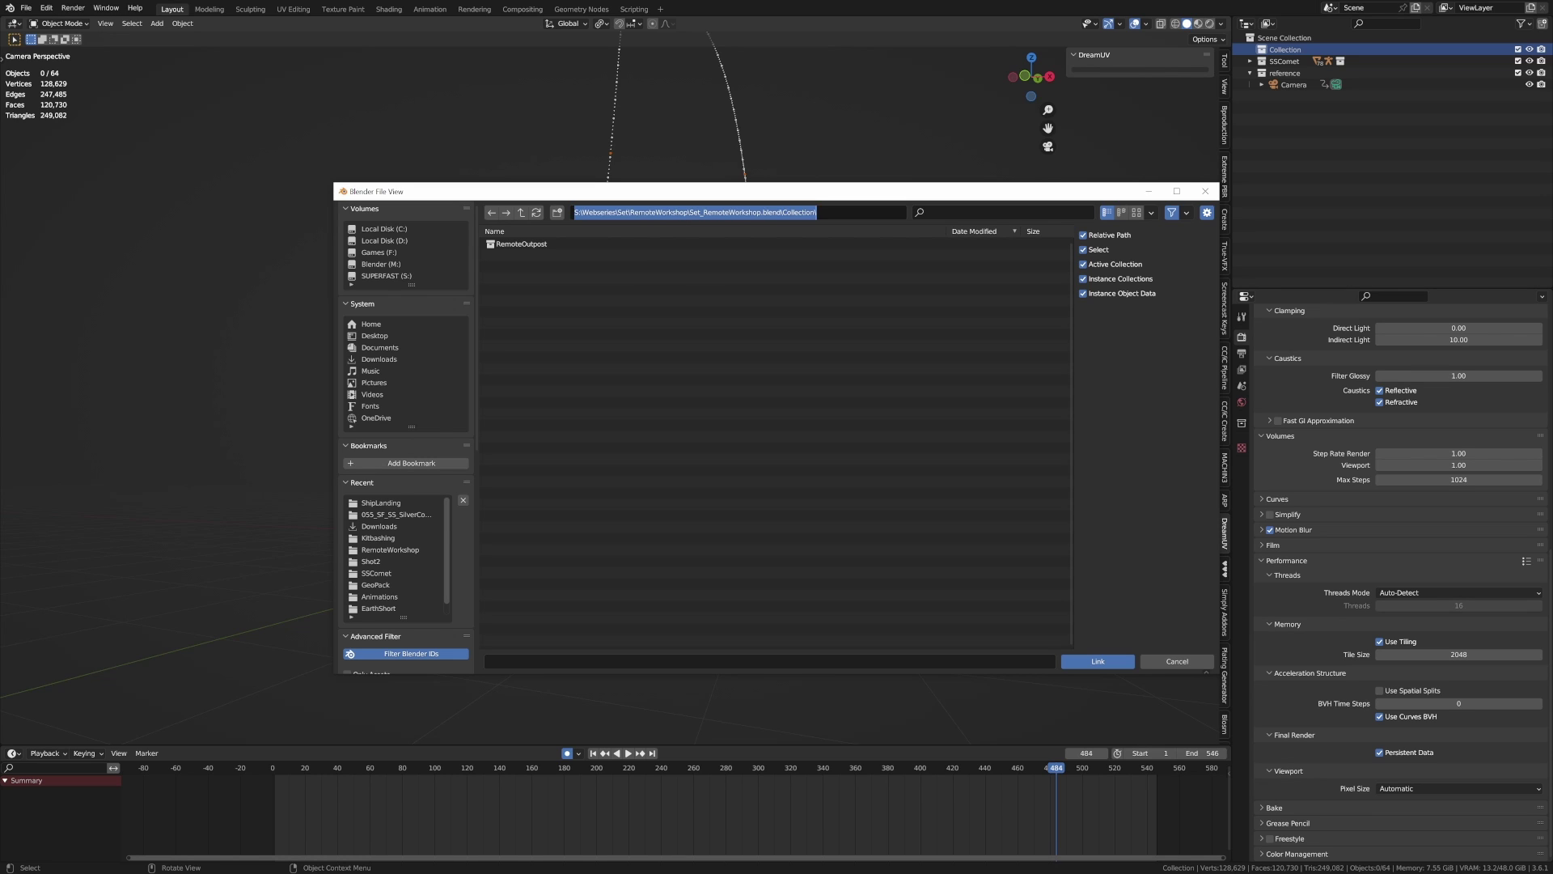
left_click(494, 216)
left_click(493, 215)
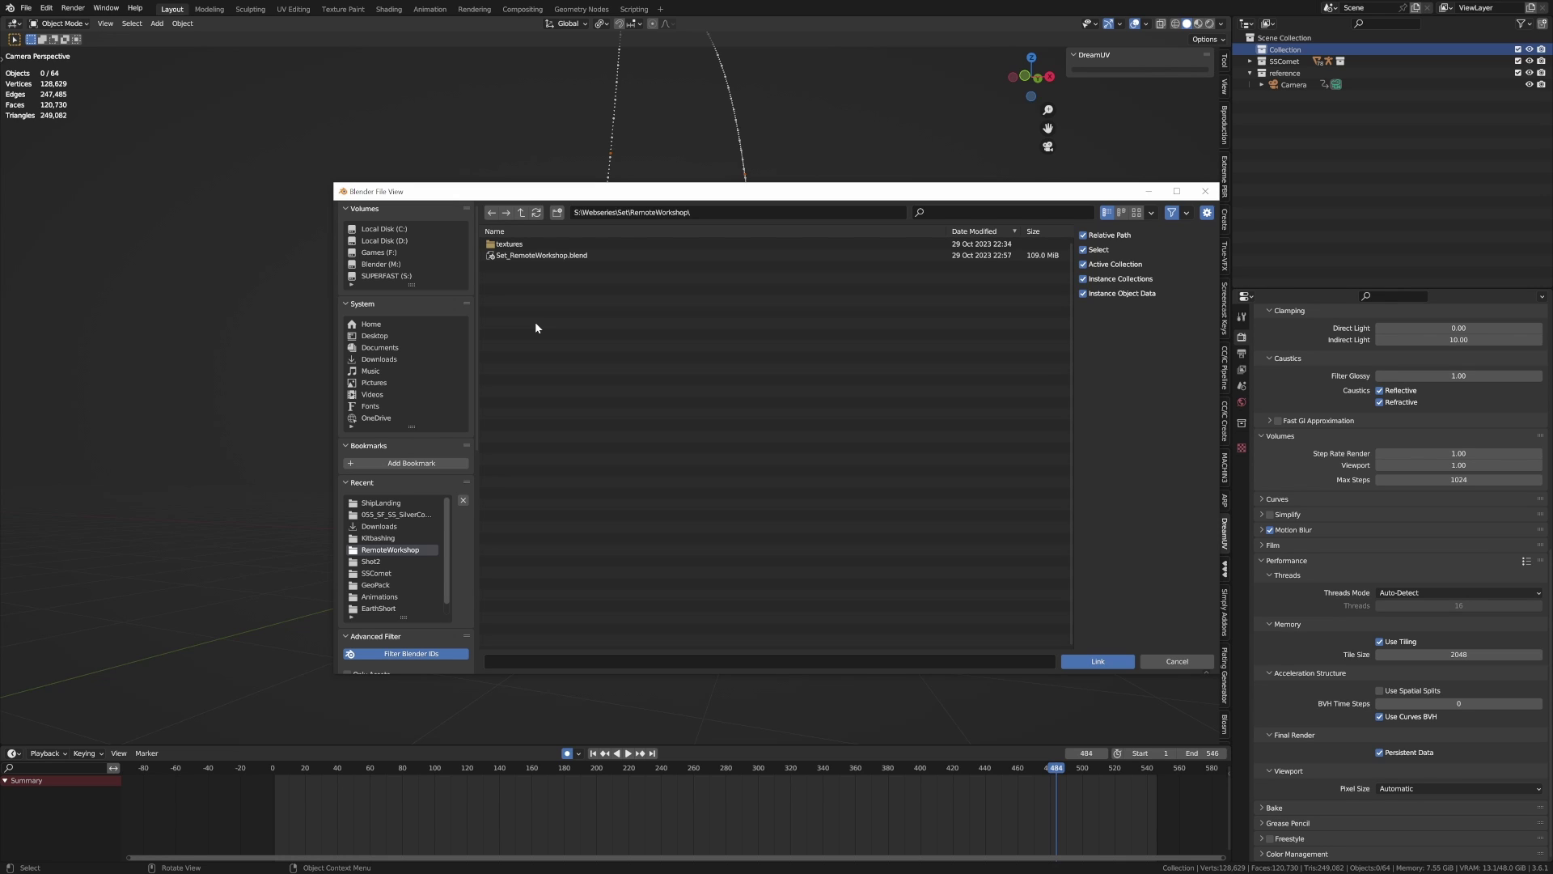
left_click(557, 261)
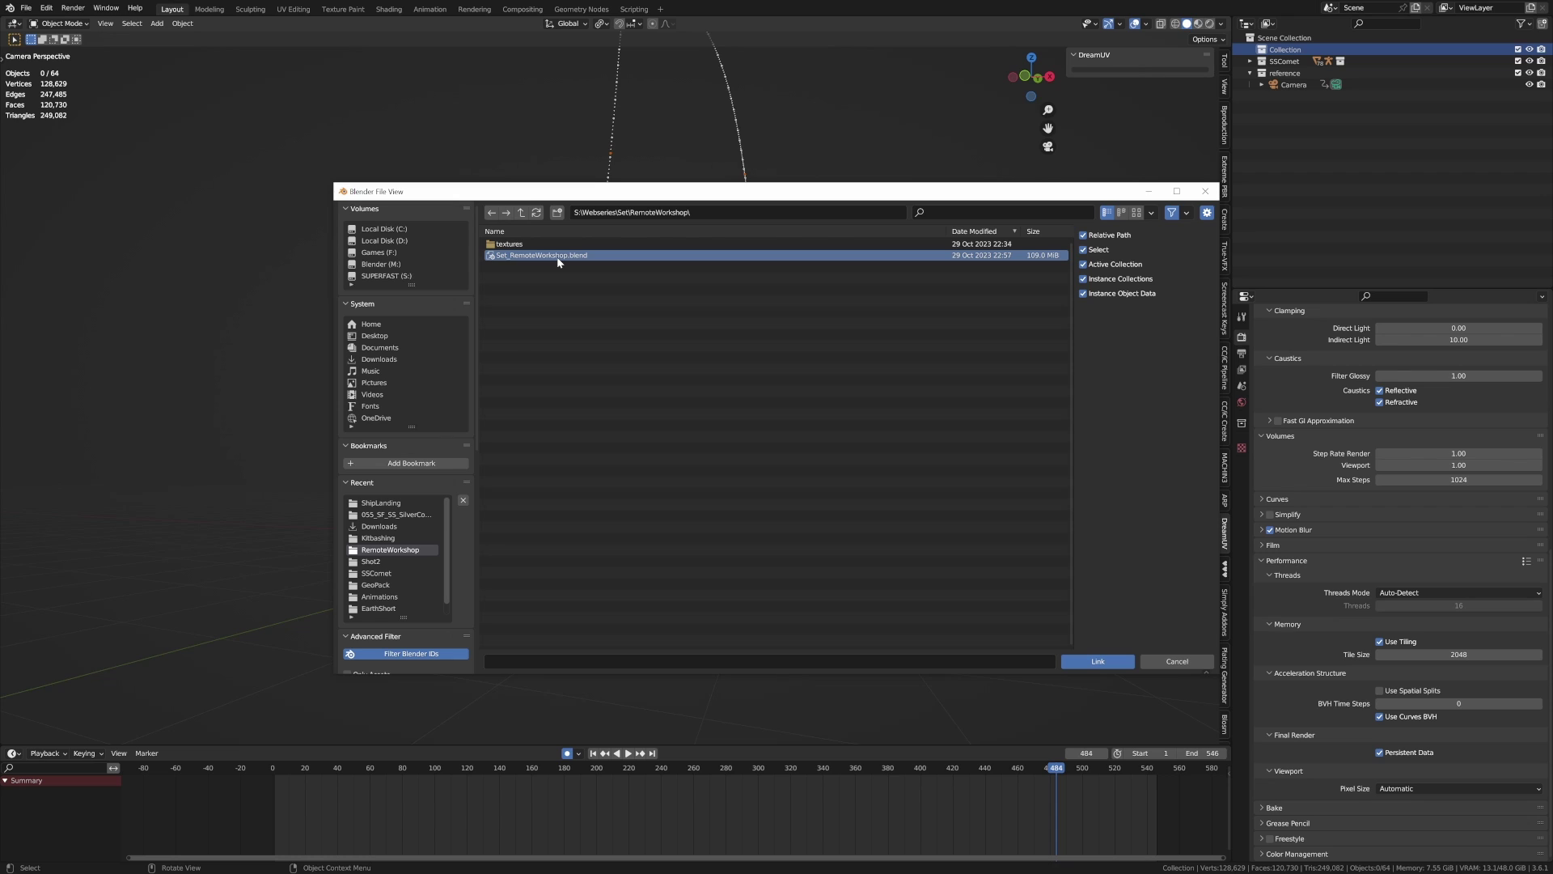
double_click(557, 259)
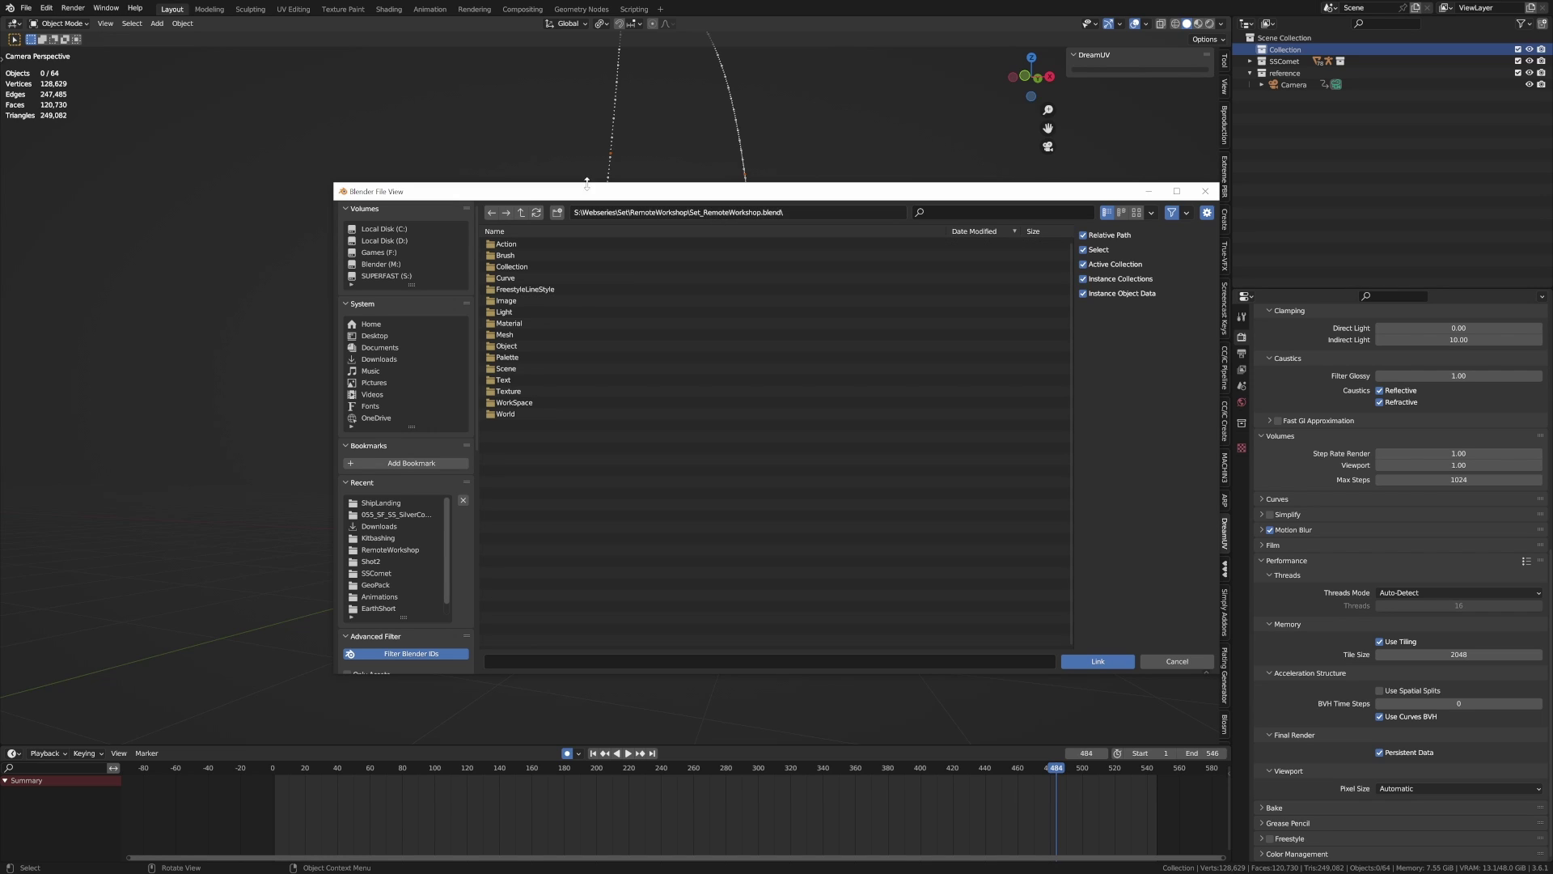
- Link the RemoteOutpost collection into the scene and save the file
double_click(576, 267)
left_click(545, 245)
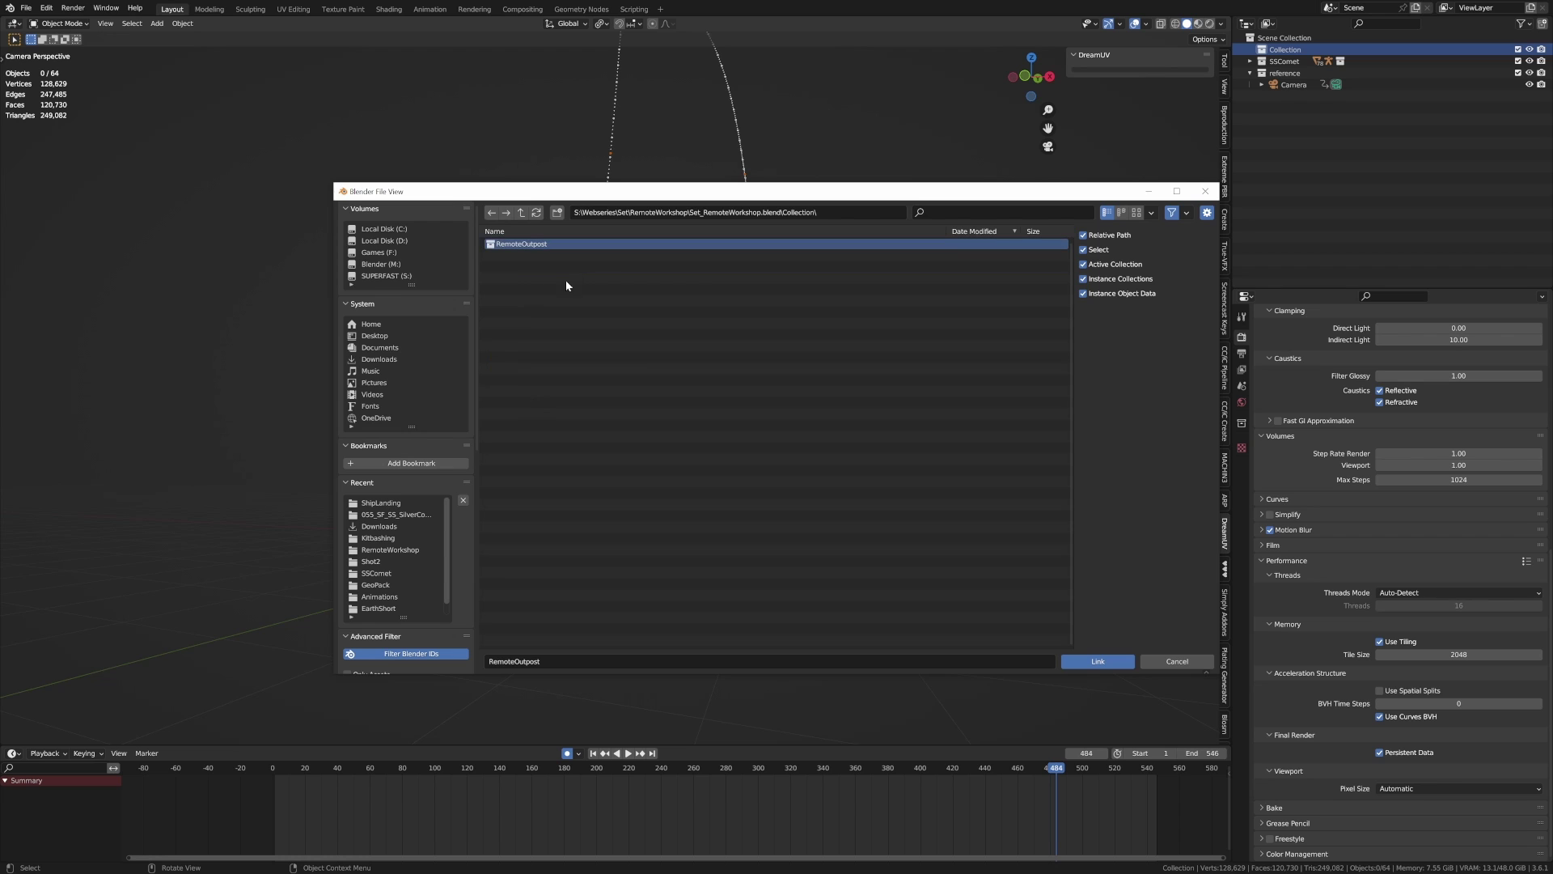
left_click(1119, 666)
key("ctrl+s")
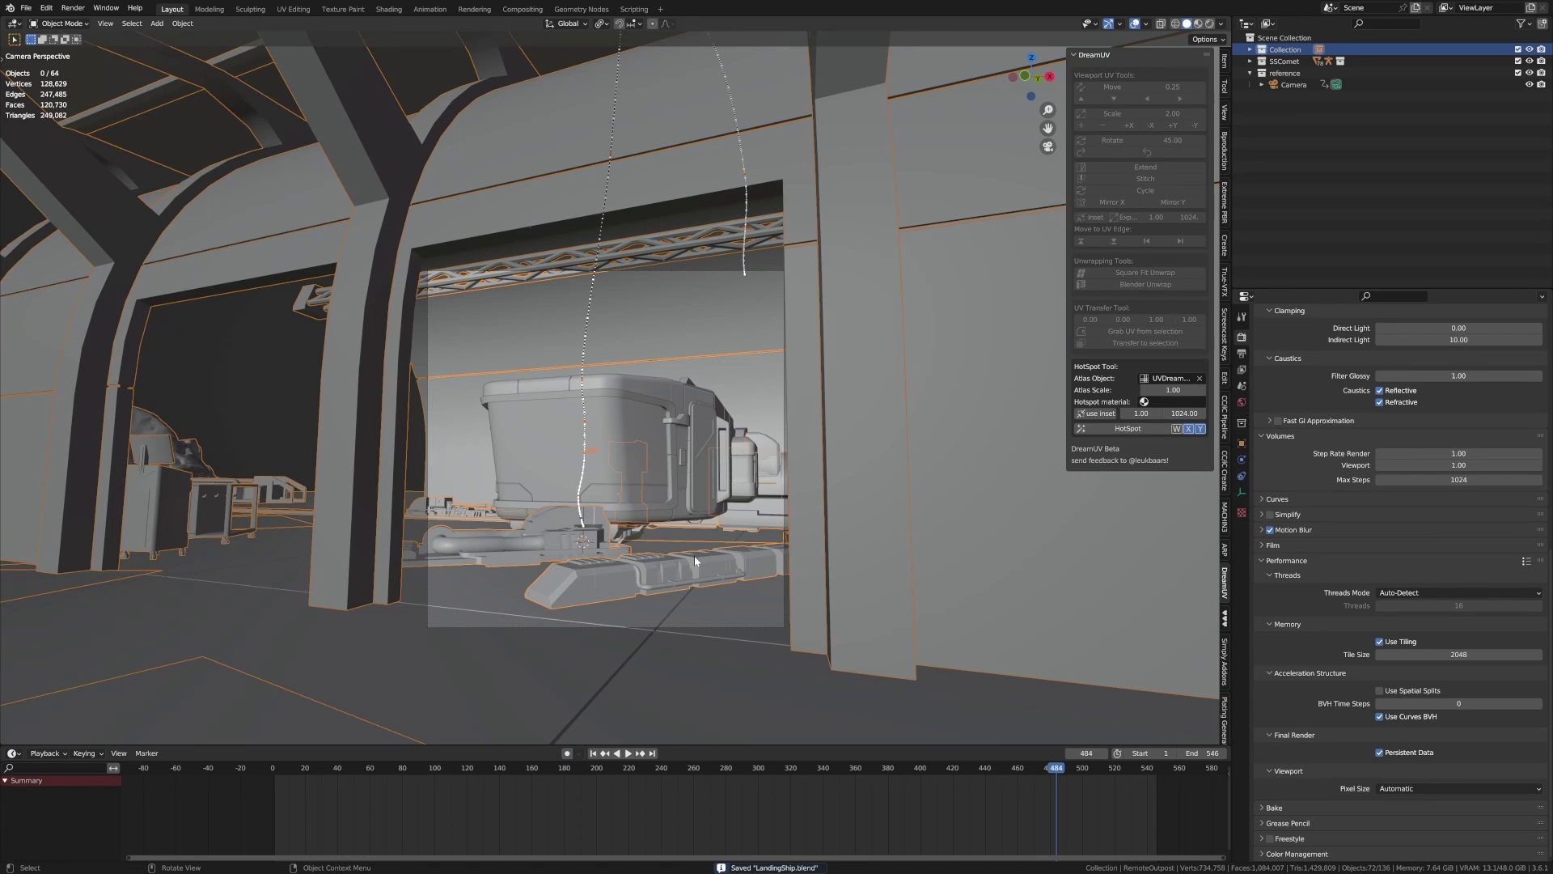
- In top view, move the linked outpost set about 15.7 m in X and 1.9 m in Y, and rotate it in plan
middle_click_drag(947, 445, 1104, 513)
middle_click_drag(1105, 513, 811, 400, "shift")
scroll(809, 396, "down", 4)
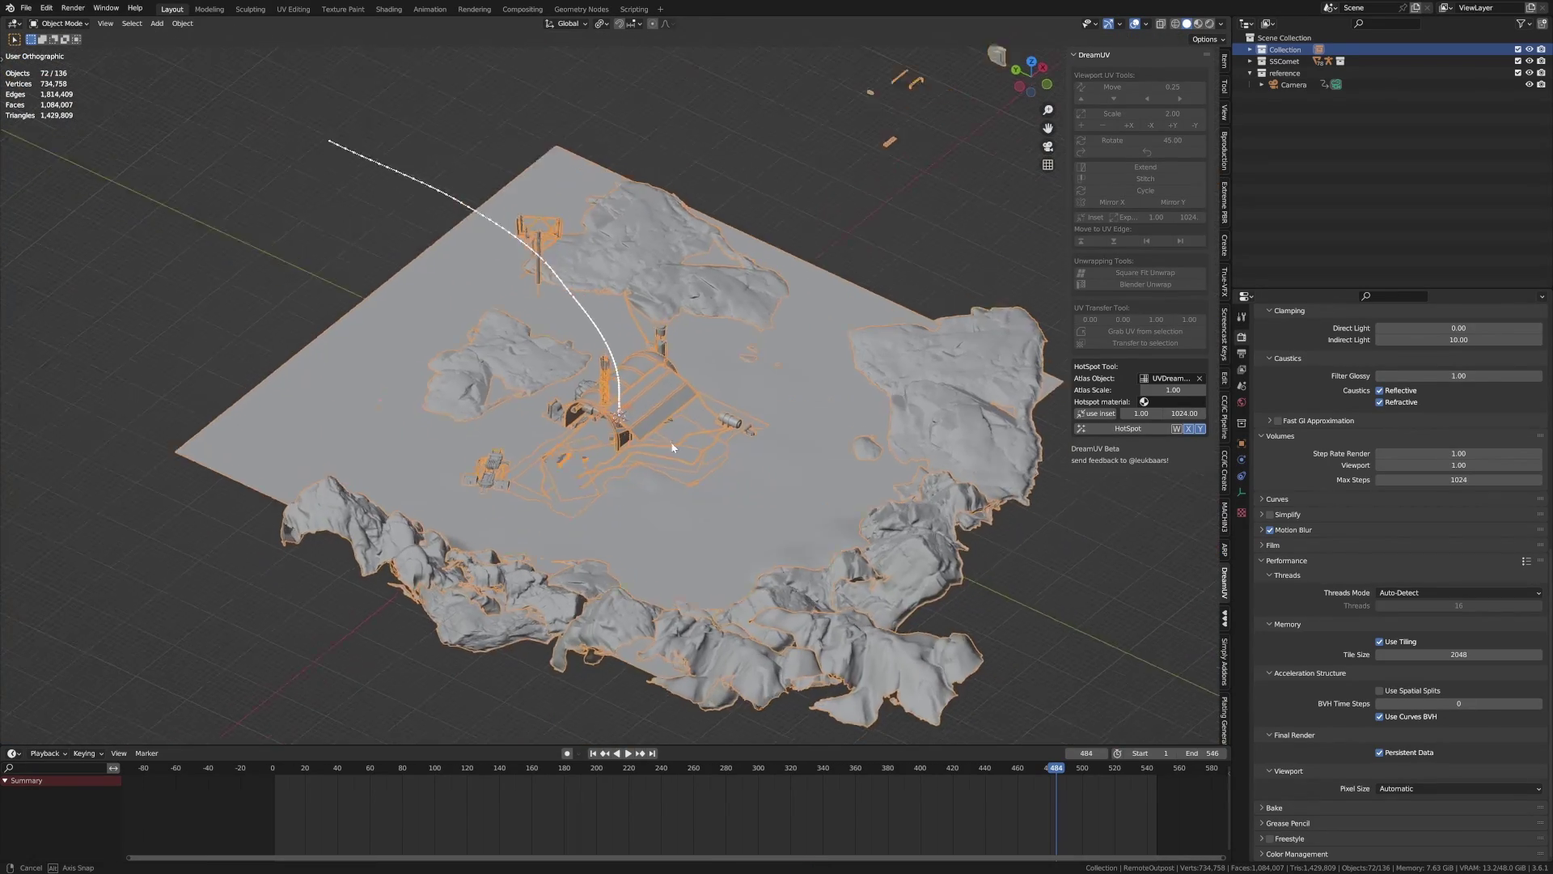
scroll(694, 441, "up", 6)
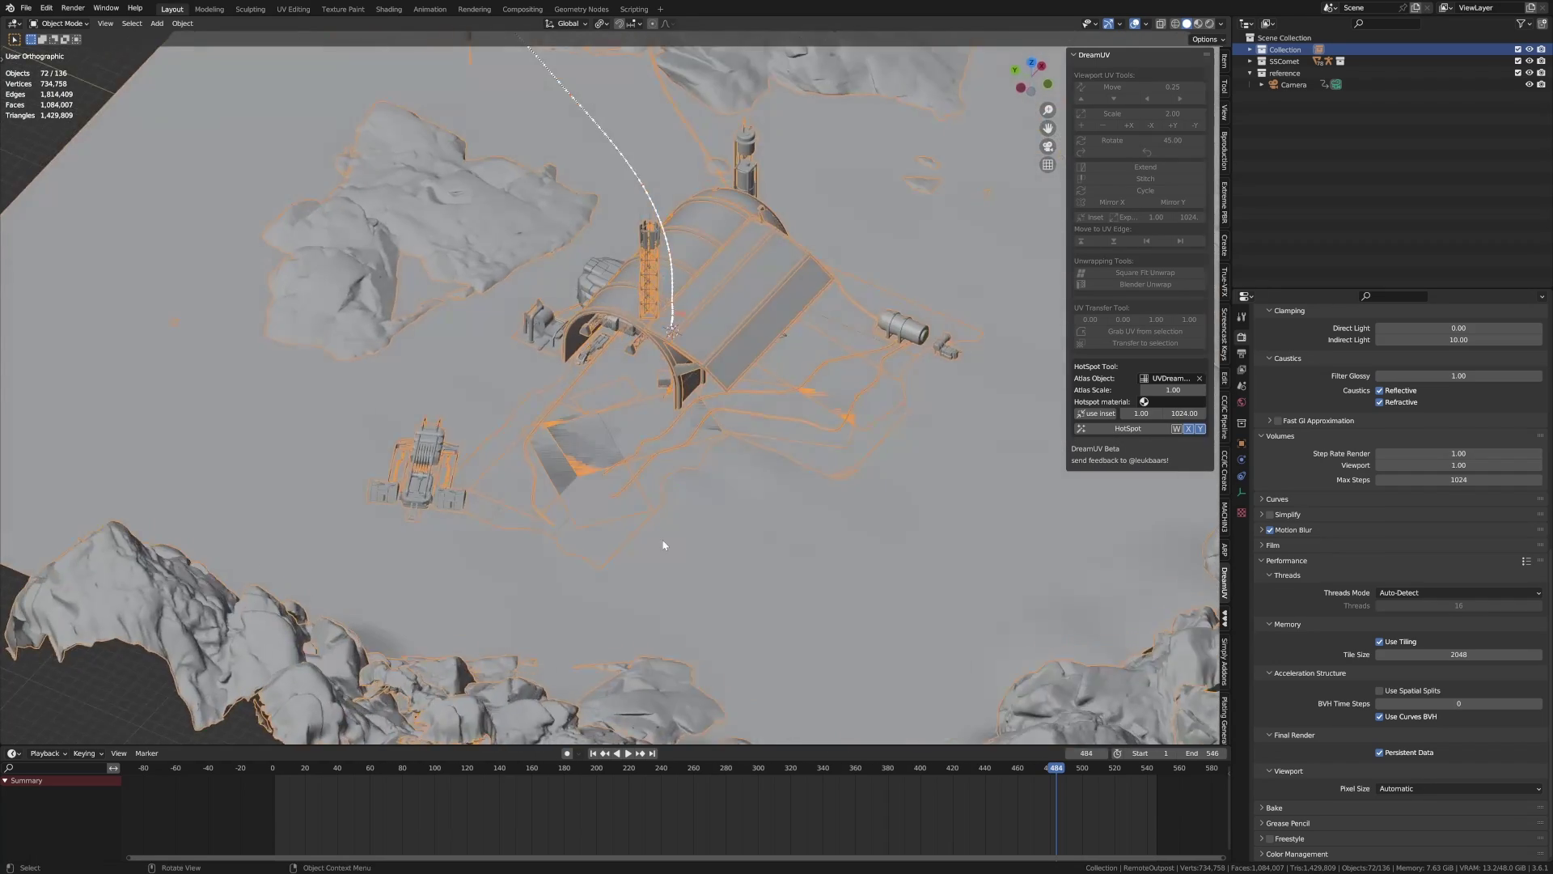
key("KP_7")
scroll(659, 547, "down", 1)
key("g")
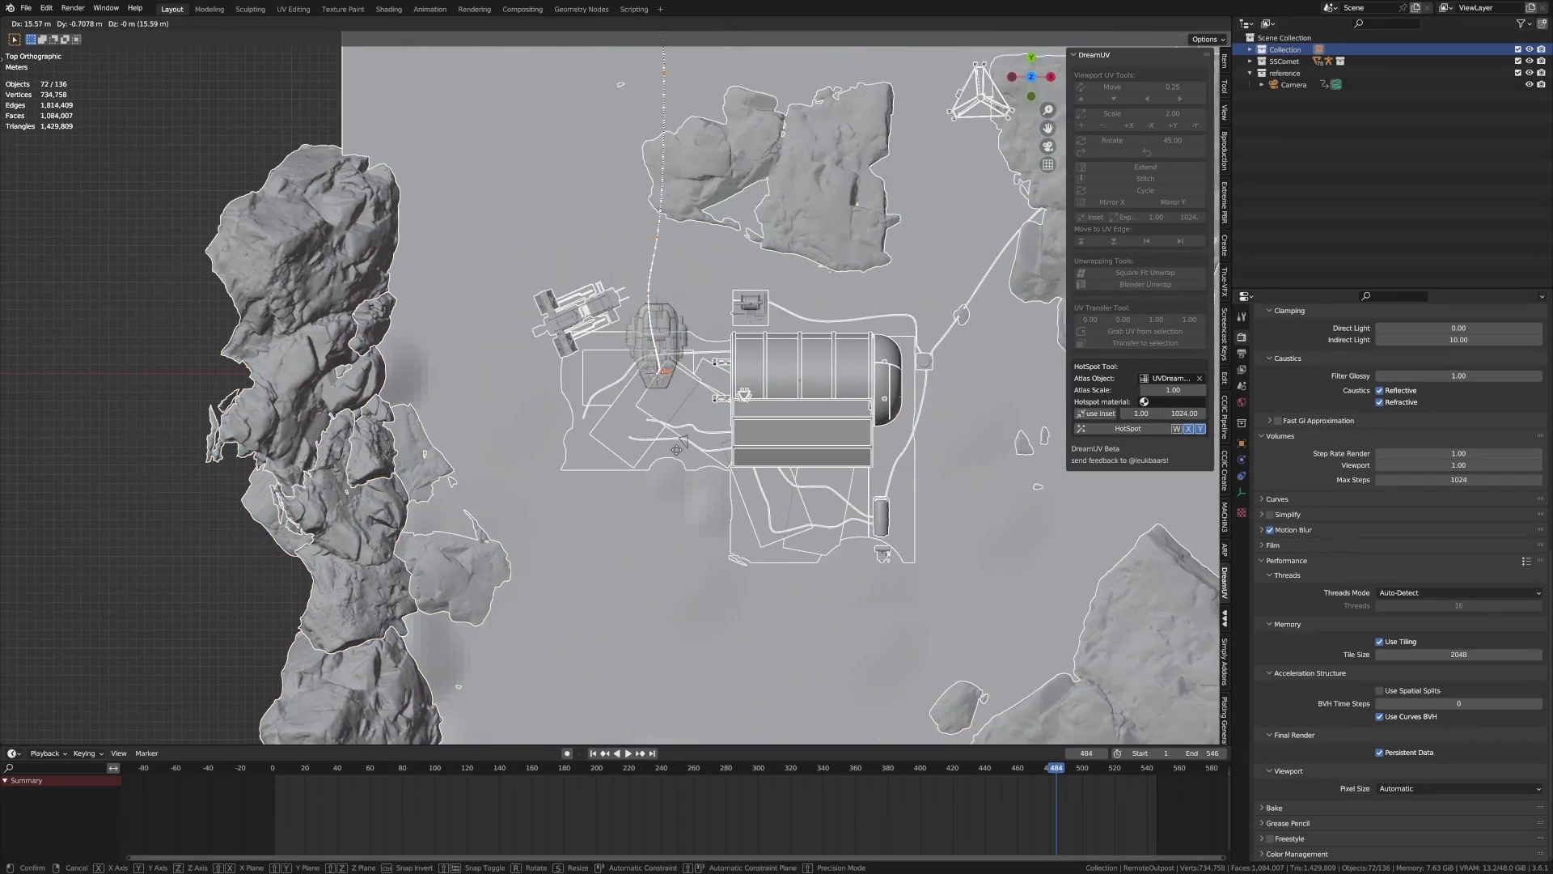
left_click(781, 443)
key("r")
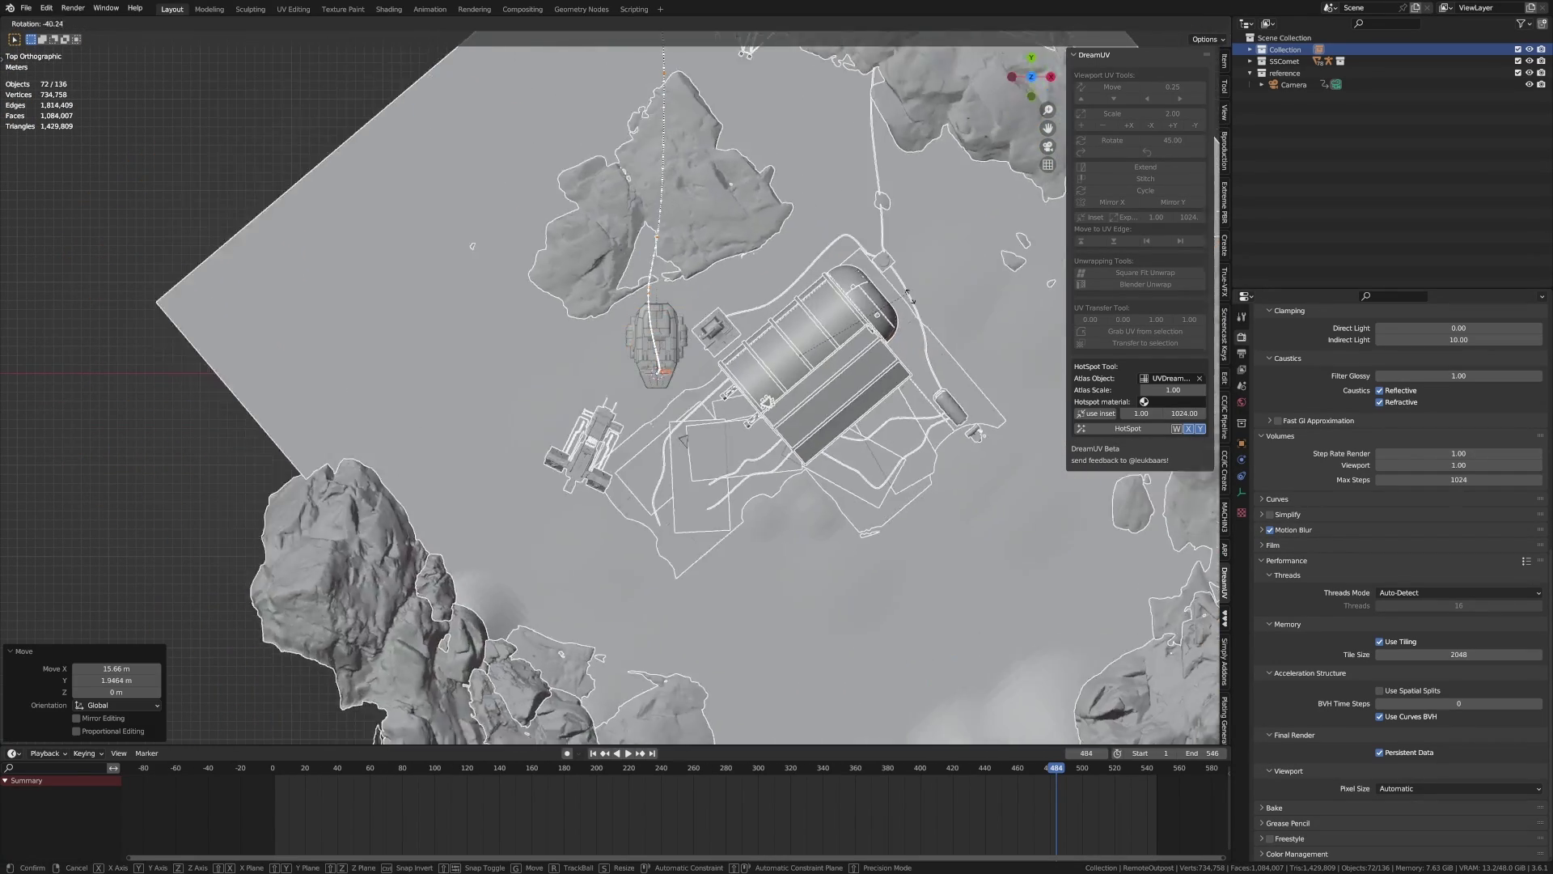
left_click(653, 127)
- Reposition the outpost set in plan, rotate it about 13°, and shift it about 2.3 m in X and 1.9 m in Y
key("g")
left_click(930, 429)
key("r")
left_click(882, 529)
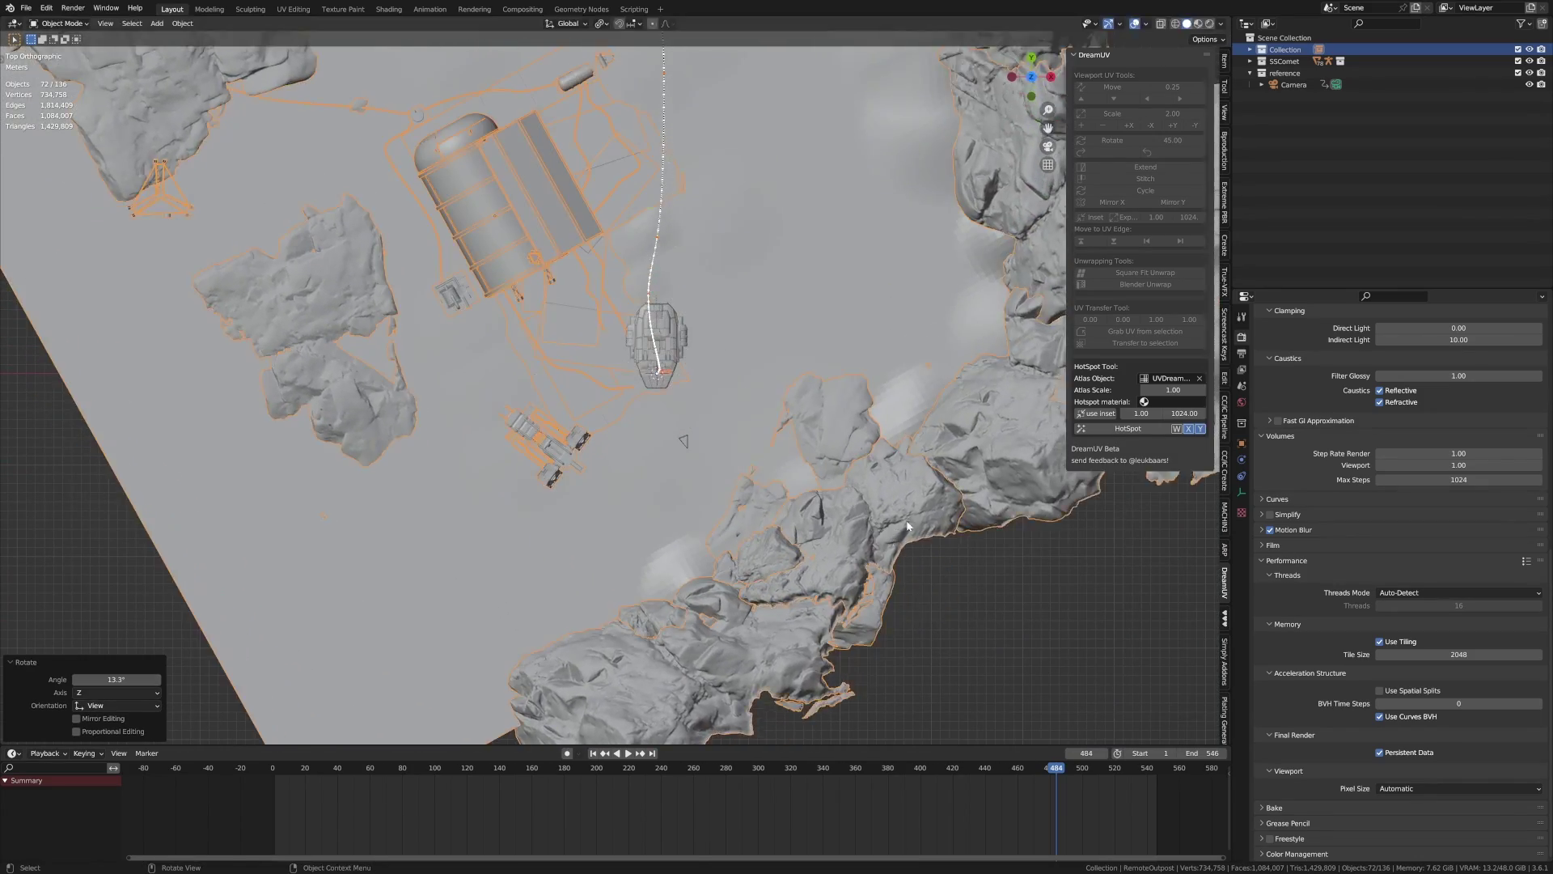
key("g")
left_click(646, 479)
- From the camera's view, shift the outpost set about 3.2 m in X and 1.1 m in Y behind the ship
middle_click_drag(647, 478, 610, 347)
key("KP_0")
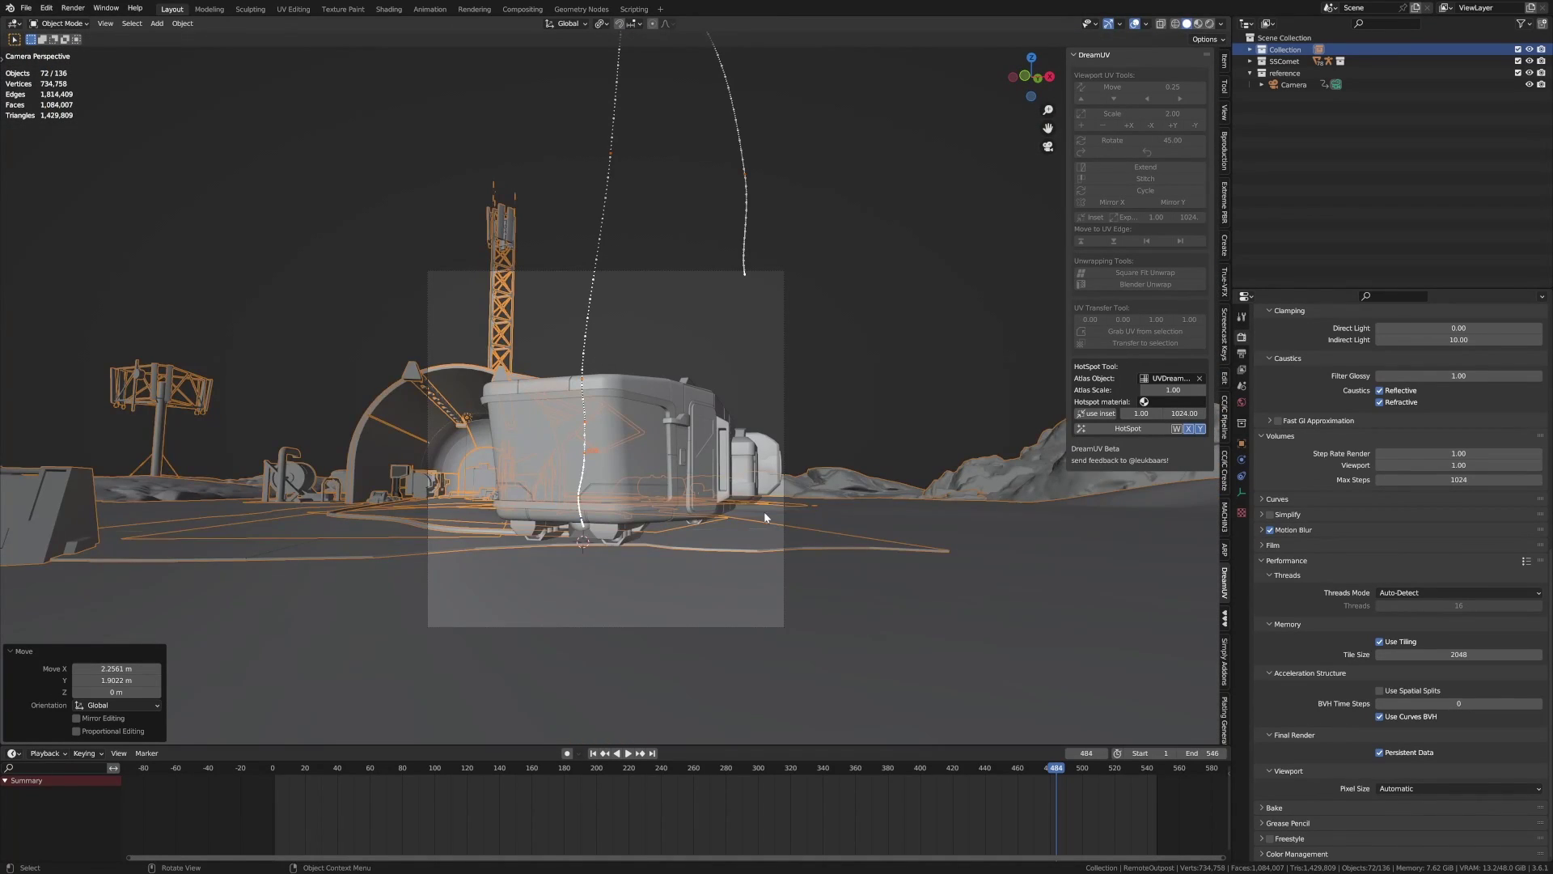
key("g")
left_click(608, 472)
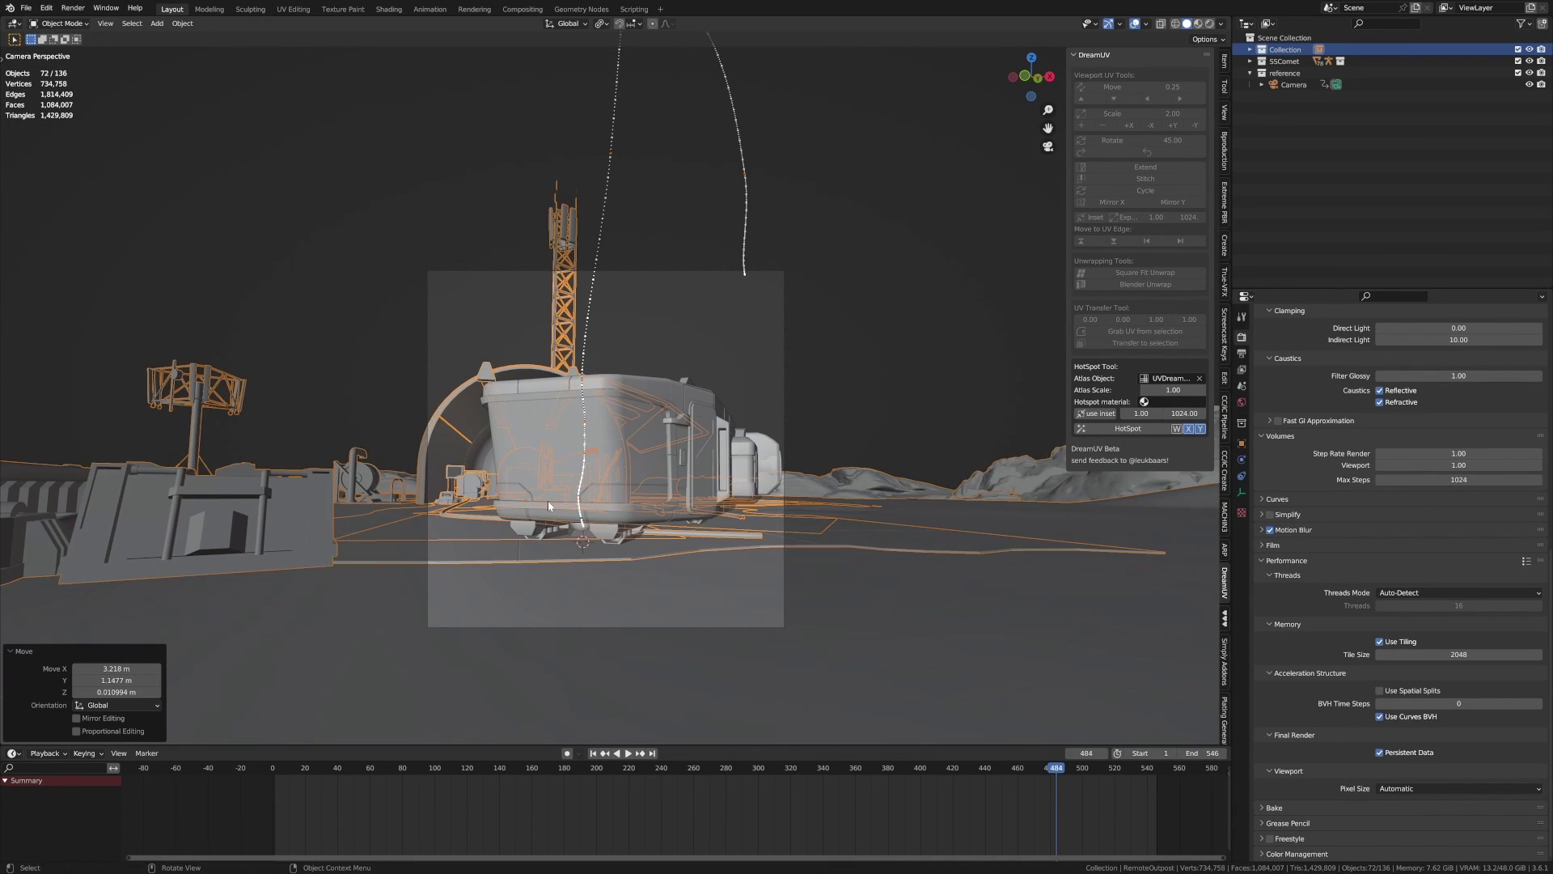
- Lower the outpost set about 0.055 m along Z to bring its ground beneath the ship's landing feet
key("KP_3")
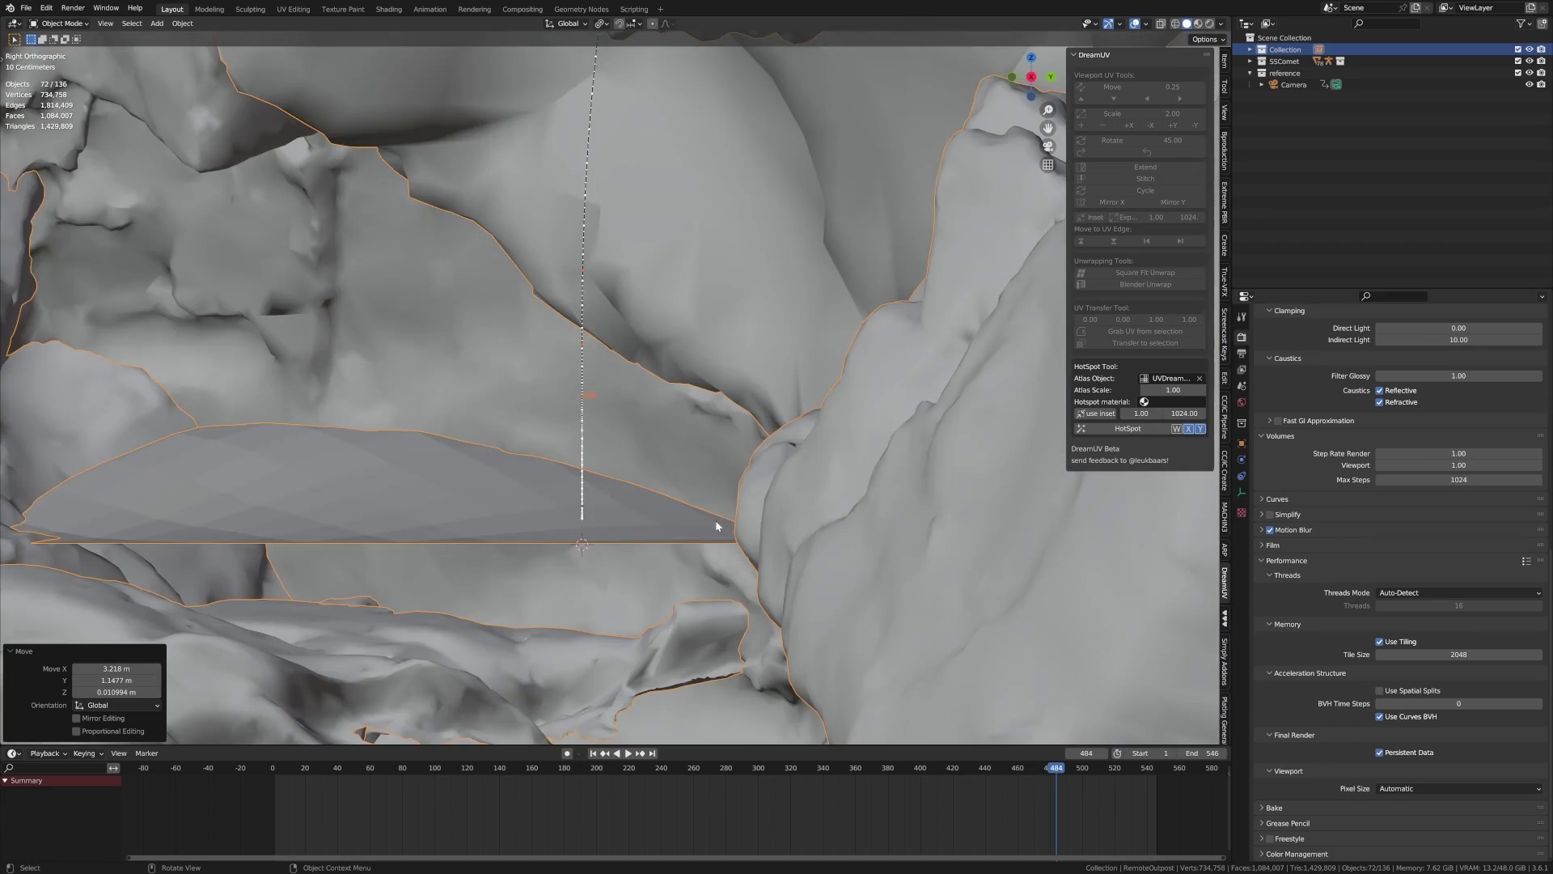
left_click(613, 527)
key("KP_1")
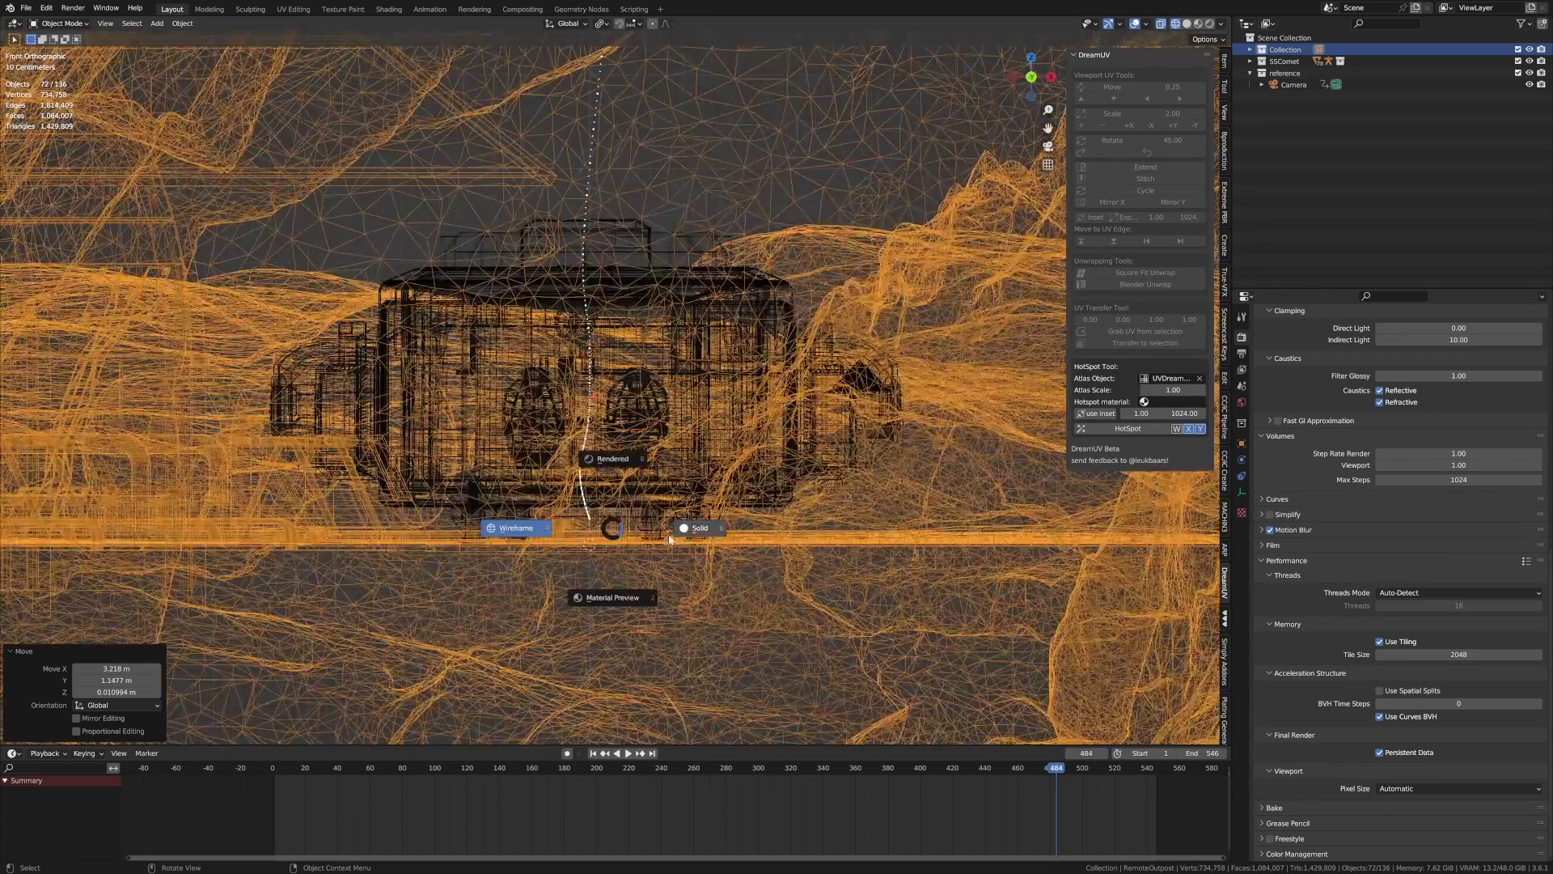
key("z")
left_click(654, 535)
middle_click_drag(653, 535, 748, 499)
scroll(765, 500, "up", 2)
key("g")
key("z")
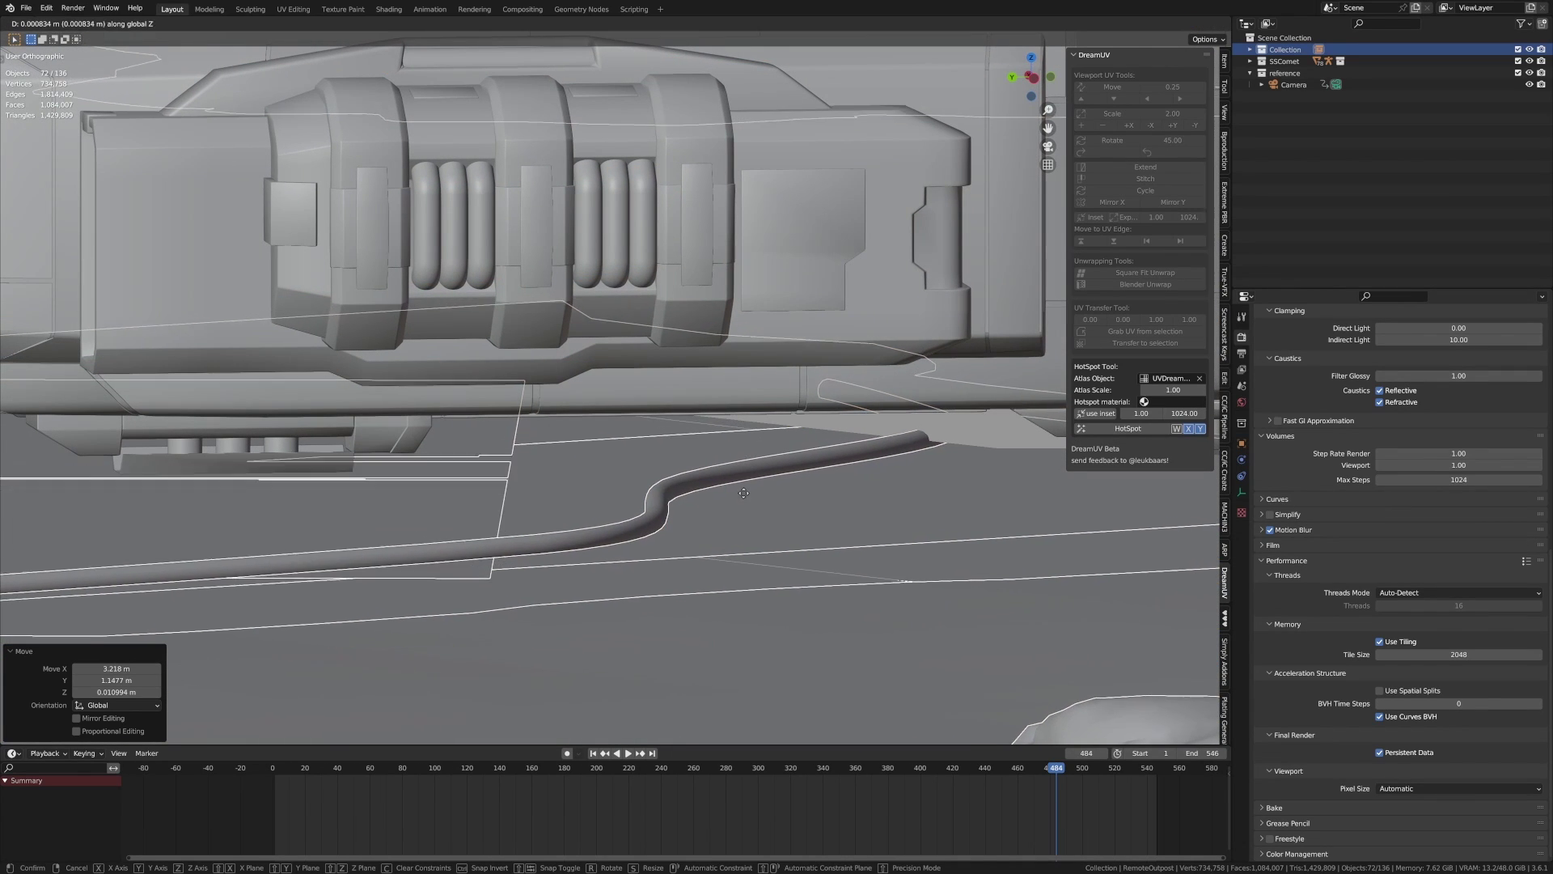
left_click(267, 564)
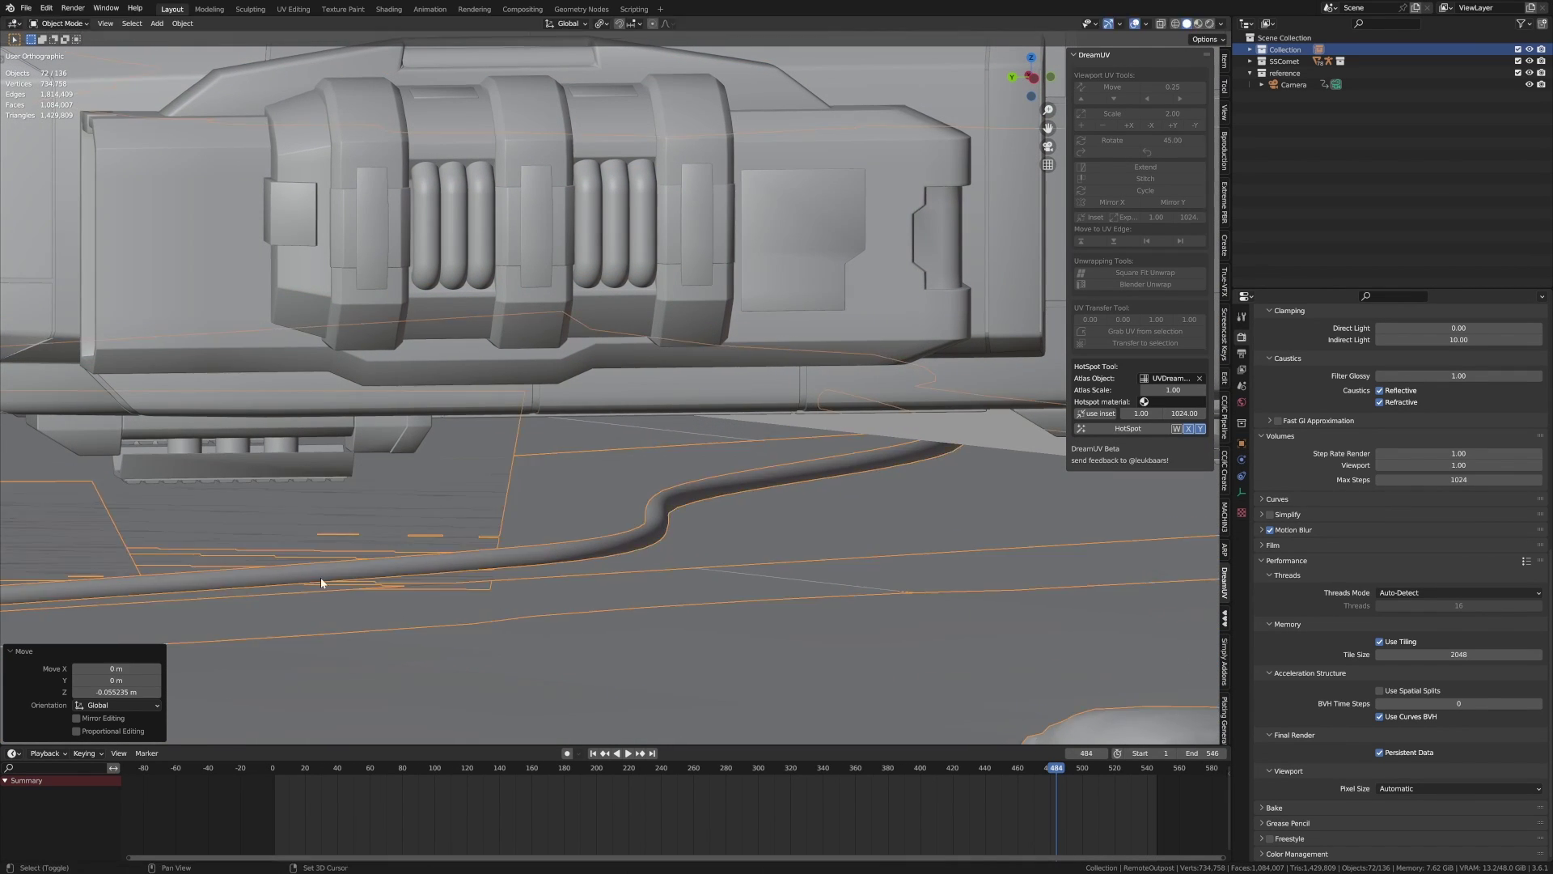
middle_click_drag(338, 489, 913, 470, "shift")
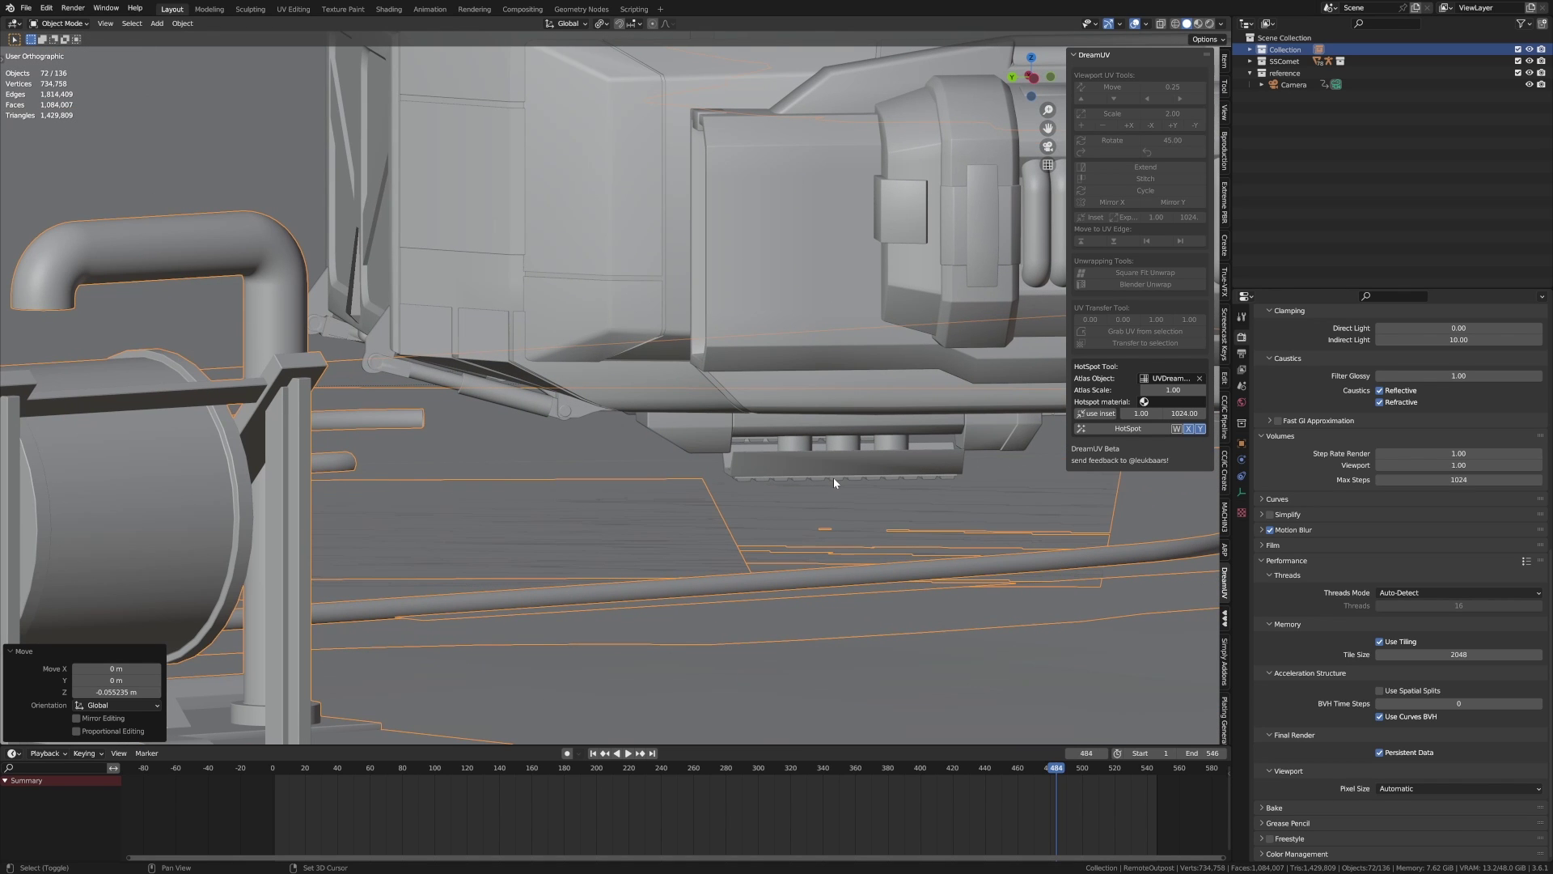
scroll(866, 482, "up", 8)
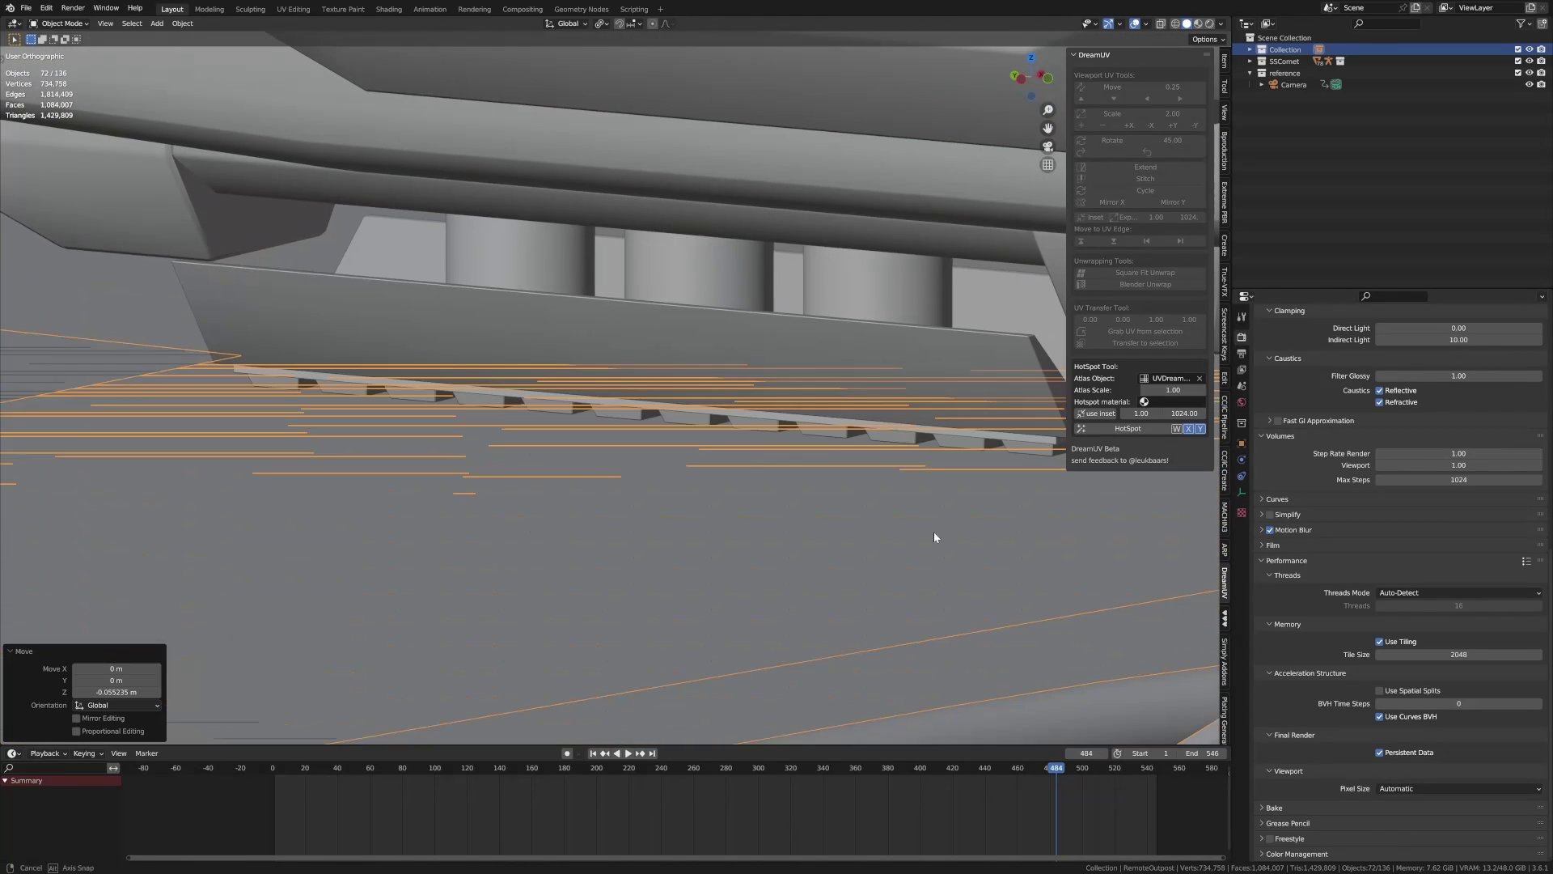
key("x")
left_click(934, 534)
key("ctrl+z")
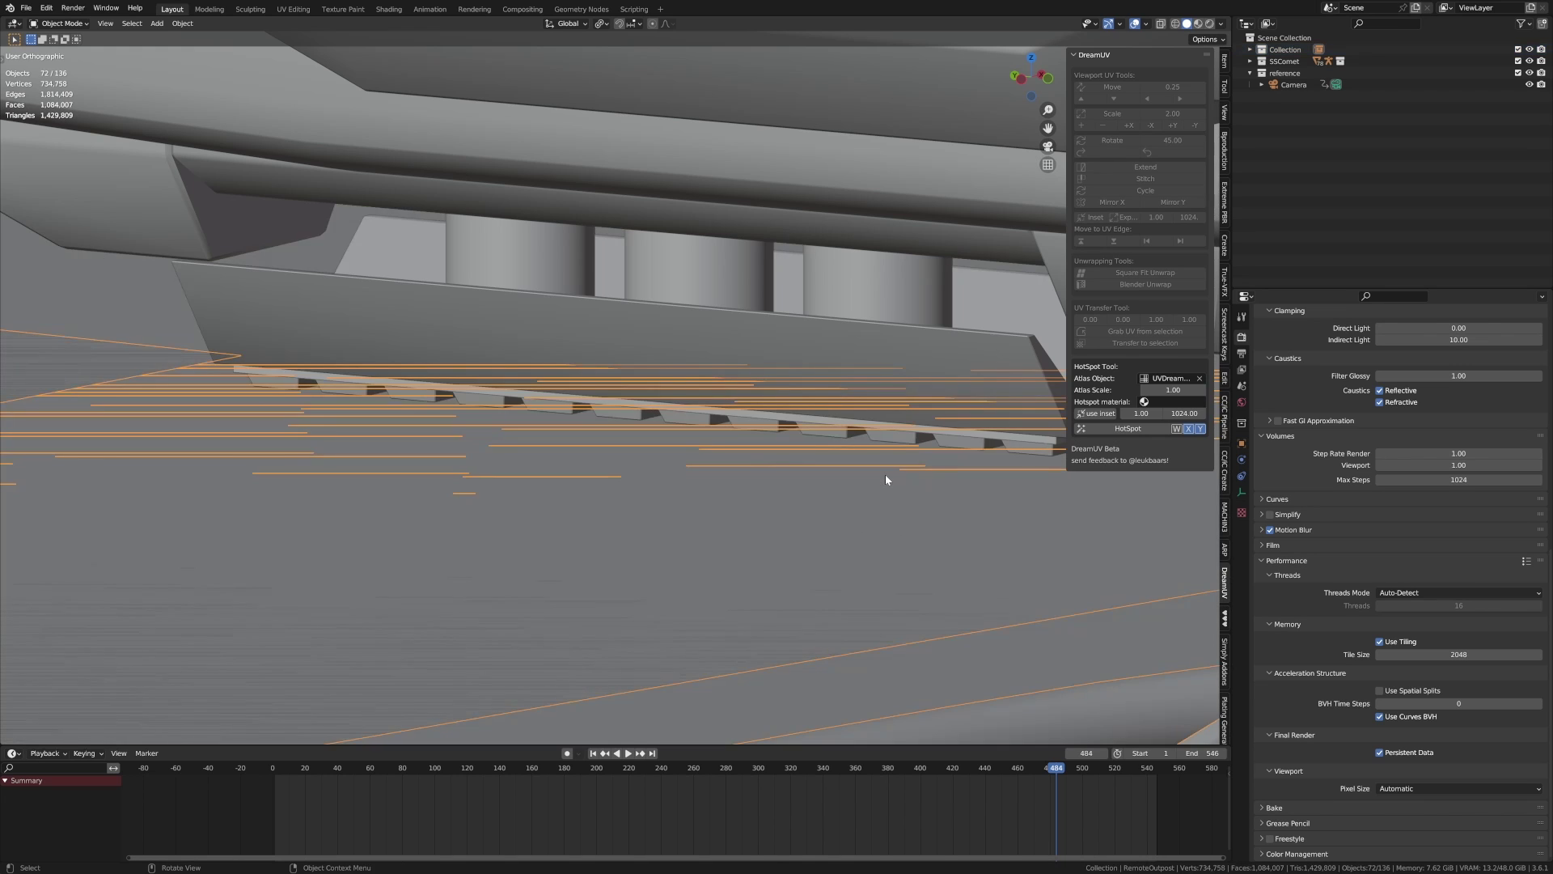
- Raise the outpost set about 0.004 m along Z to meet the ship's landing foot
key("g")
key("z")
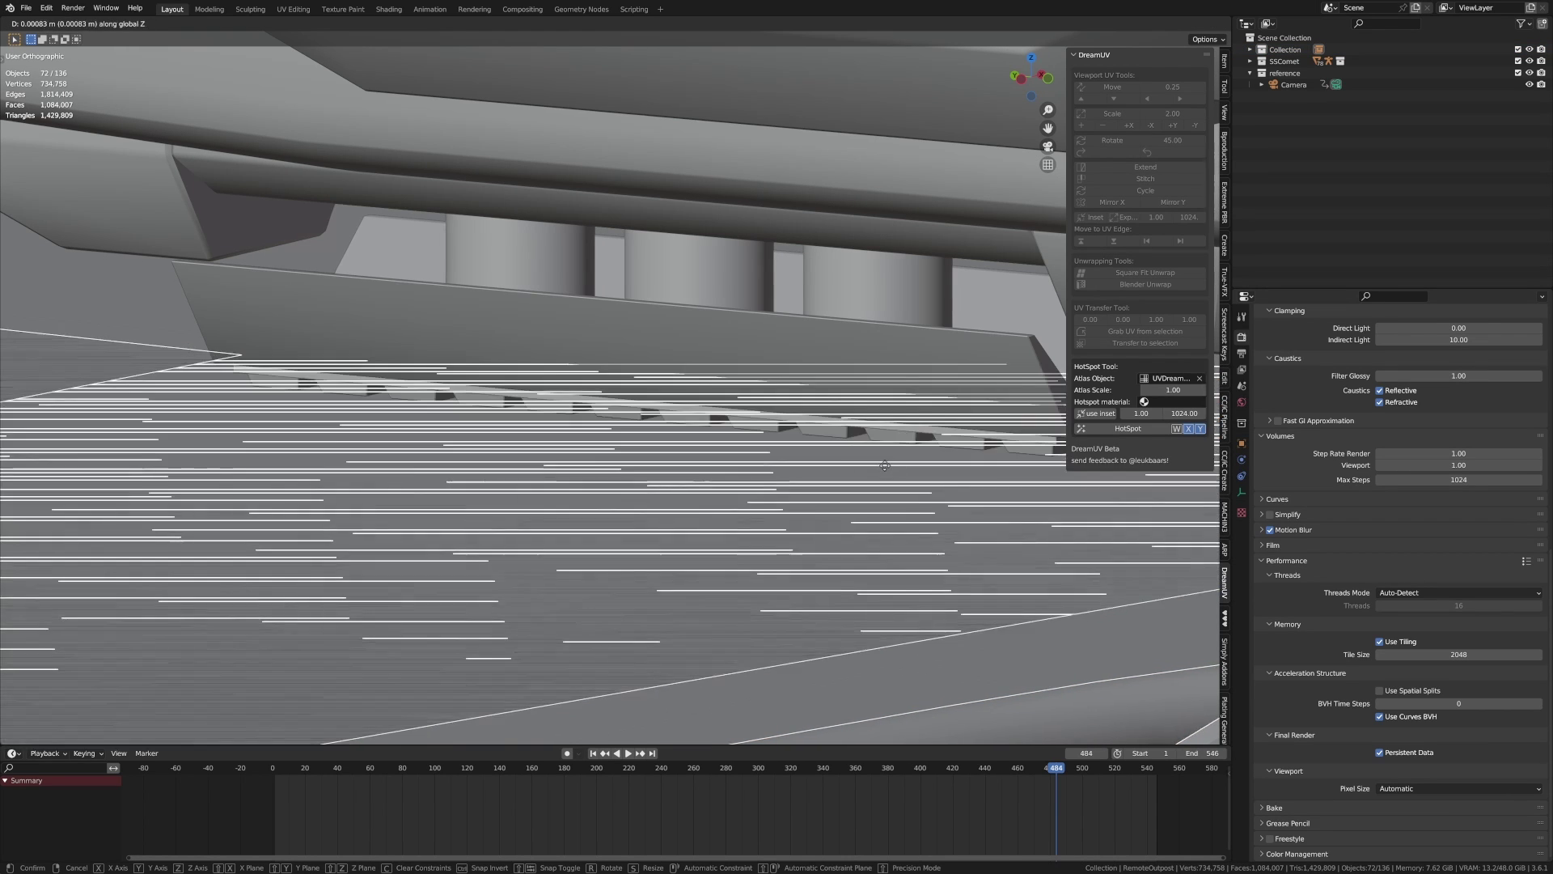
left_click(879, 444)
- Go to frame 372 in the camera's view, save the file, and make a test render of that frame
key("KP_0")
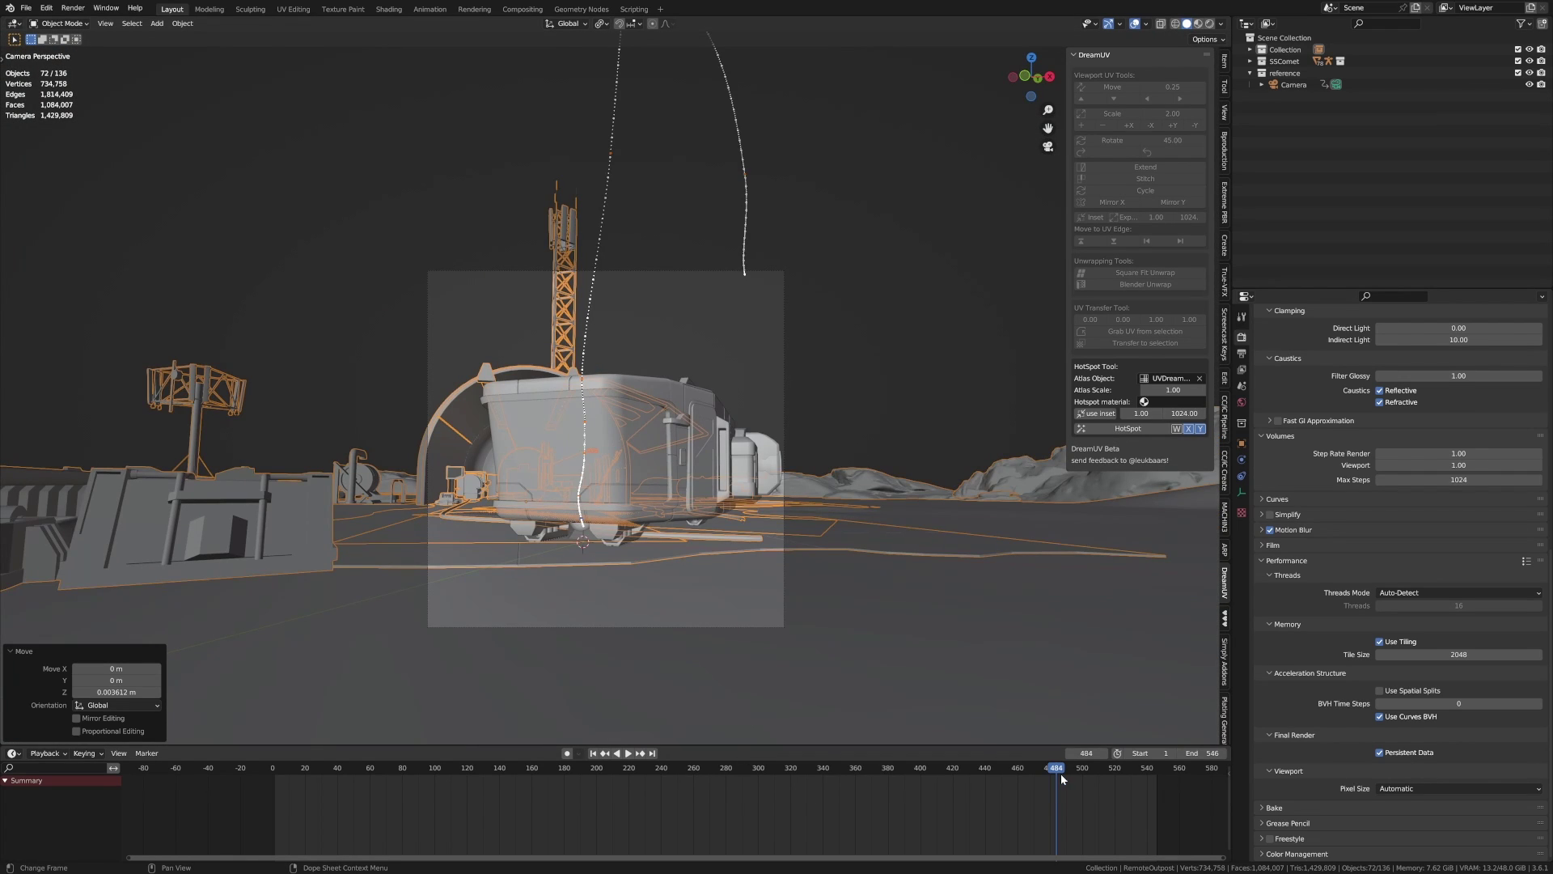
left_click_drag(1060, 775, 875, 775)
key("ctrl+s")
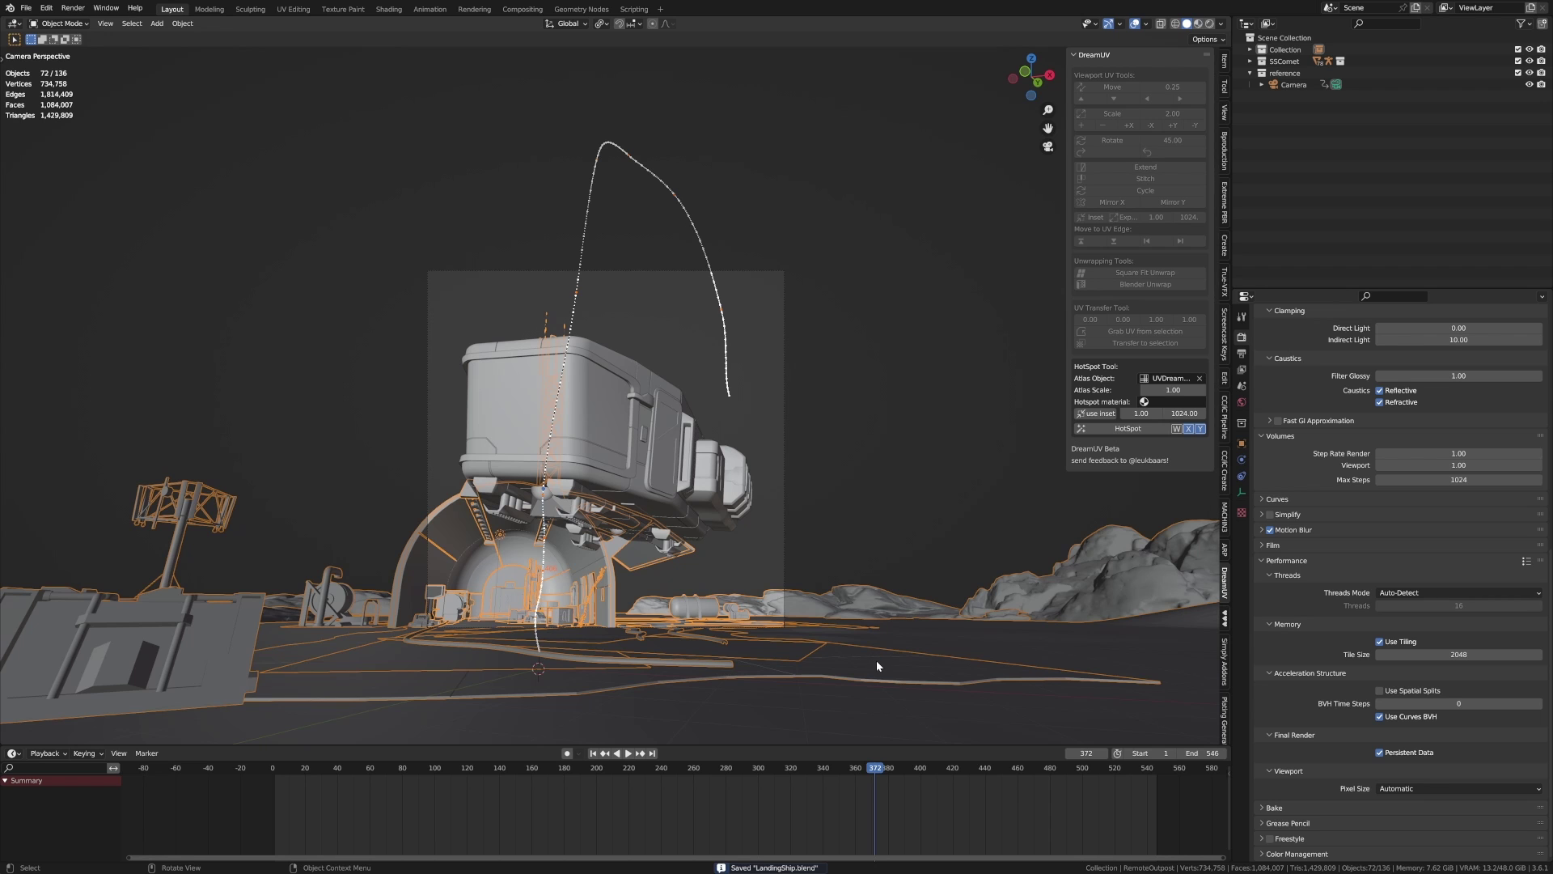
key("F12")
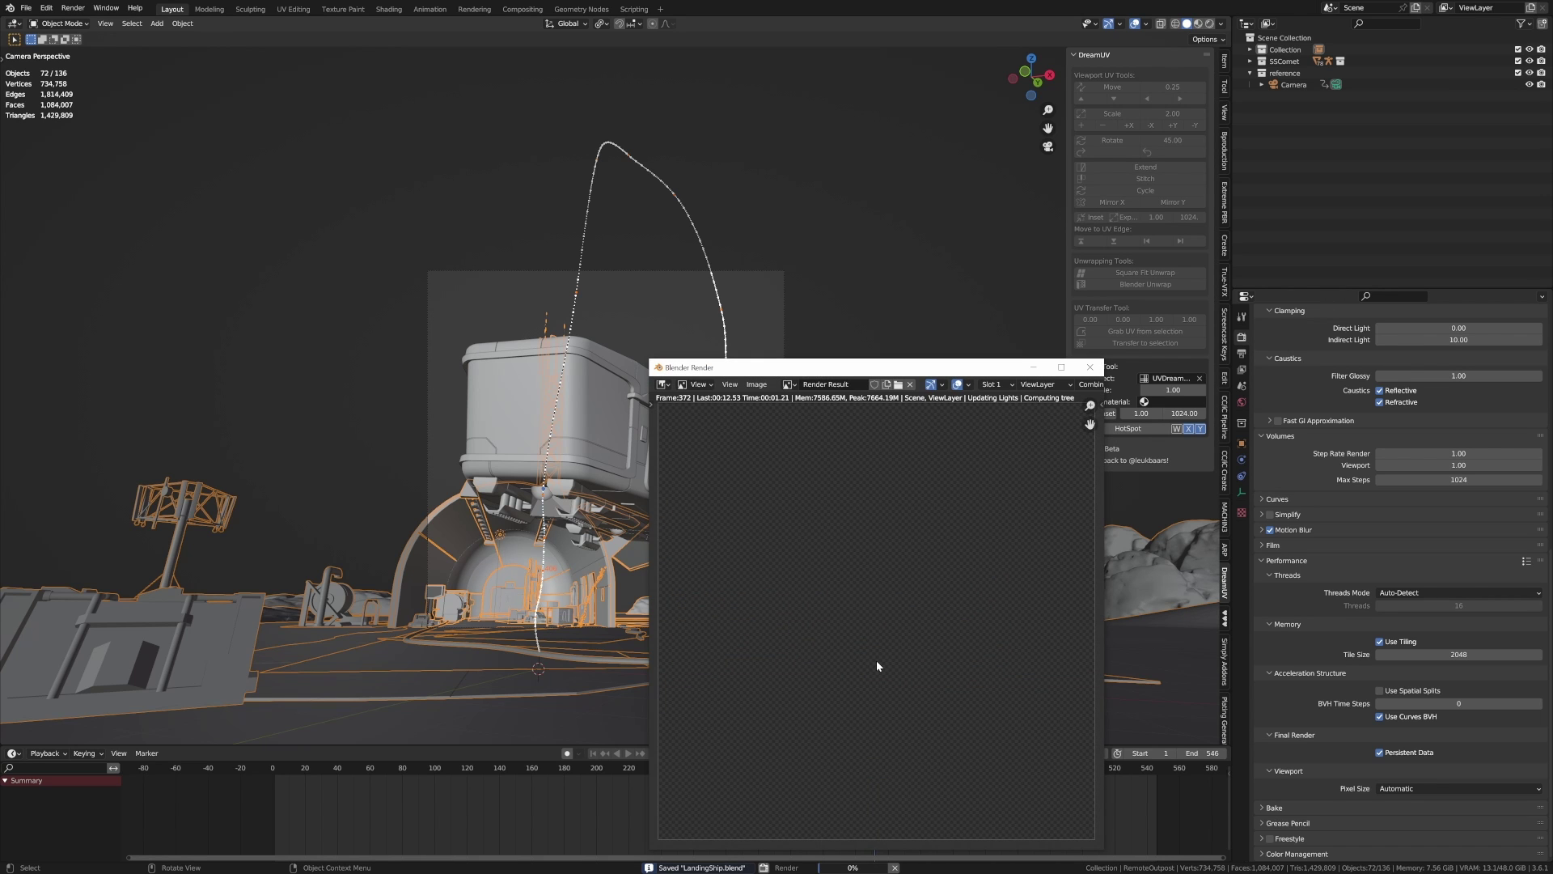
left_click_drag(919, 373, 688, 176)
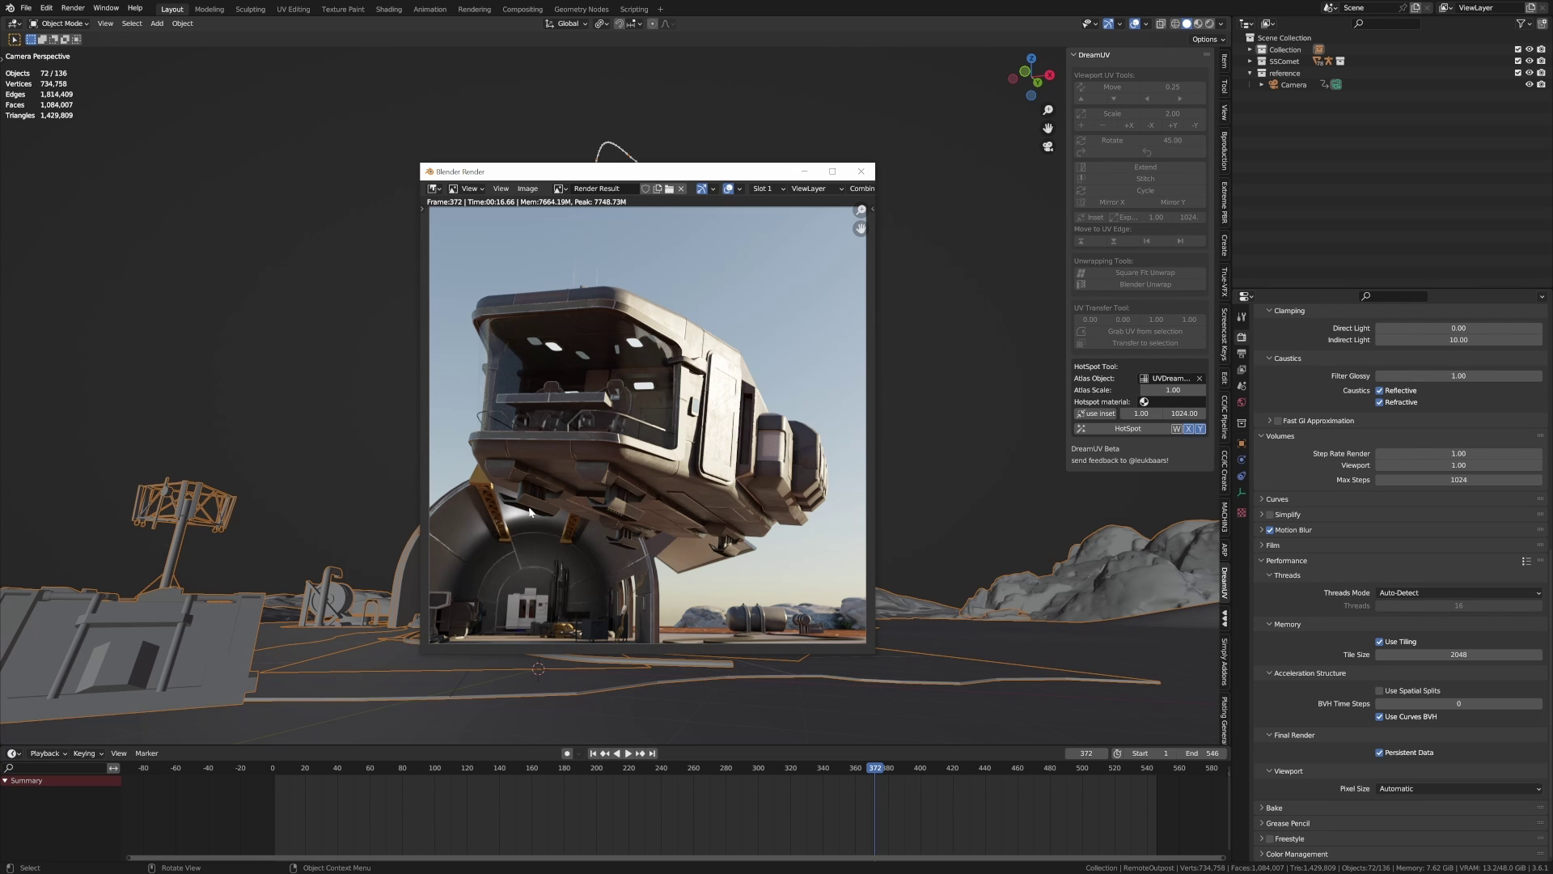
left_click(862, 171)
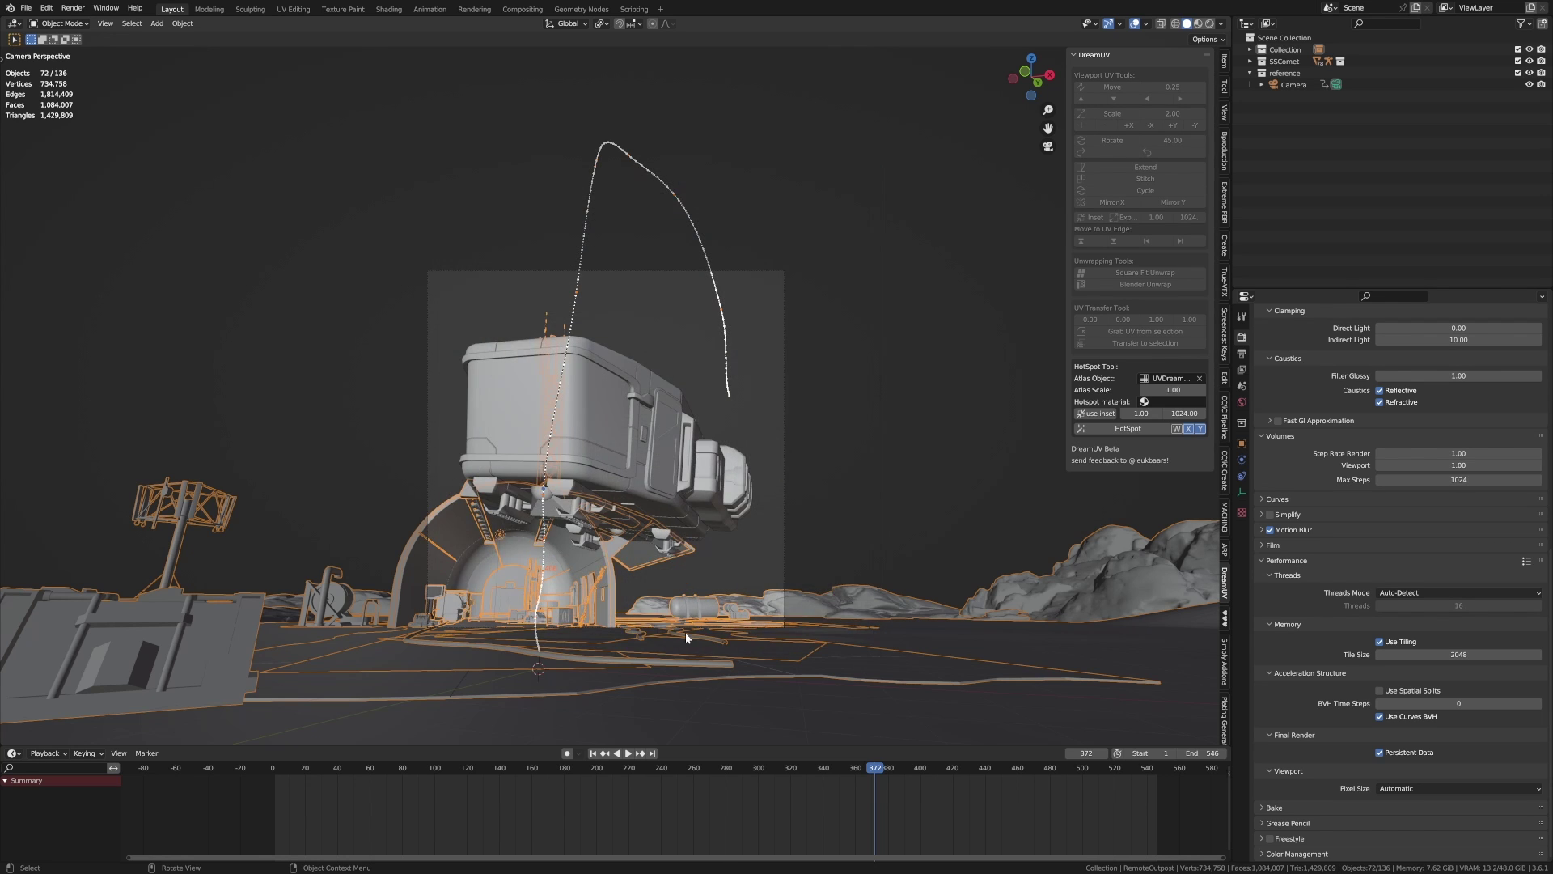
- Rotate the outpost set about 11° around the Z axis
key("r")
key("z")
left_click(838, 647)
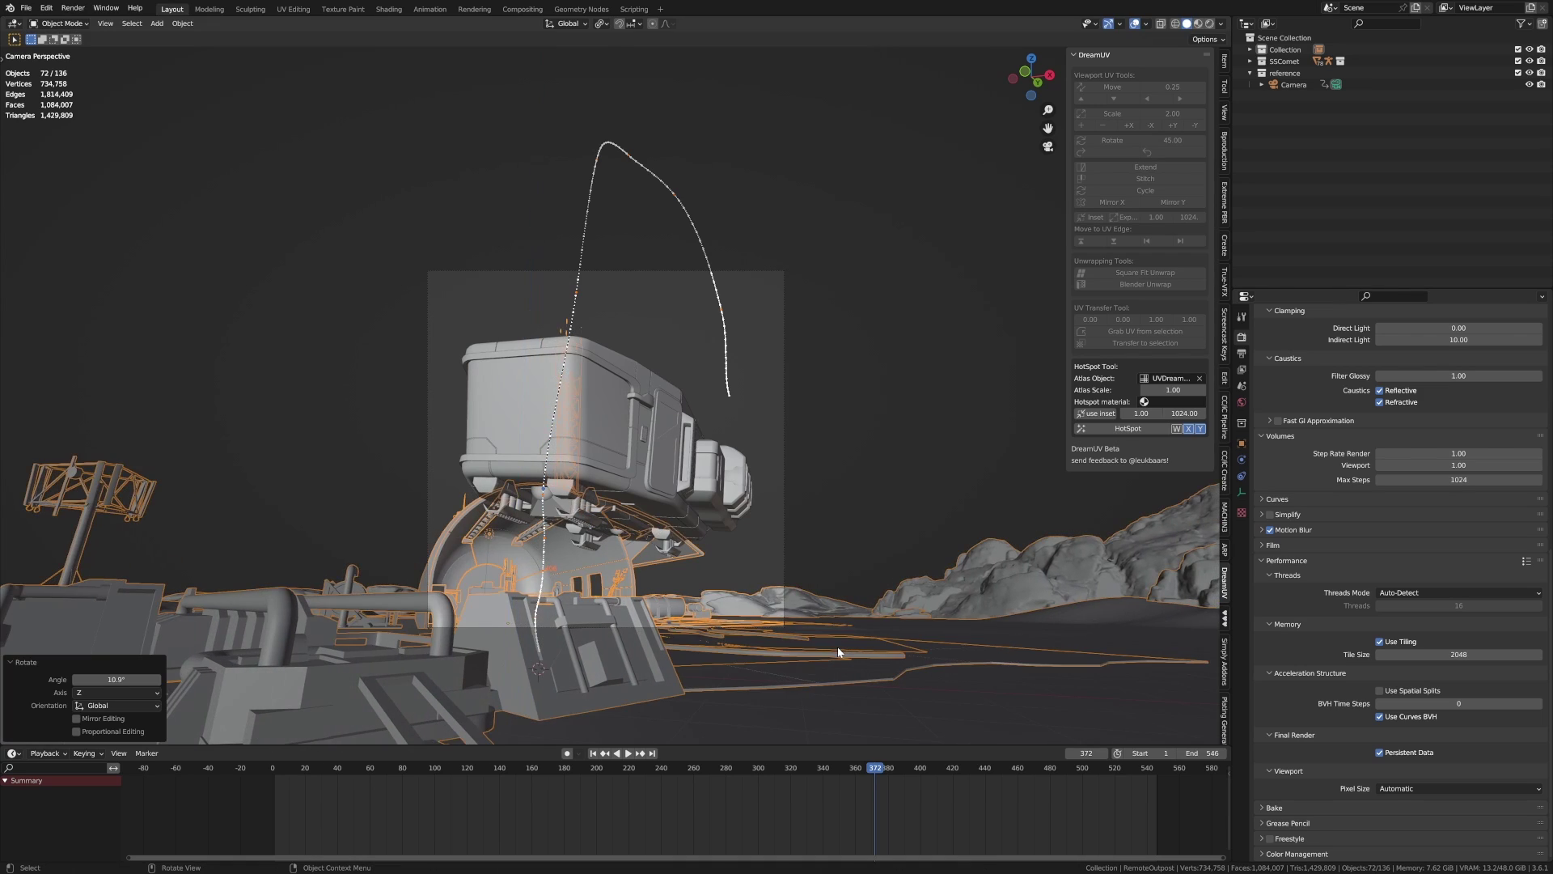
- In top view, move the outpost set about -4.4 m in X and -4.4 m in Y, and return to the camera's view
key("KP_7")
scroll(666, 530, "up", 3)
scroll(666, 531, "down", 10)
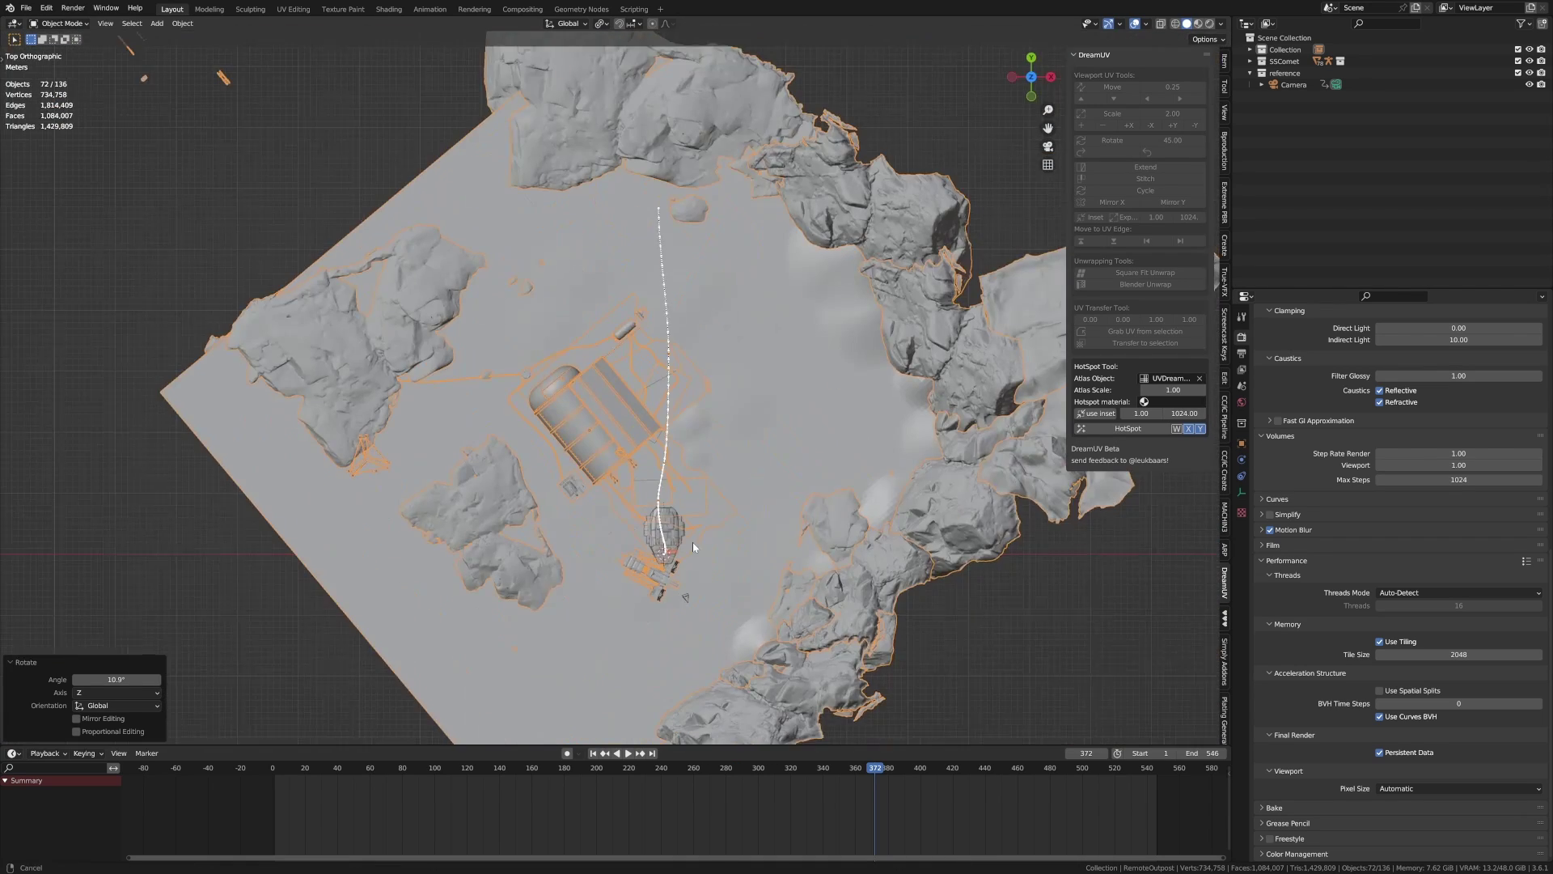
key("h")
key("alt+h")
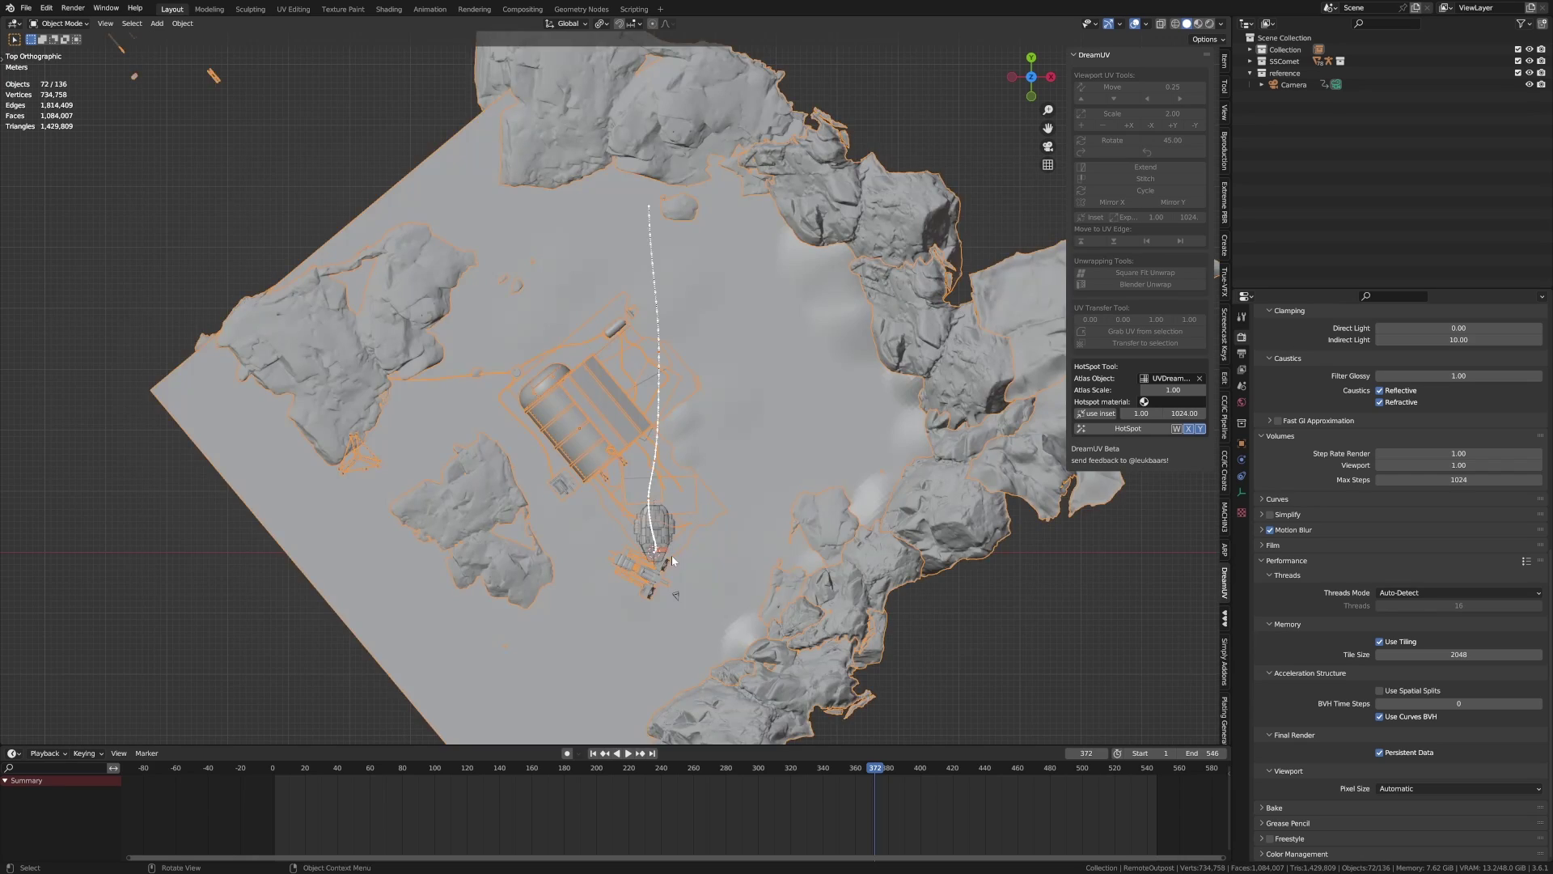
key("g")
left_click(655, 478)
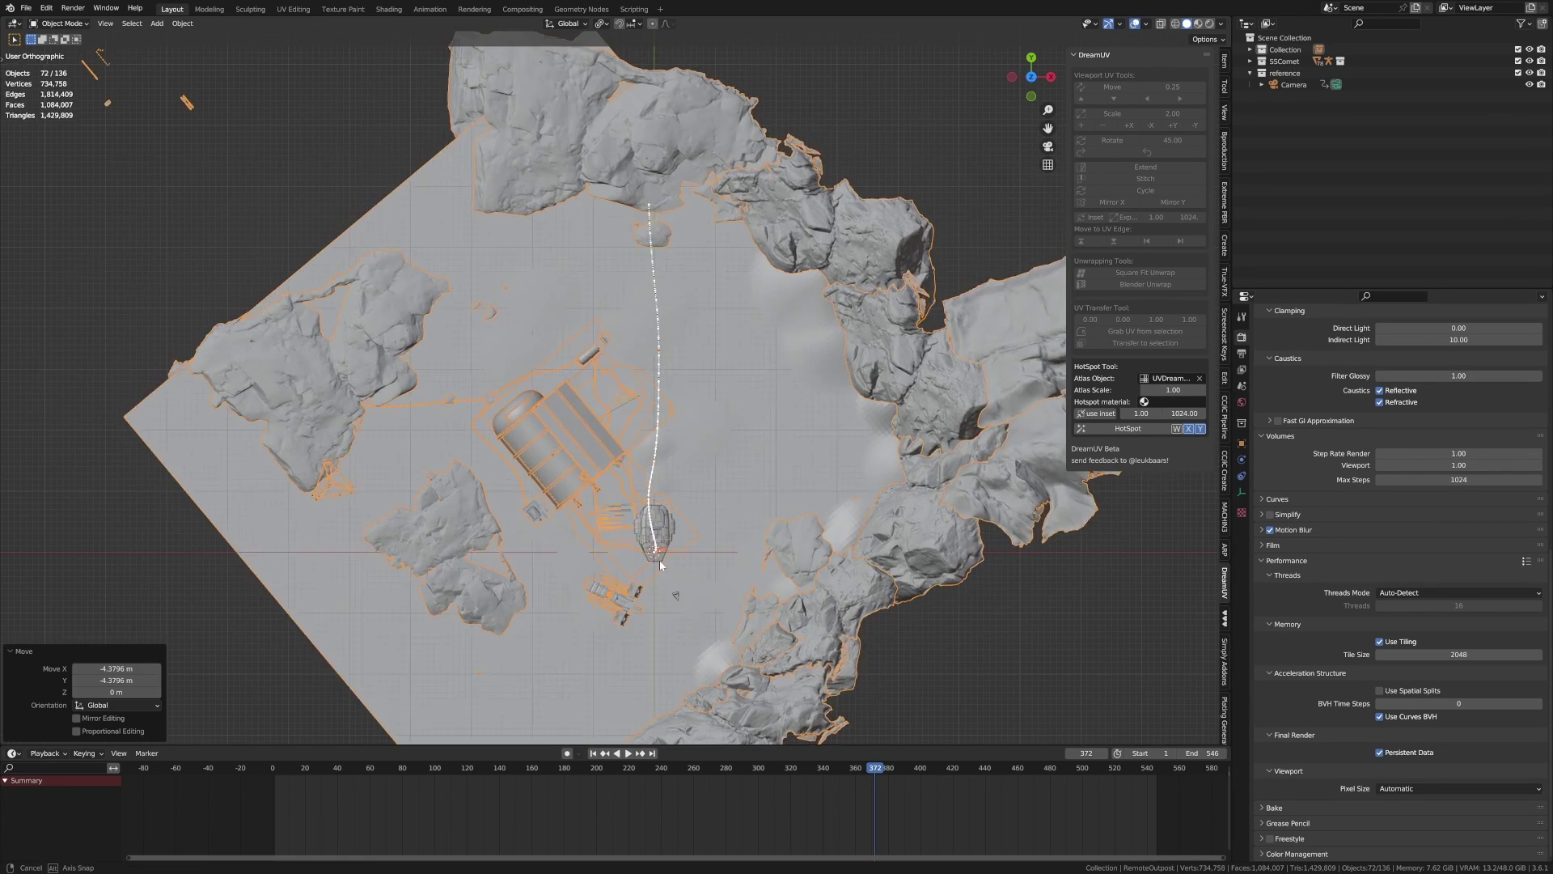
key("KP_0")
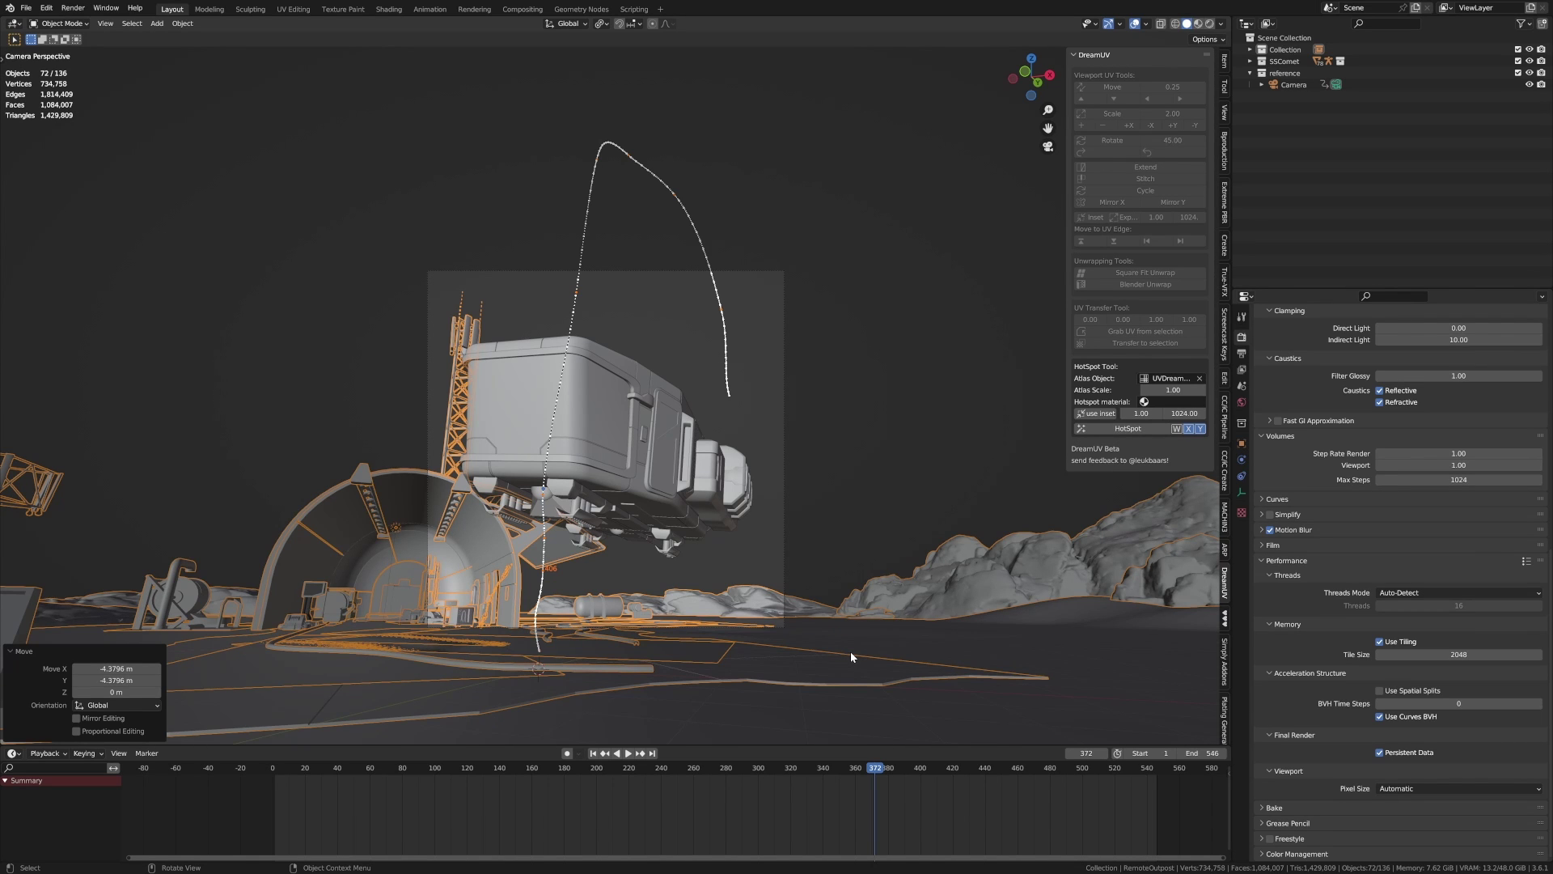
- Rotate the outpost set about 10.7° around Z and, in top view, move it about -0.46 m in X and -4.9 m in Y
key("r")
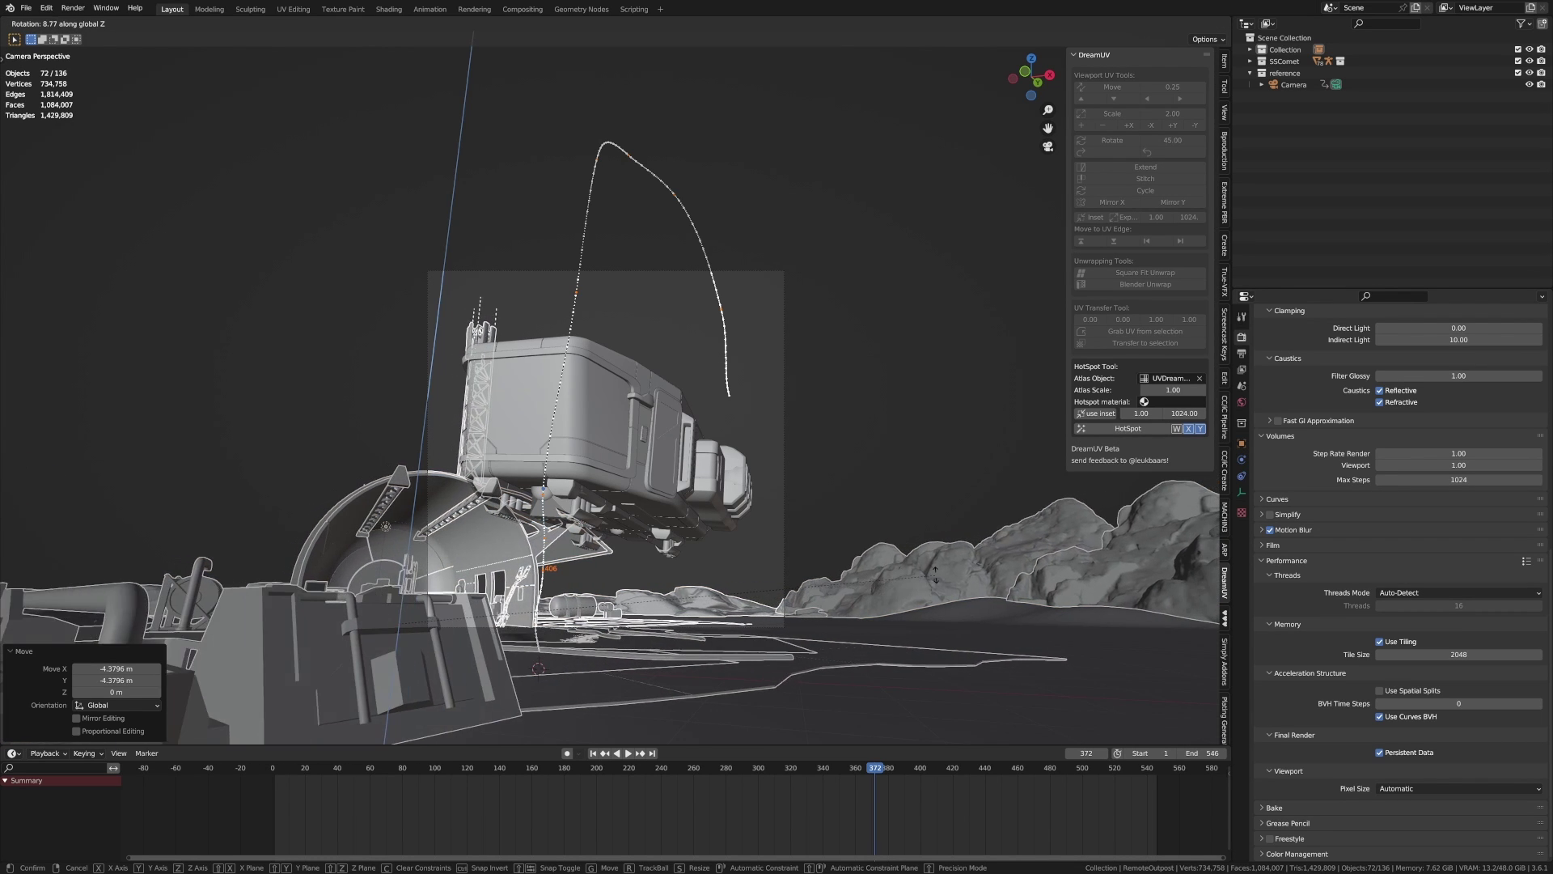
left_click(959, 552)
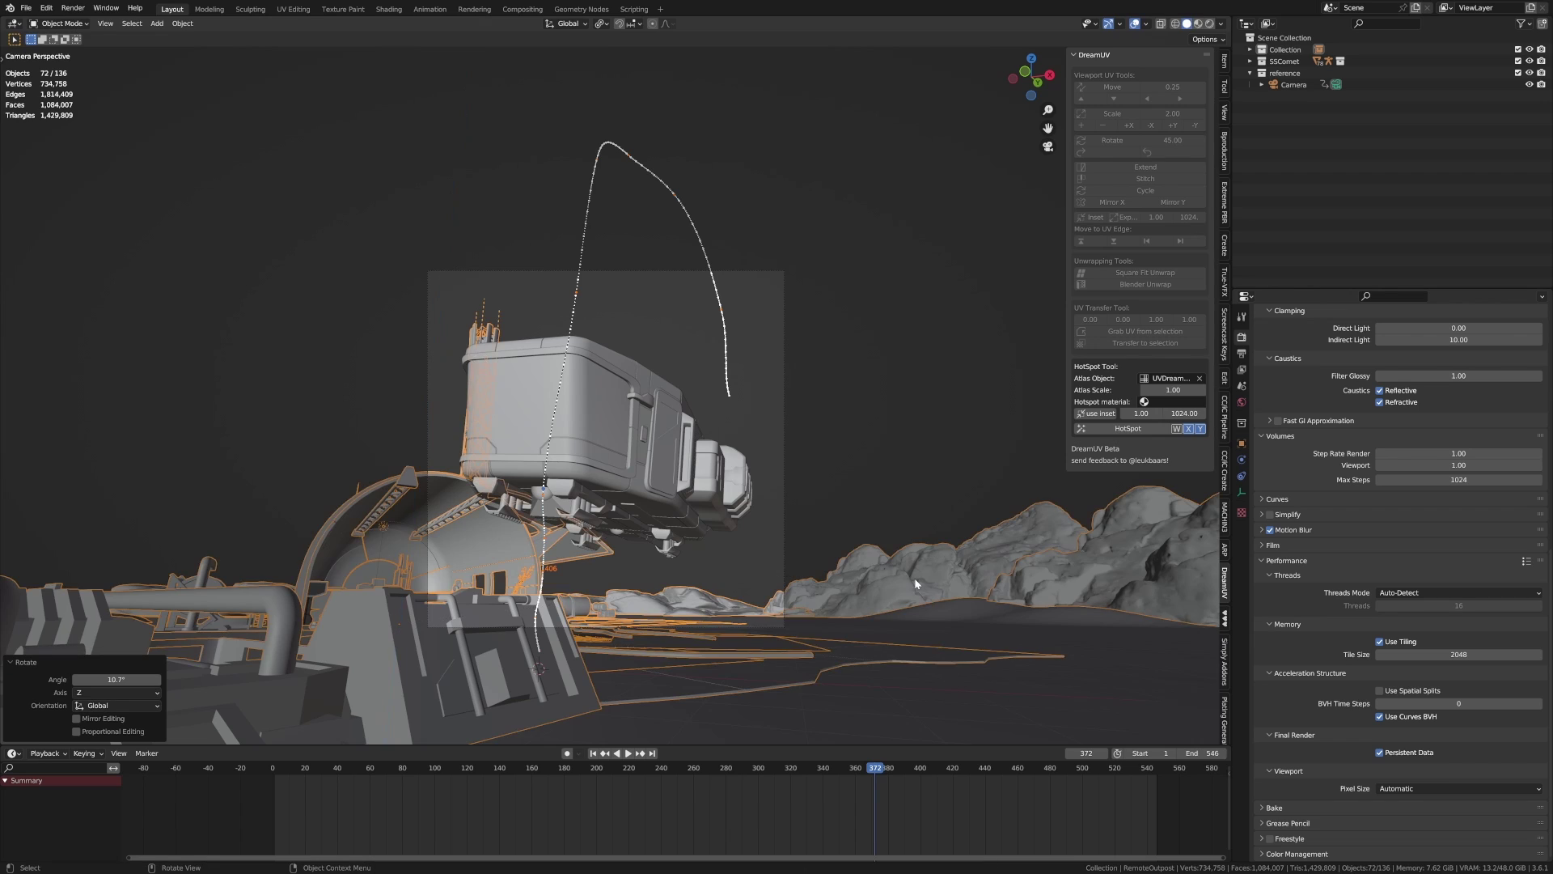
key("KP_7")
key("g")
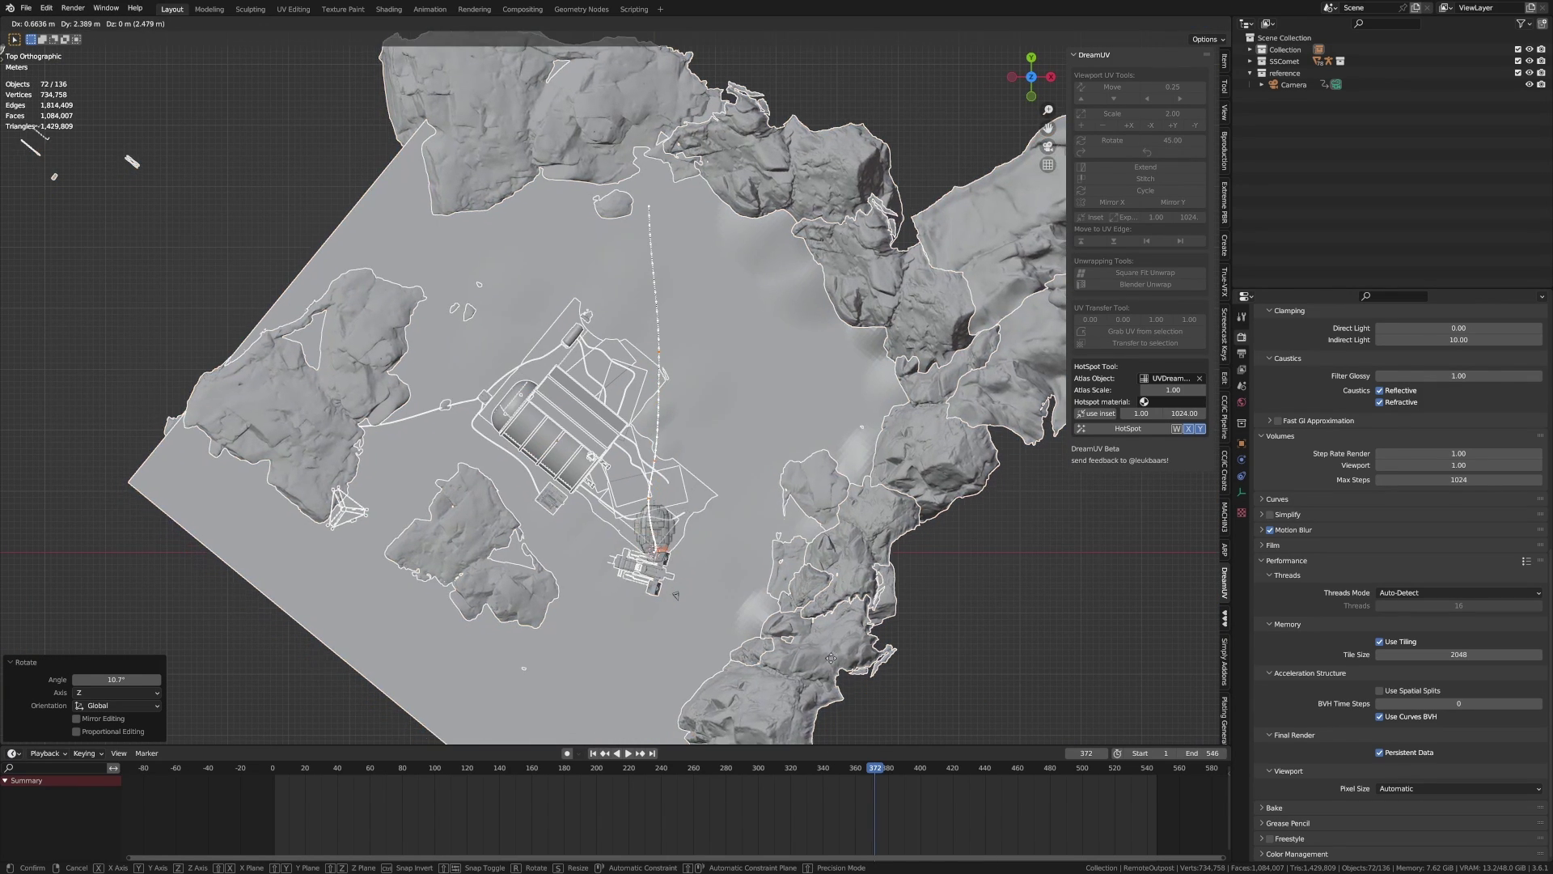
left_click(828, 702)
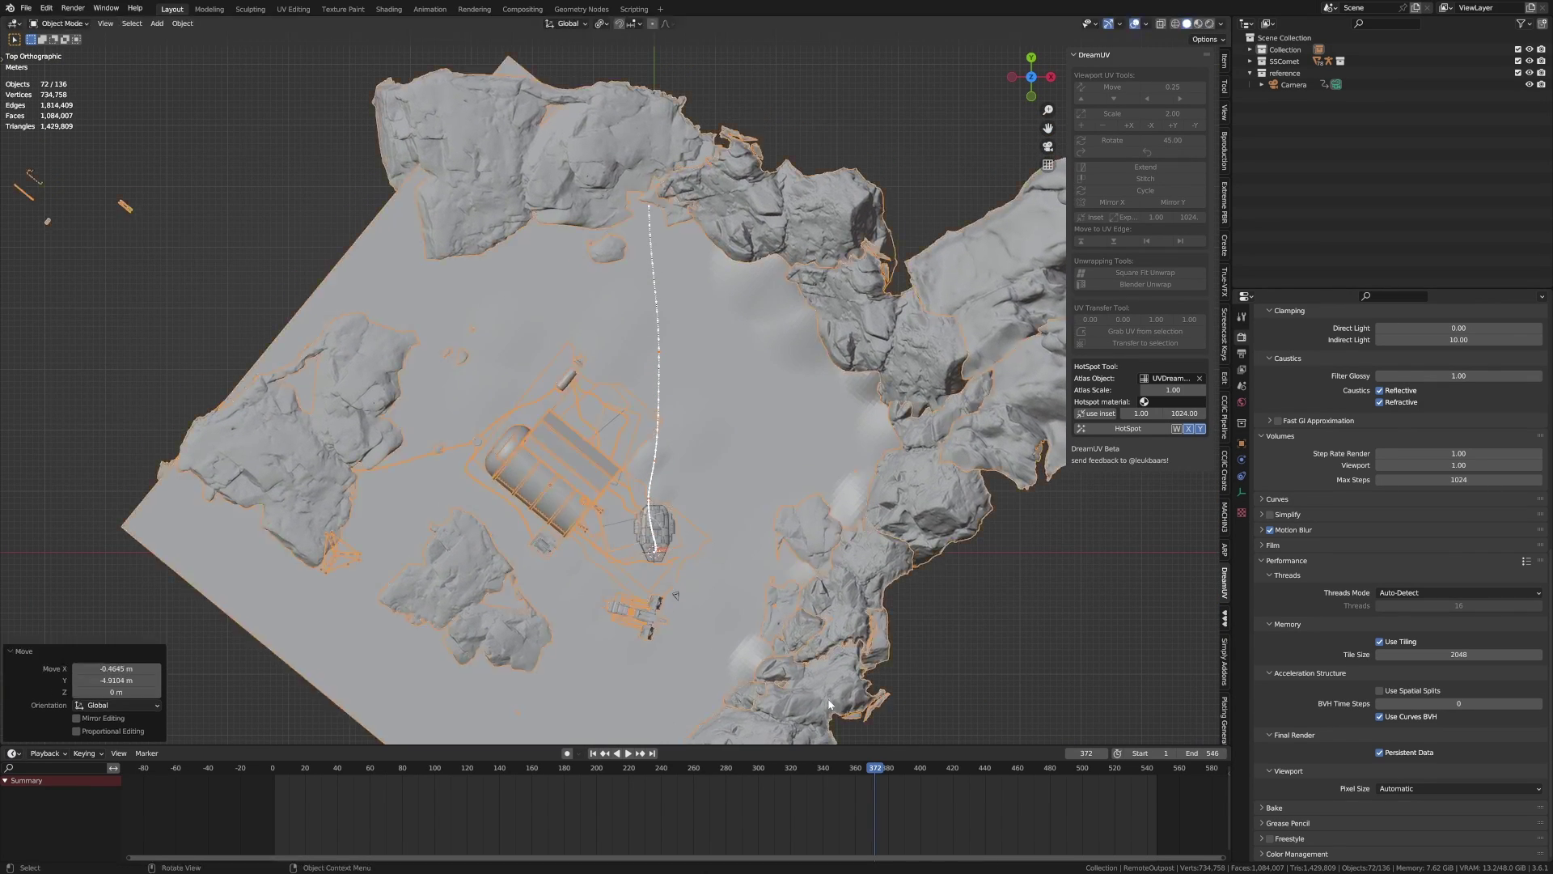
key("KP_0")
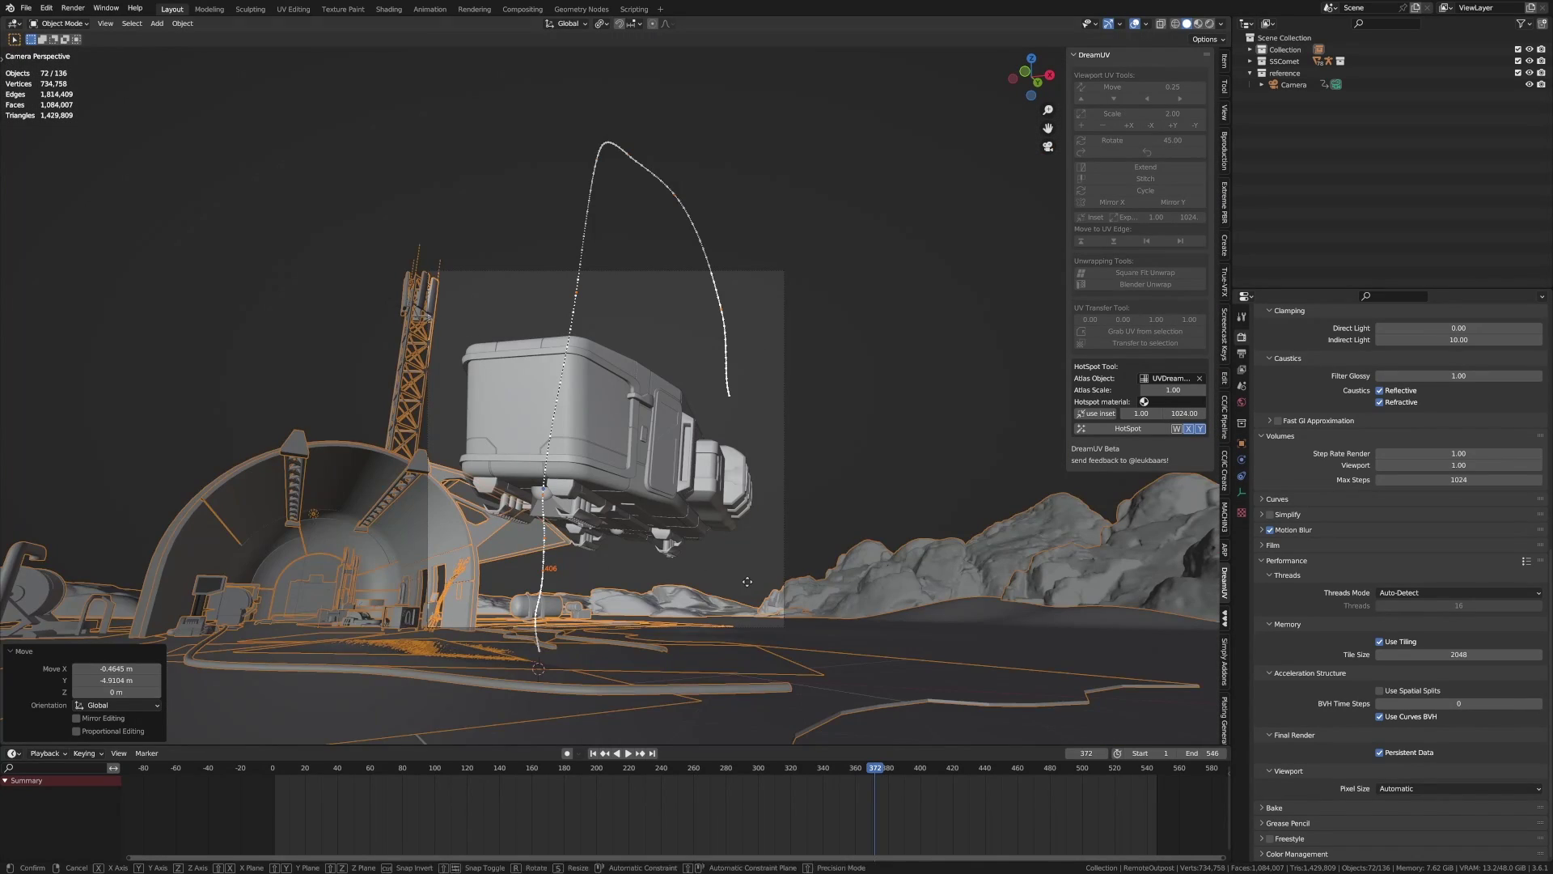
key("g")
key("z")
right_click(756, 555)
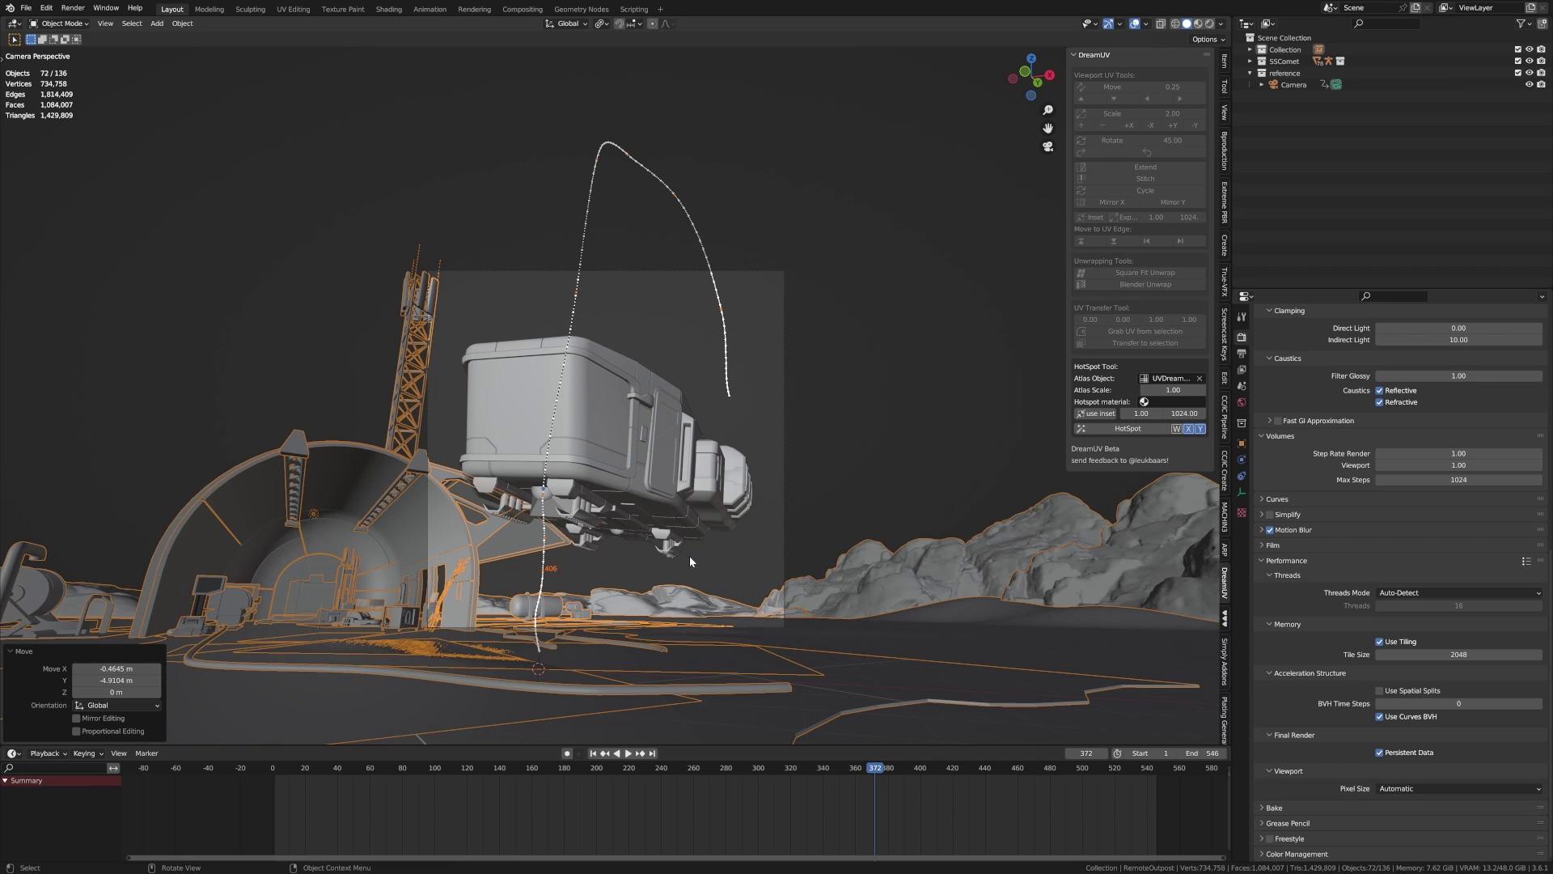
- Make a test render of frame 372 from the camera's view and close the result
key("F12")
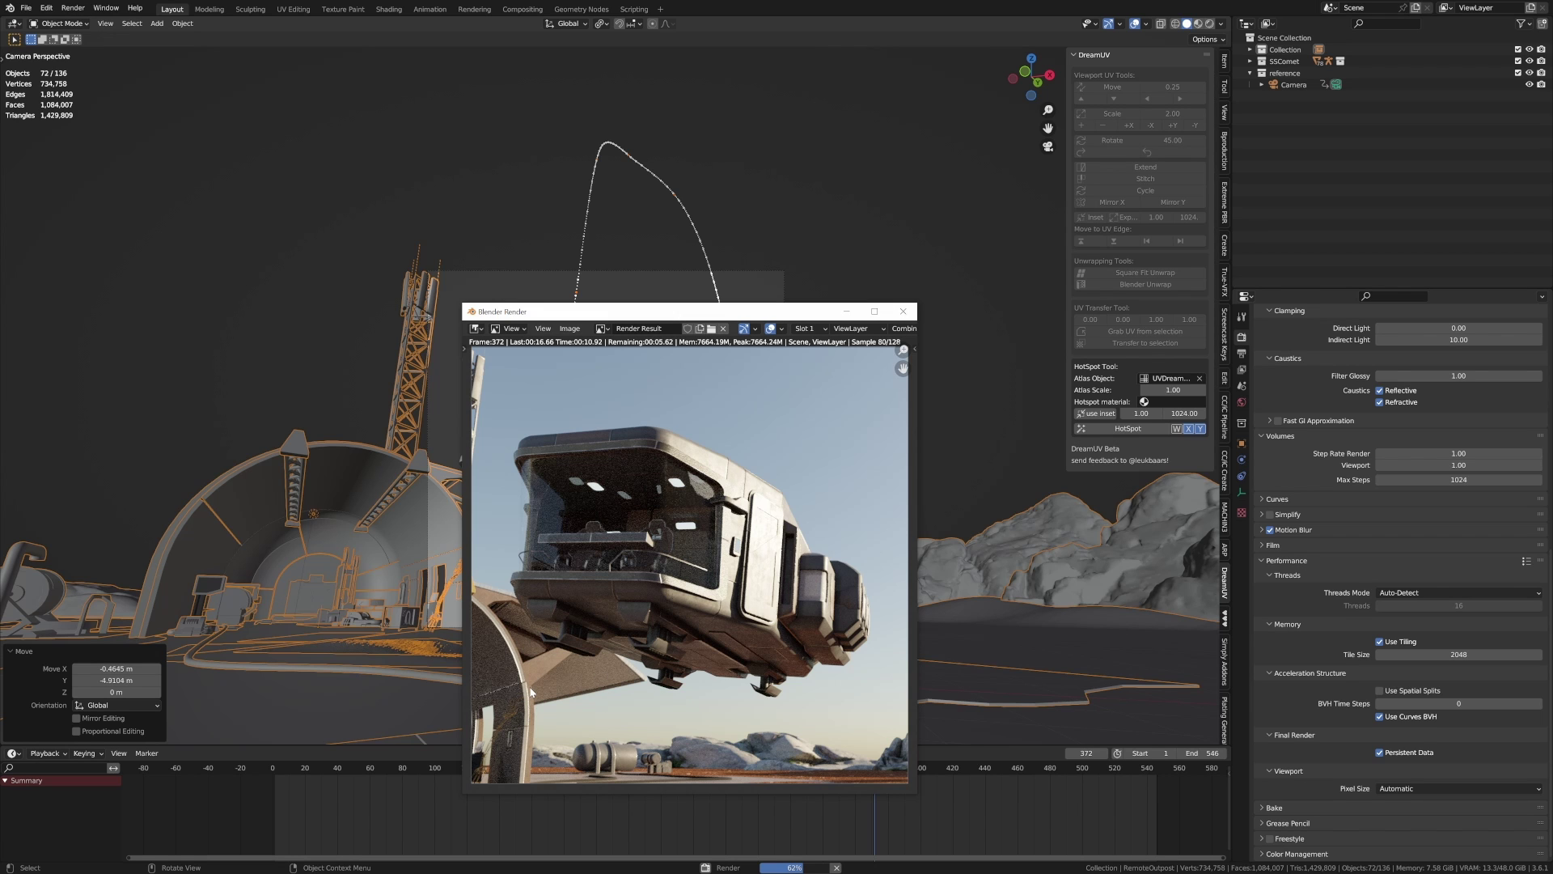
left_click(904, 312)
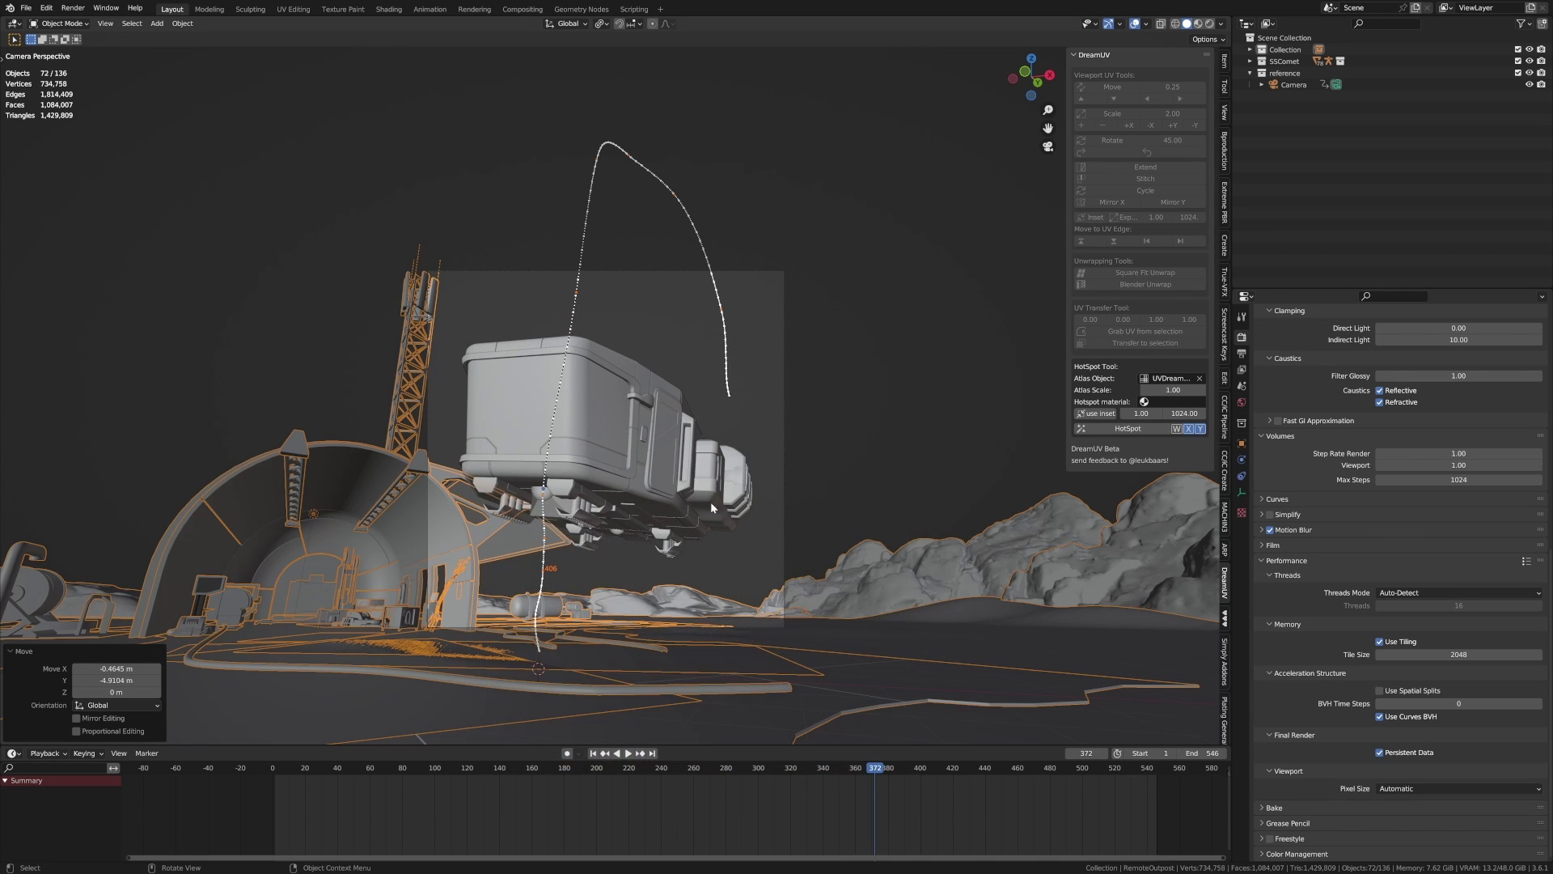
- Select the camera, play its animation through the landing, and delete its last keyframe near frame 490
left_click(736, 629)
key("space")
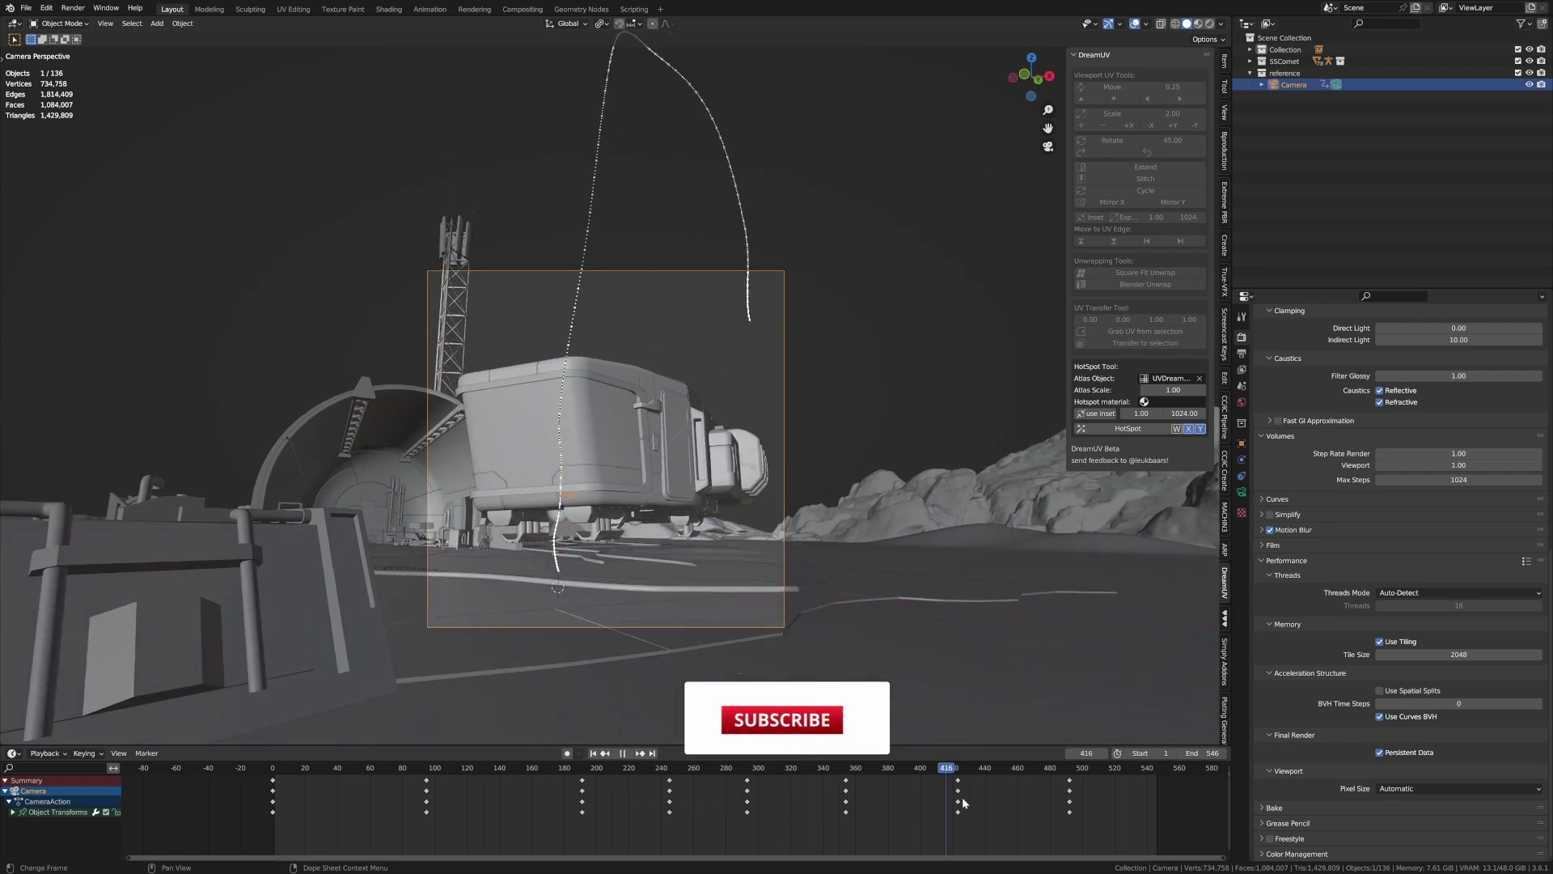
mouse_move(1052, 807)
left_mouse_down()
mouse_move(813, 789)
mouse_move(1056, 793)
left_mouse_up()
left_click(1069, 781)
key("Delete")
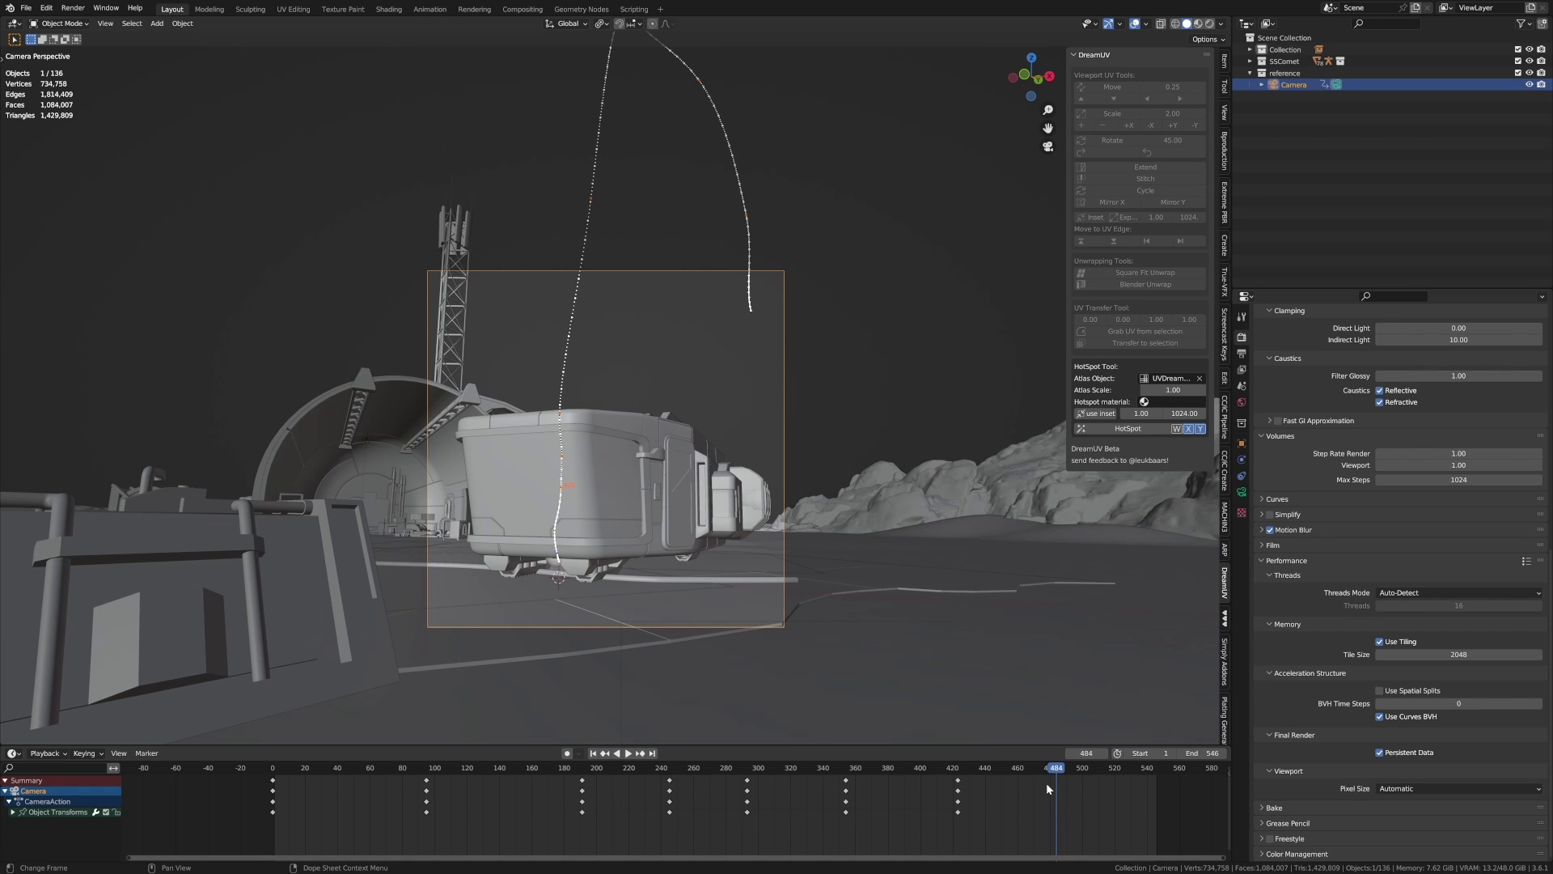
- At frame 489, trackball-rotate the camera by about -5.1° and 5.7° and insert a keyframe
key("g")
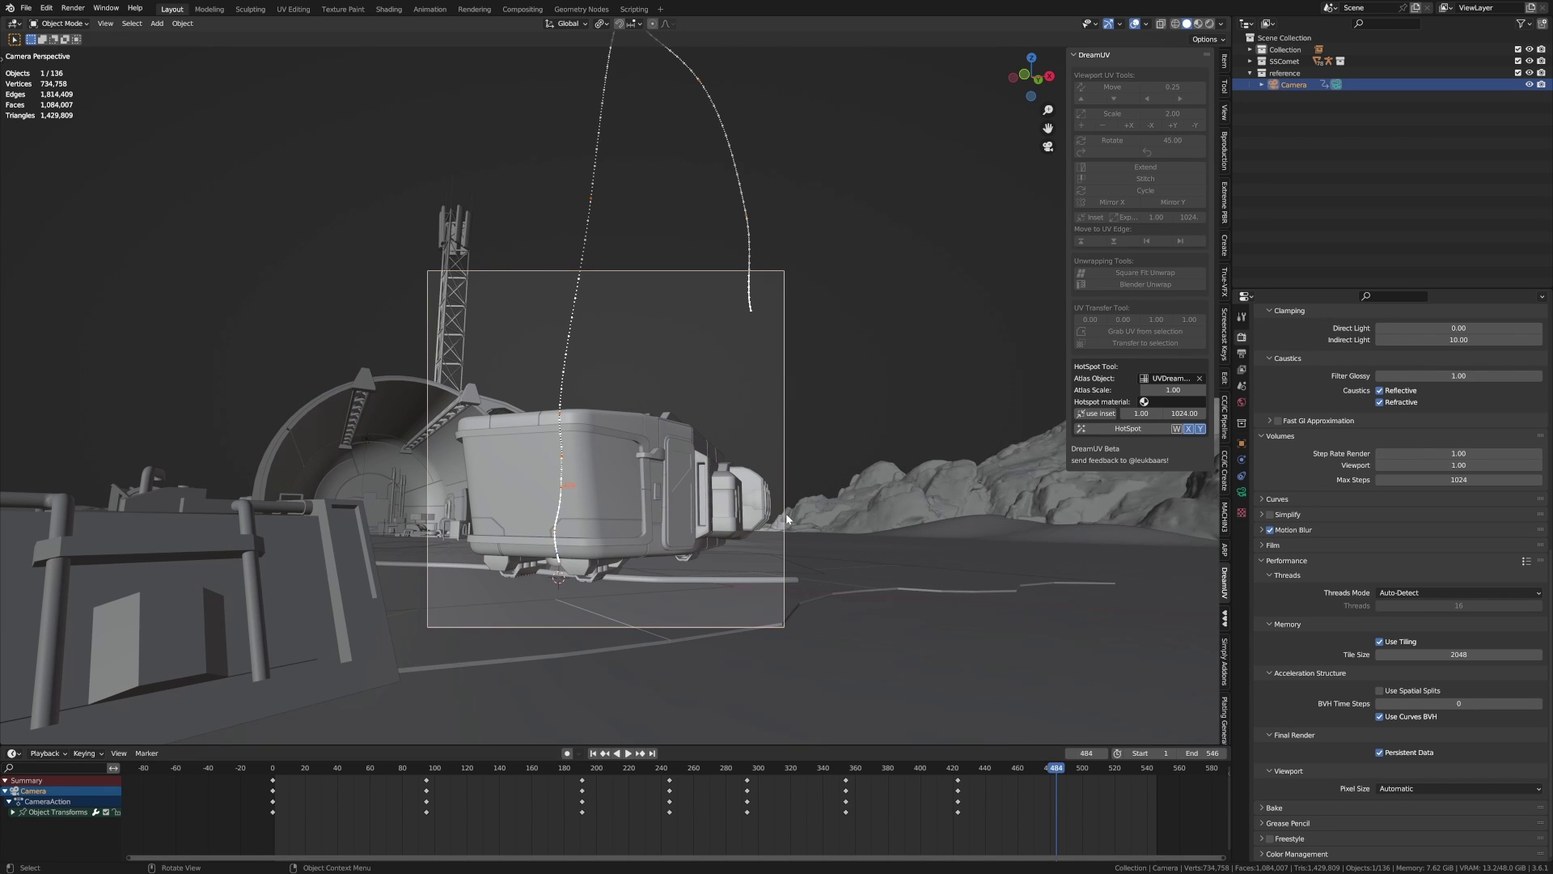
left_click(787, 519)
mouse_move(960, 773)
left_mouse_down()
mouse_move(857, 771)
mouse_move(957, 773)
left_mouse_up()
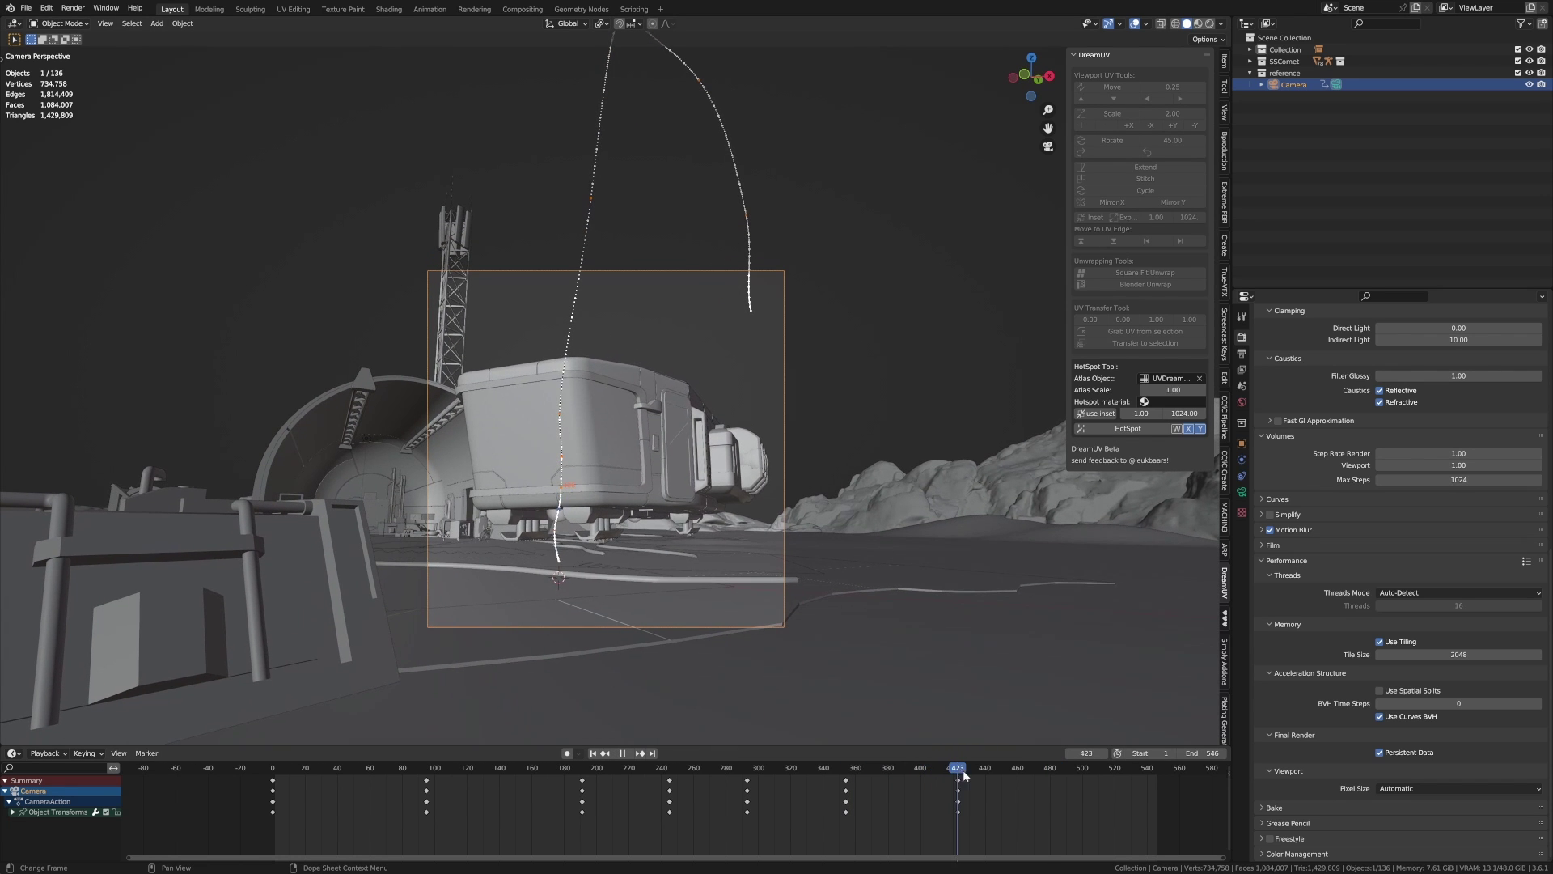
key("space")
key("r")
key("r")
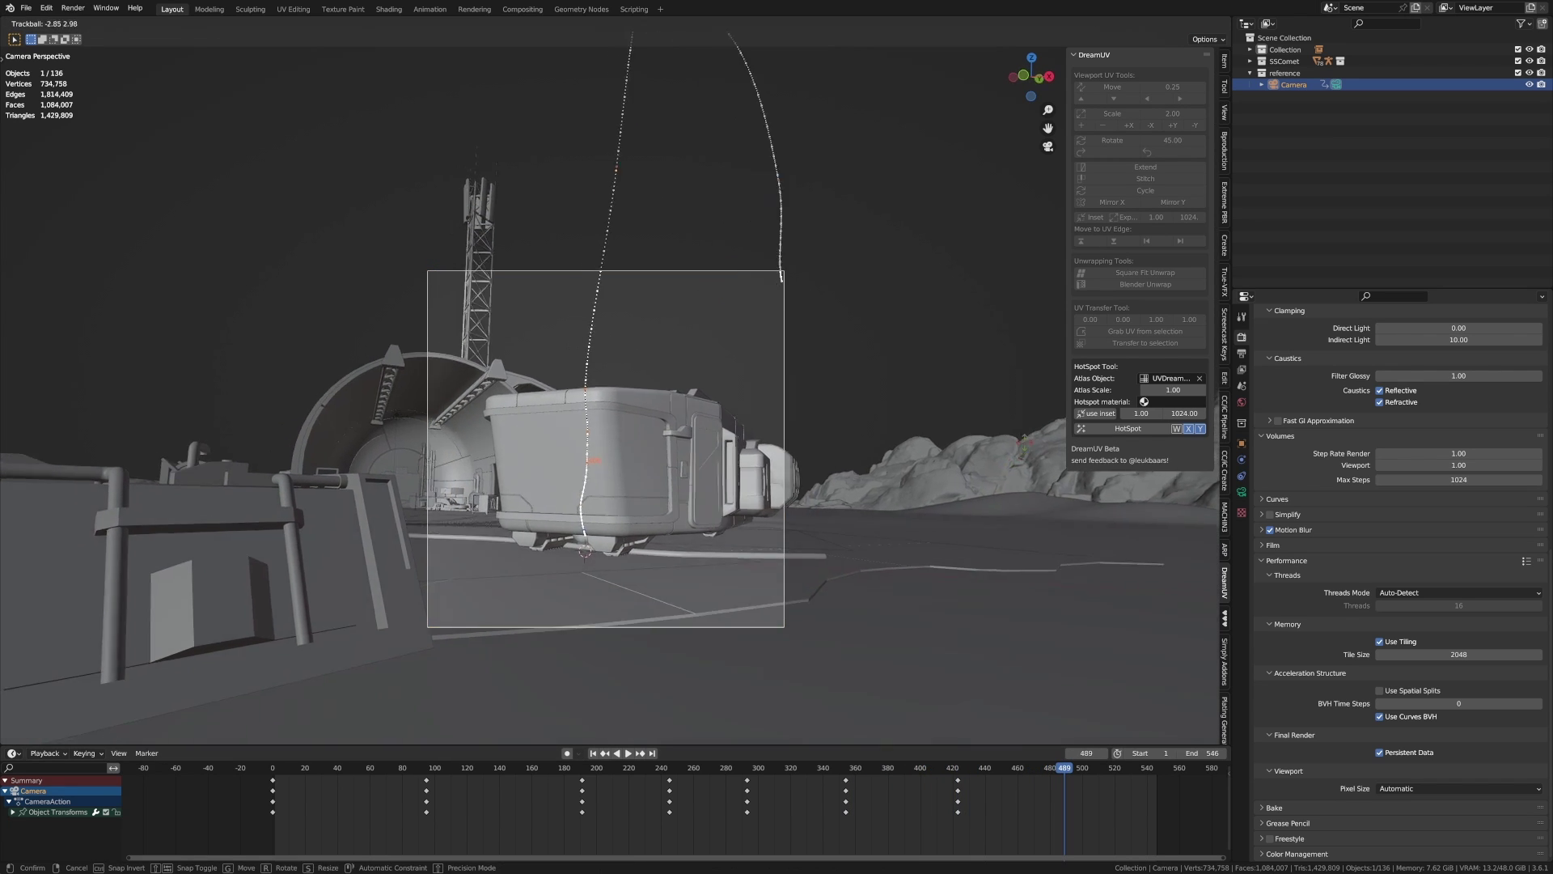
left_click(1082, 399)
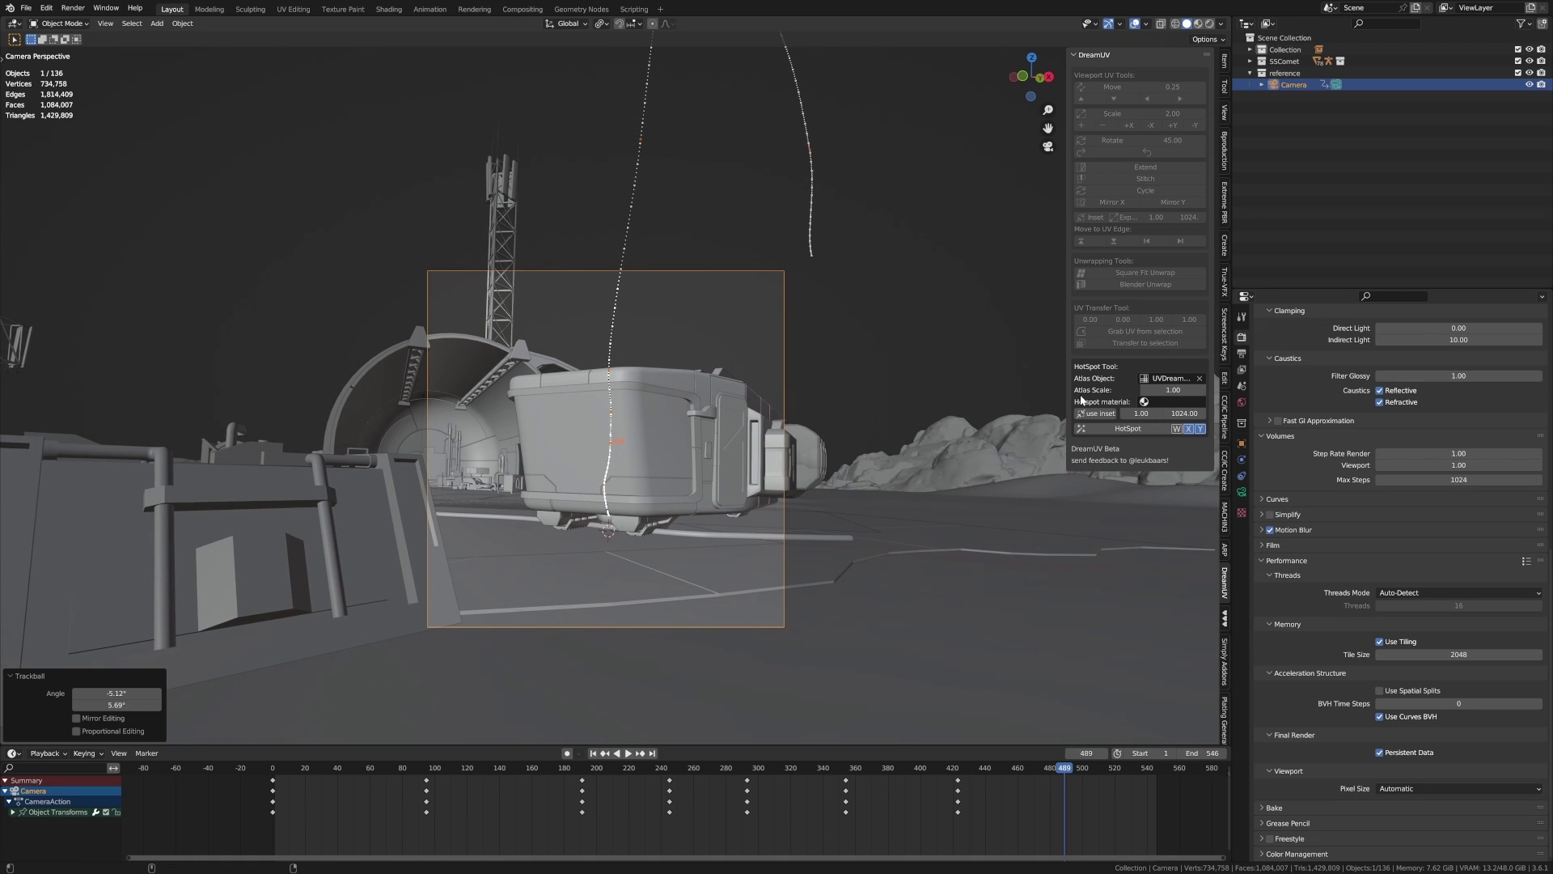
key("i")
left_click(848, 547)
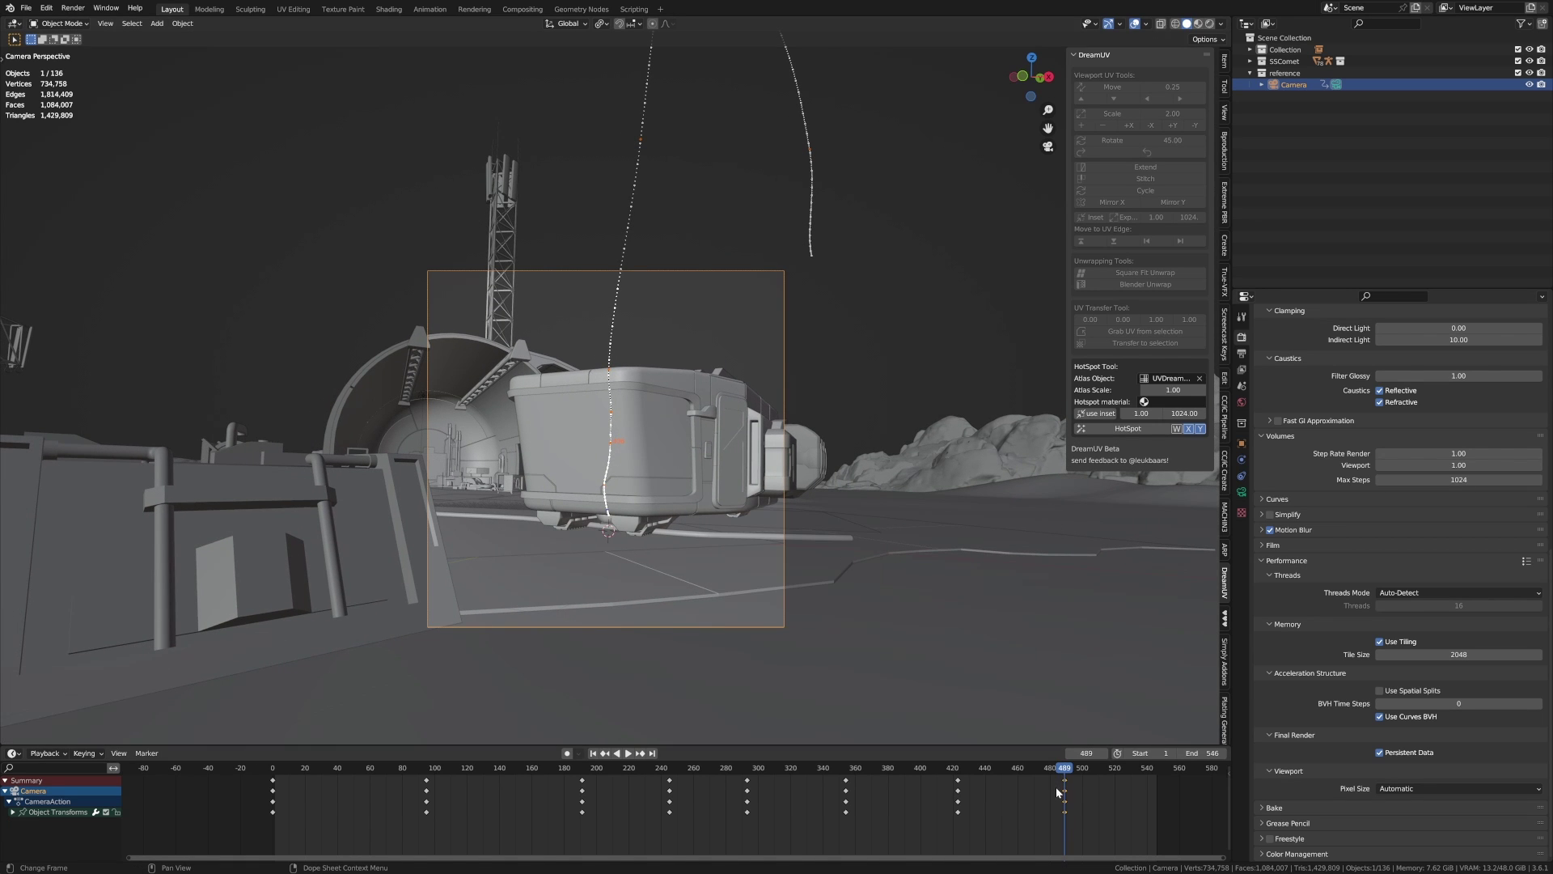
- Try a camera trackball rotation of about 0.2° and -3.9° at frame 563 and insert a keyframe
key("space")
key("r")
key("r")
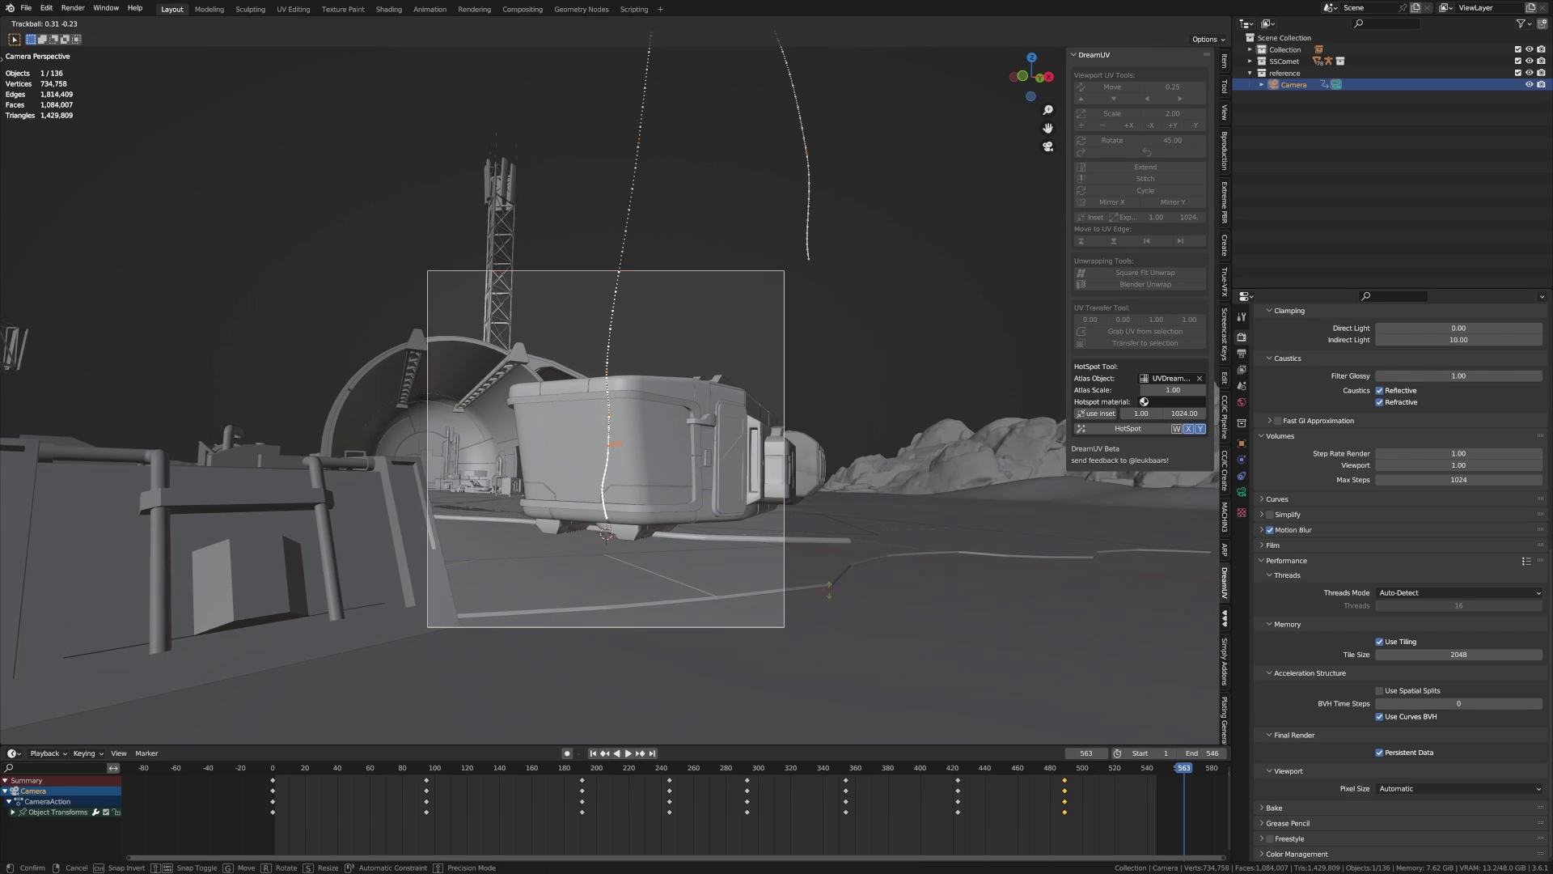
left_click(753, 586)
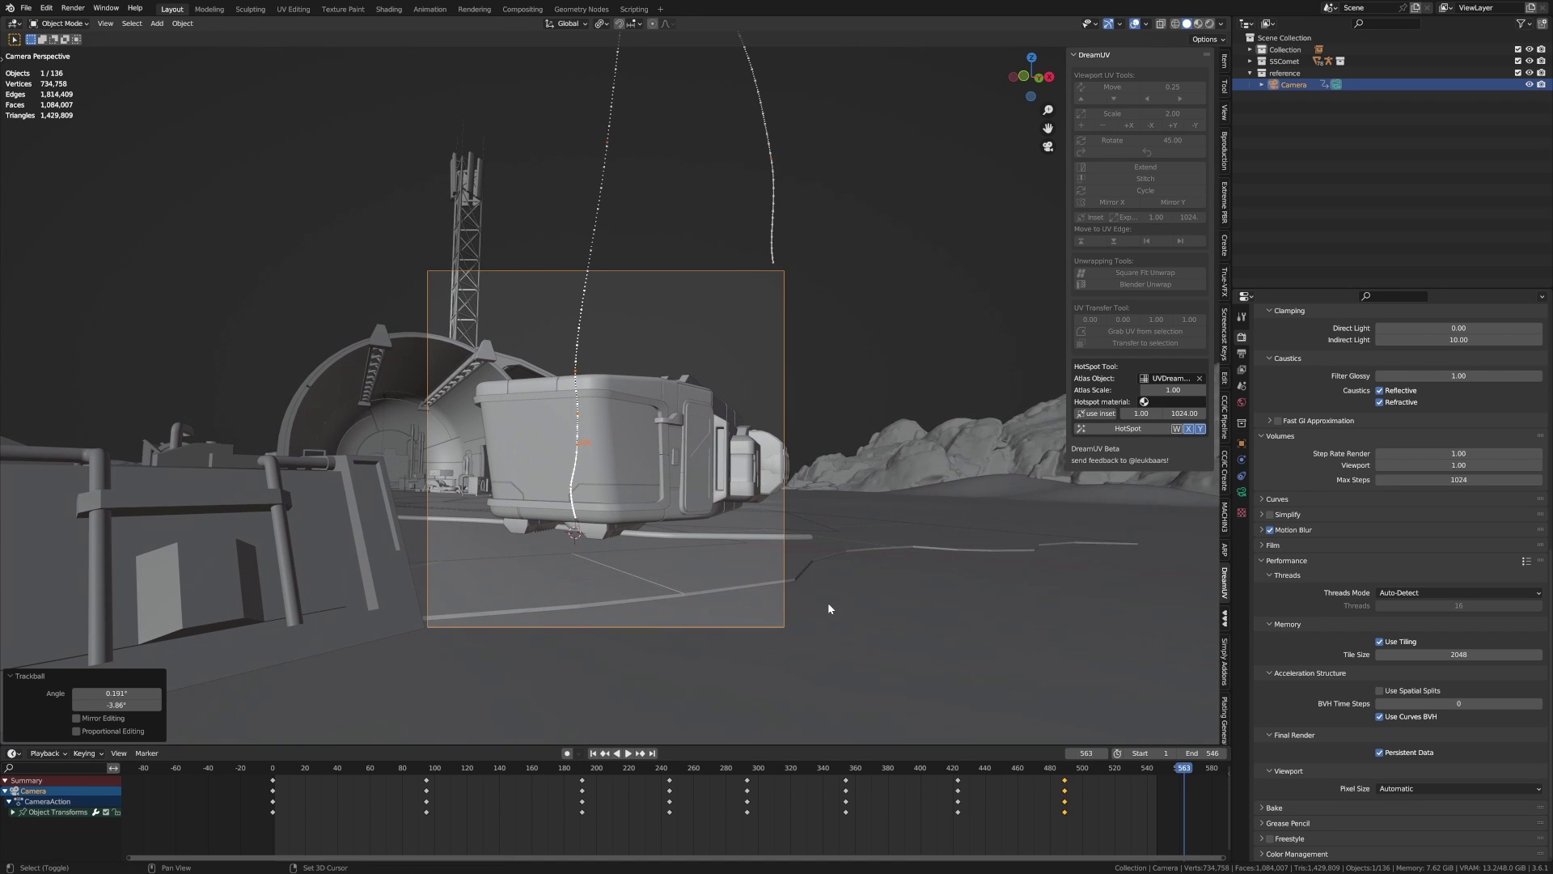
key("i")
left_click(828, 605)
- Play back the end of the camera move and delete the keyframe at frame 563
left_click_drag(1186, 769, 951, 772)
key("space")
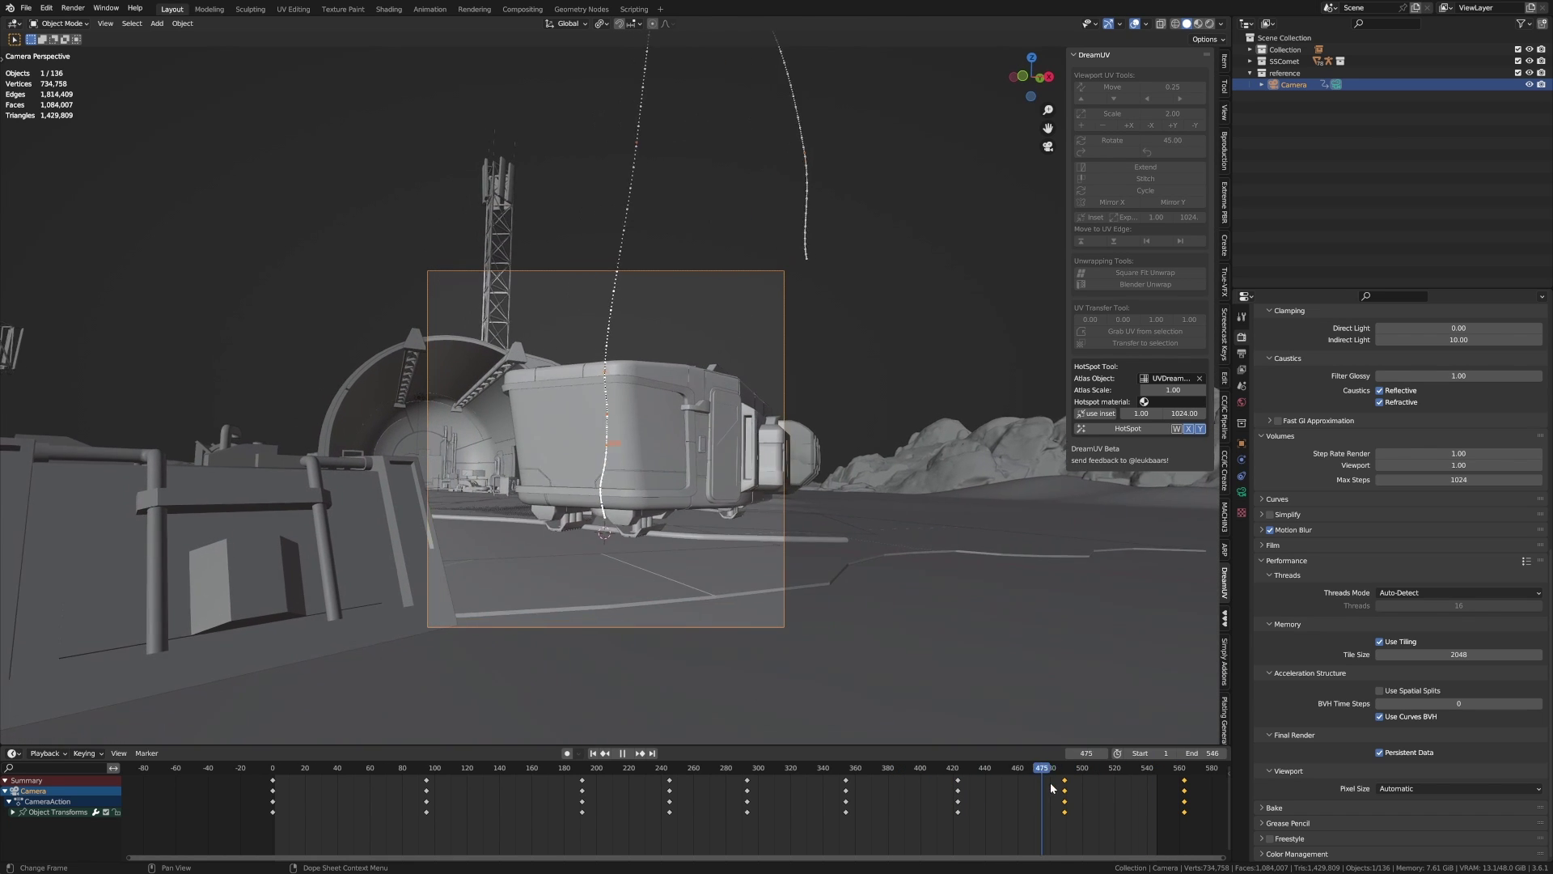
key("space")
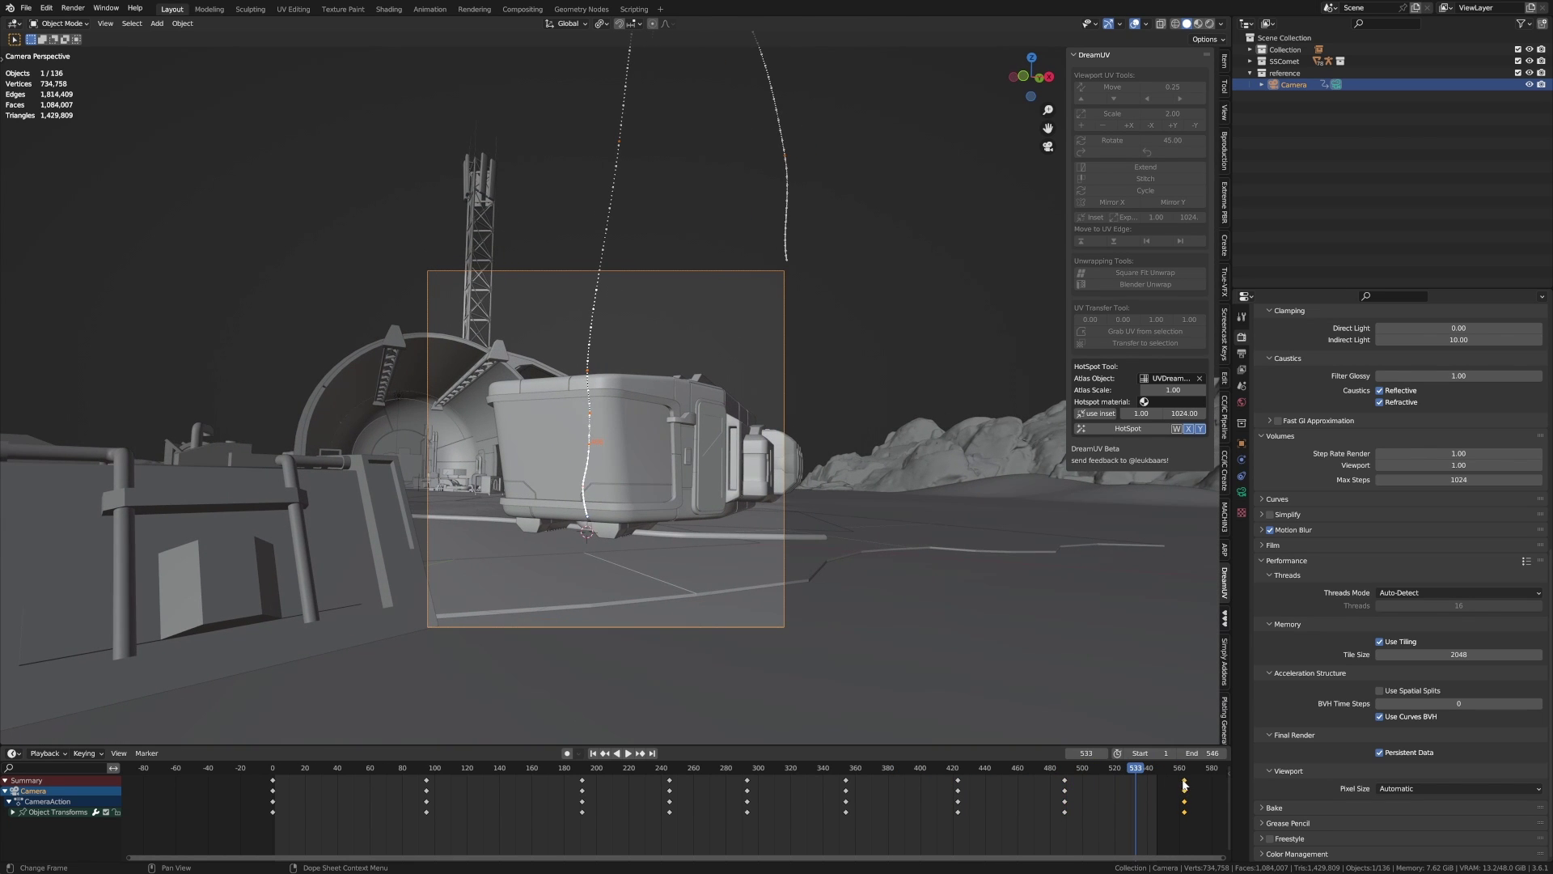
key("Delete")
- At frame 560, trackball-rotate the camera to reframe the landed ship and insert a keyframe
left_click_drag(1137, 769, 1180, 790)
key("space")
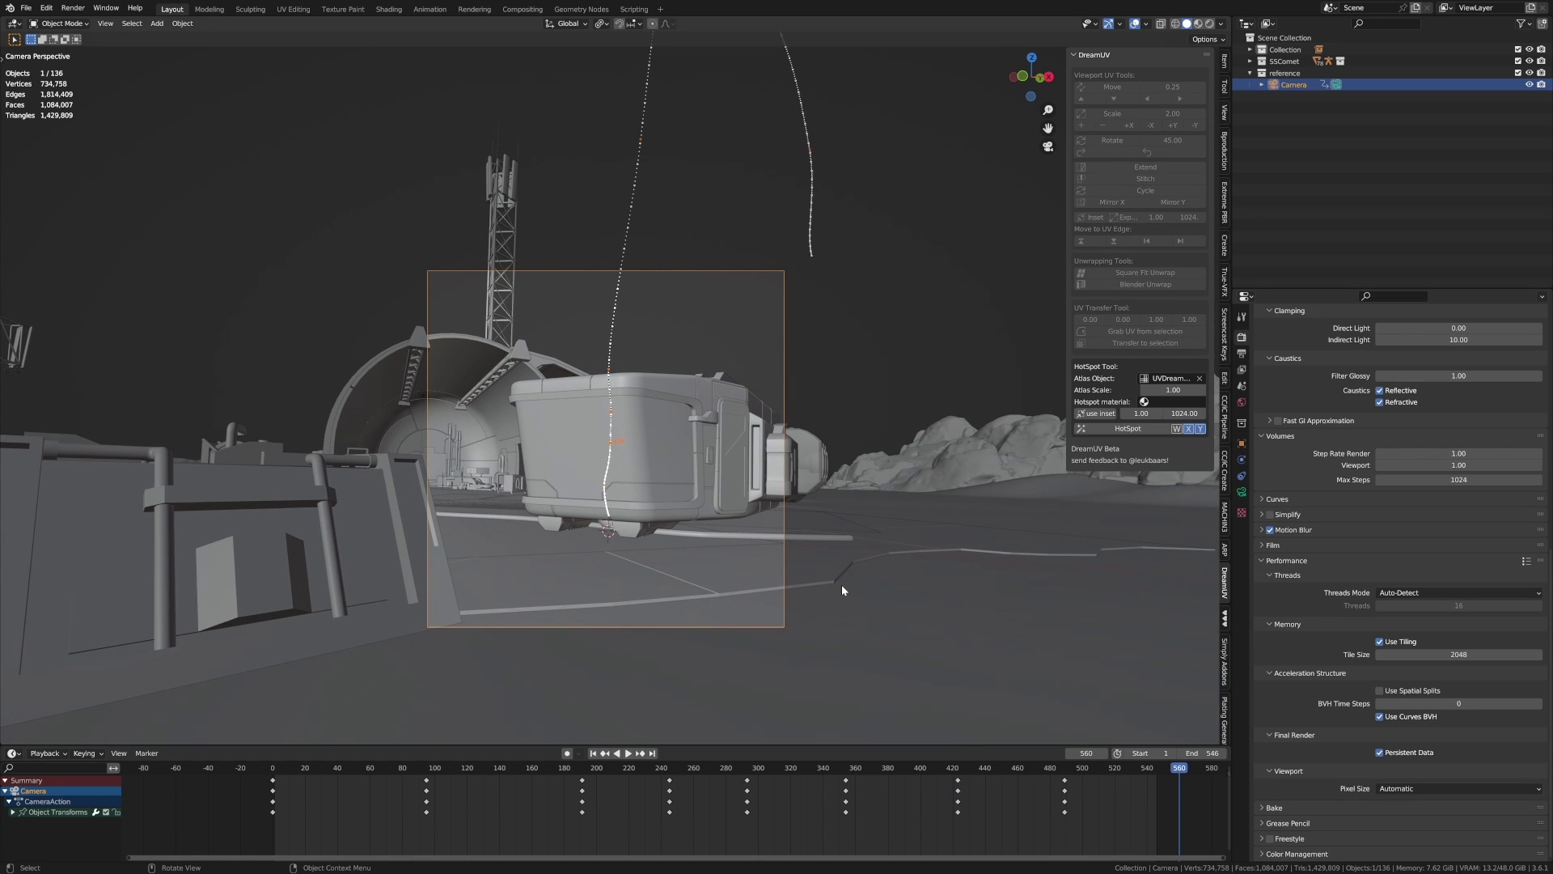
key("r")
key("r")
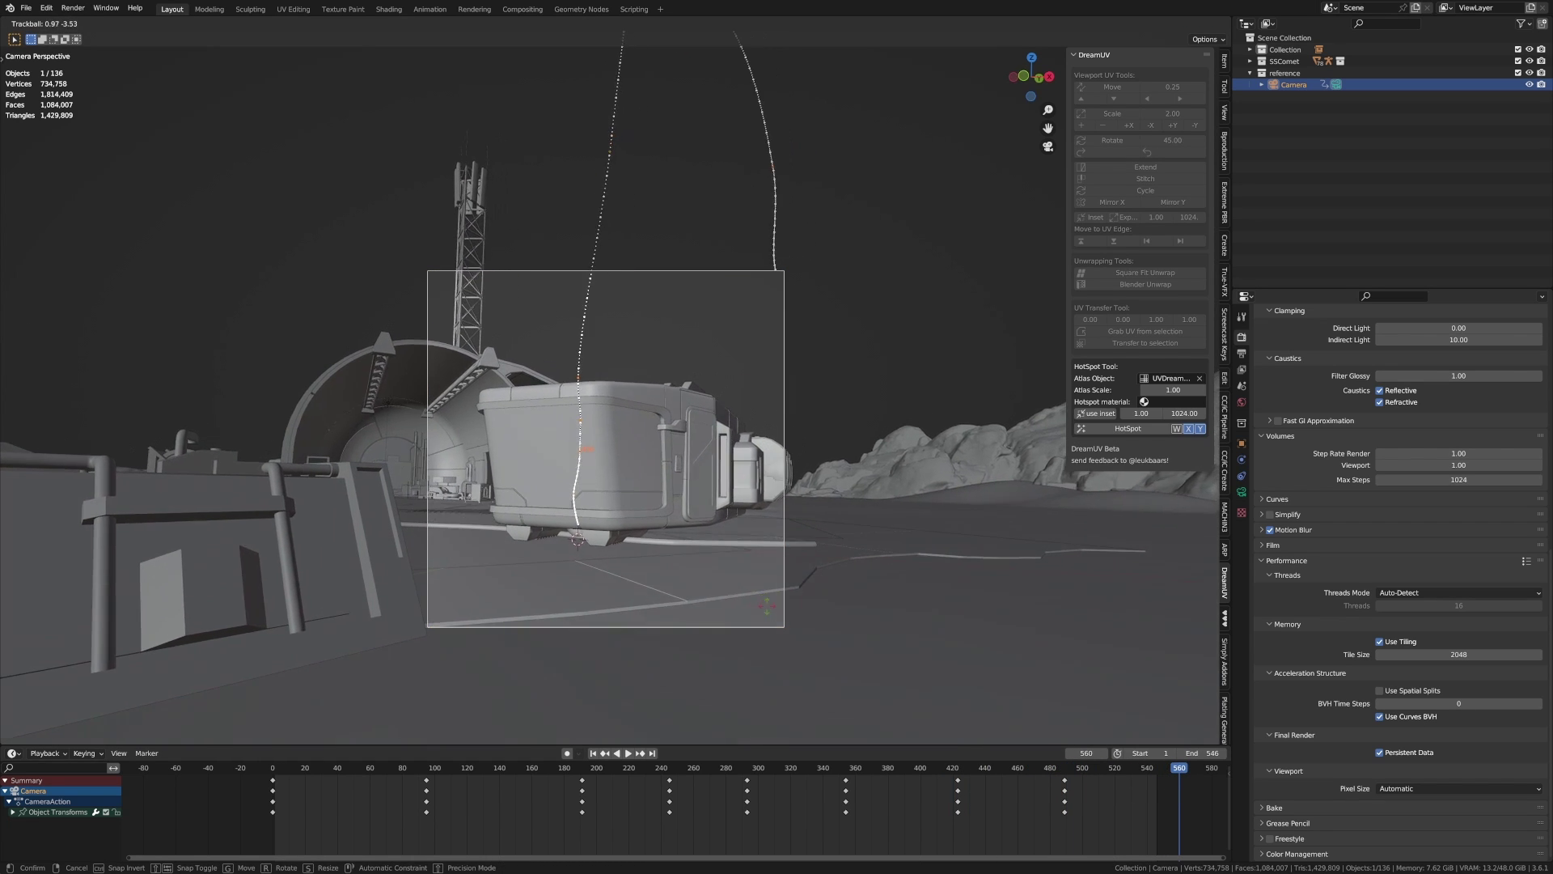
left_click(759, 604)
key("i")
left_click(759, 607)
- Play back the camera animation and set the scene's end frame to 587
left_click_drag(1178, 769, 1018, 766)
key("space")
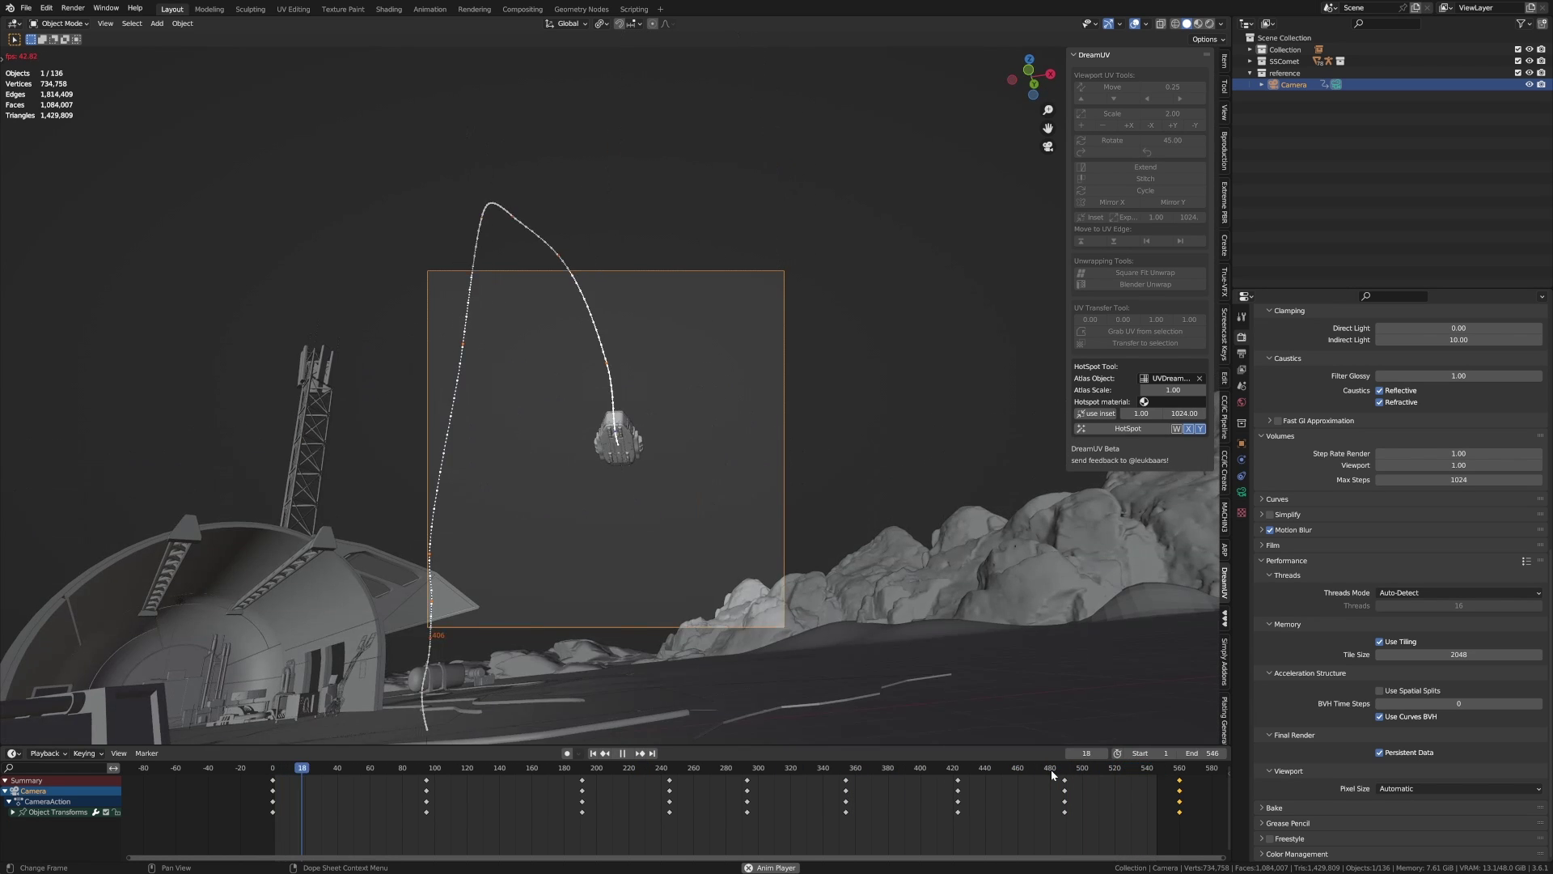
left_click_drag(1200, 753, 1234, 753)
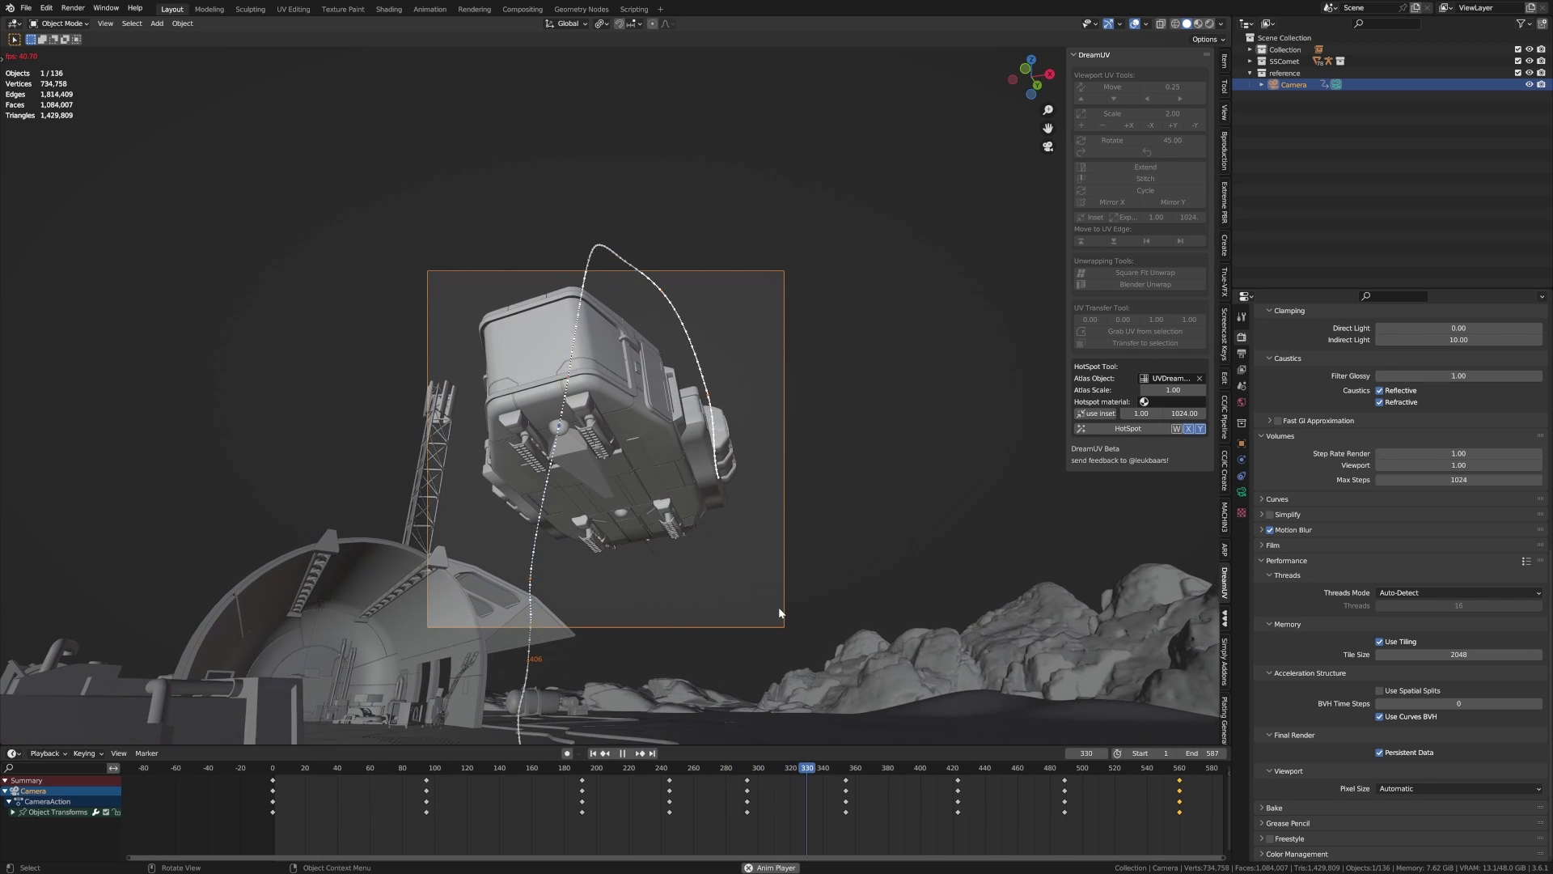
- Stop playback at frame 336, make a test render of that frame and close the result
key("space")
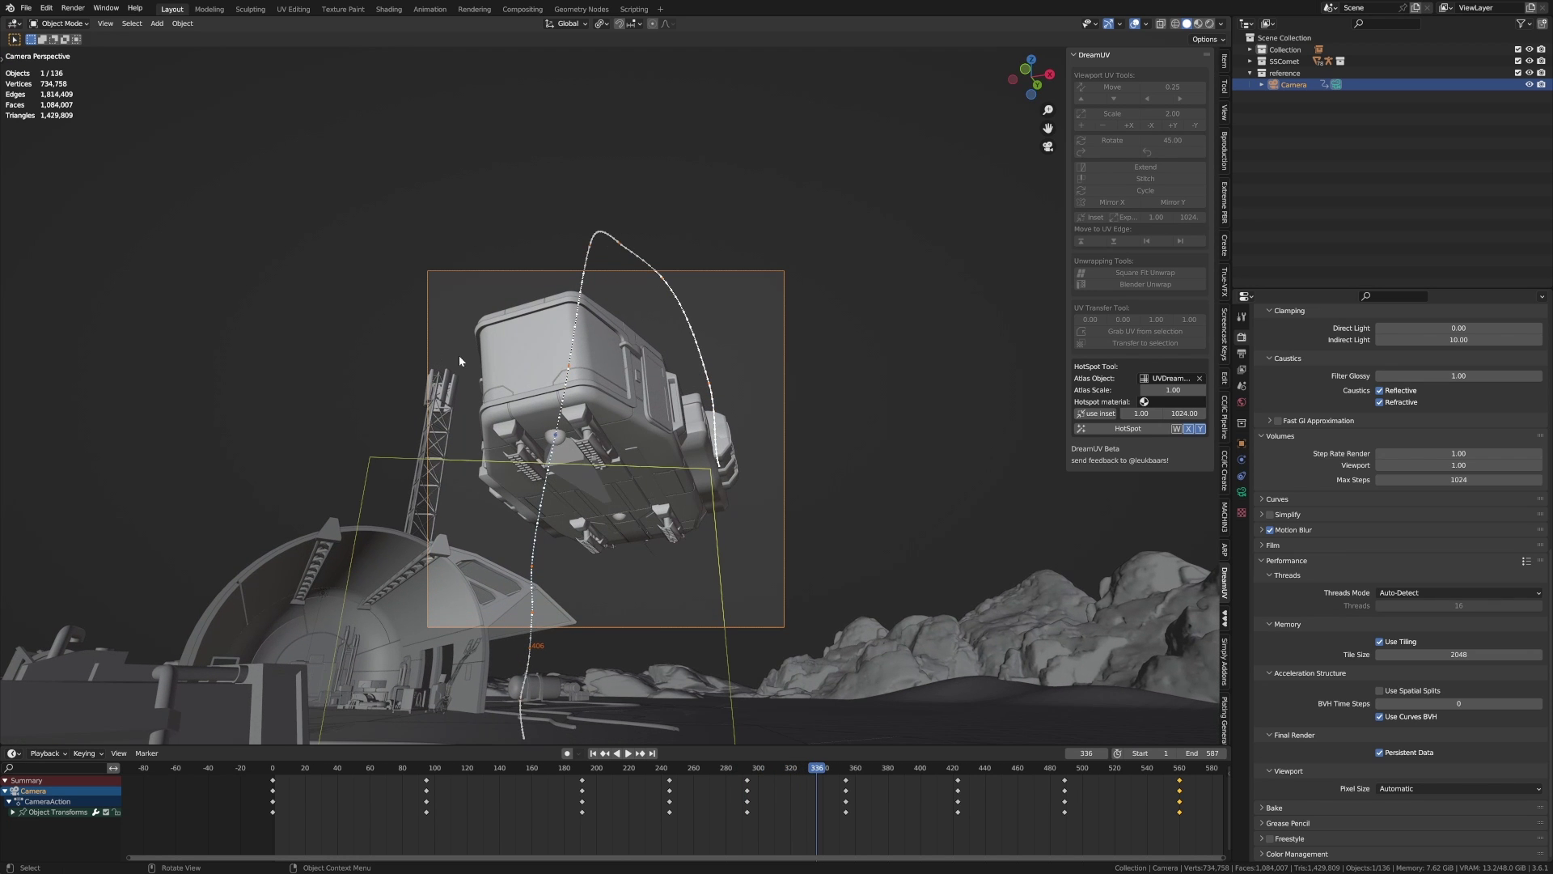
left_click(464, 416)
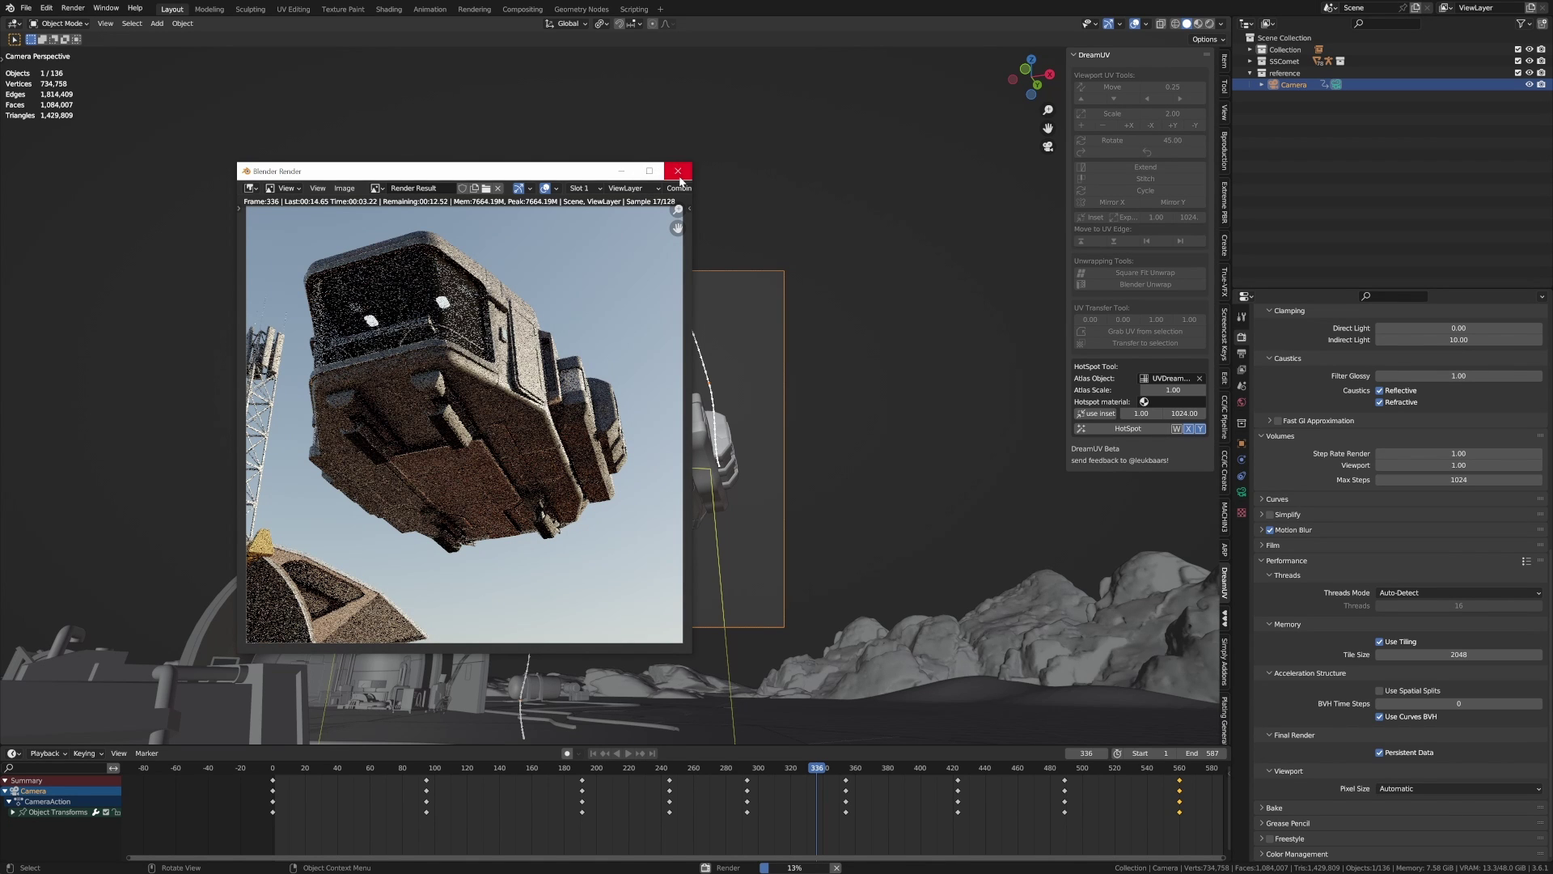
- At frame 554, move the outpost set about 0.65 m along Y and save the file
left_click_drag(963, 802, 1174, 803)
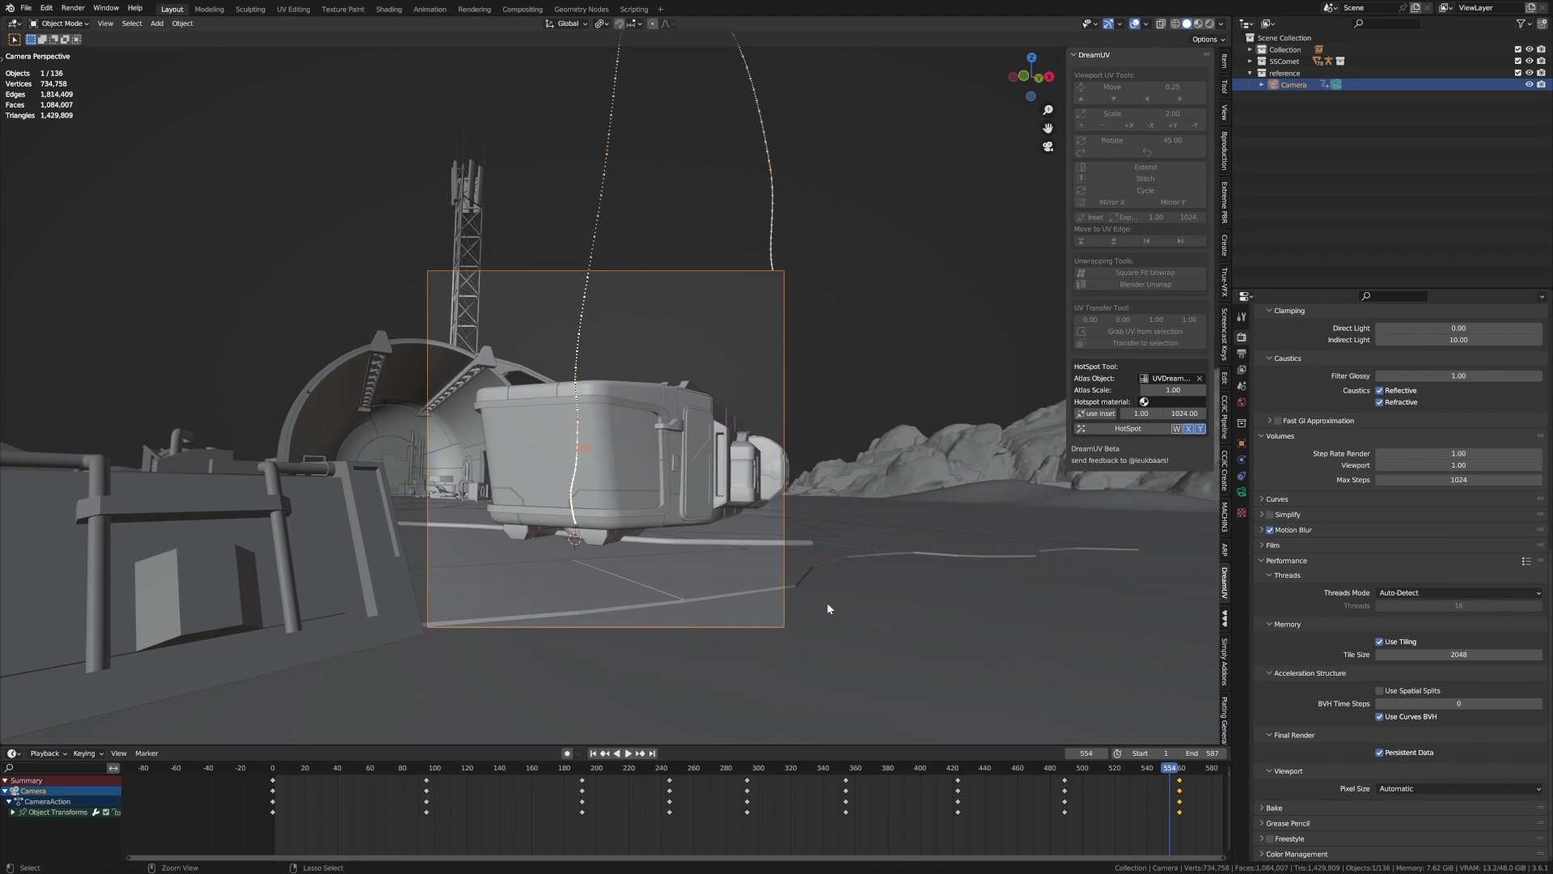
key("ctrl+s")
scroll(693, 483, "up", 2)
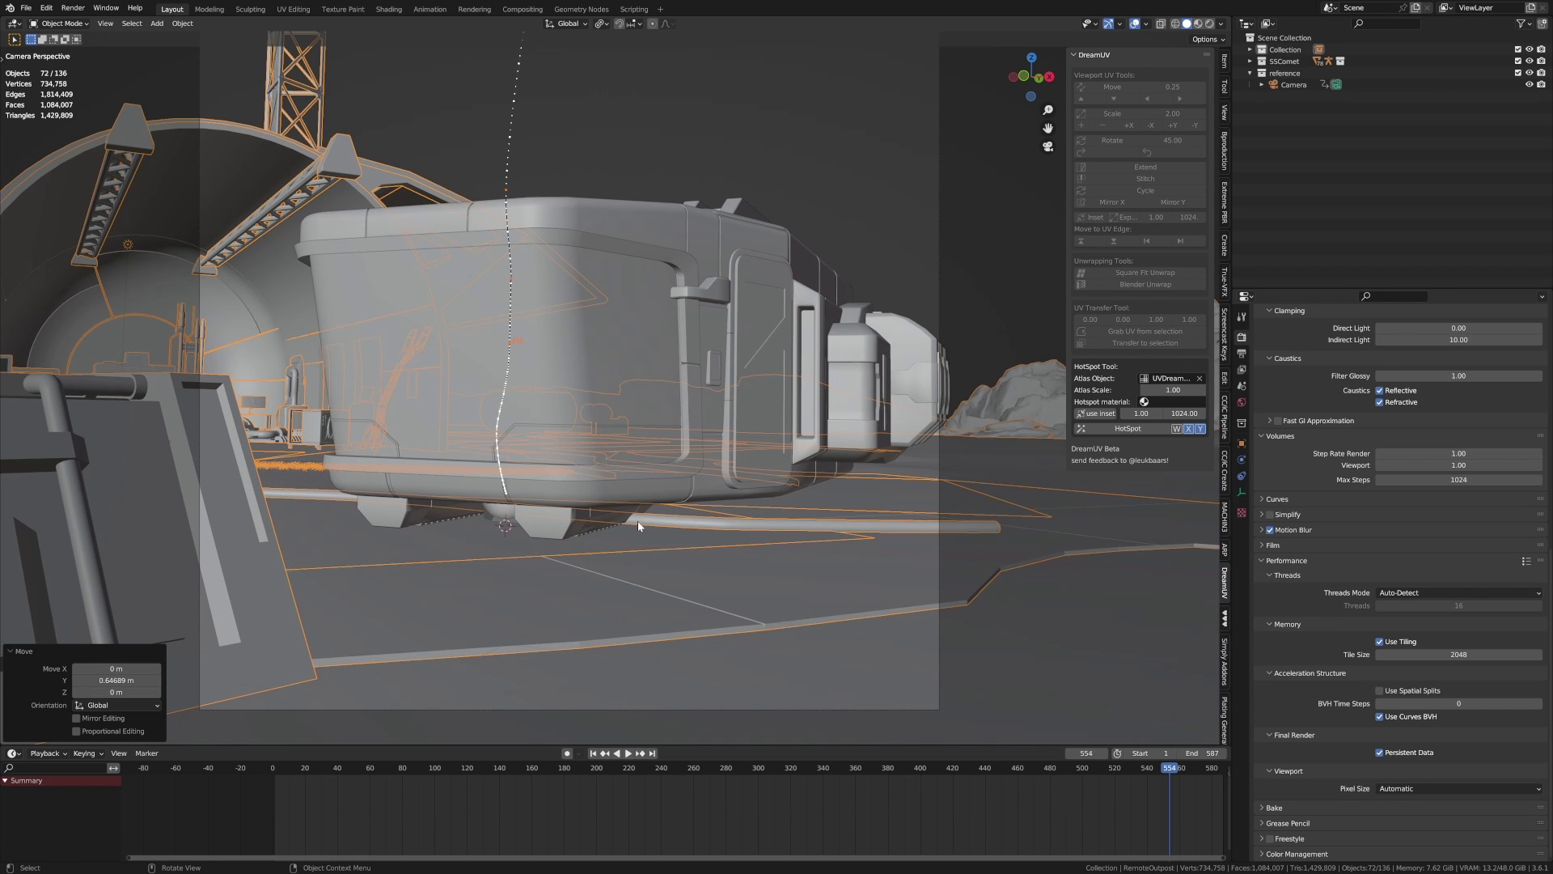
key("ctrl+s")
- Open the recently used file Set_RemoteWorkshop.blend
left_click(26, 7)
mouse_move(67, 51)
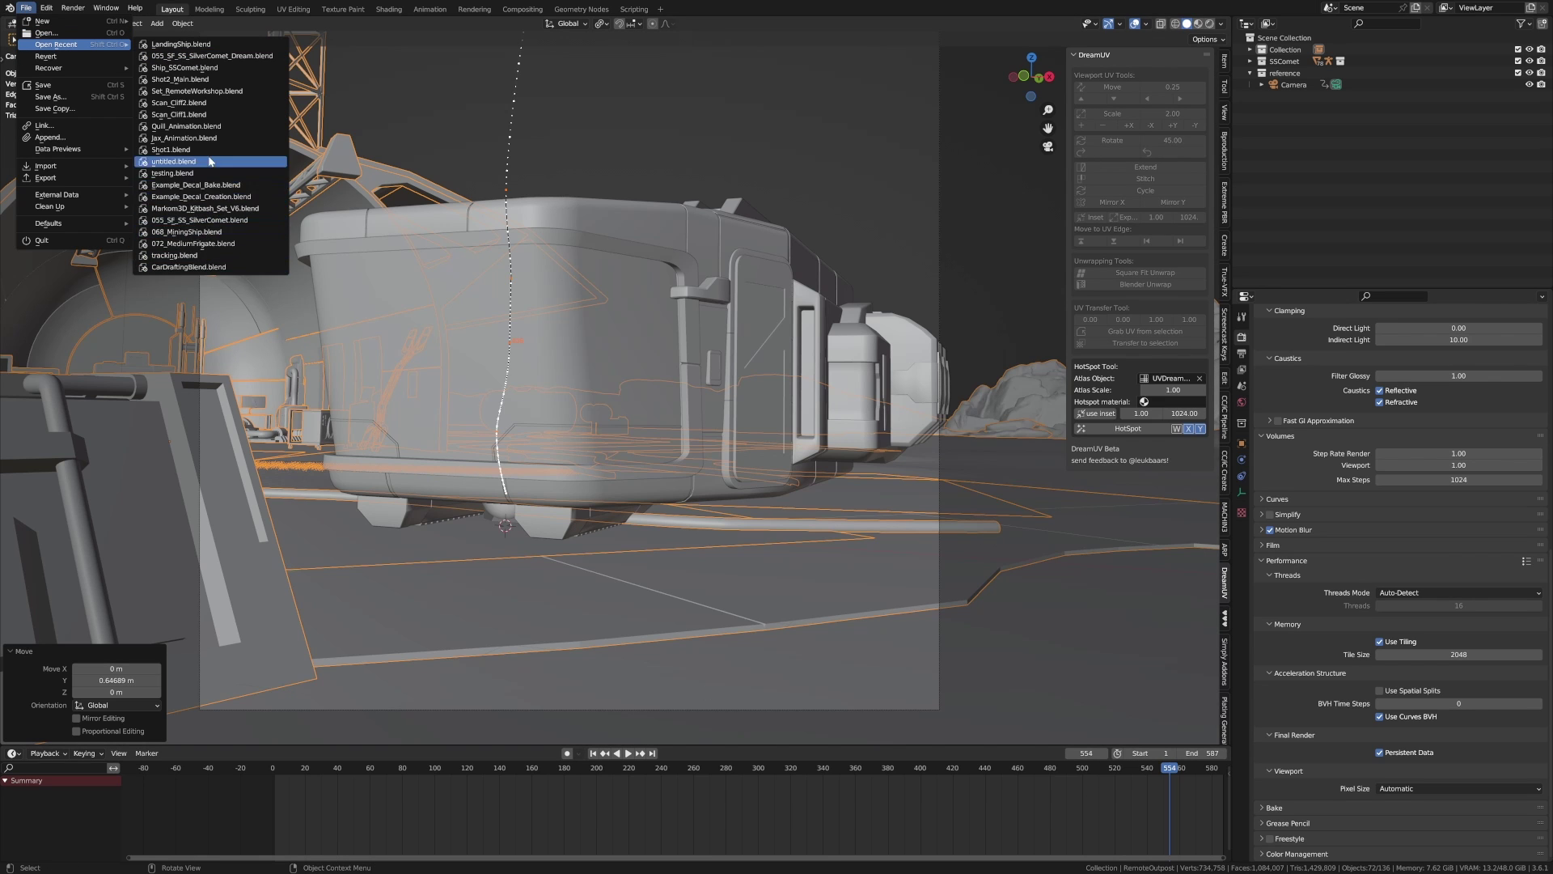
left_click(208, 88)
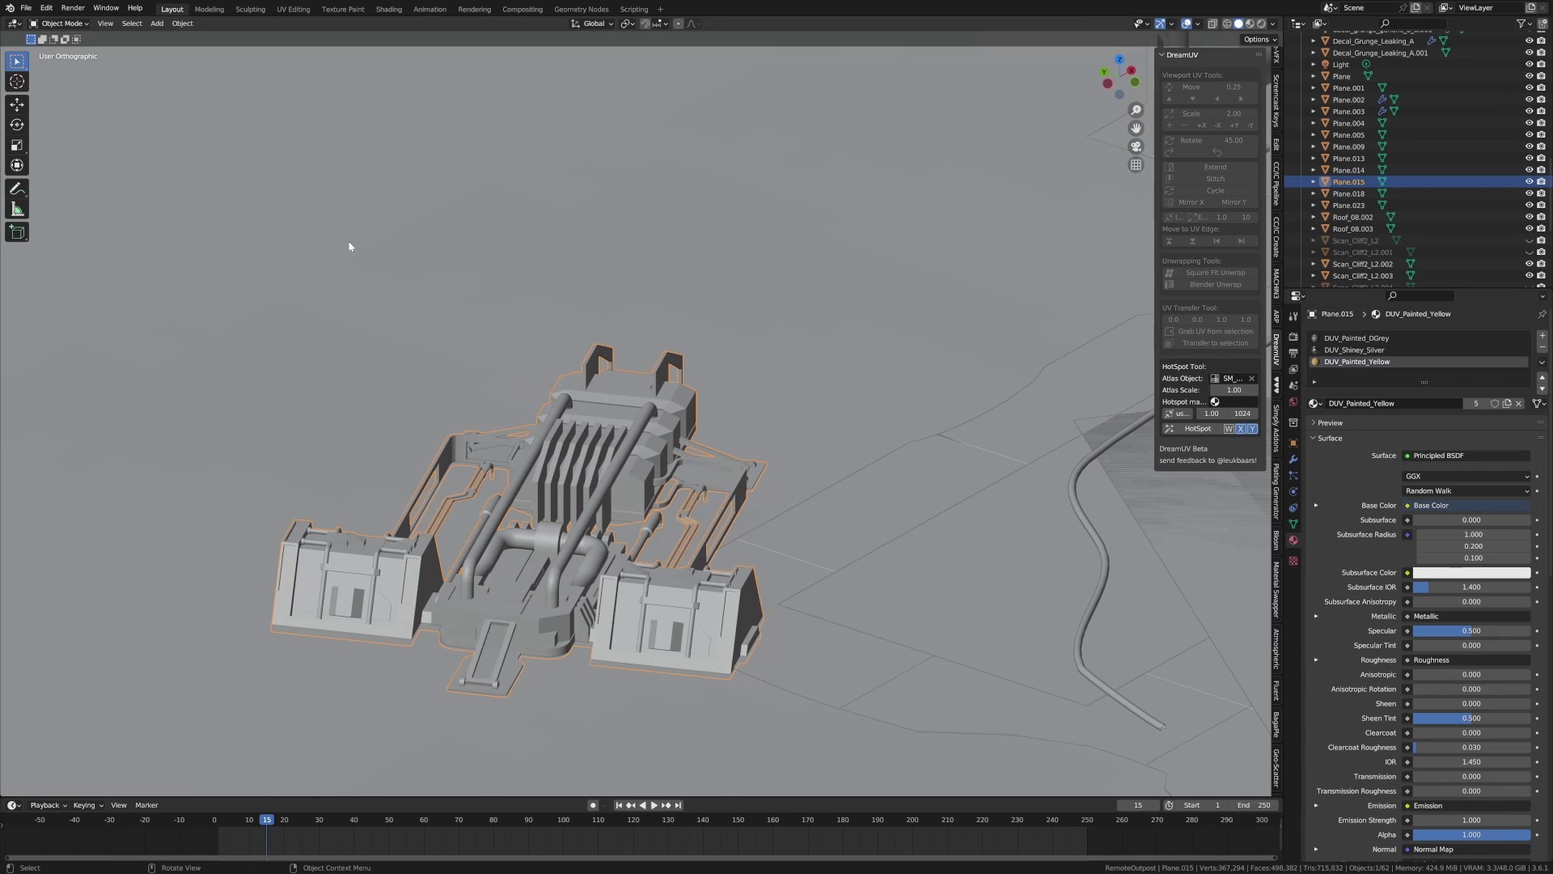
- Edit the ground cable curve in front of the hangar in top view, repositioning its free end point and rotating it about 139°
scroll(943, 589, "down", 5)
middle_click_drag(944, 595, 690, 524, "shift")
left_click(718, 548)
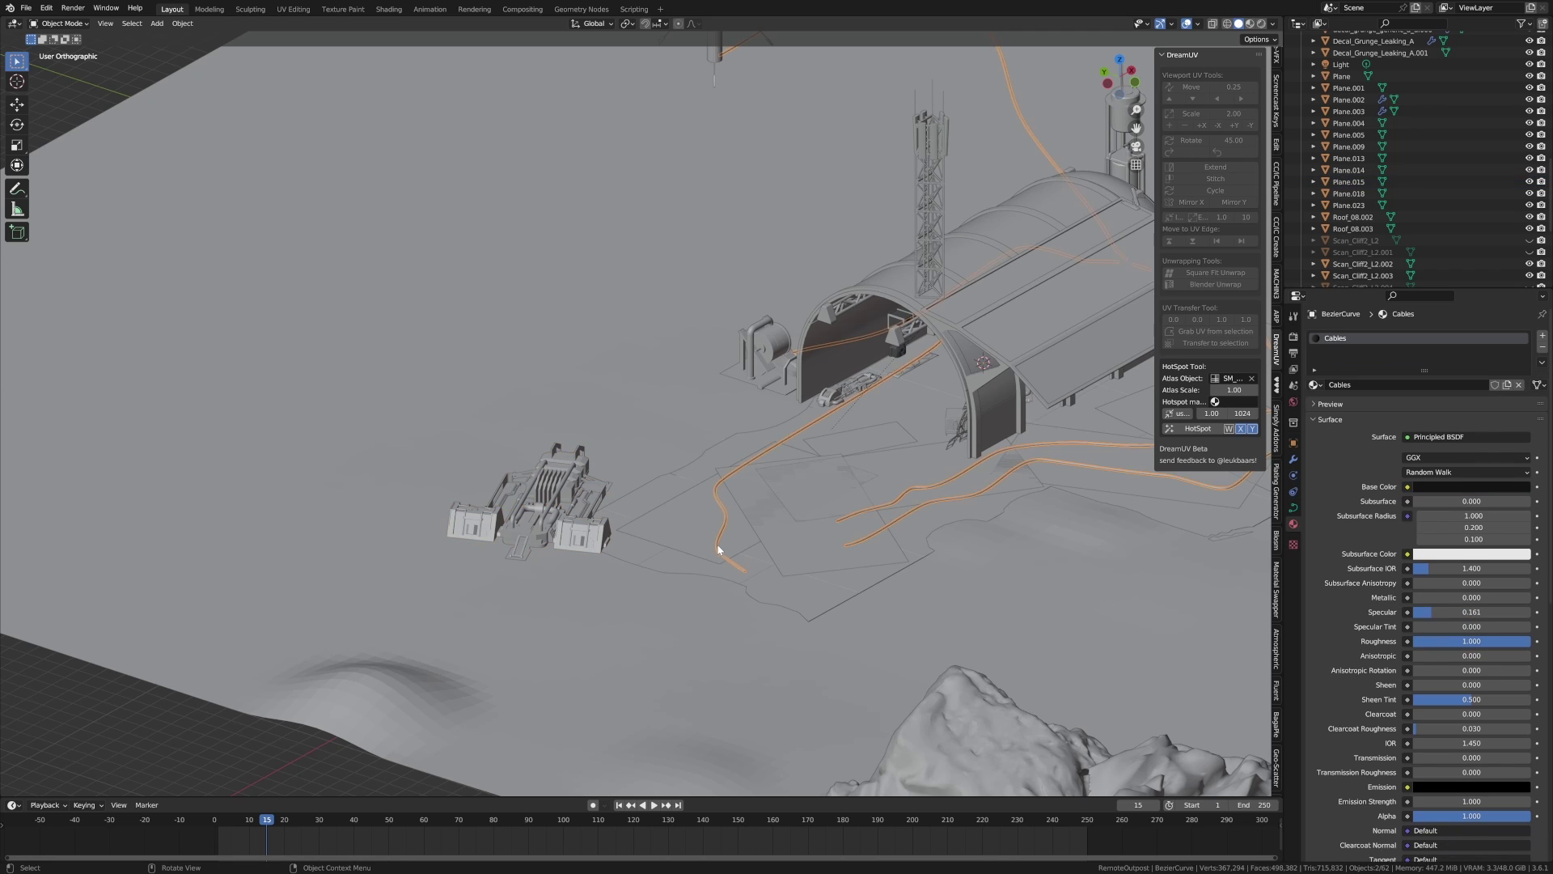
key("Tab")
key("KP_7")
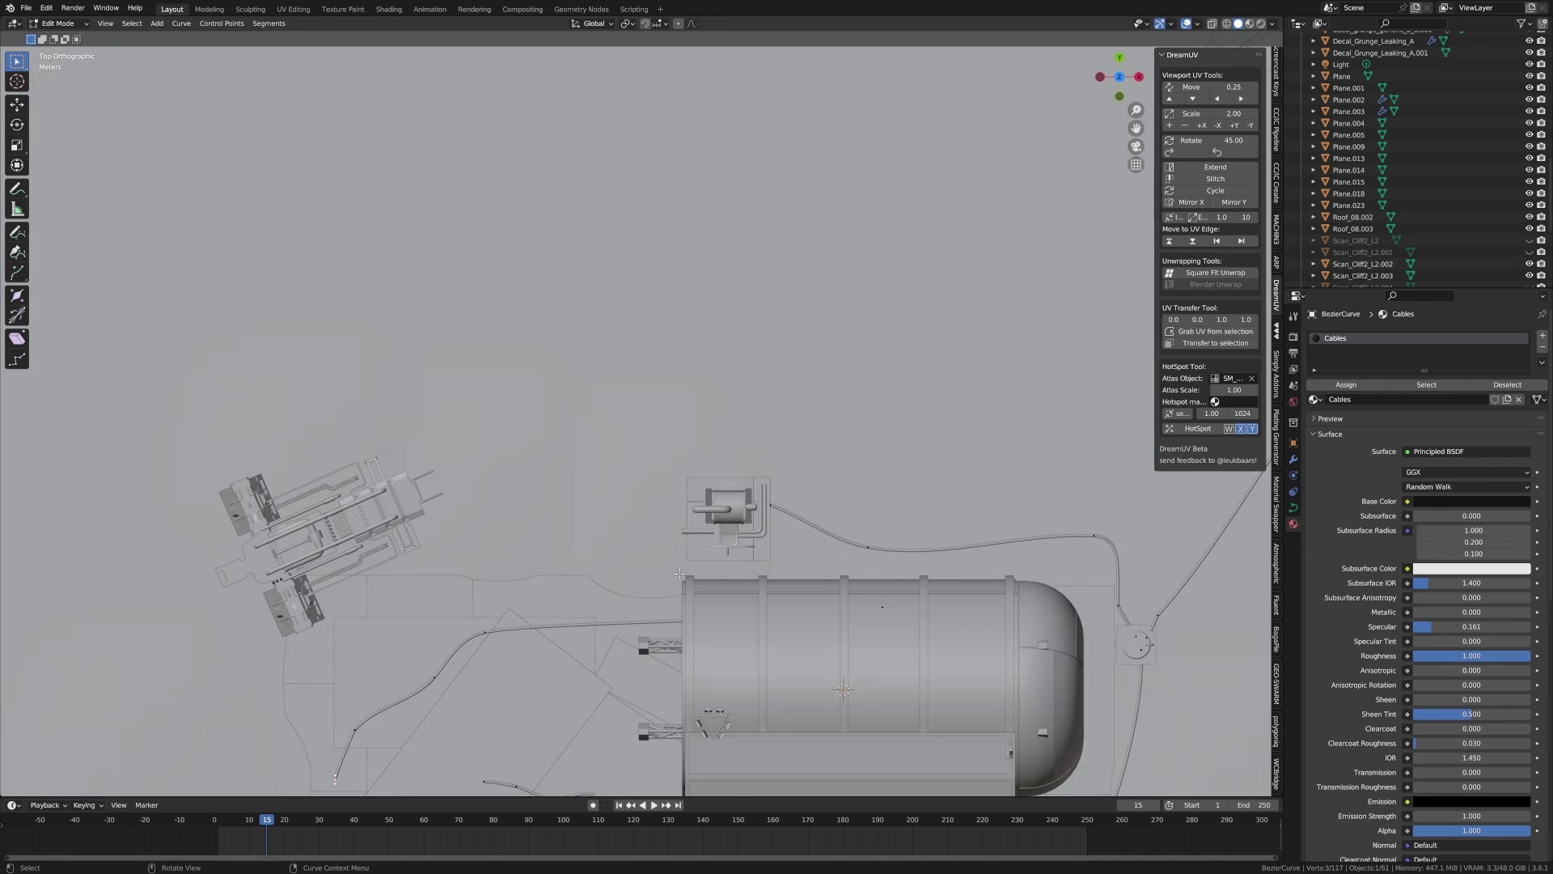
scroll(643, 642, "up", 8)
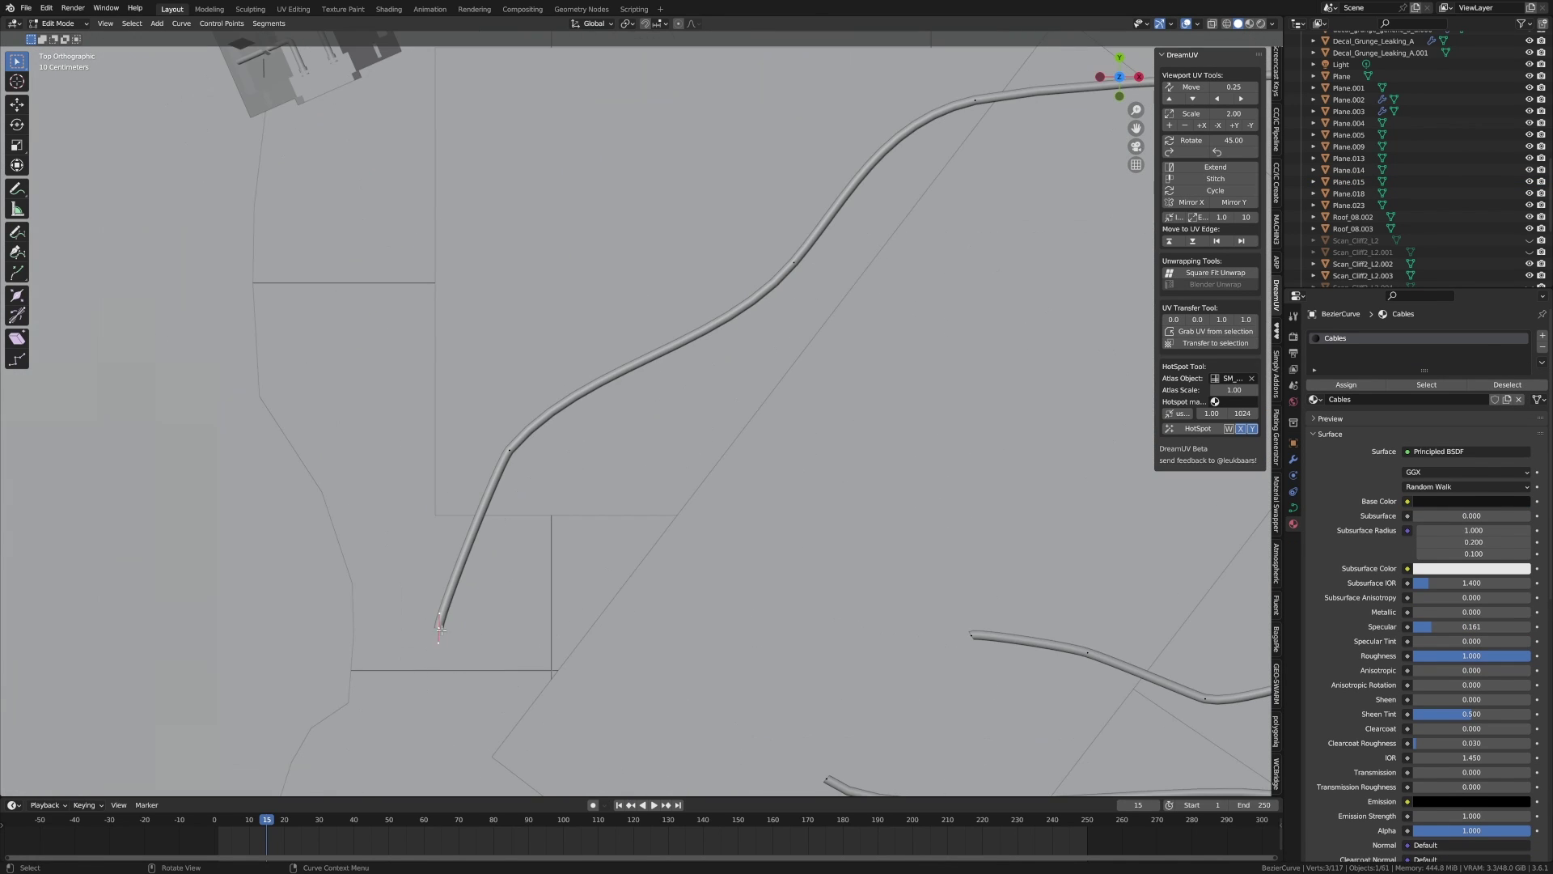
key("r")
left_click(375, 217)
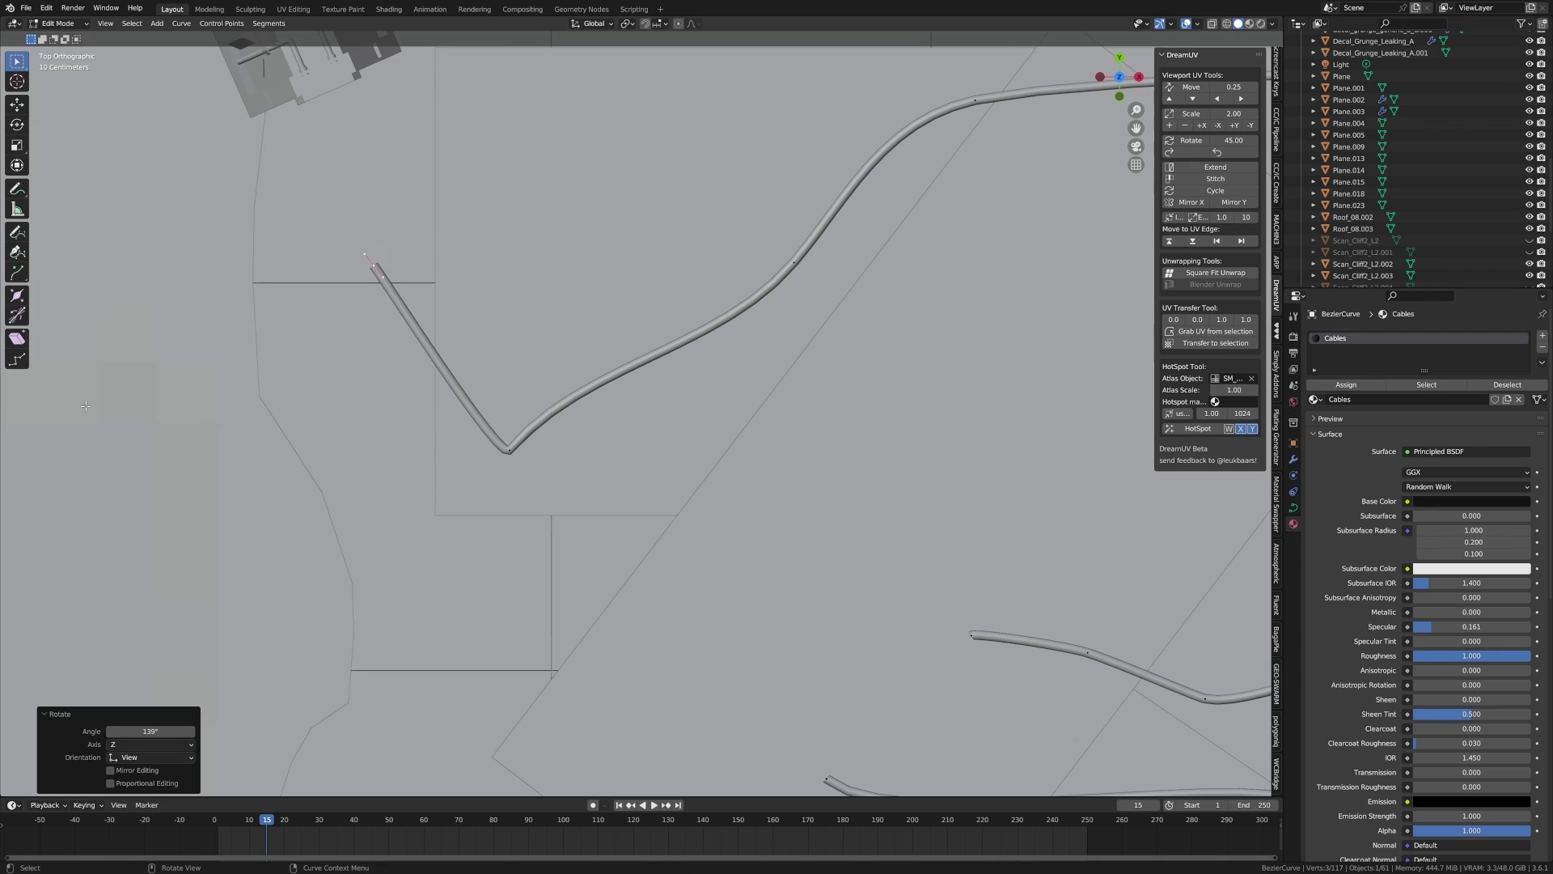
- Smooth the cable's sharp bend by moving its second control point about 2.89 m along Y and rotating it
key("r")
left_click(605, 278)
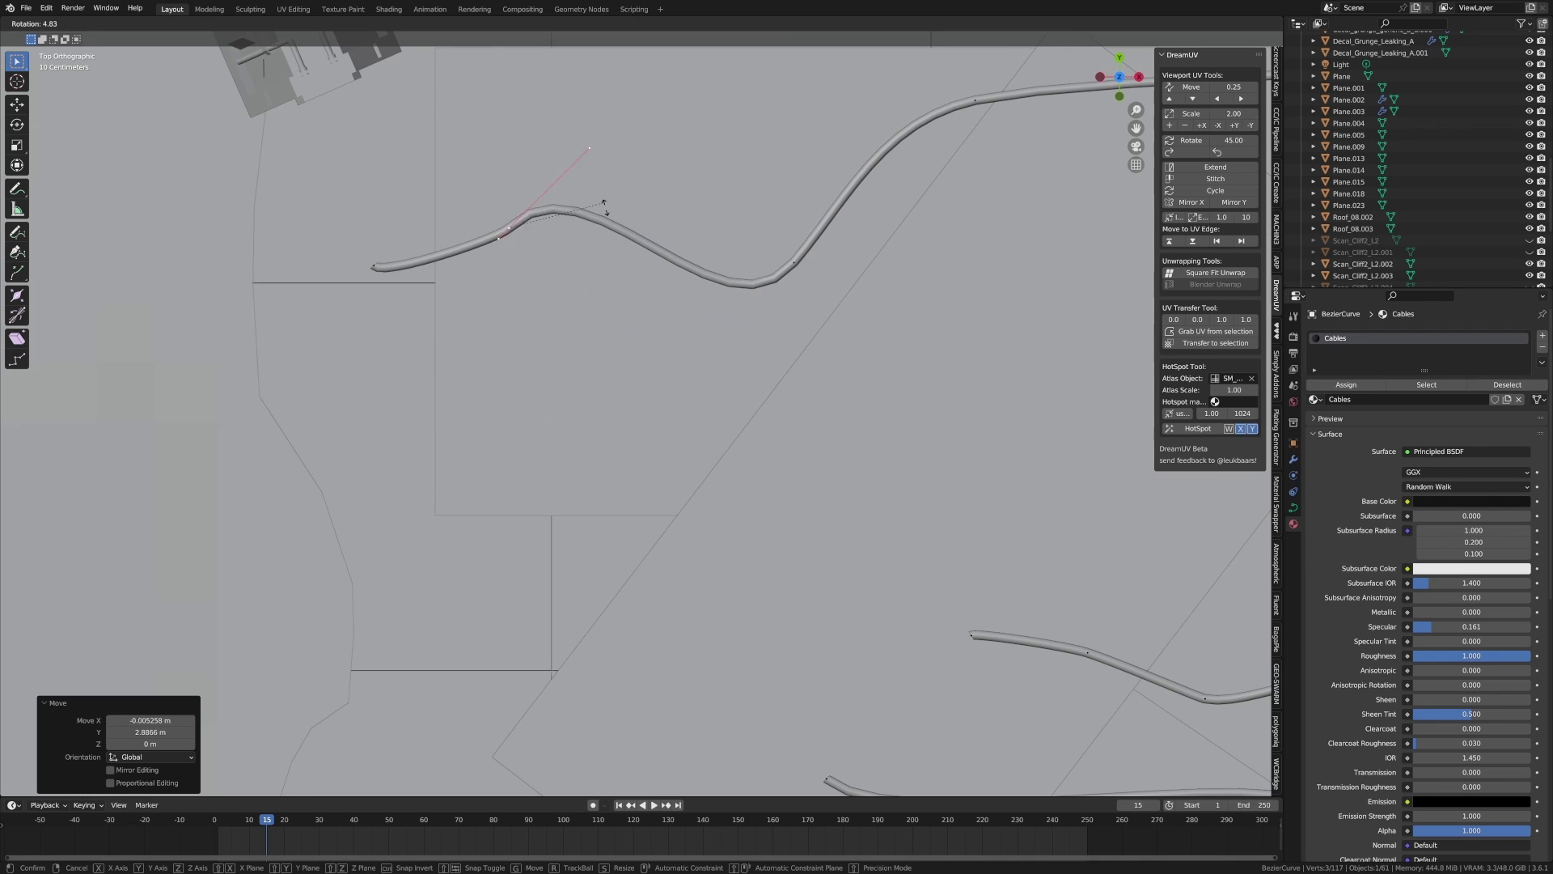
key("g")
left_click(570, 209)
key("r")
left_click(689, 324)
- Move and rotate the cable's third control point to flatten the curve away from the landing spot, and save the file
left_click(796, 253)
key("g")
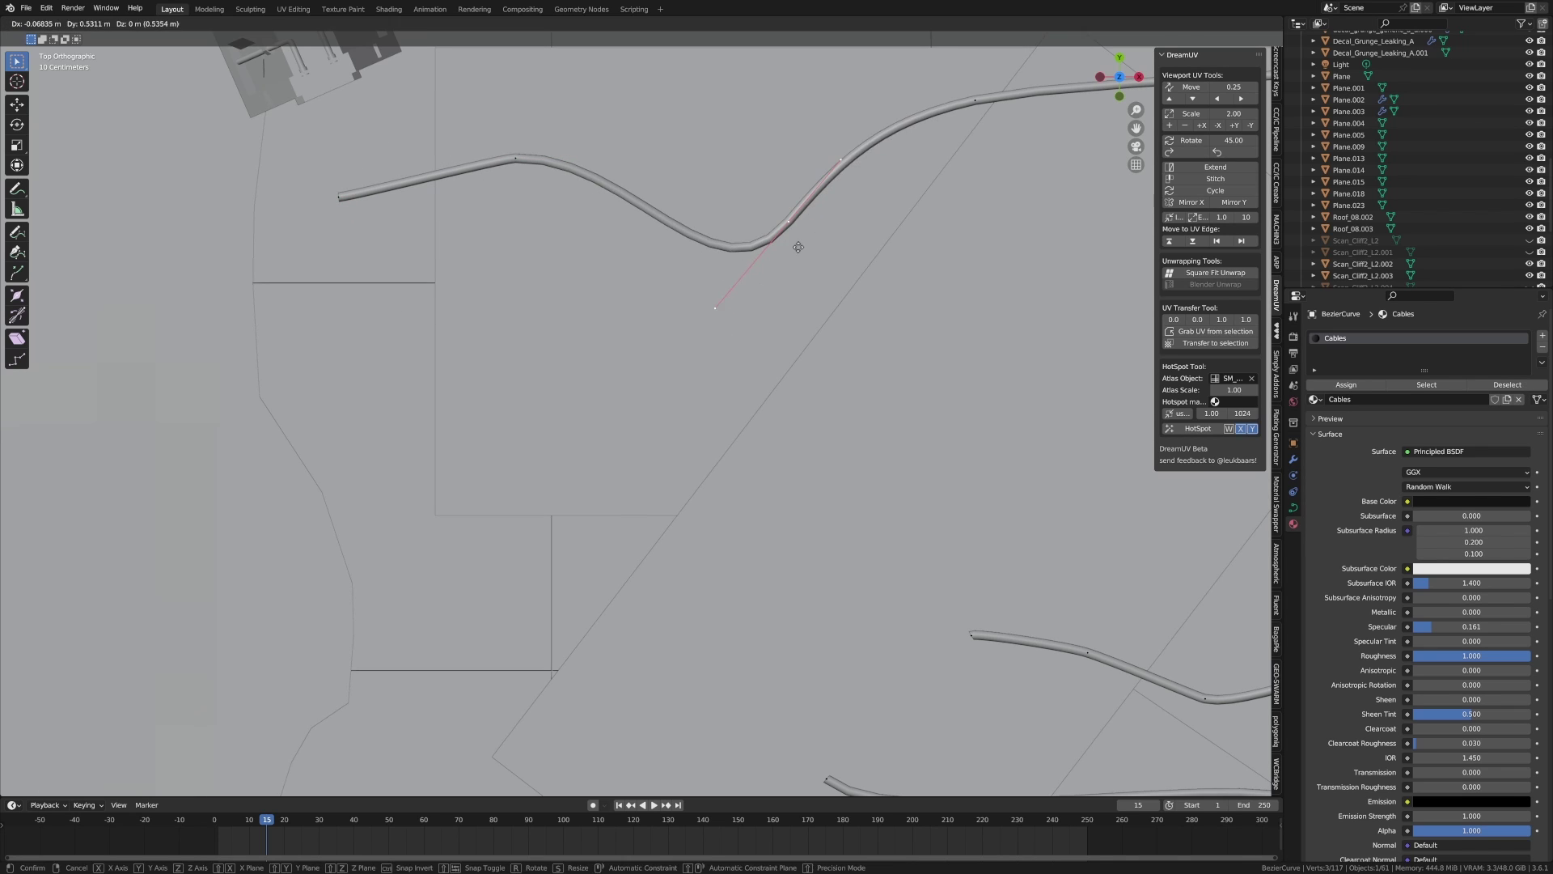
left_click(792, 208)
key("r")
left_click(784, 318)
key("g")
left_click(786, 307)
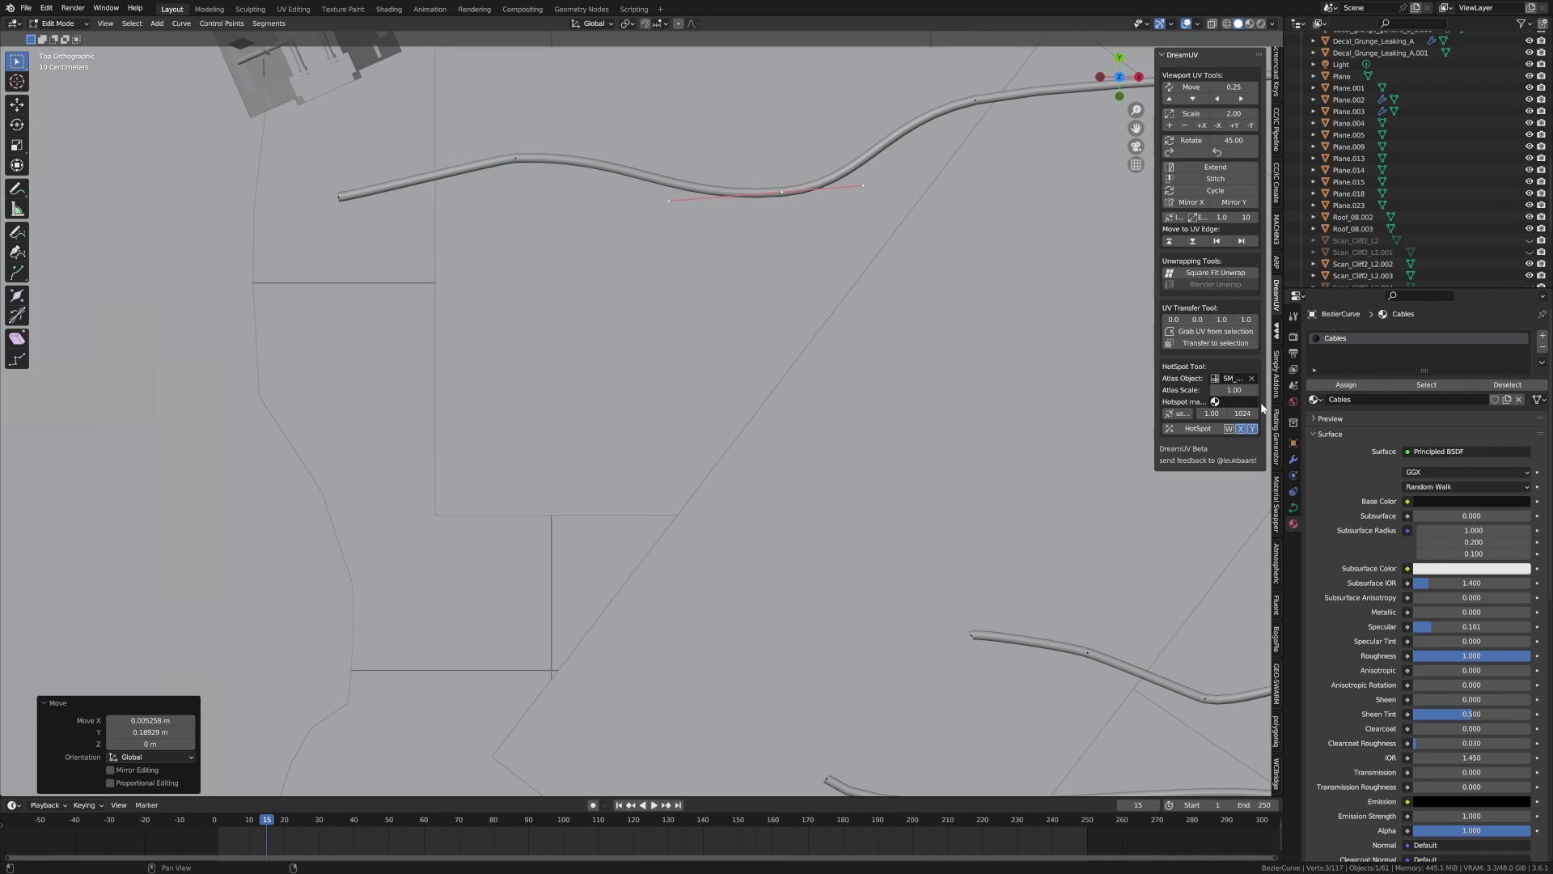
left_click(1294, 507)
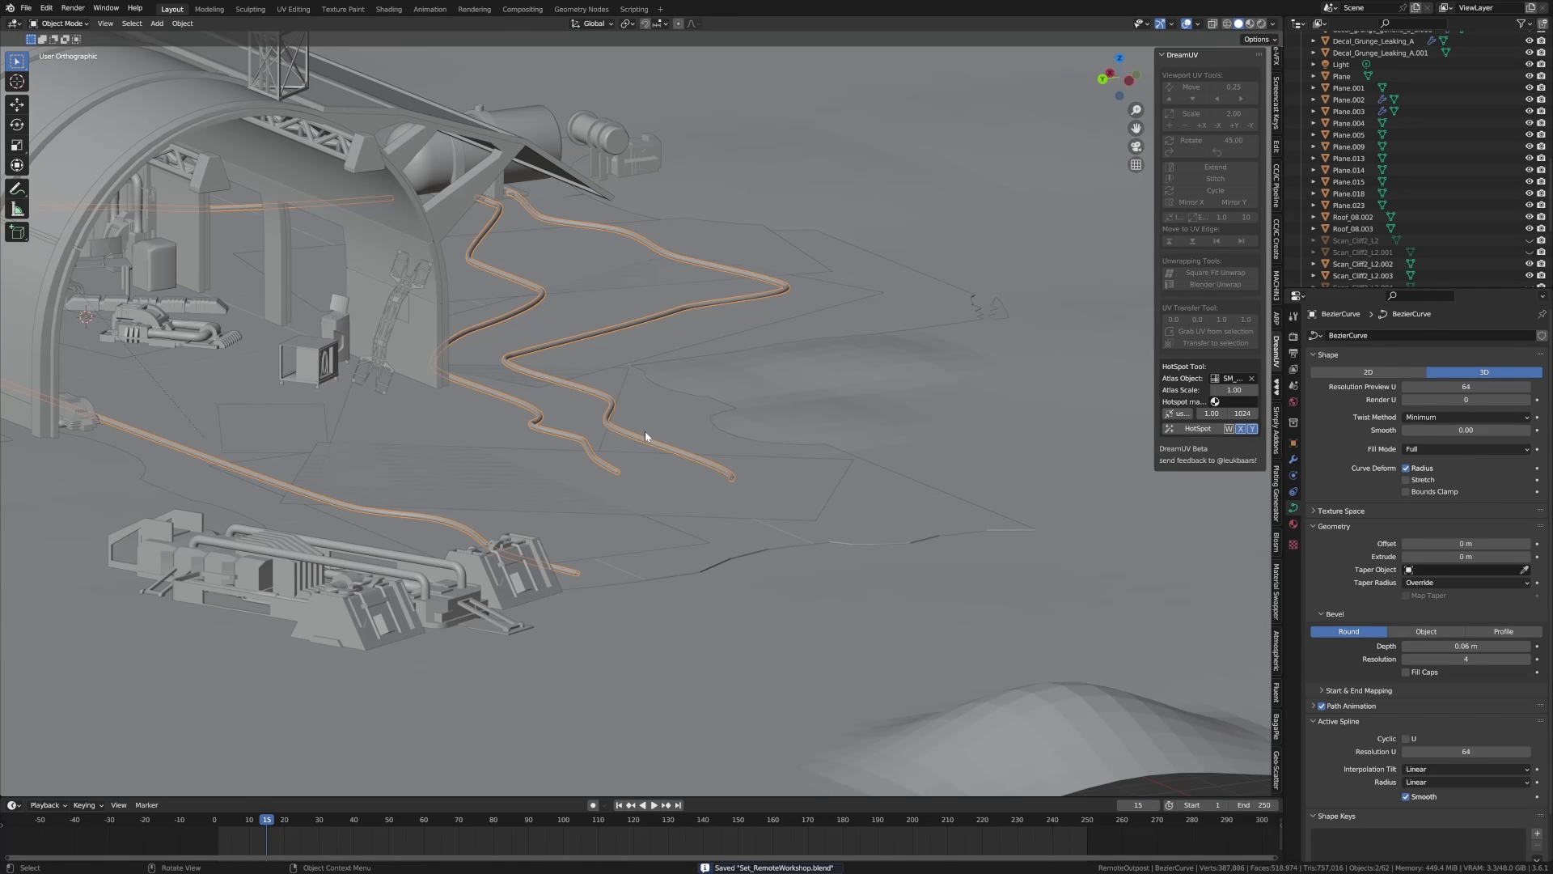
key("ctrl+s")
- Delete the point light under the hangar roof and save the file
middle_click_drag(644, 425, 637, 362)
left_click(638, 373)
scroll(624, 392, "up", 2)
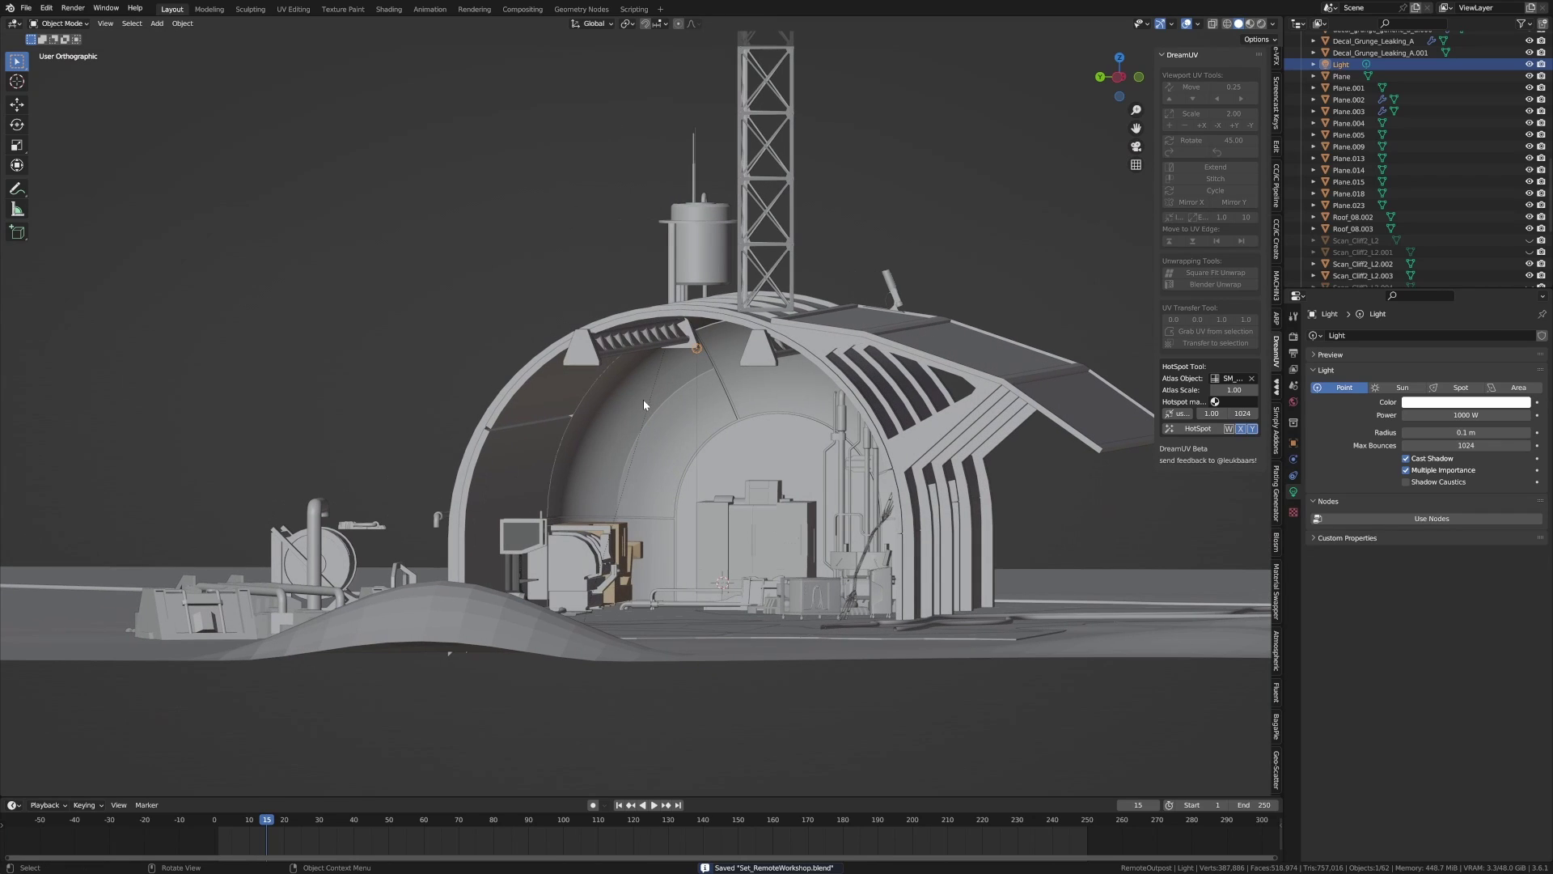
key("Delete")
left_click(652, 382)
scroll(654, 379, "up", 2)
middle_click_drag(653, 420, 667, 420)
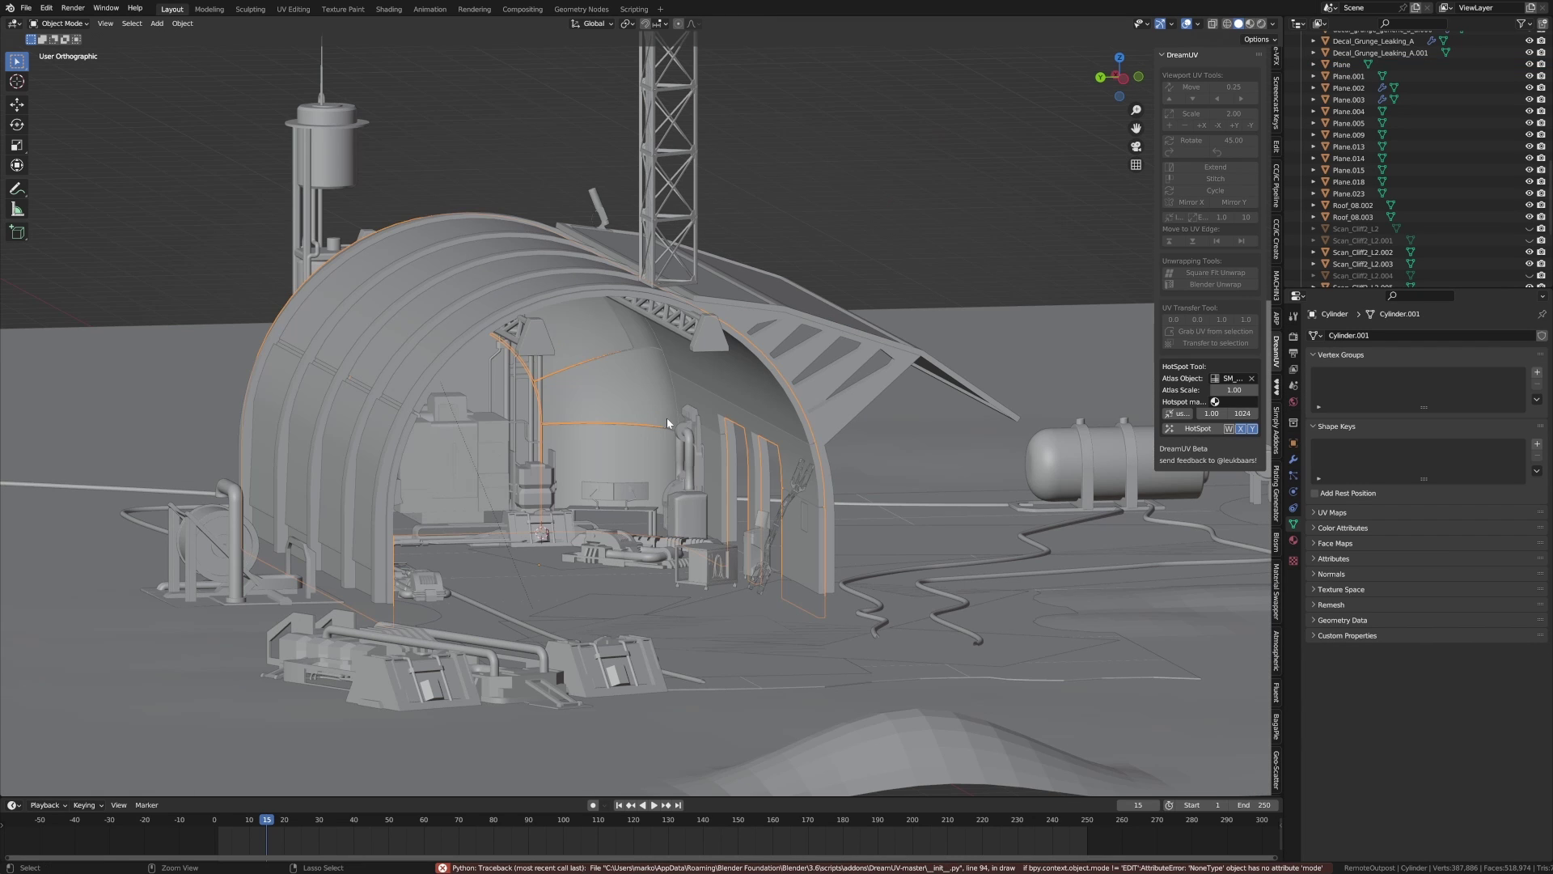
key("ctrl+s")
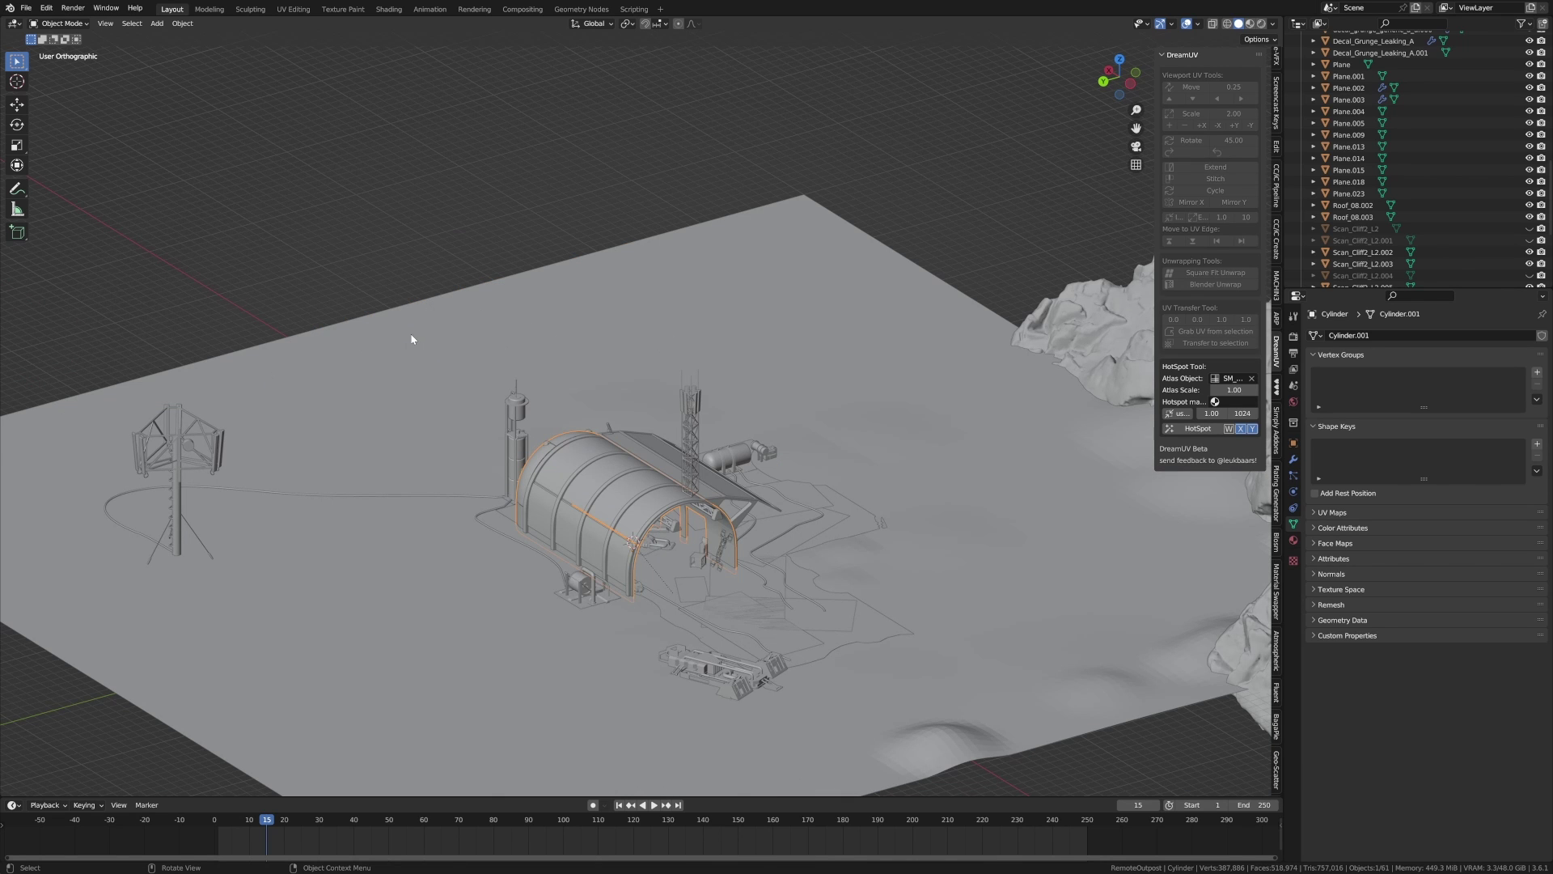
- Open the recently used file Quill_Animation.blend
left_click(26, 8)
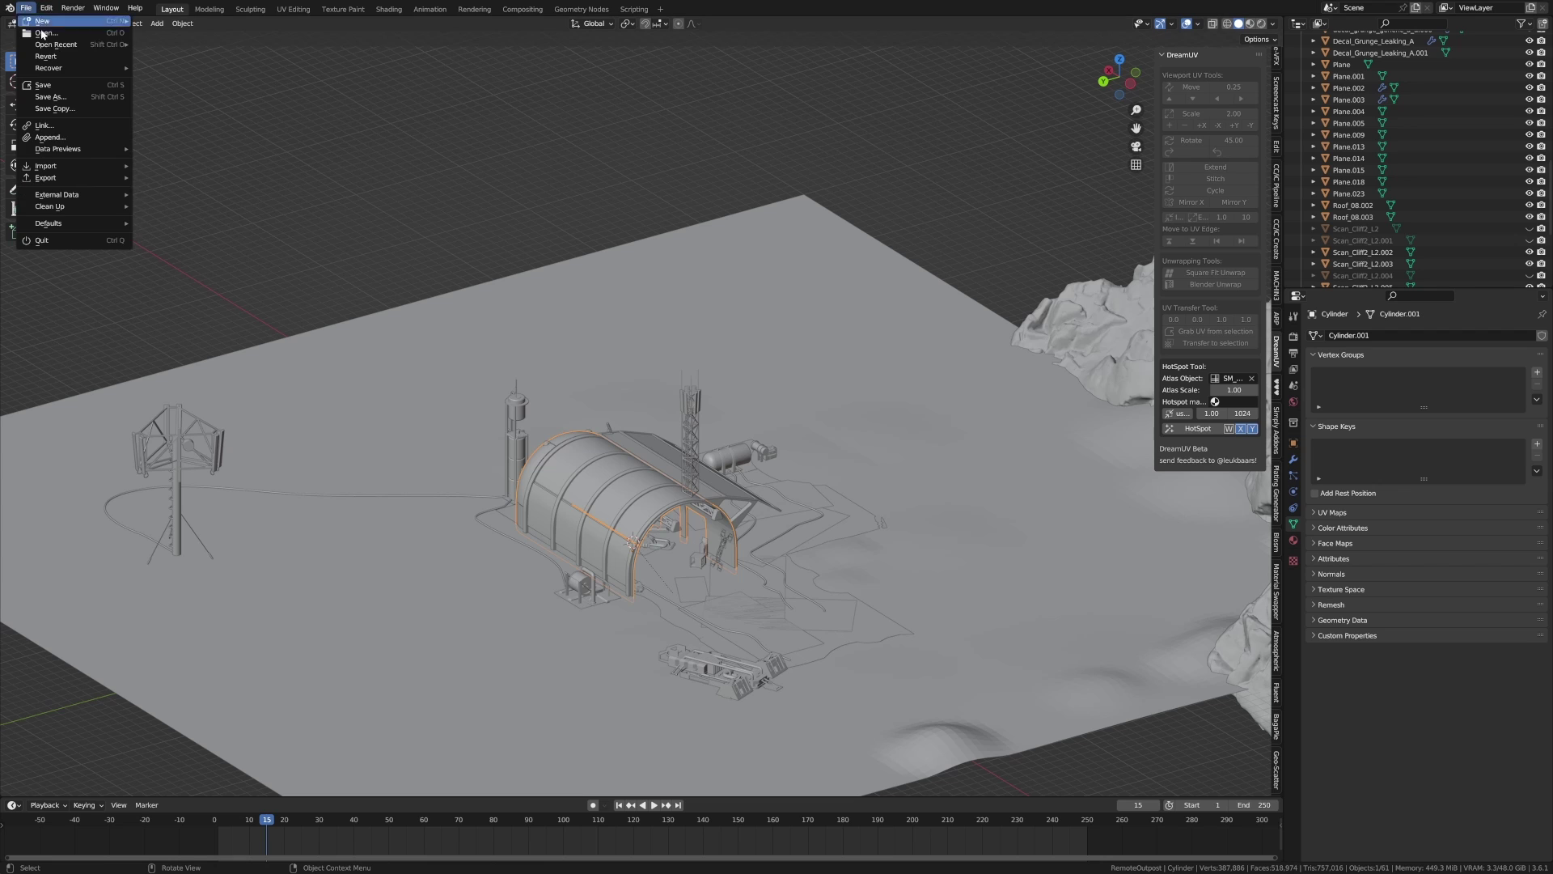
mouse_move(53, 44)
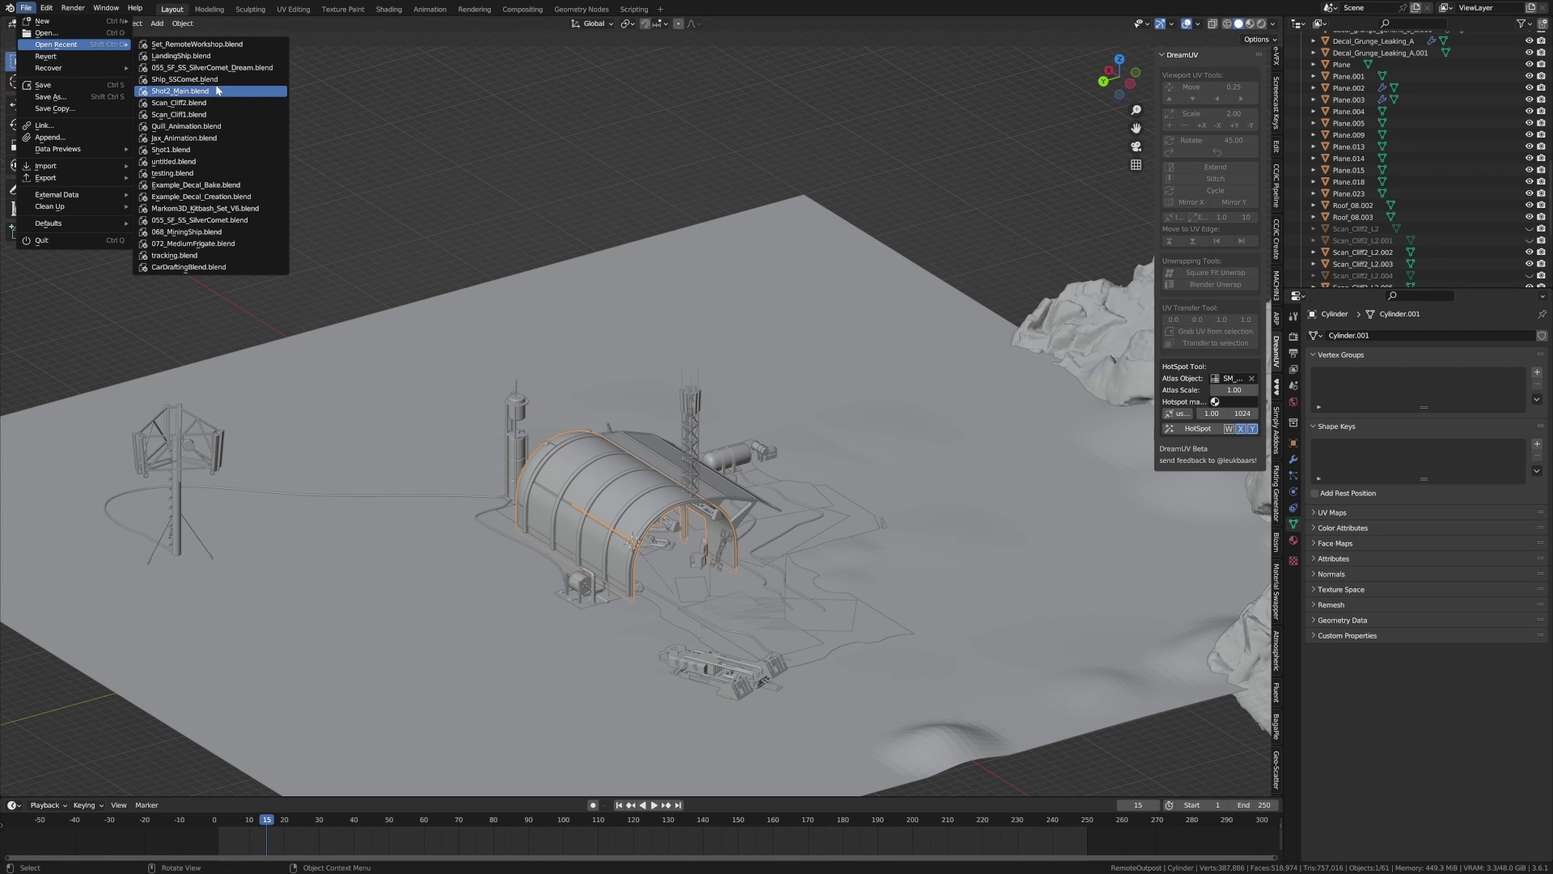
left_click(217, 127)
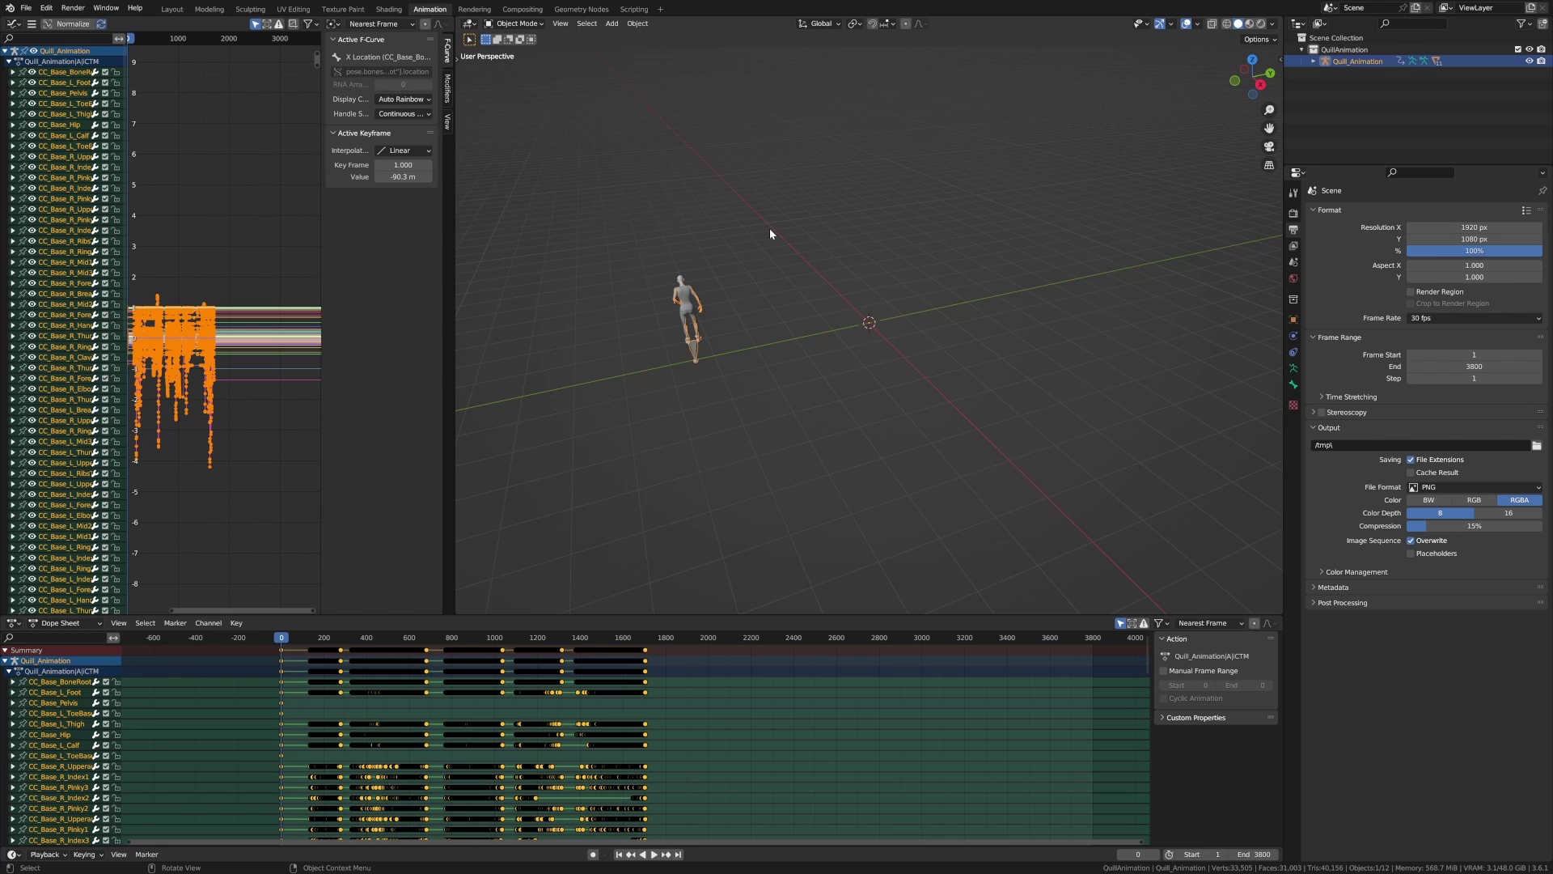
- Save a copy of the character file as Quill_Tpose.blend in the Characters folder
left_click(26, 10)
left_click(50, 96)
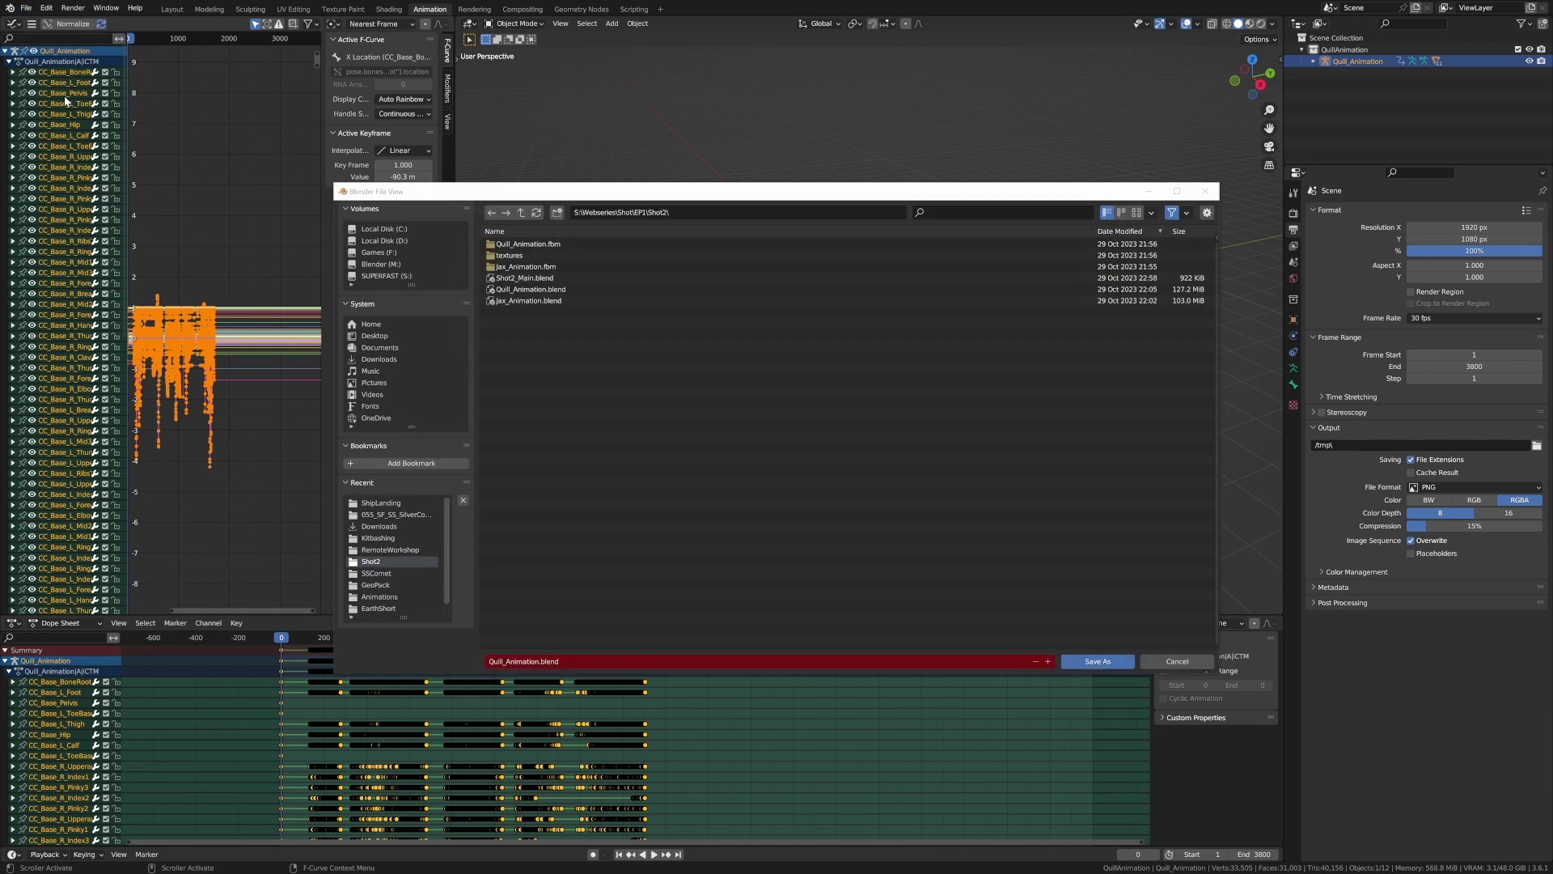
left_click(552, 665)
left_click(535, 662)
key("BackSpace")
key("BackSpace")
key("BackSpace")
key("BackSpace")
key("BackSpace")
key("BackSpace")
key("BackSpace")
key("BackSpace")
key("BackSpace")
type("Tpose")
key("Return")
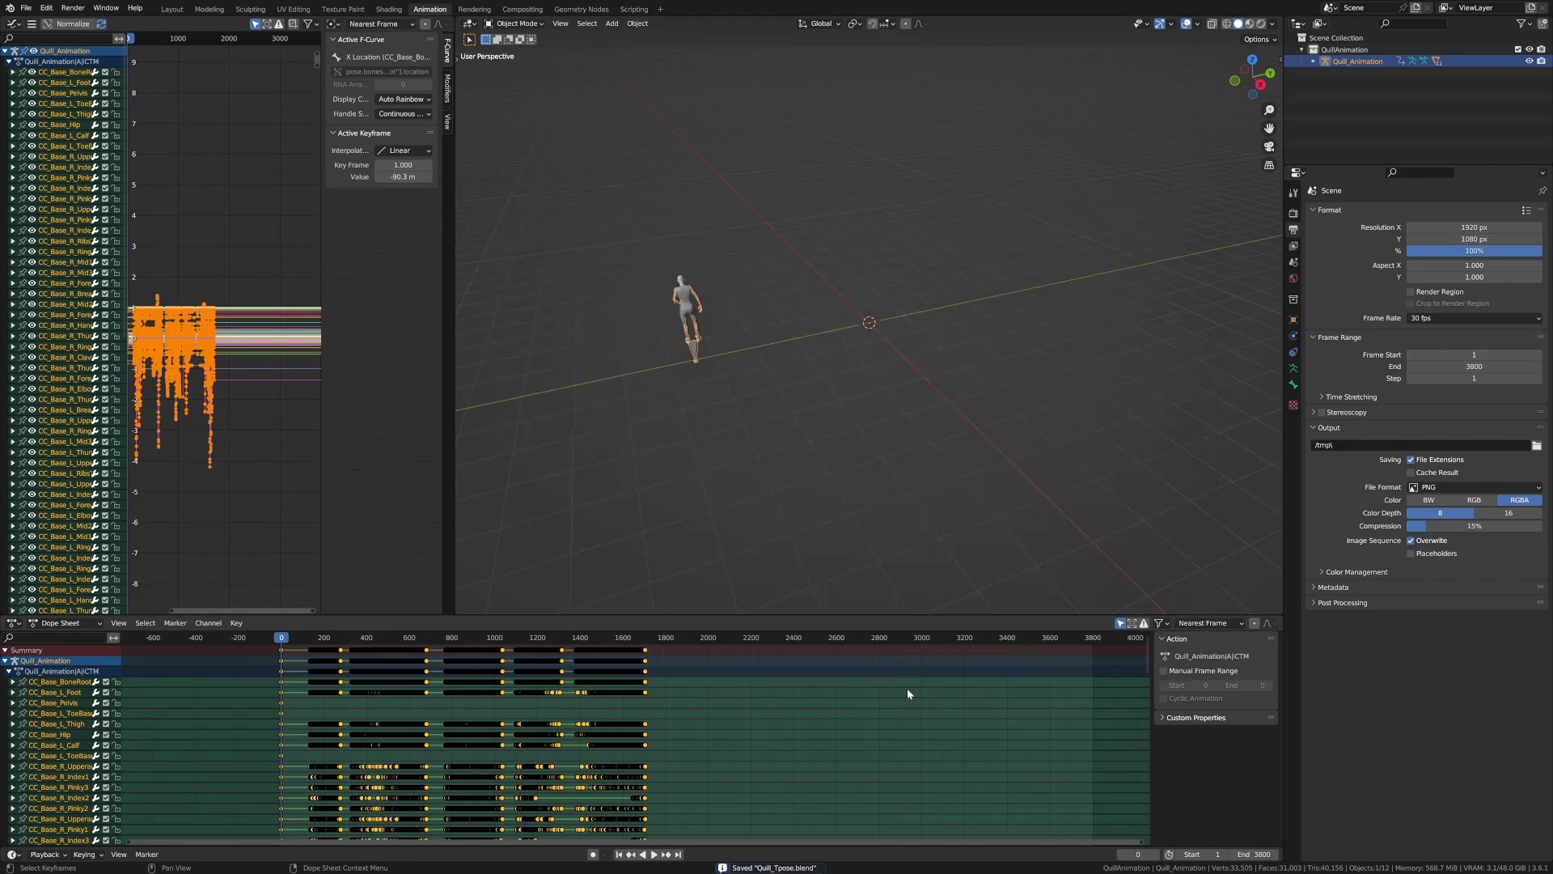
- Delete all of the character's keyframes, clear the rotation and location of its bones in Pose Mode, and save the file
key("Delete")
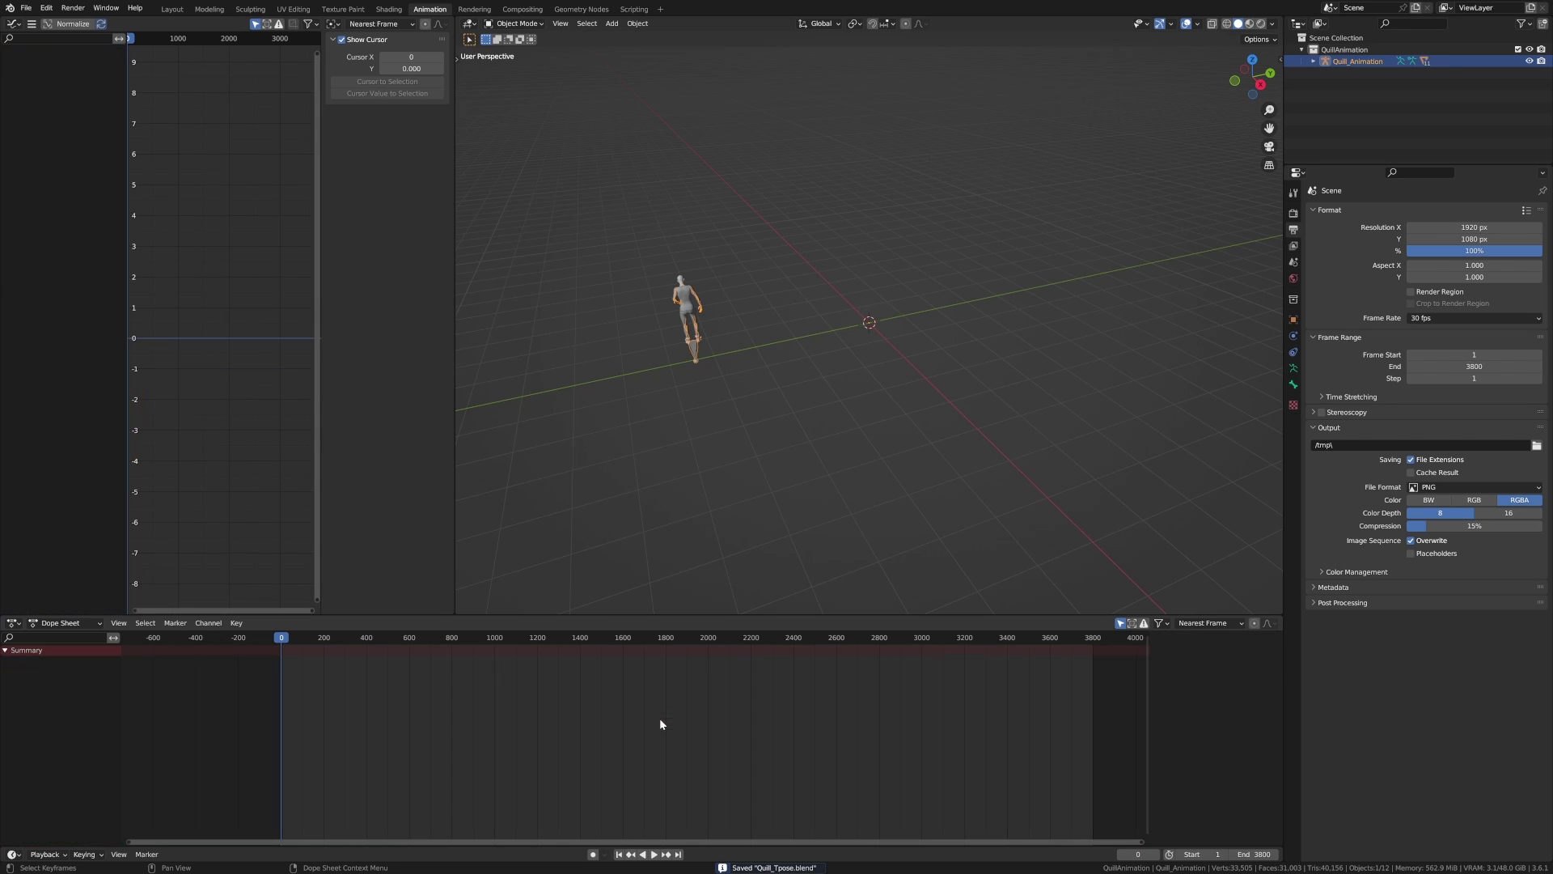
left_click(515, 22)
left_click(518, 63)
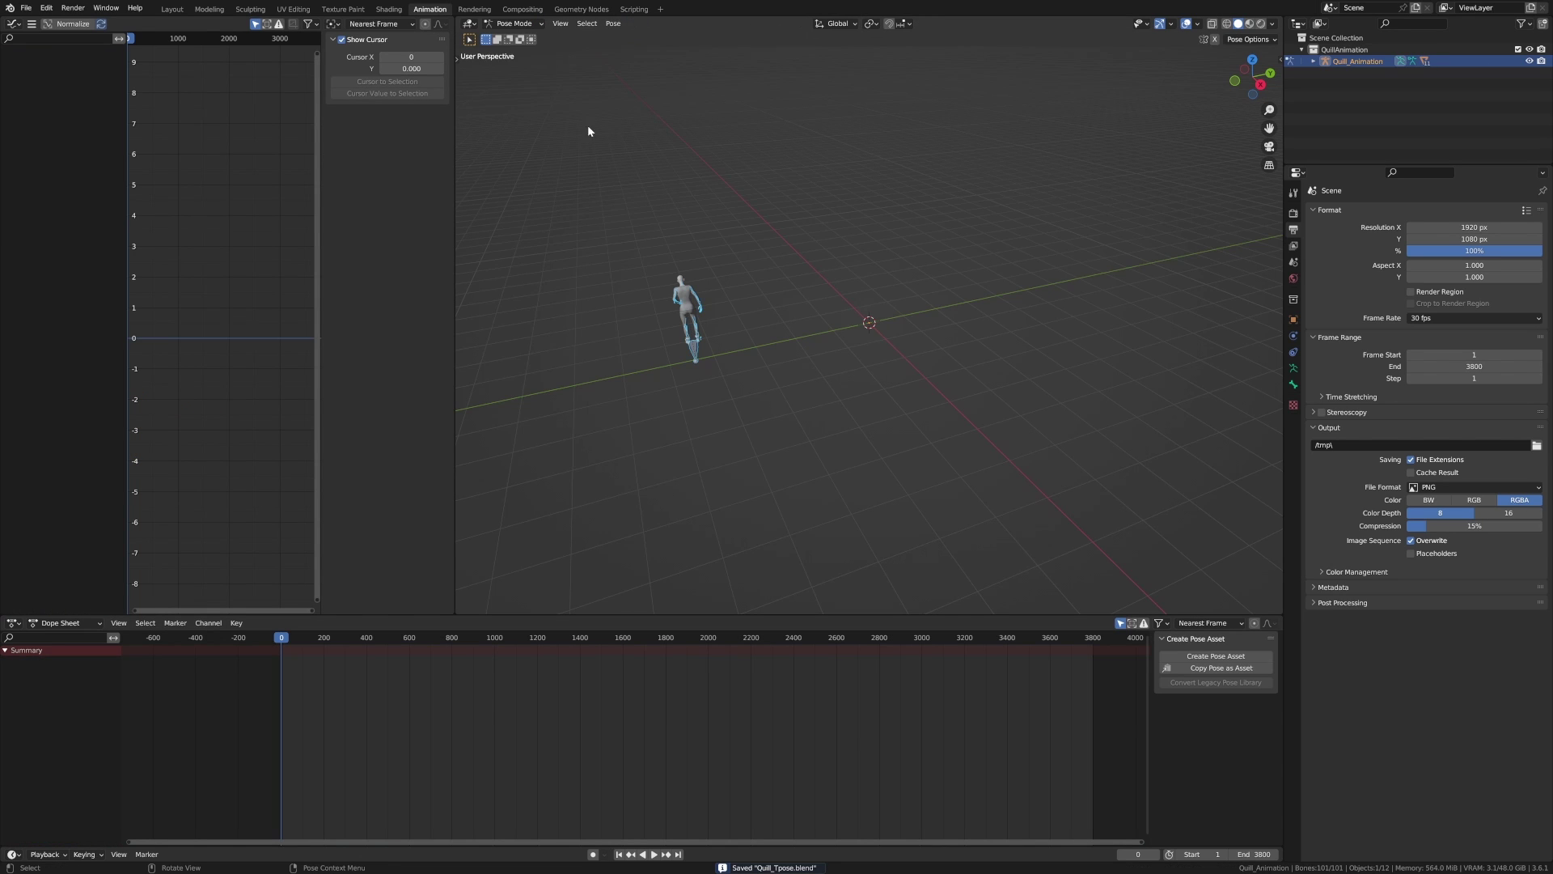
key("alt+r")
key("alt+g")
key("ctrl+Tab")
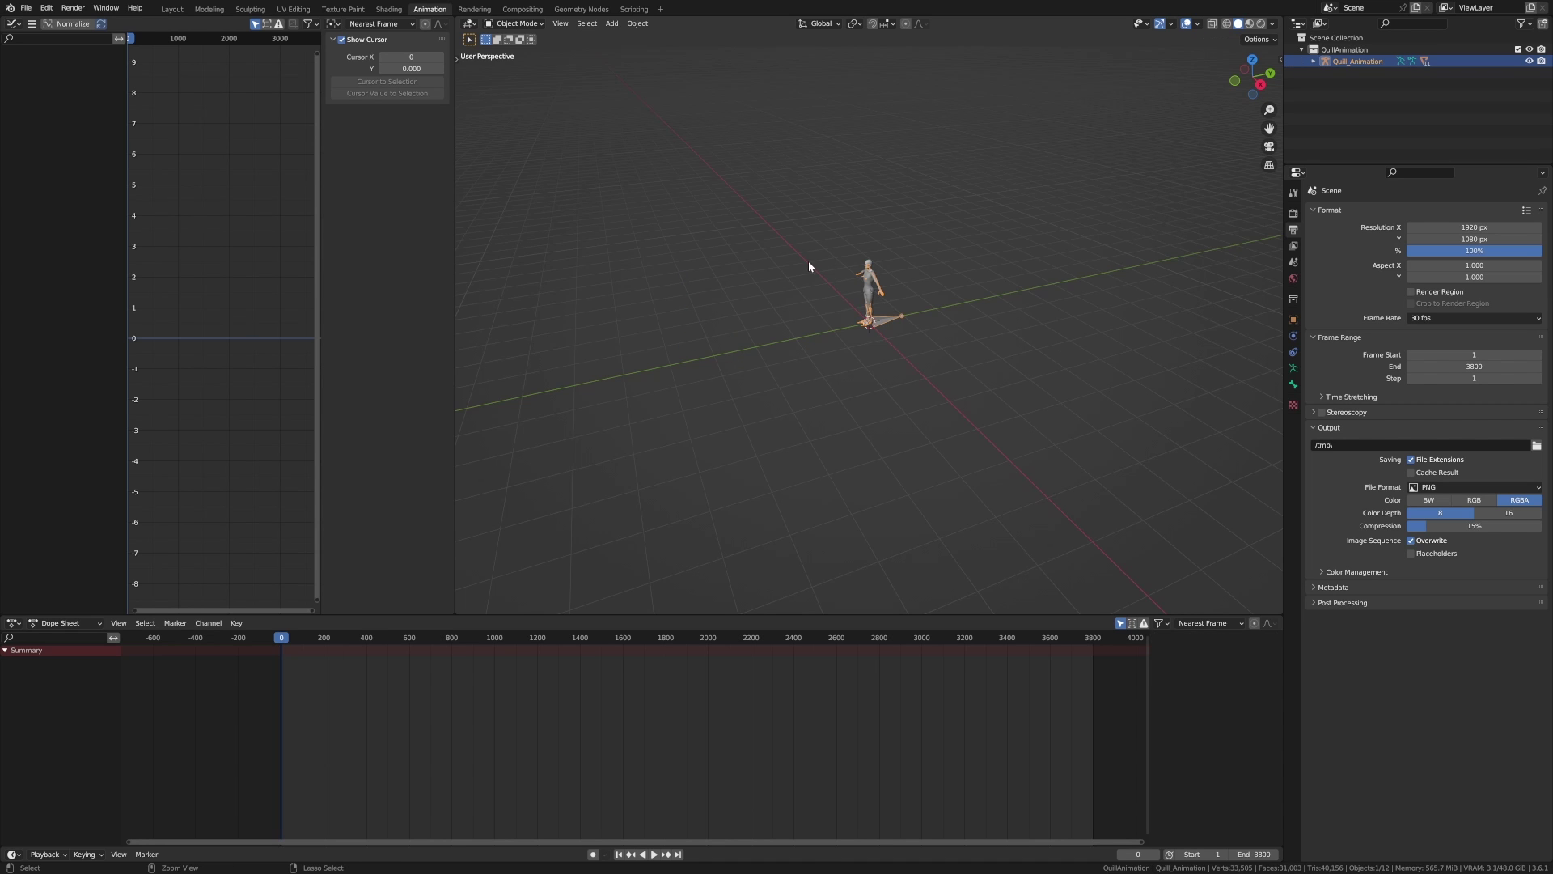
key("ctrl+s")
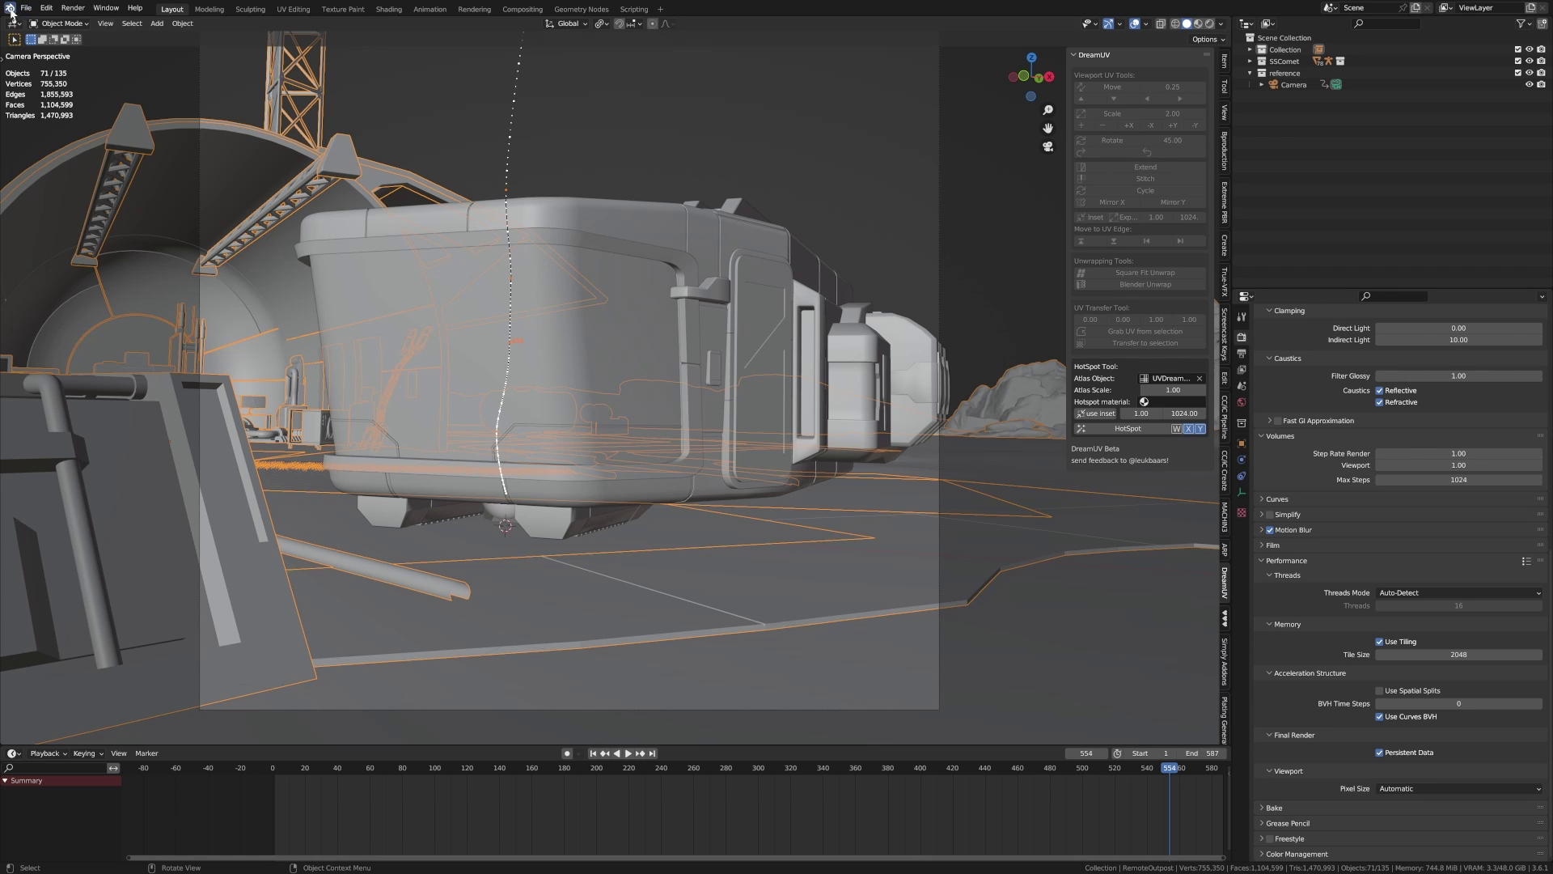
- In the ship-landing scene, link the QuillAnimation collection from Quill_Tpose.blend
left_click(26, 8)
left_click(60, 127)
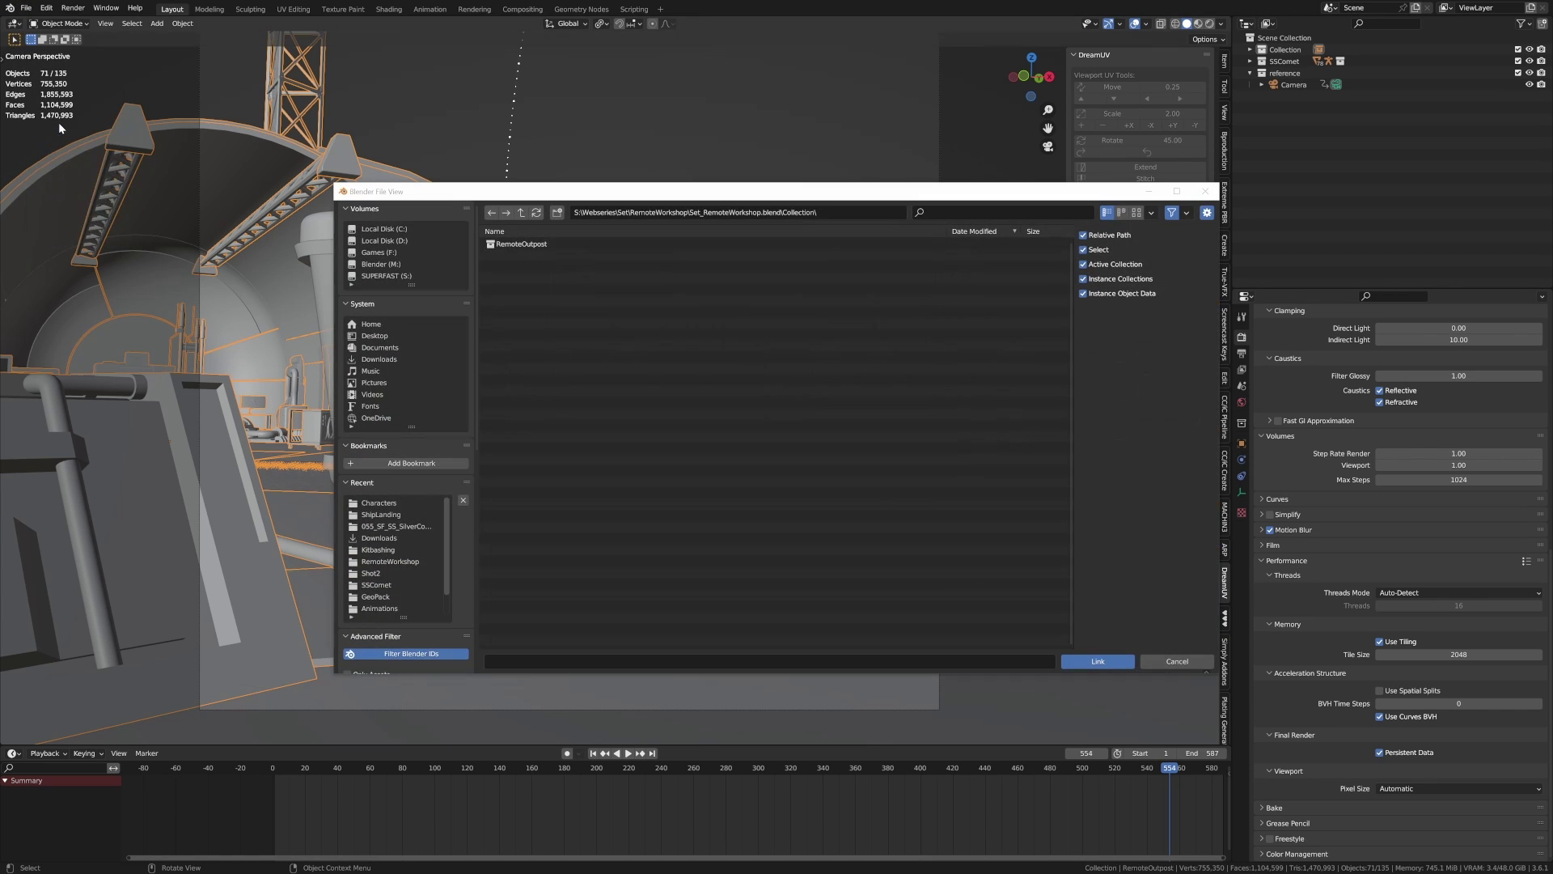
double_click(518, 243)
left_click(539, 279)
double_click(540, 278)
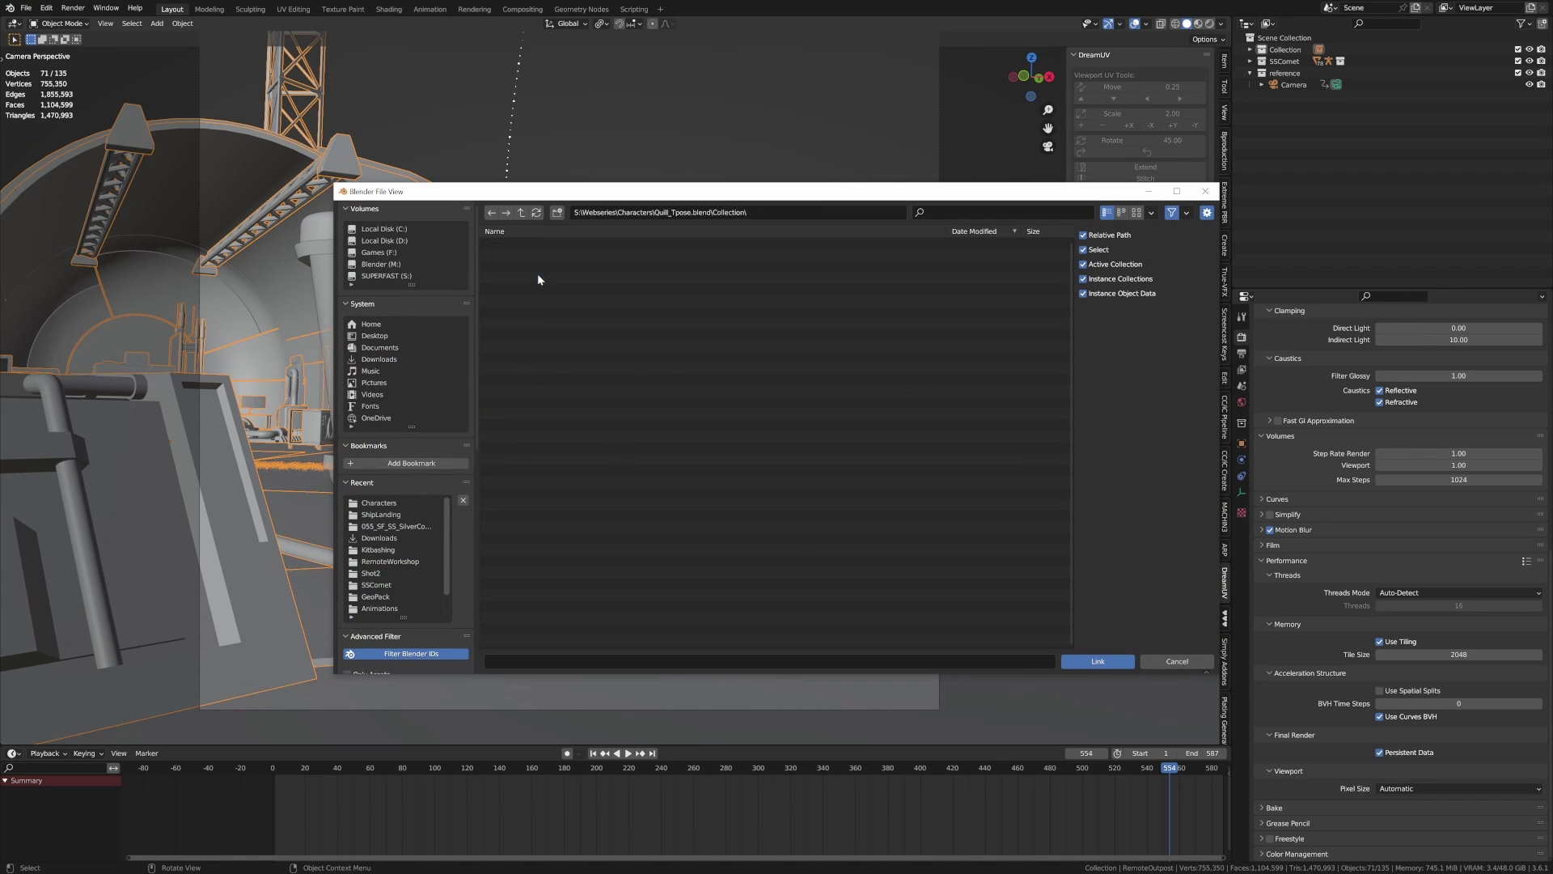
left_click(534, 245)
left_click(1123, 661)
- In top view, move the linked character out beside the ship, about -4.42 m in X and -0.51 m in Y
key("KP_0")
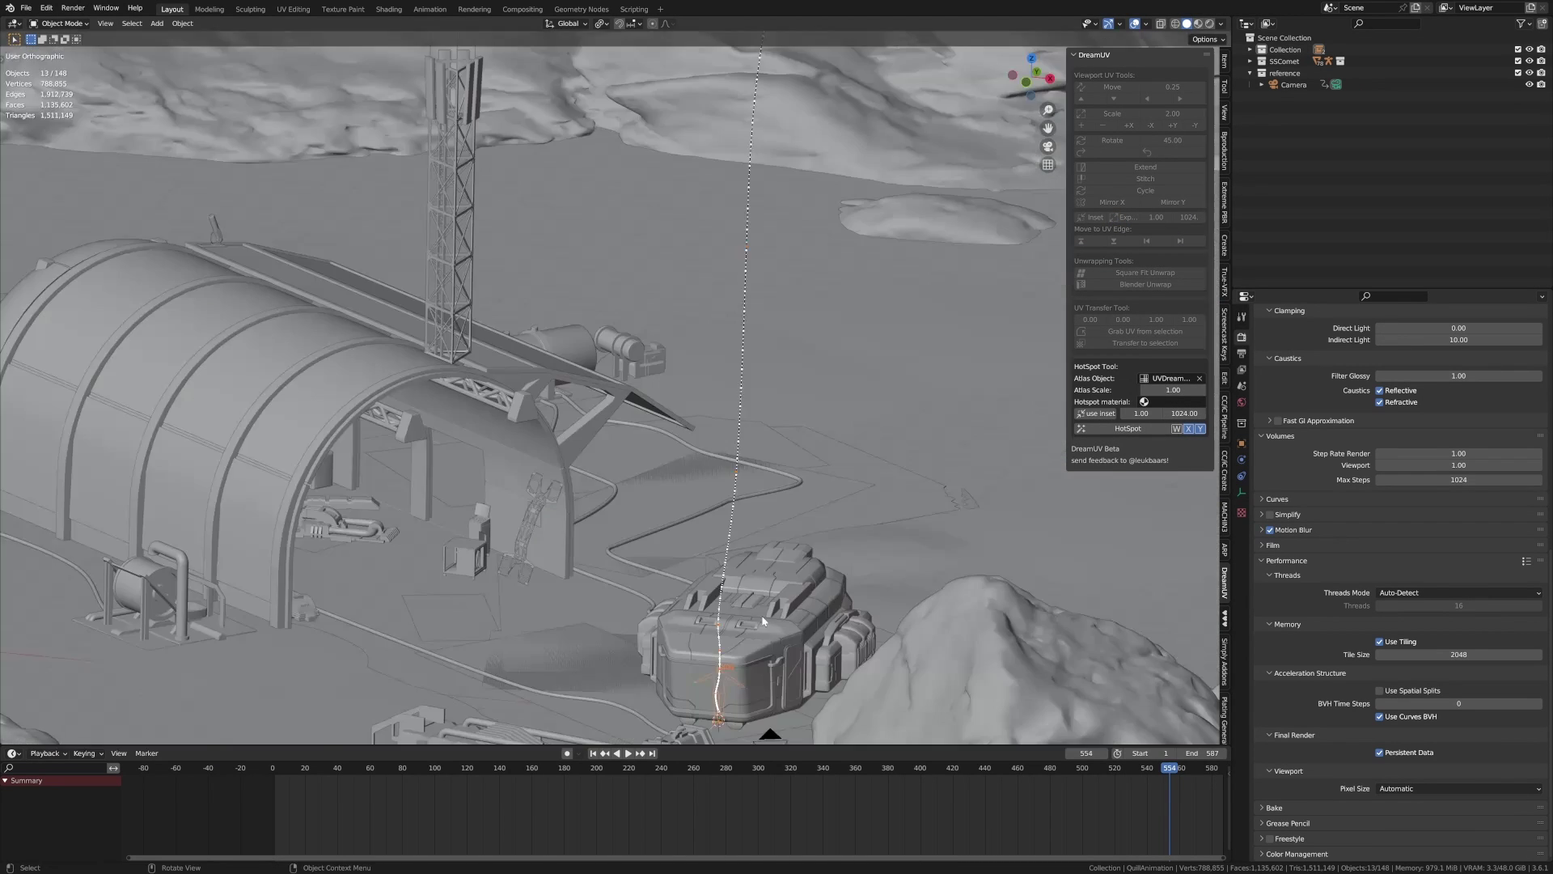
middle_click_drag(762, 628, 719, 488, "shift")
scroll(717, 490, "up", 3)
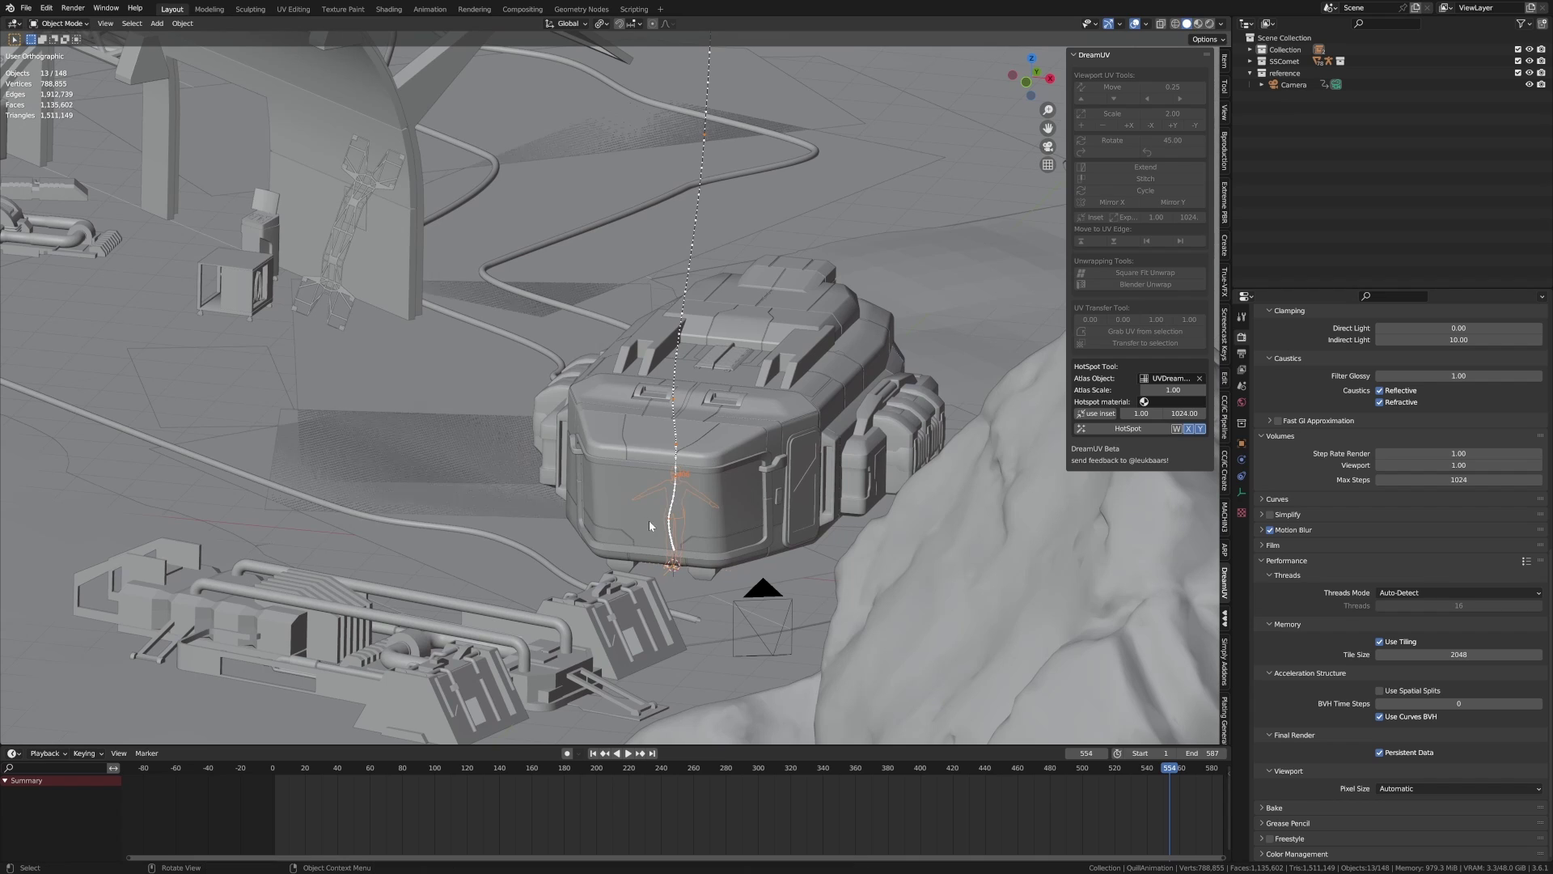
key("KP_7")
scroll(659, 531, "down", 5)
middle_click_drag(634, 501, 581, 200, "shift")
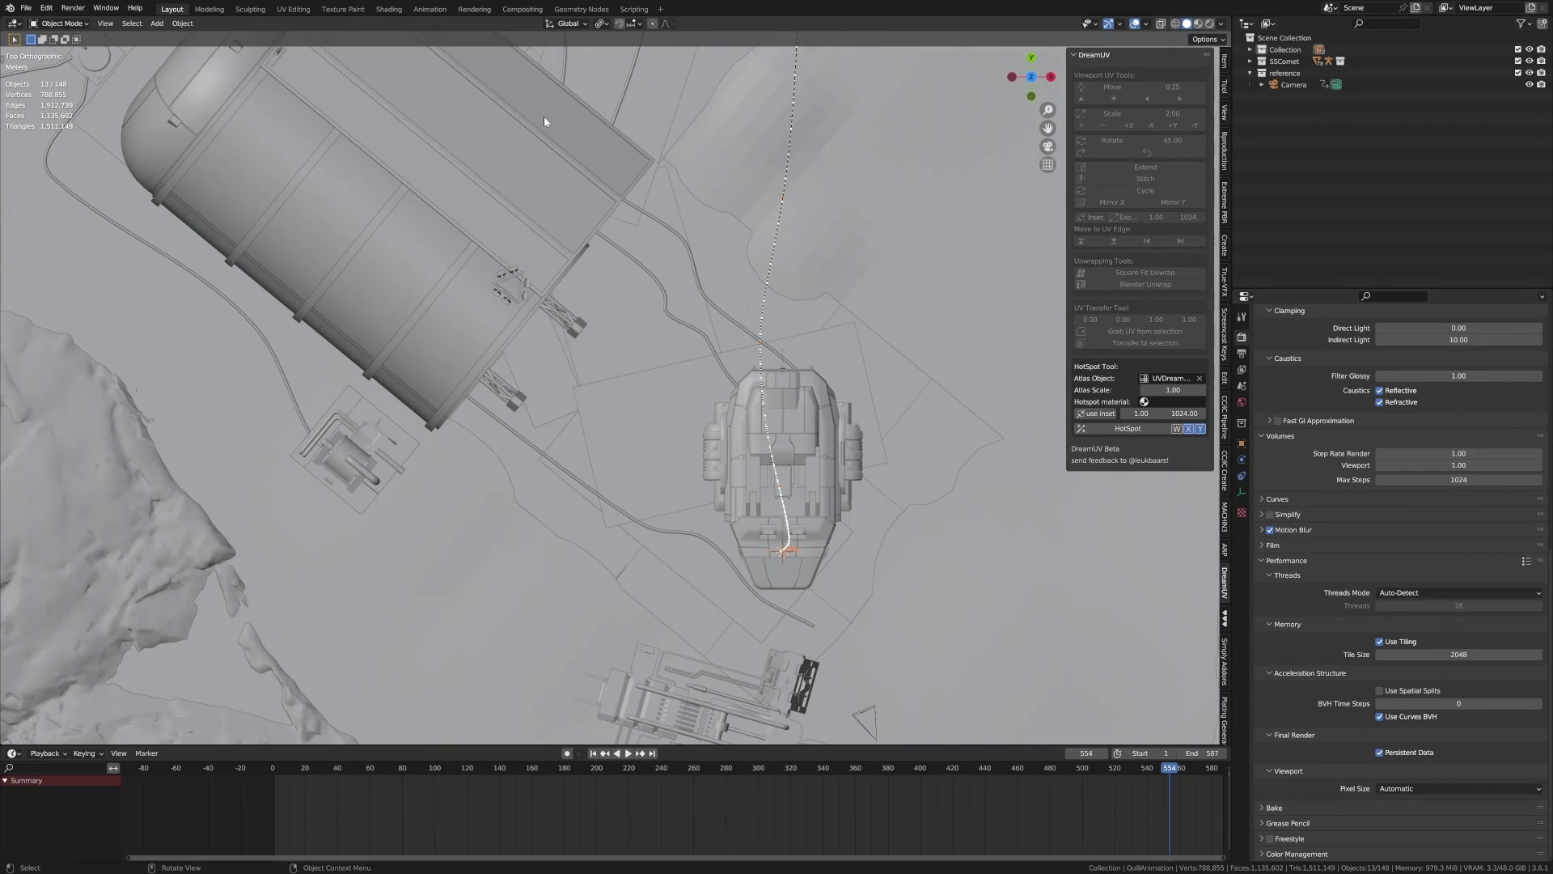
key("g")
left_click(534, 352)
- Make a library override of the linked QuillAnimation instance with the Selected & Content option
middle_click_drag(648, 503, 437, 437)
scroll(437, 437, "up", 7)
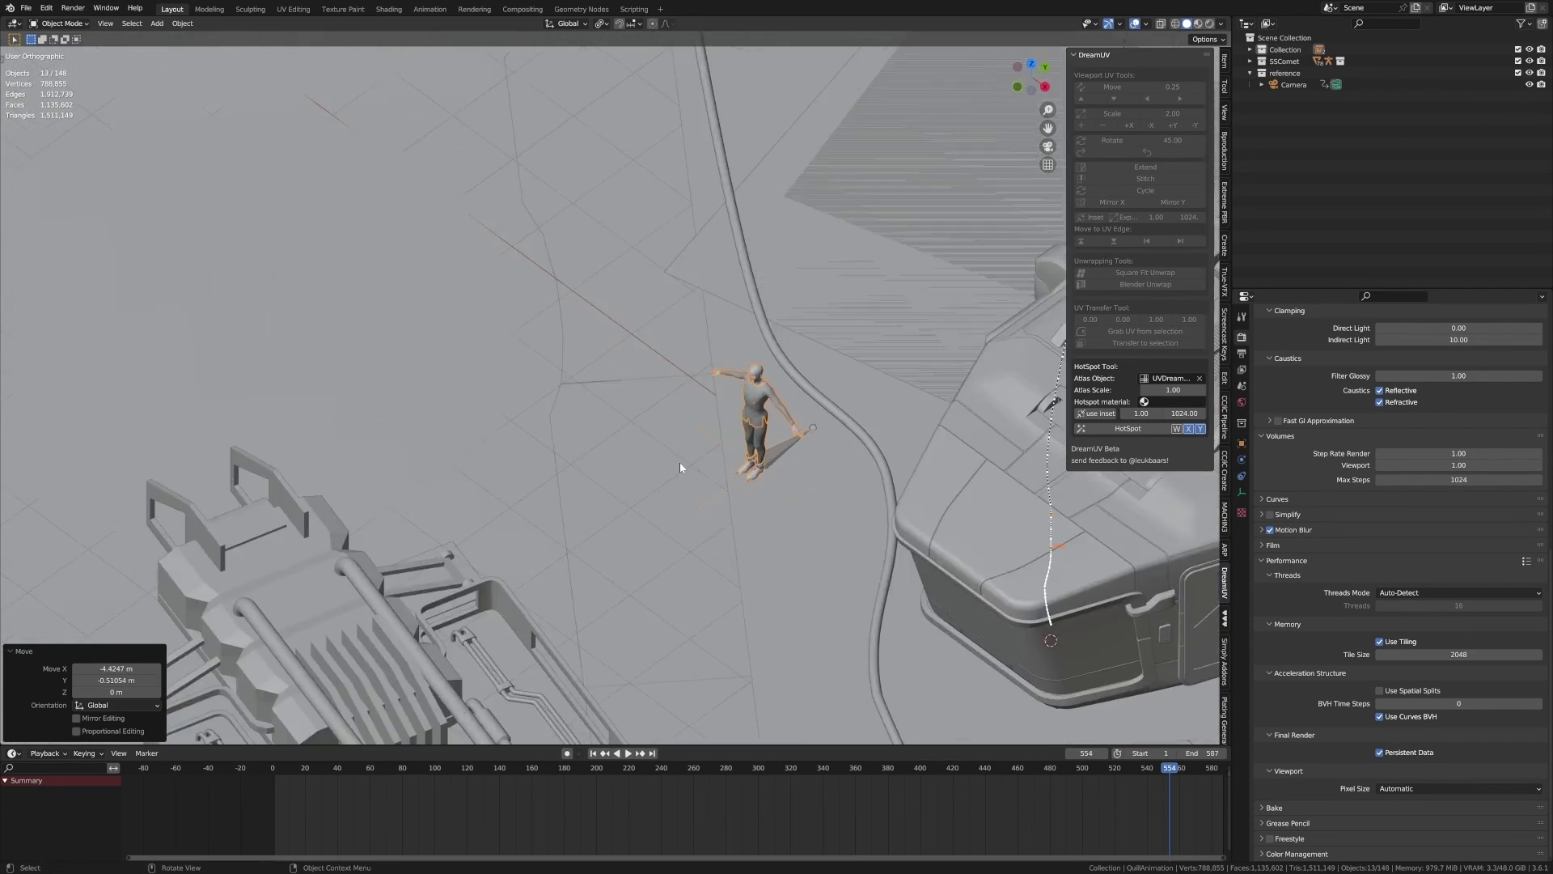
middle_click_drag(842, 511, 699, 531, "shift")
middle_click_drag(699, 534, 639, 506)
scroll(639, 507, "up", 2)
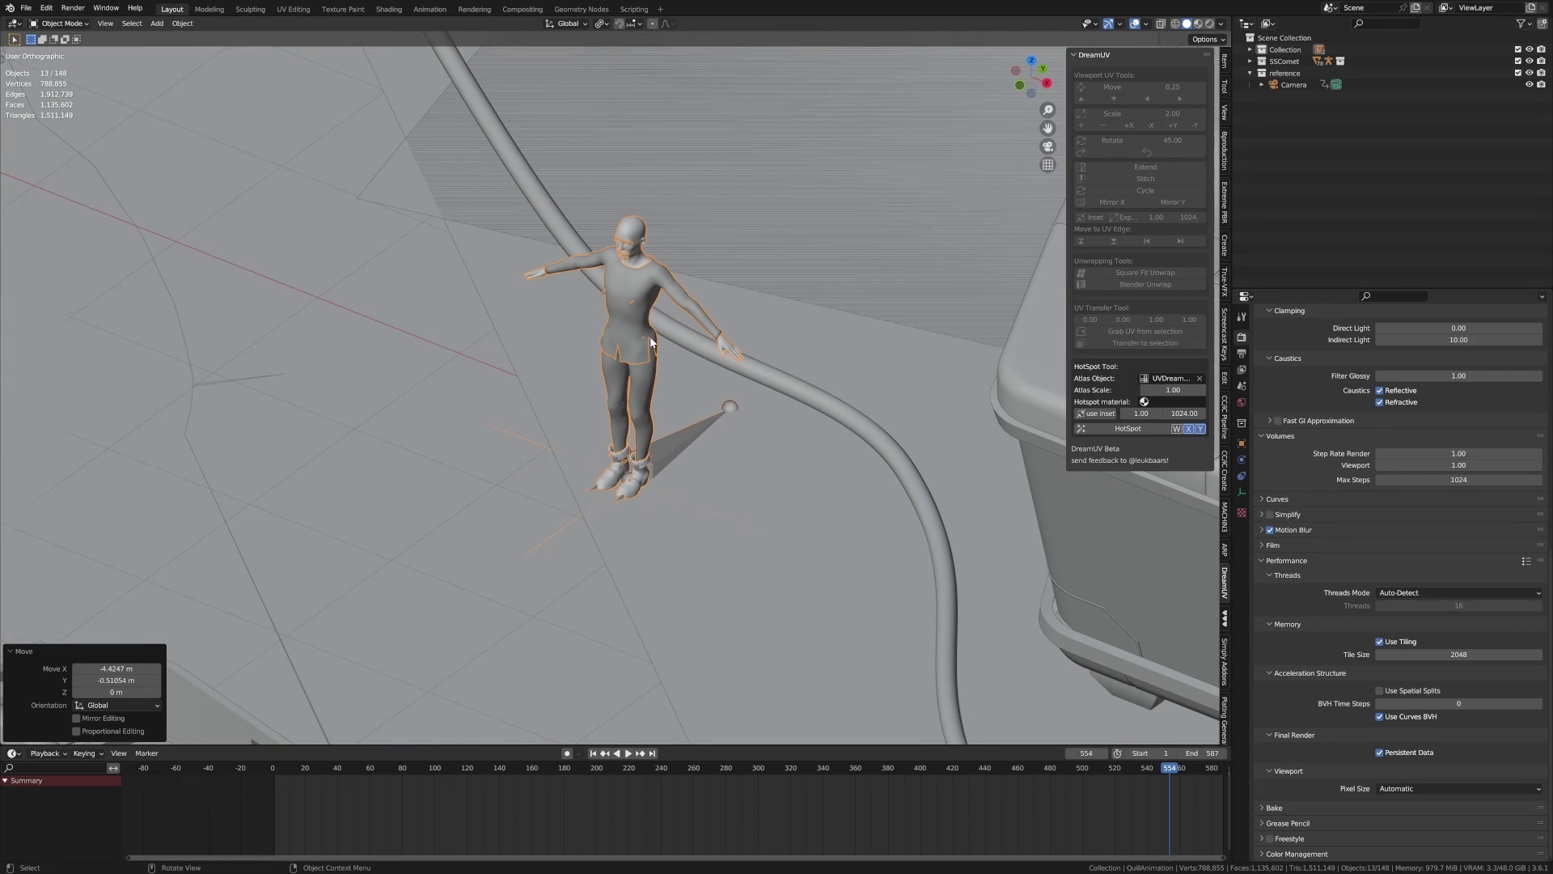
left_click(1249, 49)
left_click(1299, 61)
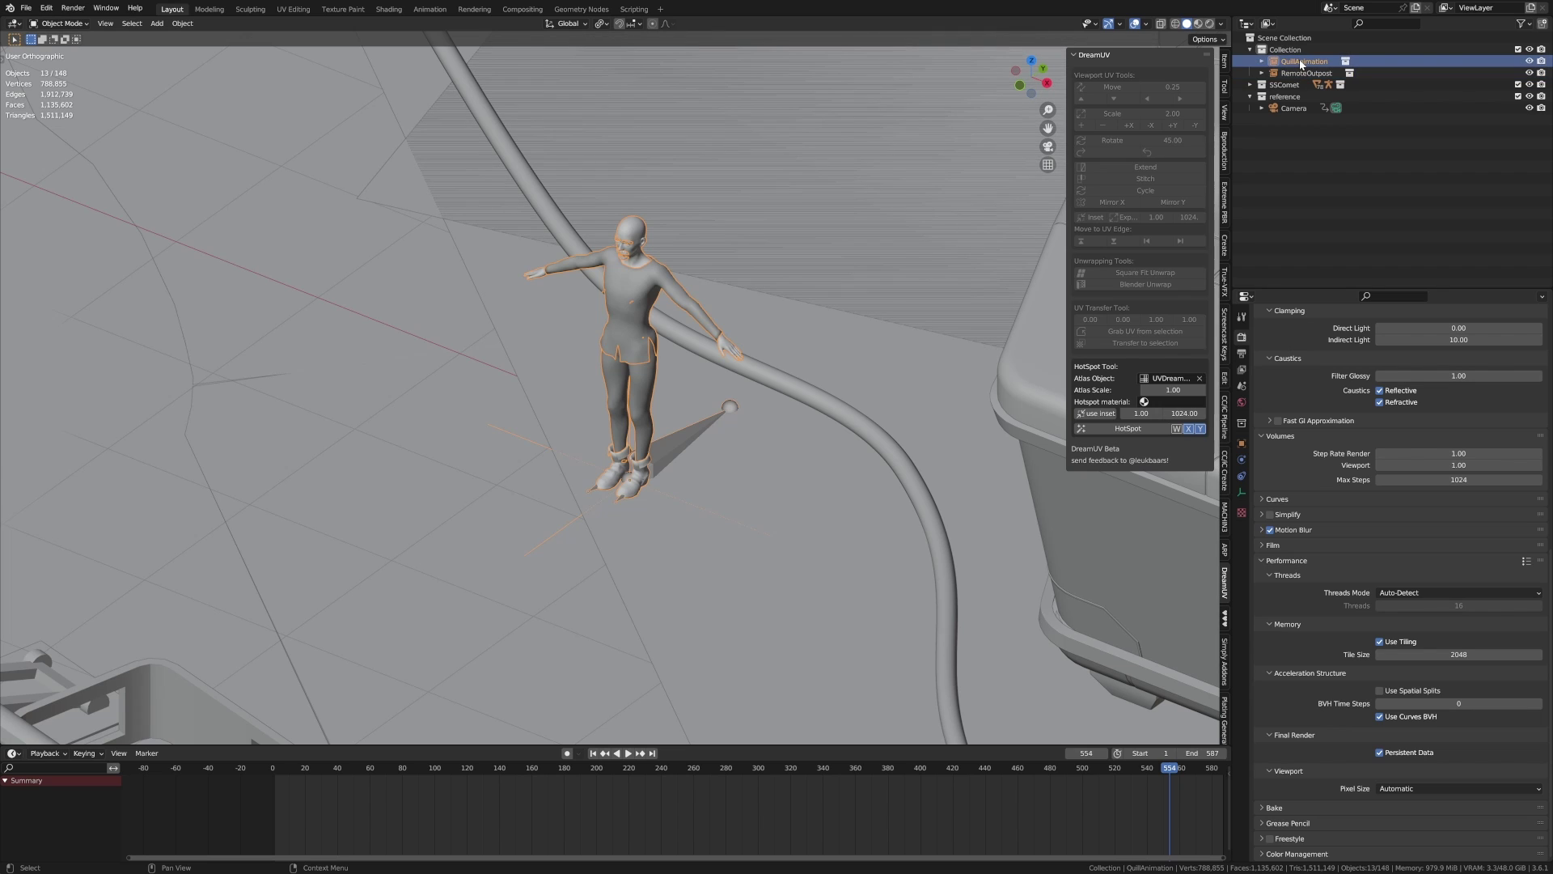
right_click(1301, 63)
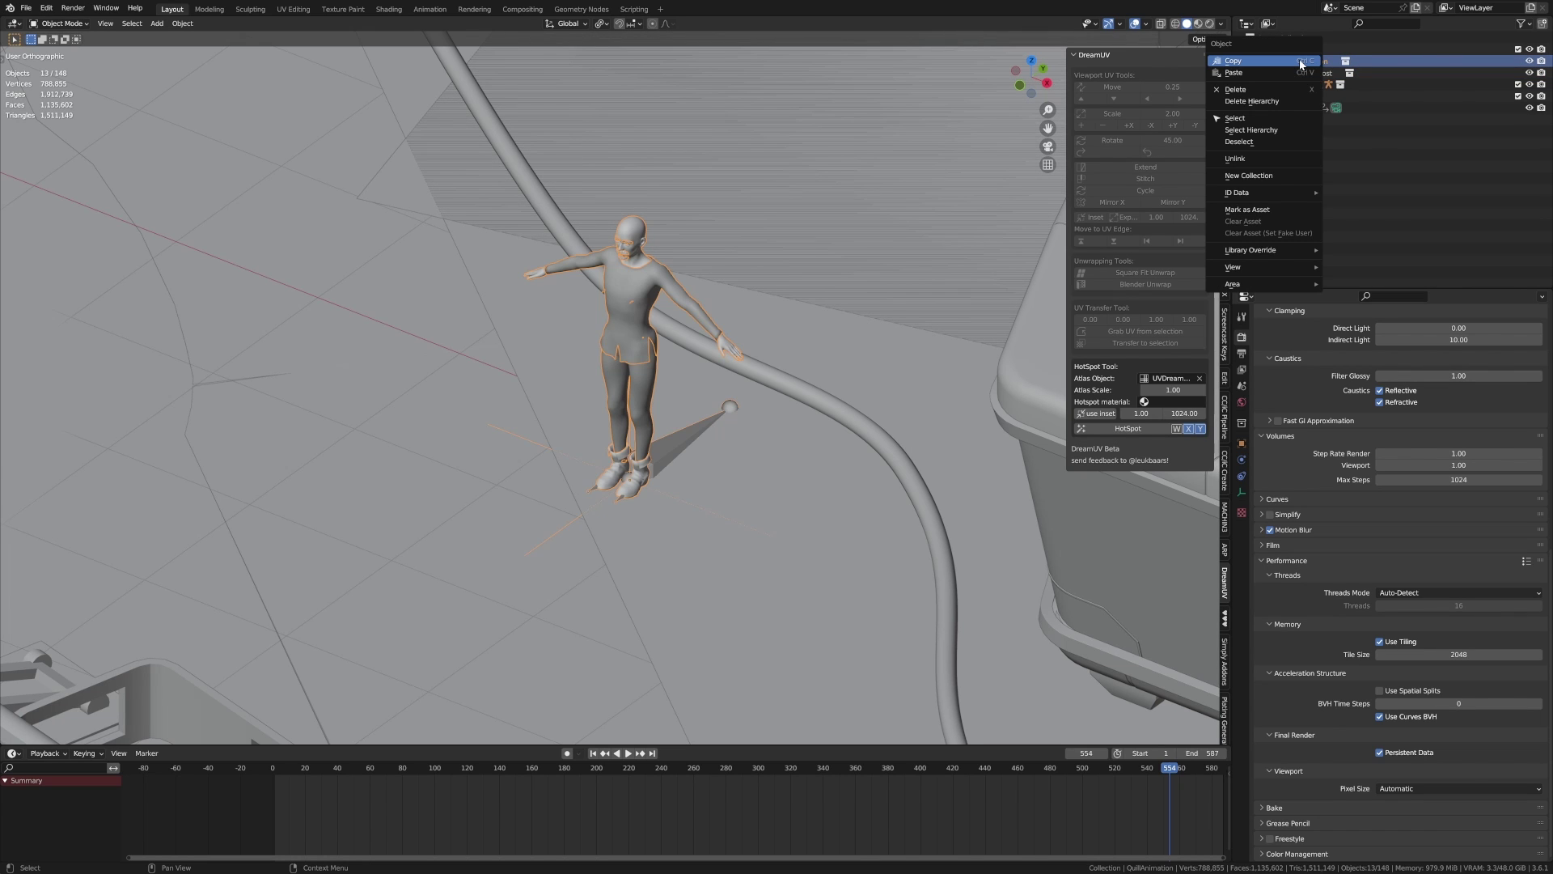
mouse_move(1274, 257)
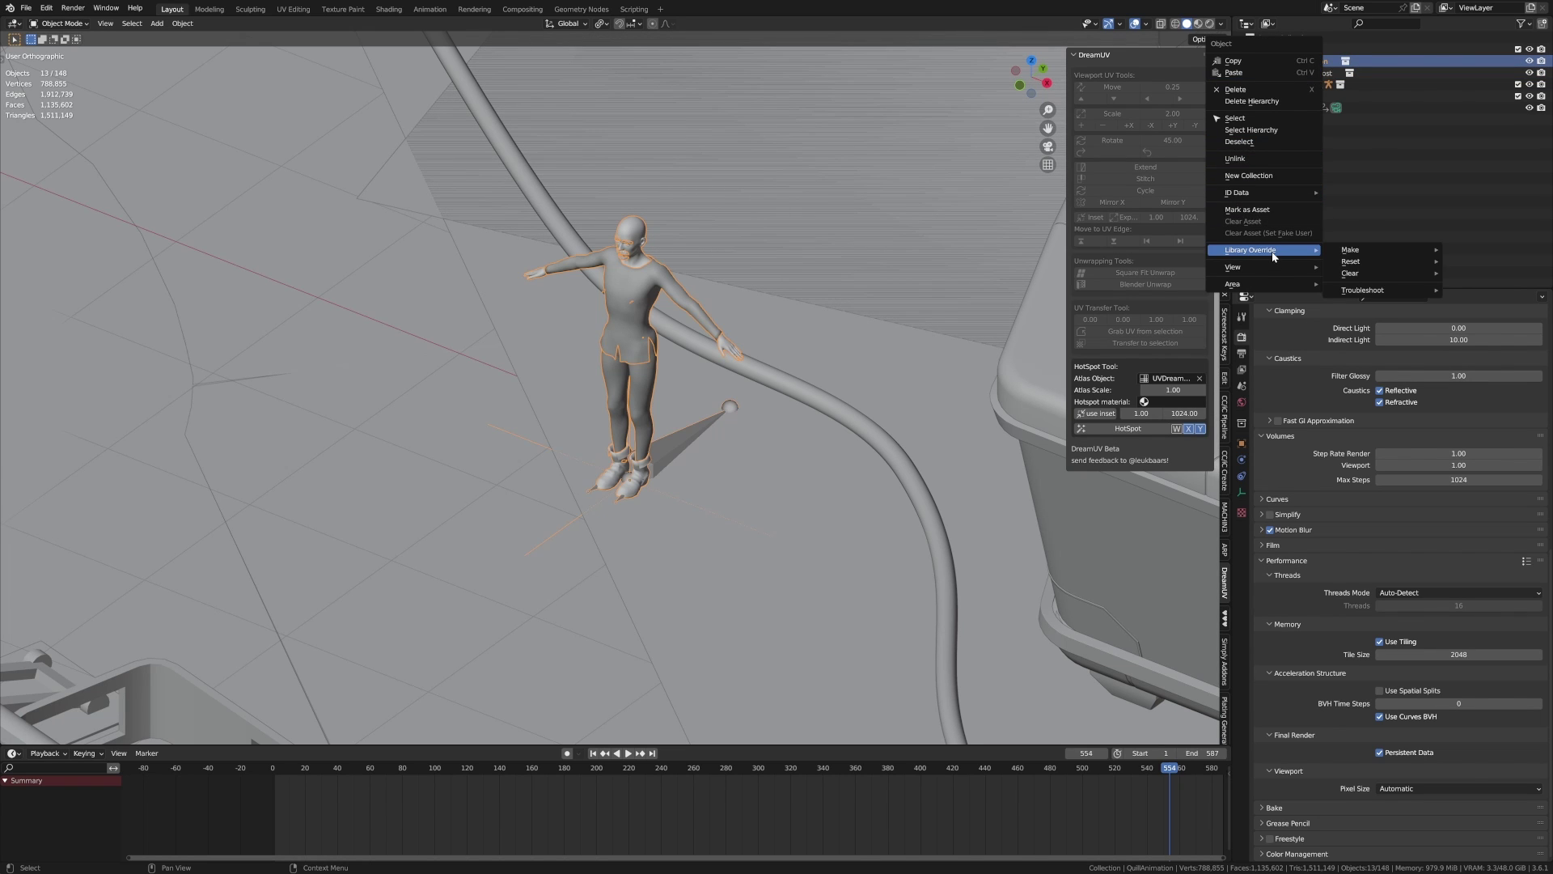
mouse_move(1344, 250)
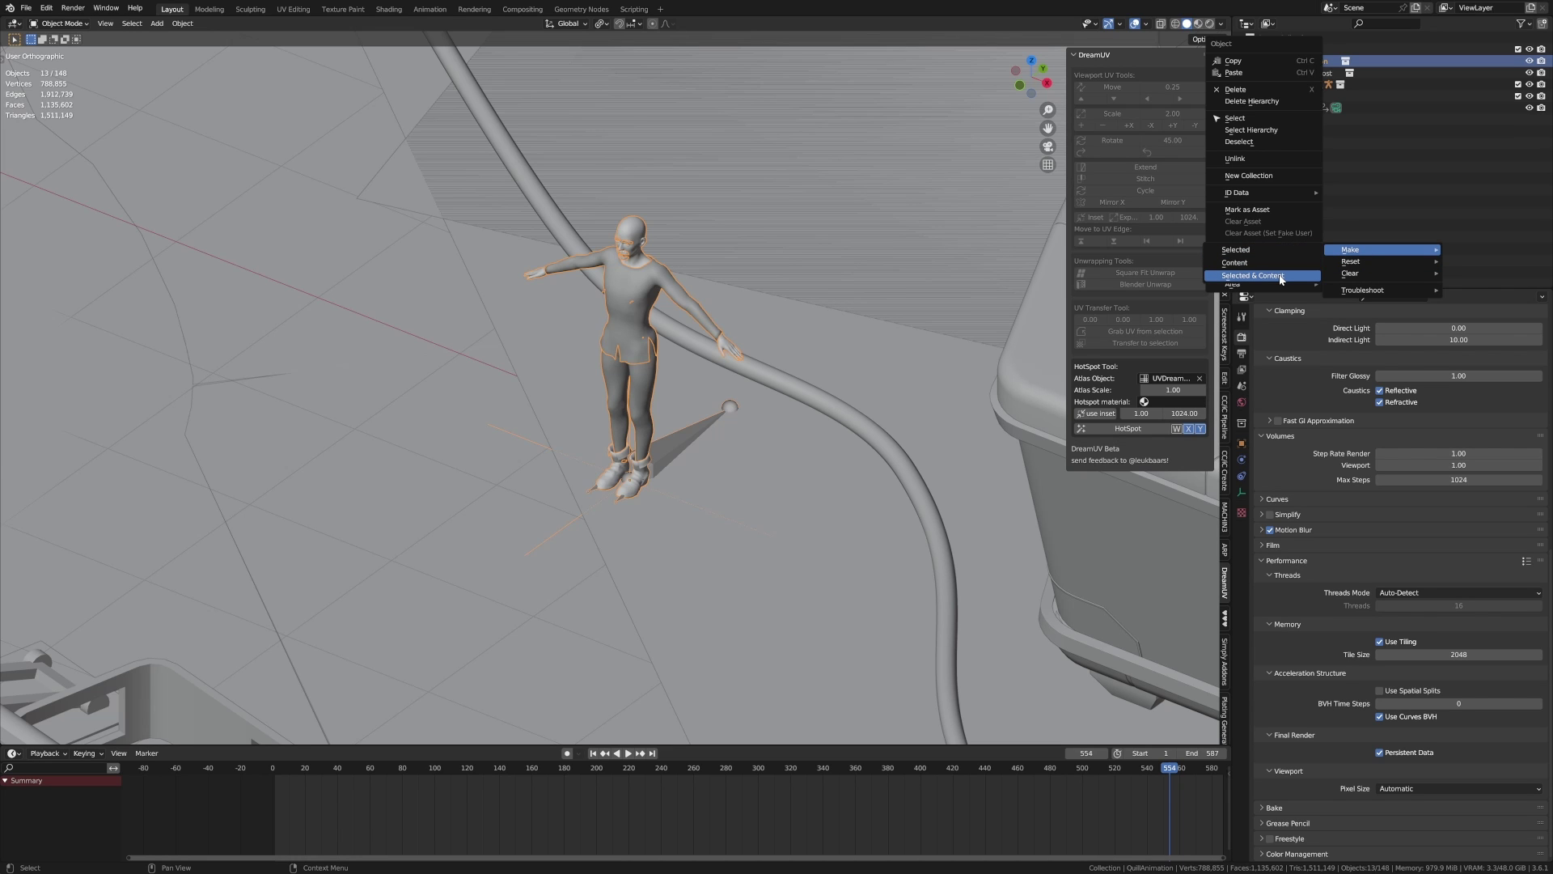
left_click(1281, 277)
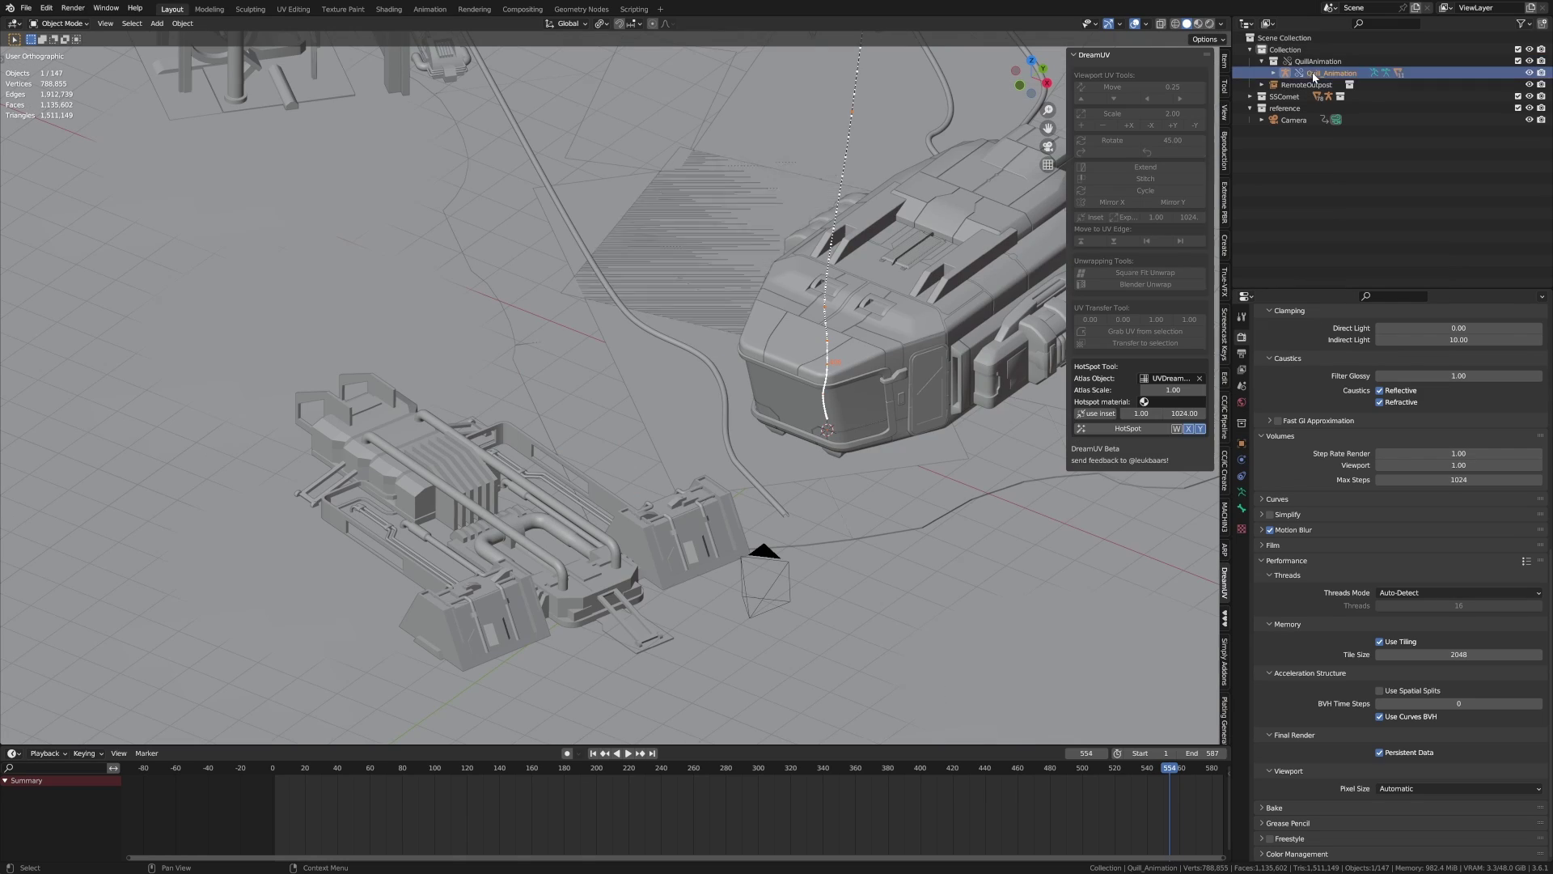
- Frame the Quill_Animation rig and examine its position inside the ship's cockpit in wireframe shading
scroll(752, 450, "down", 3)
middle_click_drag(752, 450, 682, 416)
key("KP_Decimal")
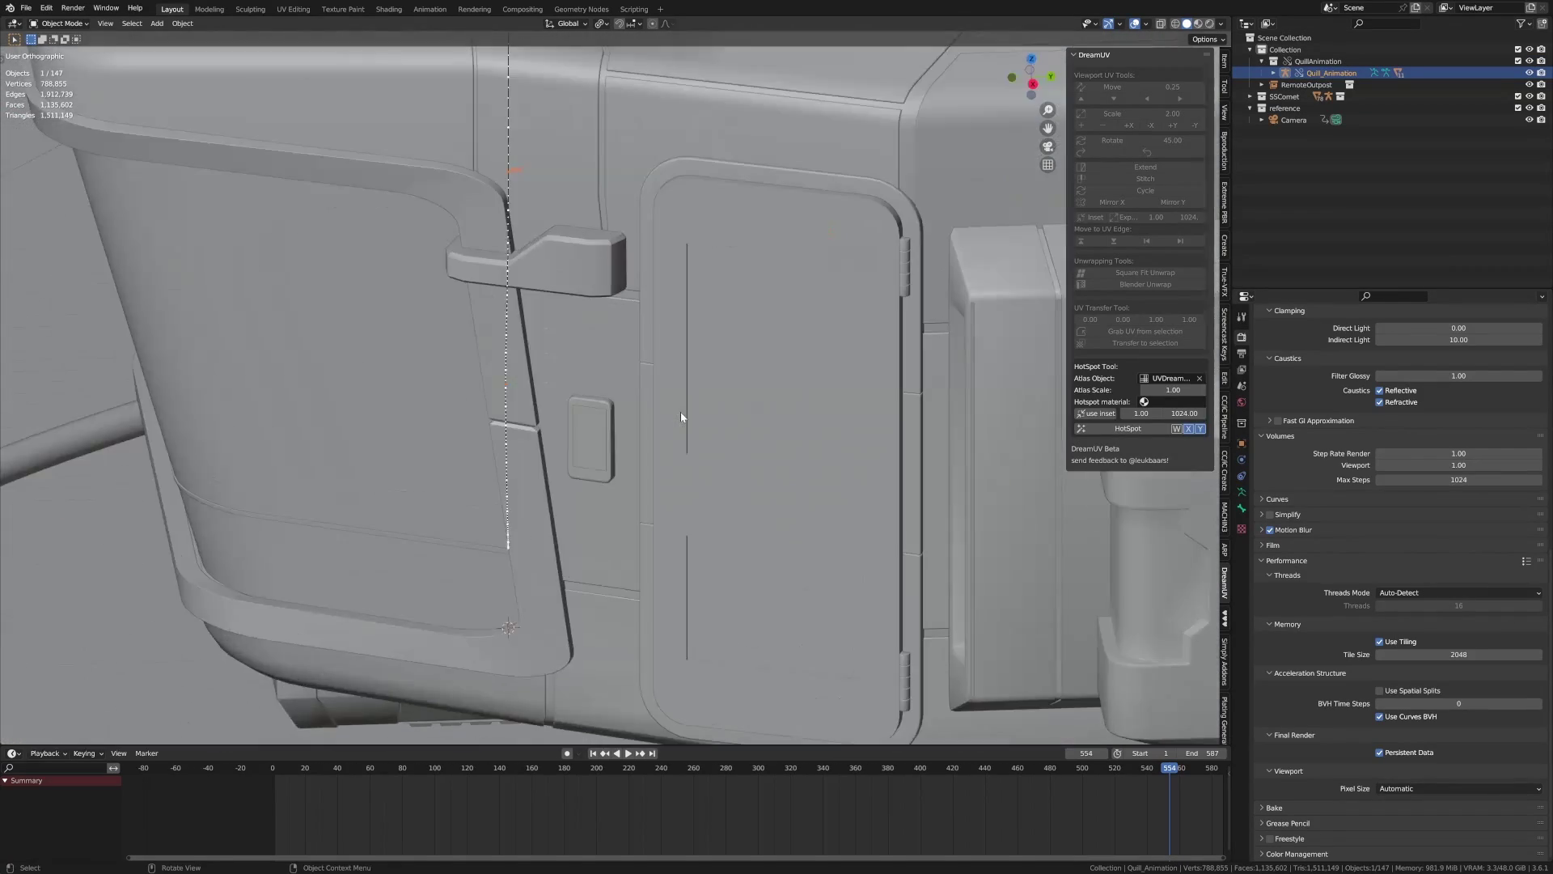
key("z")
left_click(653, 391)
key("z")
left_click(671, 394)
scroll(669, 387, "down", 6)
middle_click_drag(706, 293, 745, 318)
key("z")
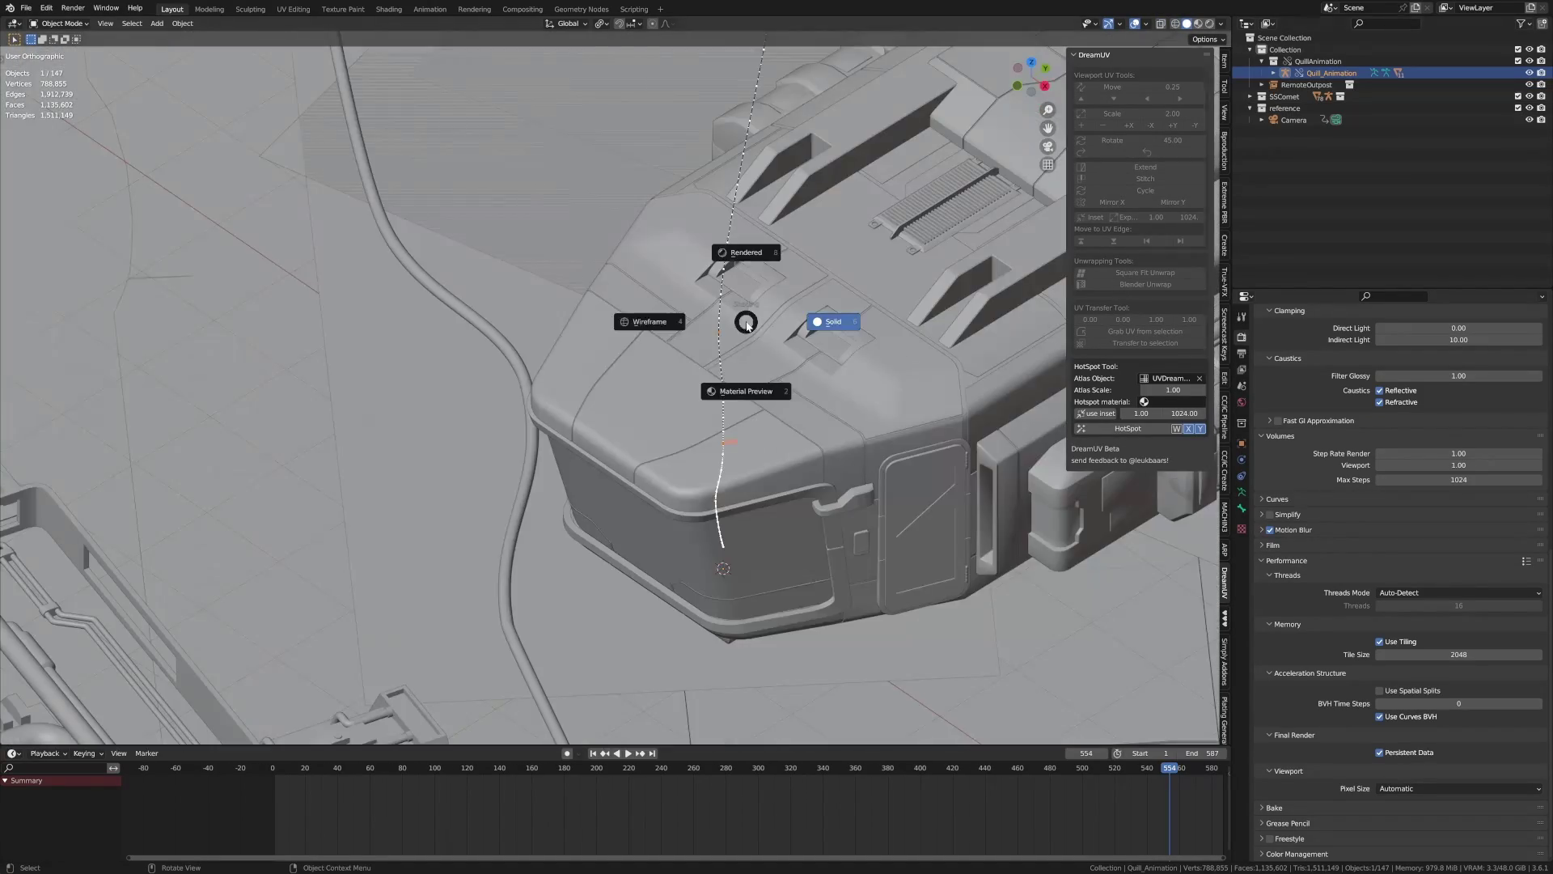
left_click(667, 322)
scroll(740, 419, "up", 5)
middle_click_drag(743, 444, 754, 426)
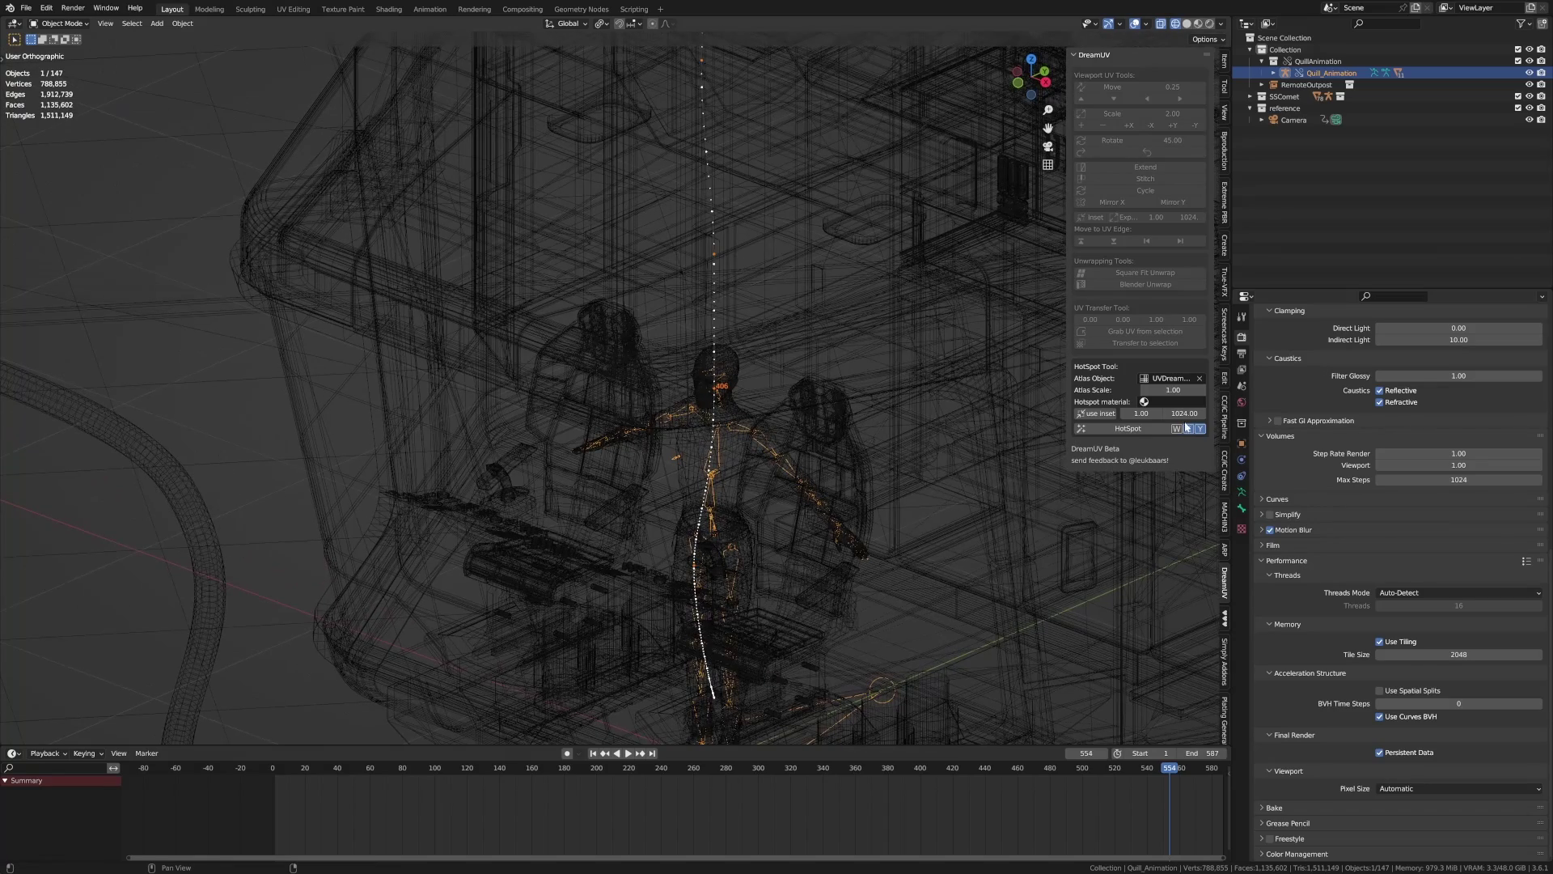
middle_click_drag(747, 455, 757, 398, "shift")
- Select the re-linked QuillAnimation character in the cockpit and create its library override for Selected & Content
left_click(1226, 423)
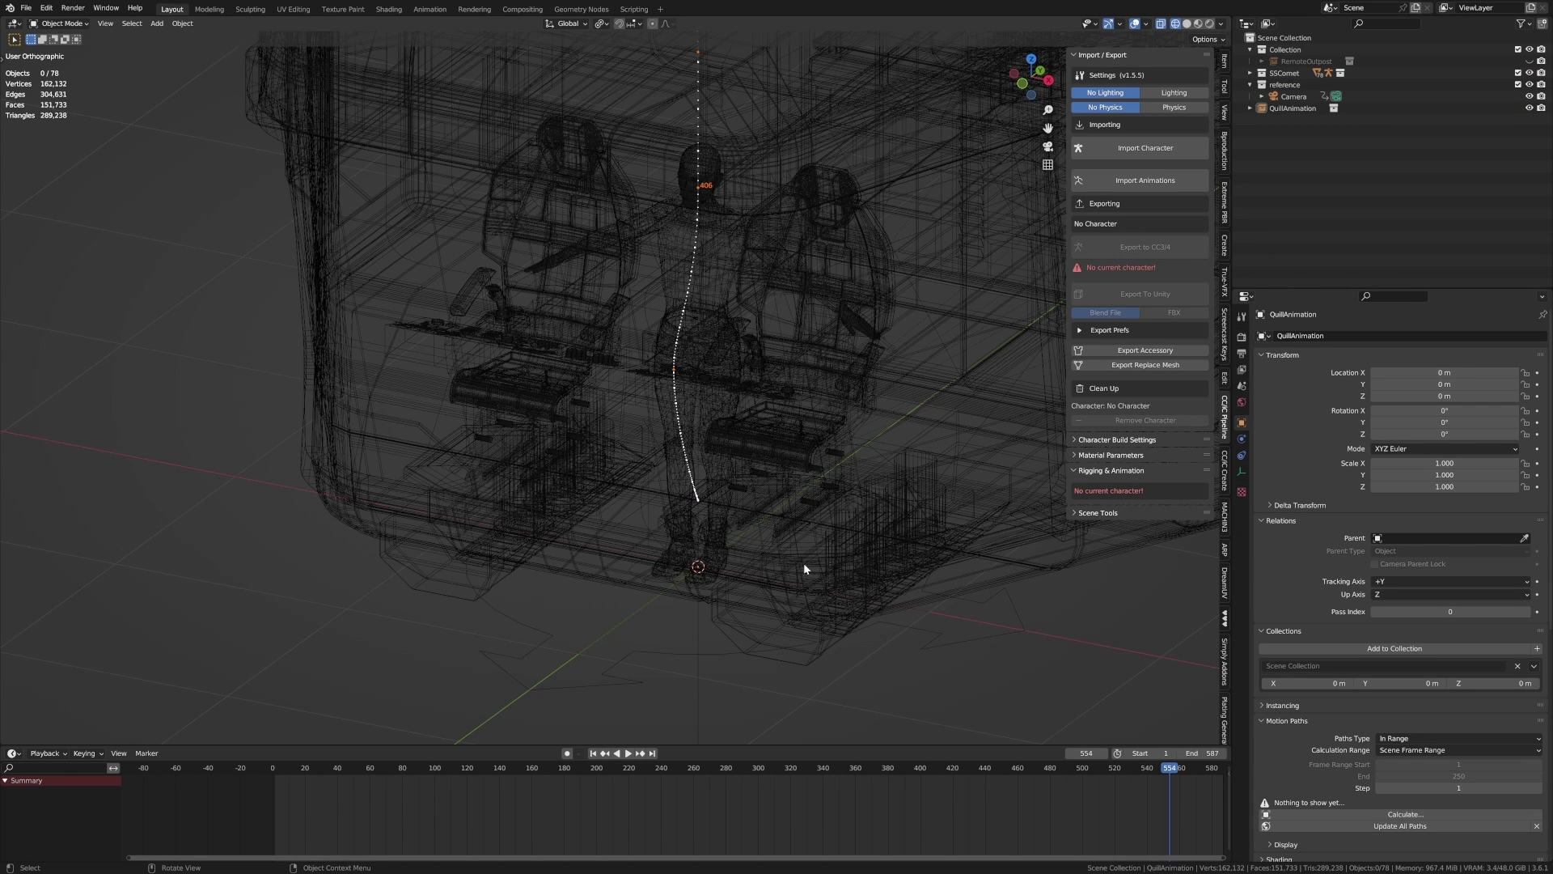
left_click(660, 654)
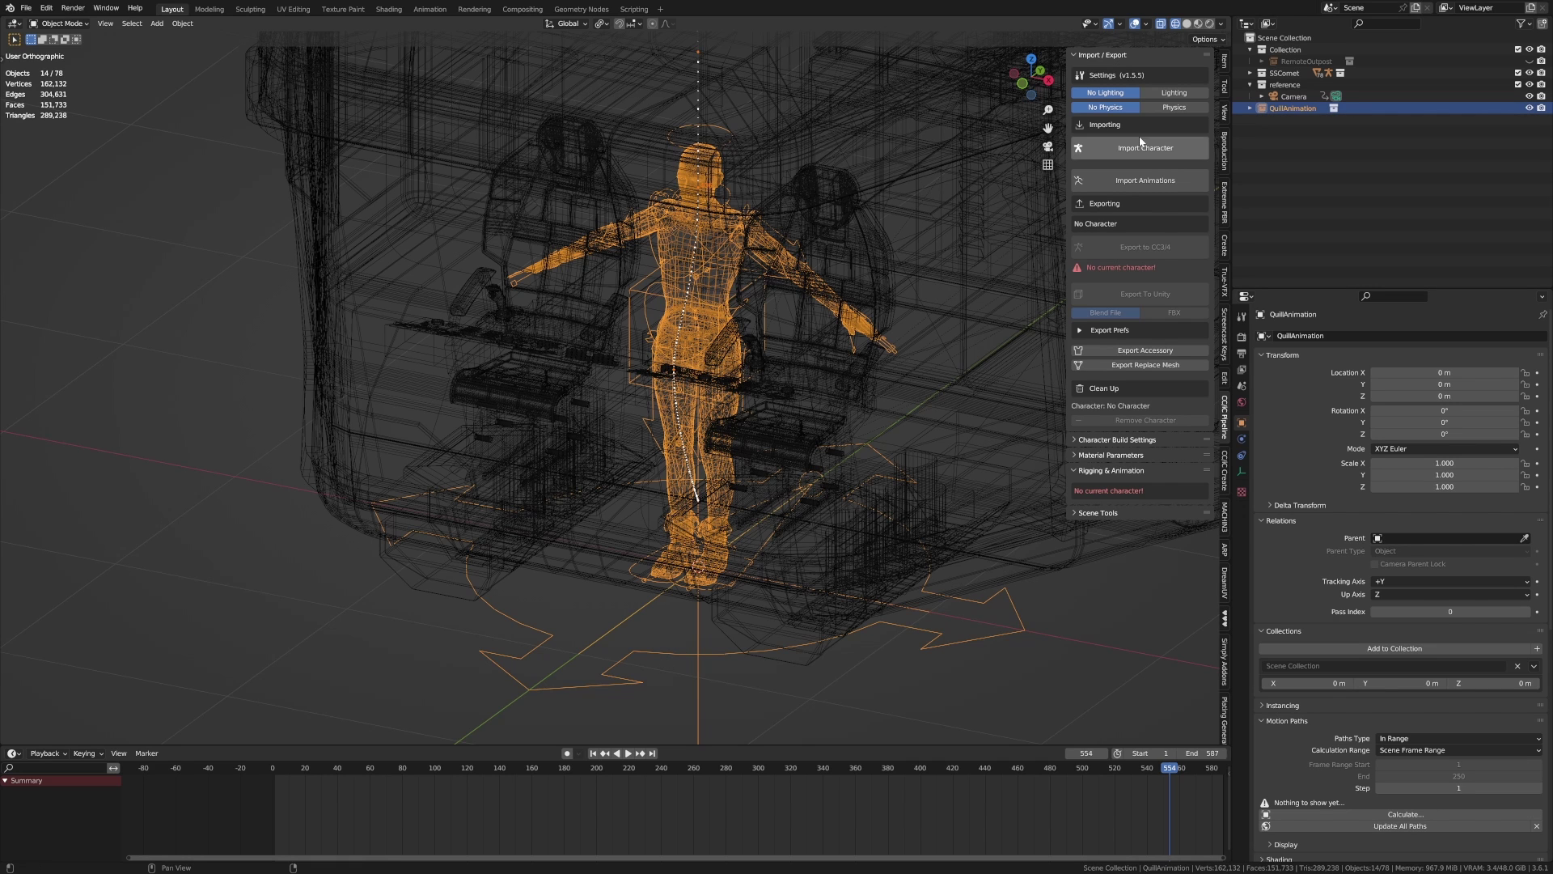
left_click(1251, 109)
right_click(1251, 111)
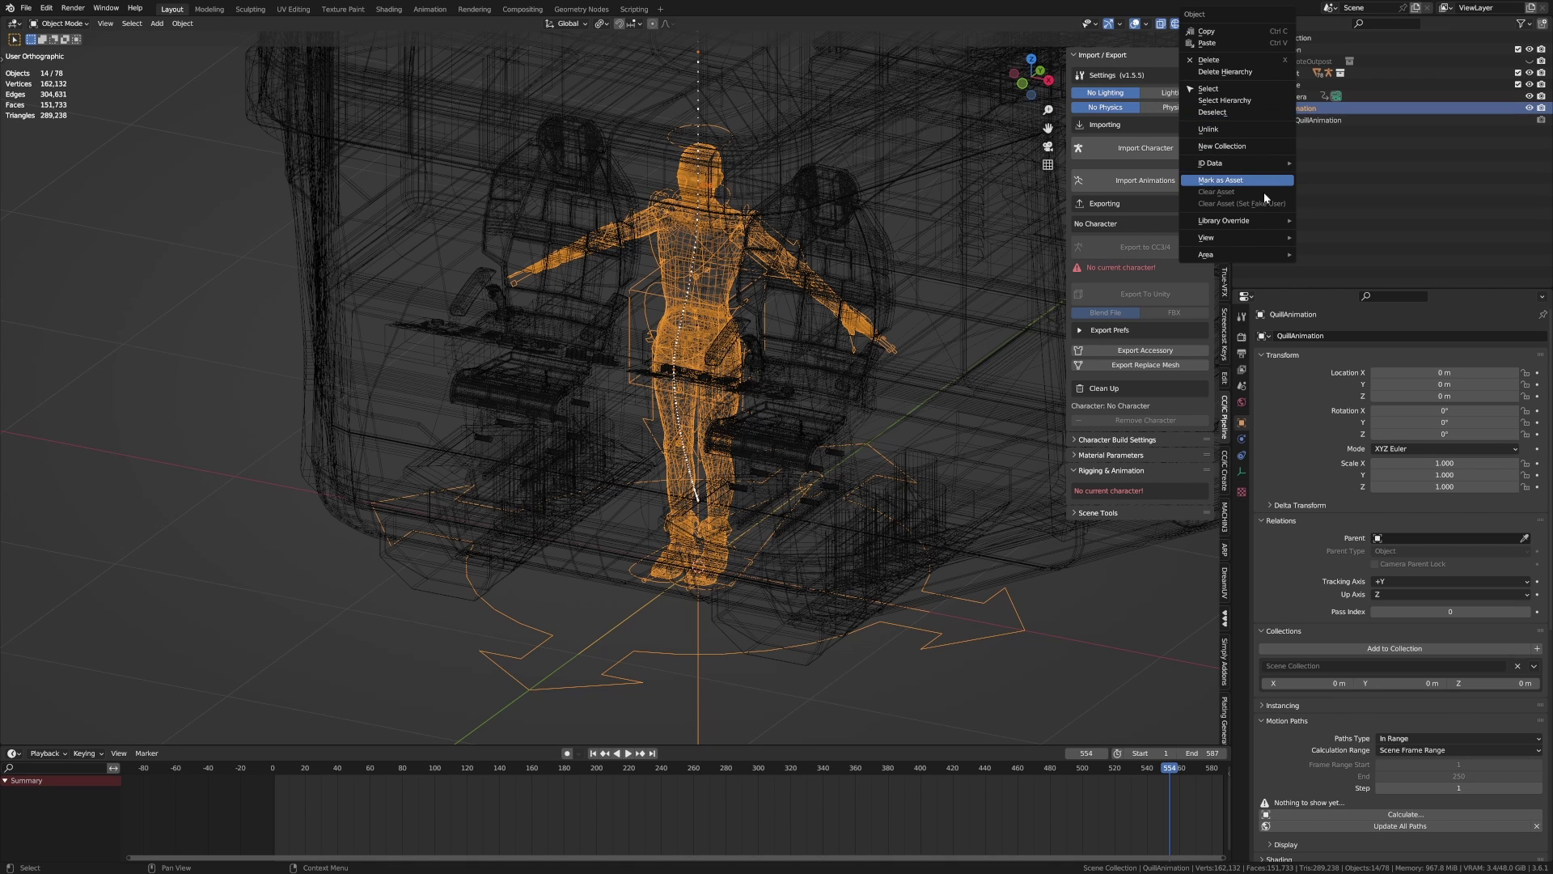
mouse_move(1259, 226)
mouse_move(1343, 220)
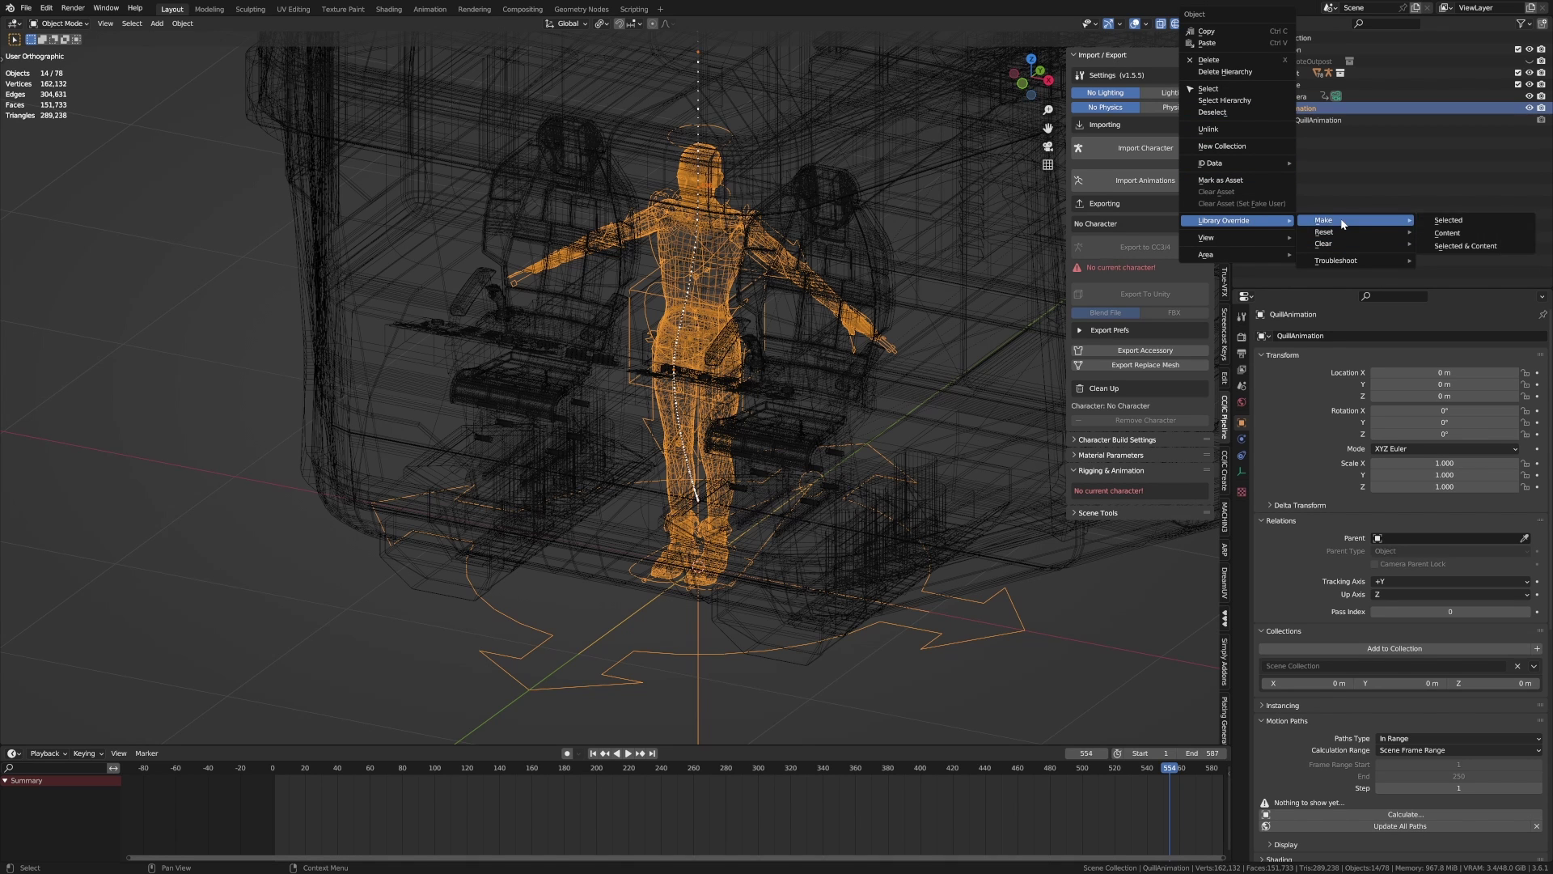
left_click(1491, 247)
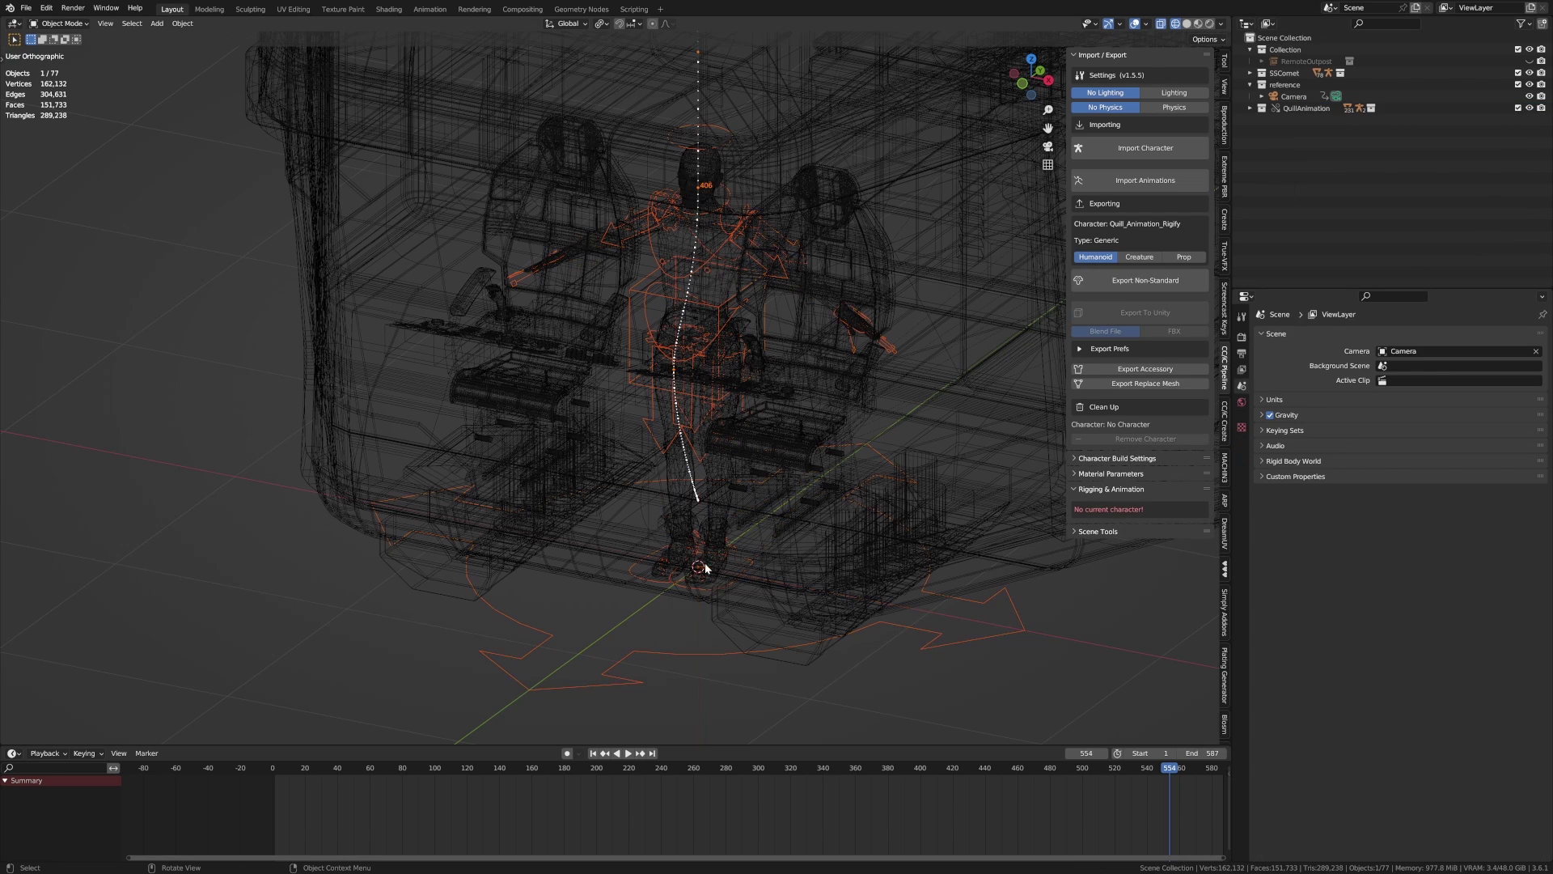
- Enter Pose Mode on the Quill rig and, in side view, move its root control about -0.65 m in Y and 0.41 m in Z
left_click(641, 651)
left_click(59, 22)
left_click(57, 63)
left_click(686, 648)
key("KP_3")
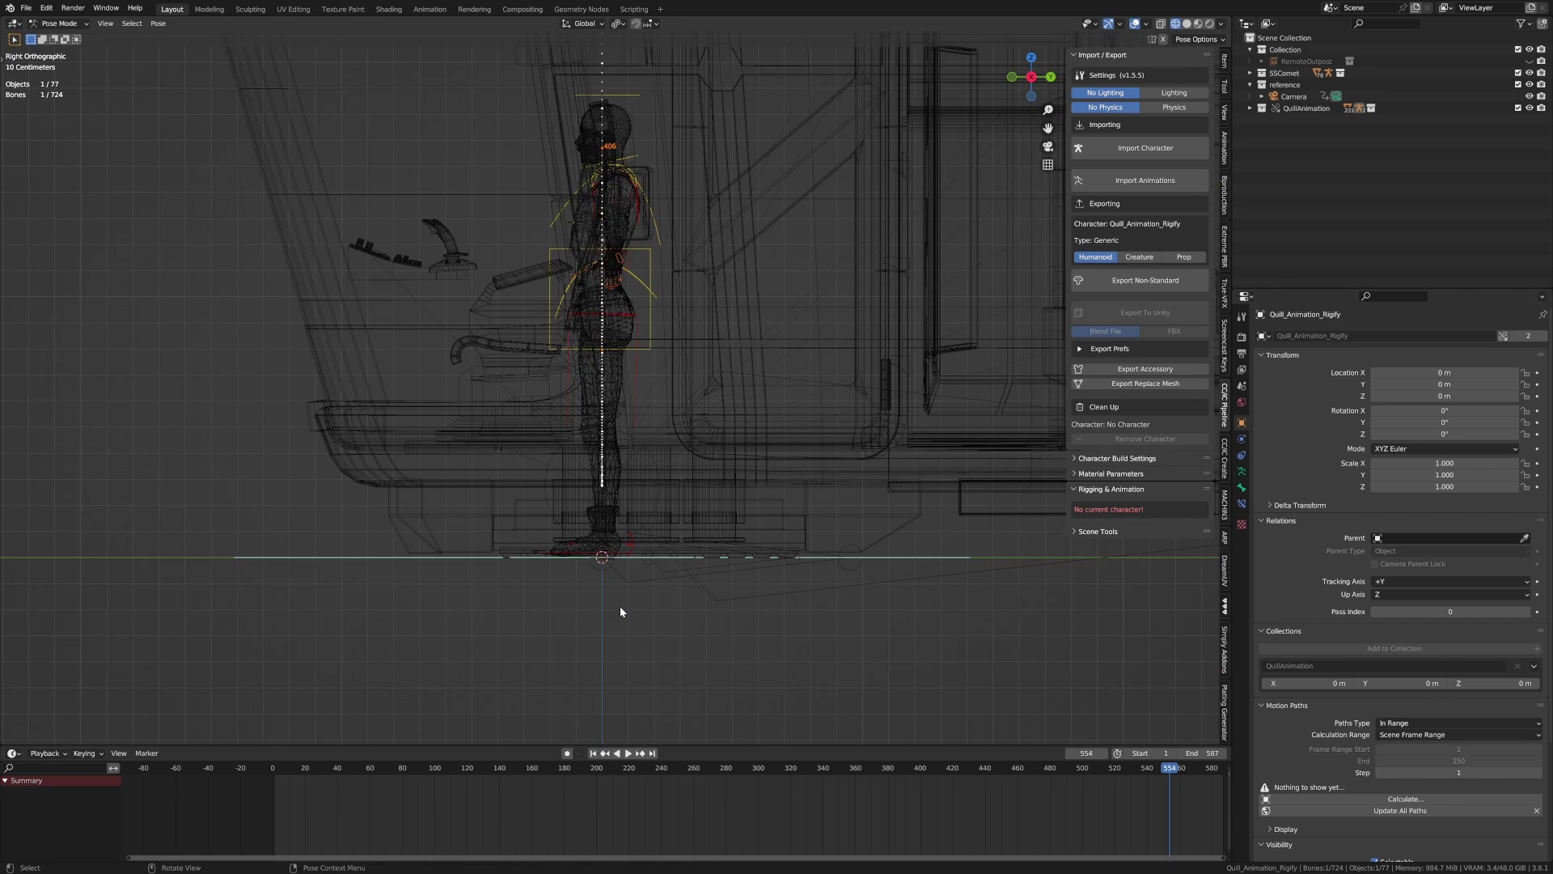
key("g")
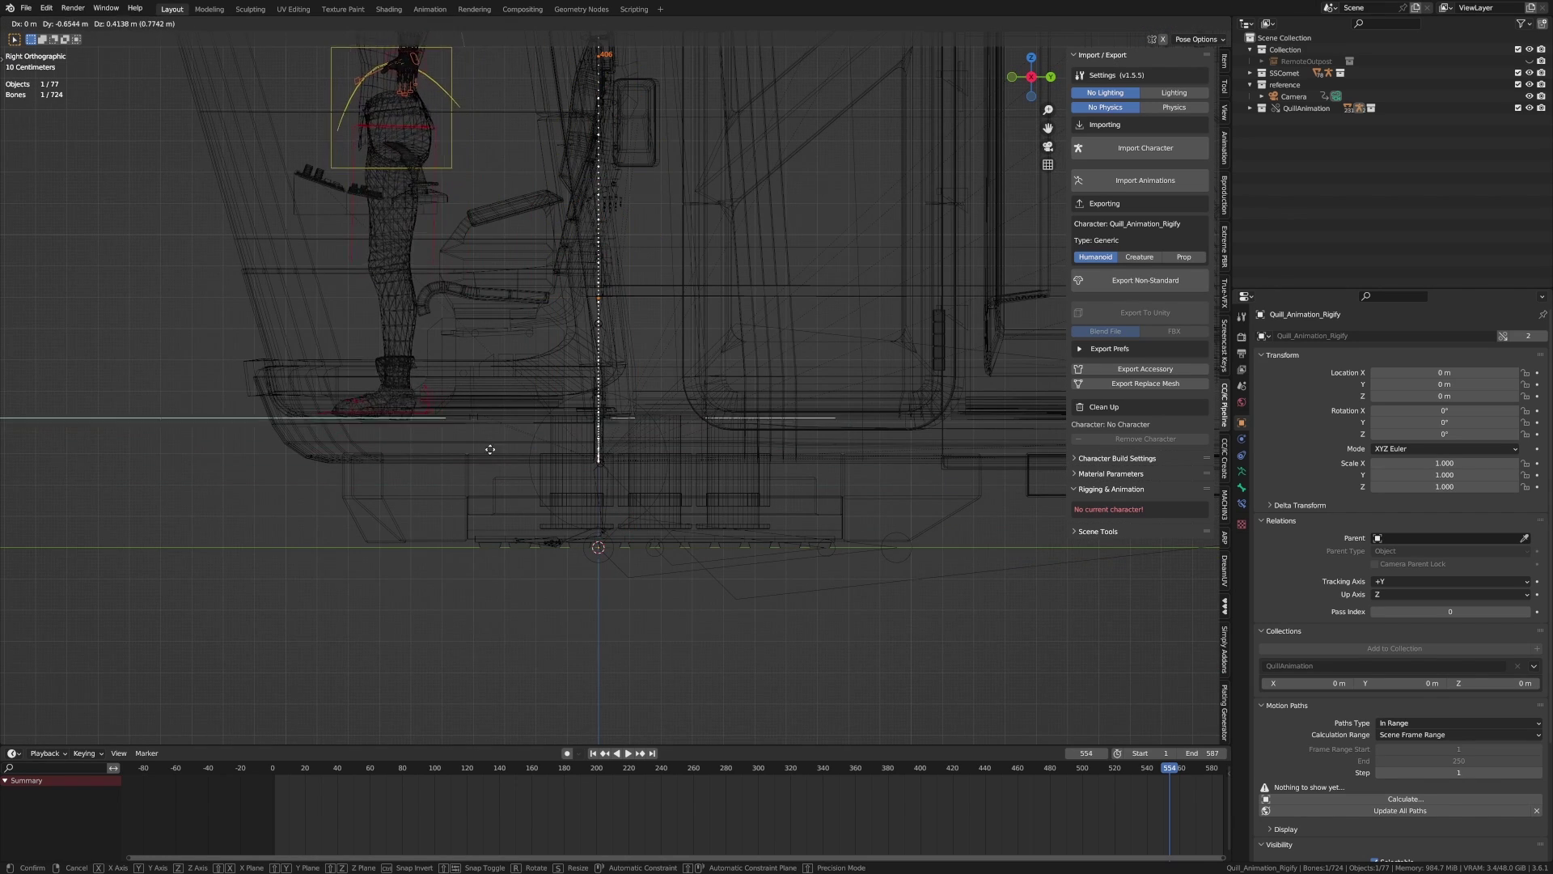
left_click(489, 445)
- Seat the character by moving the torso control about 0.39 m in Y and -0.44 m in Z and tilting it about 9.7° toward the backrest
scroll(486, 406, "up", 3)
left_click(521, 281)
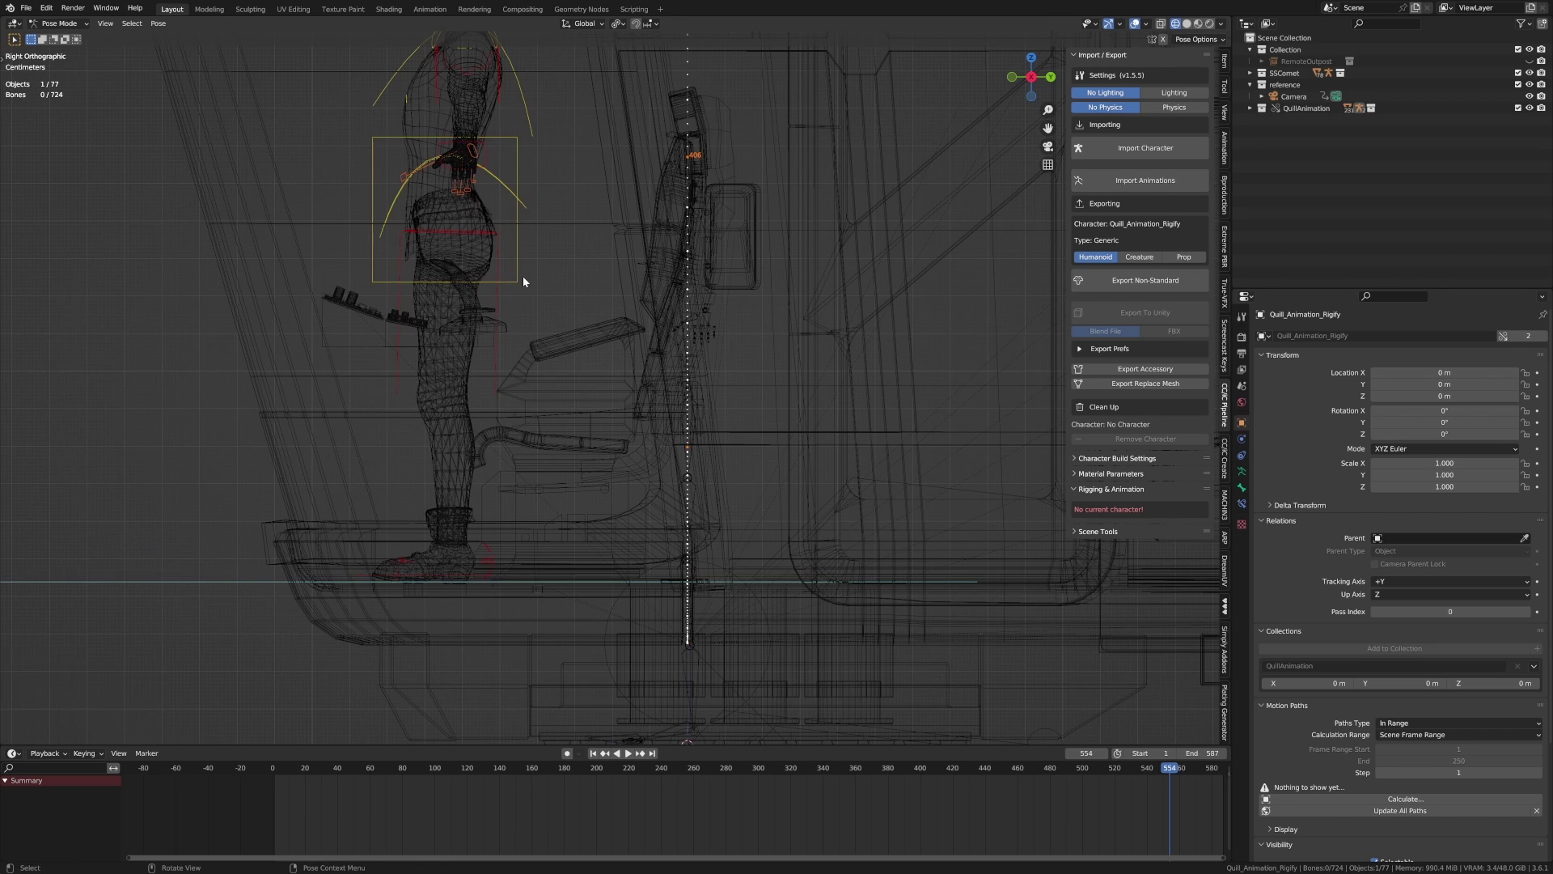
key("g")
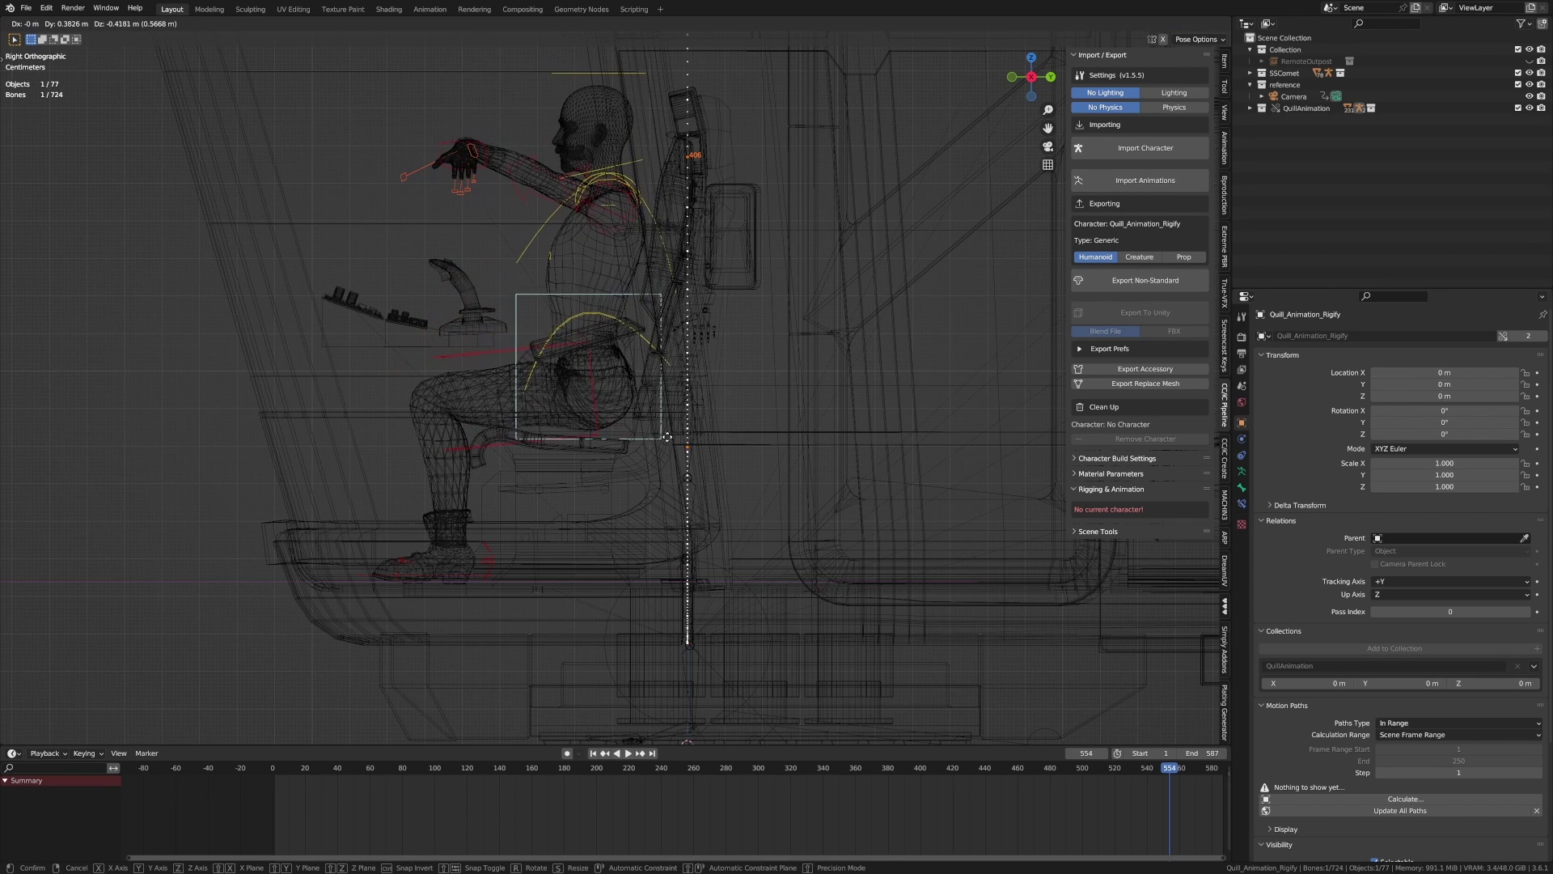
left_click(660, 294)
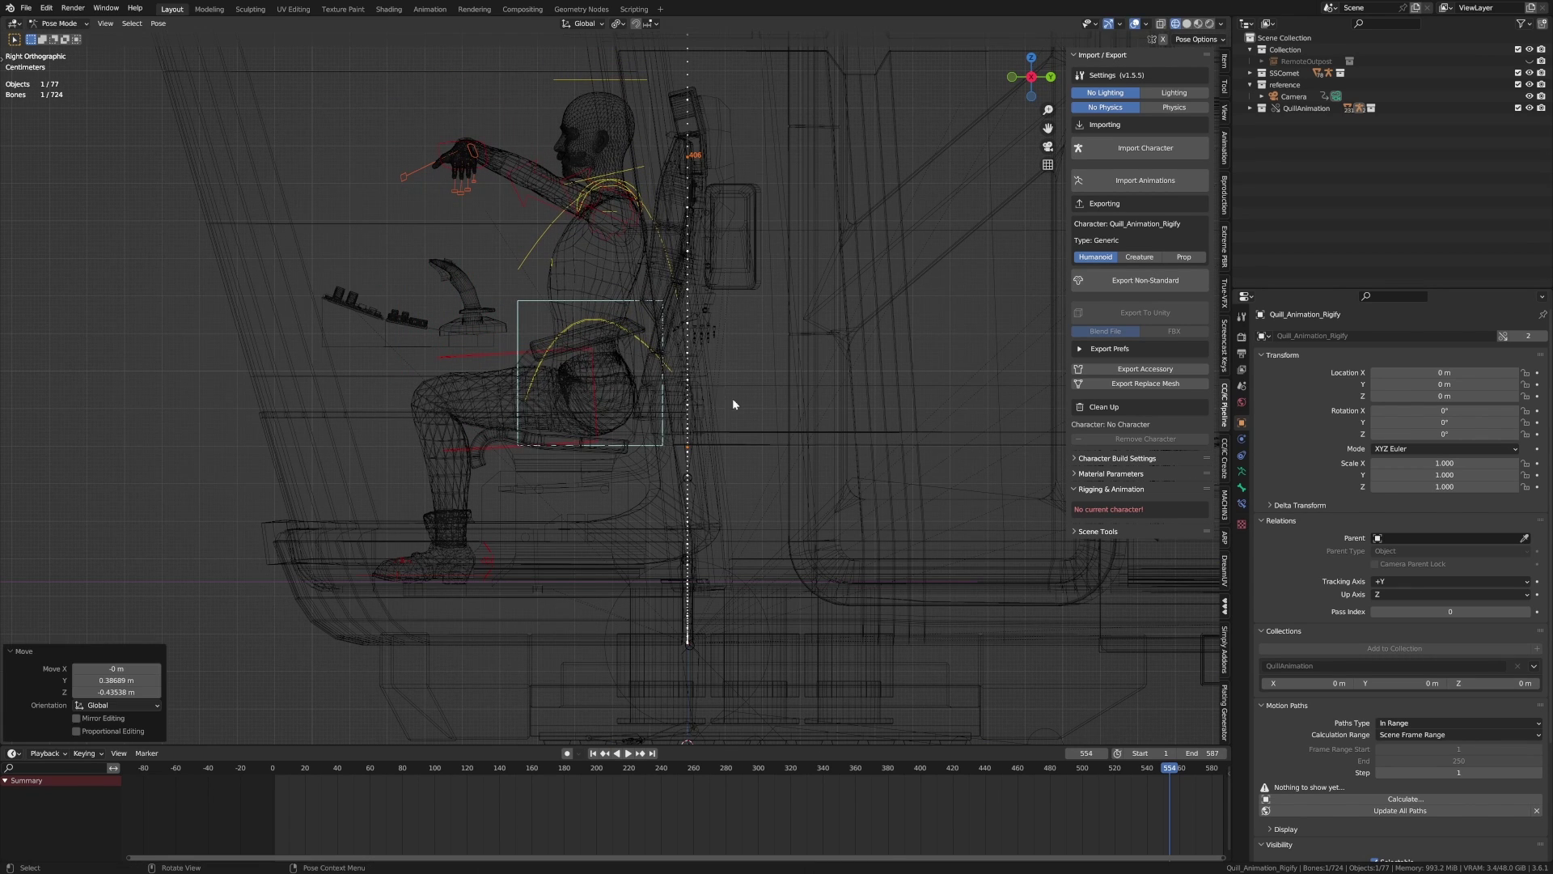
scroll(758, 398, "up", 2)
key("r")
left_click(862, 478)
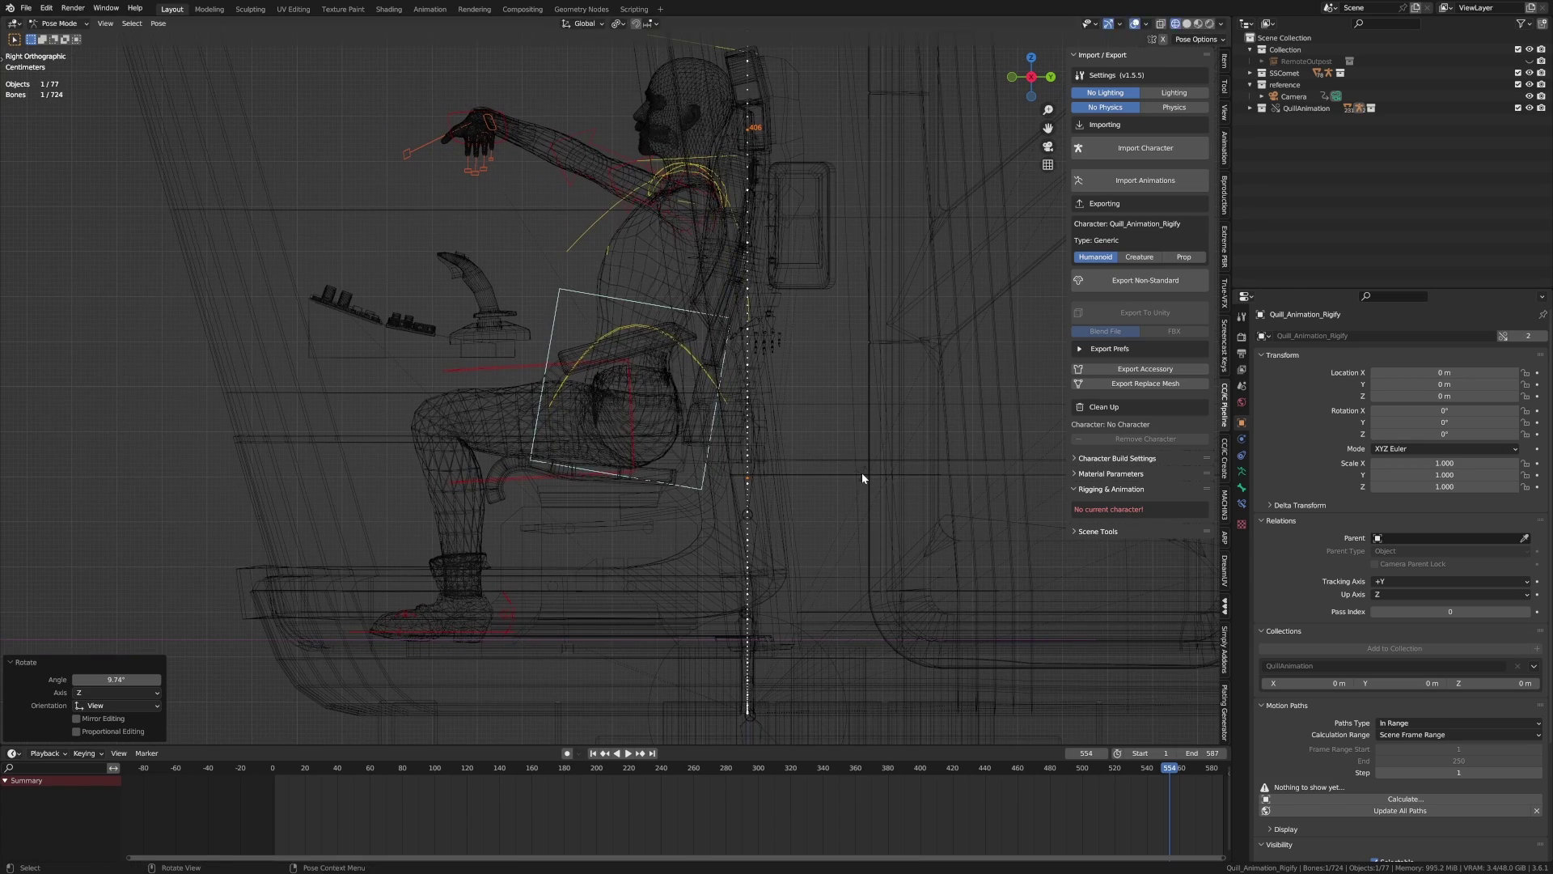
key("g")
left_click(866, 473)
- In top view, move the character's left-hand control about -0.13 m in X and 0.20 m in Y
middle_click_drag(776, 372, 823, 421, "shift")
left_click(553, 195)
key("KP_7")
scroll(682, 230, "down", 3)
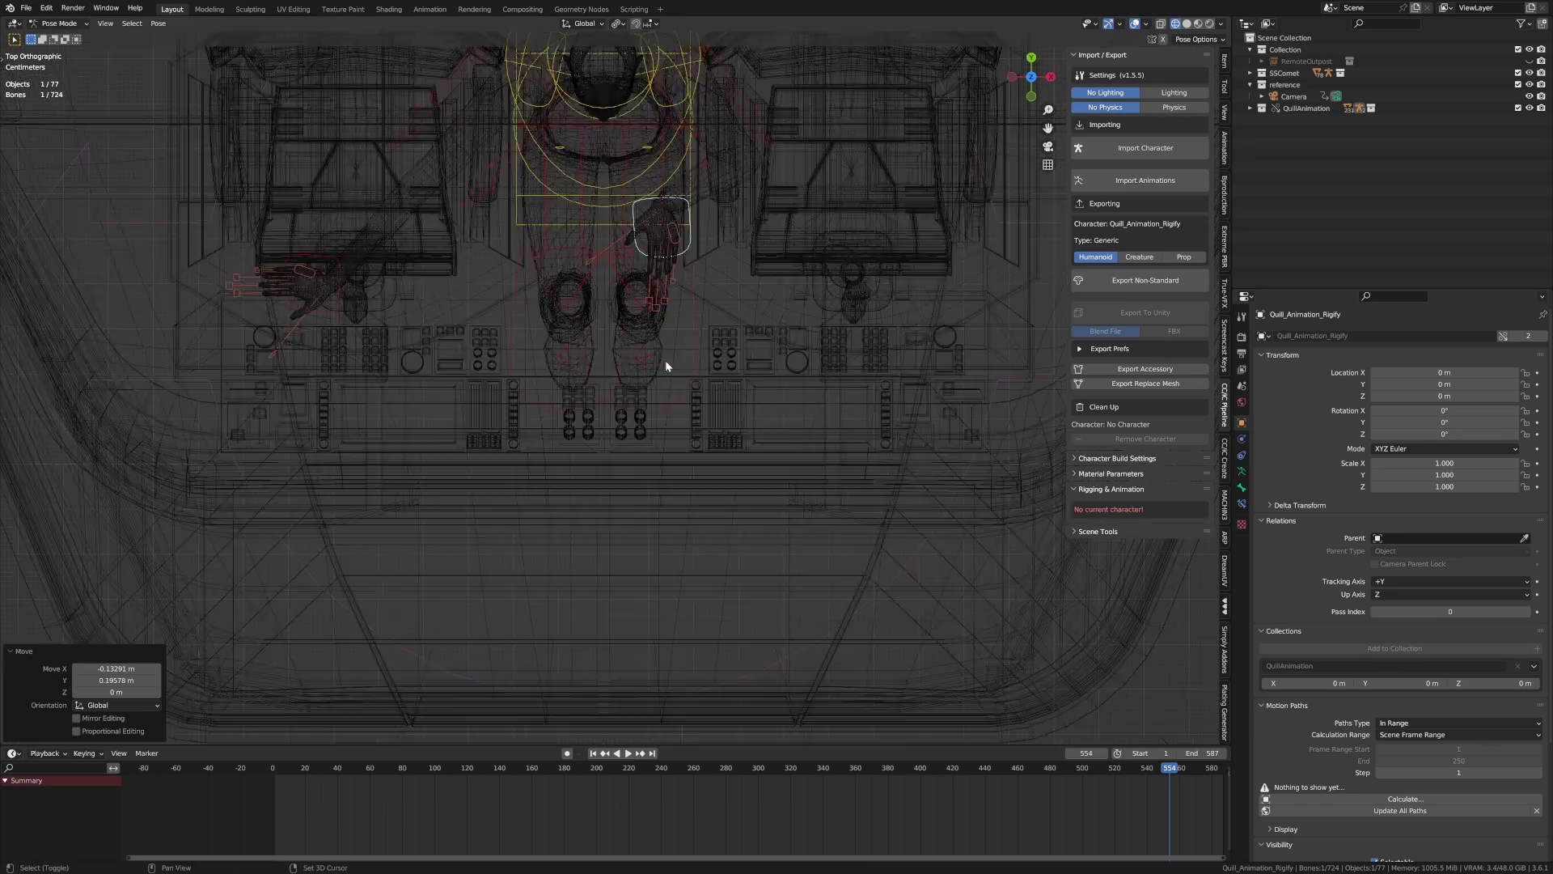
- Move the rig's root control about 0.555 m along X to line the character up with the pilot seat
scroll(779, 503, "up", 3)
key("g")
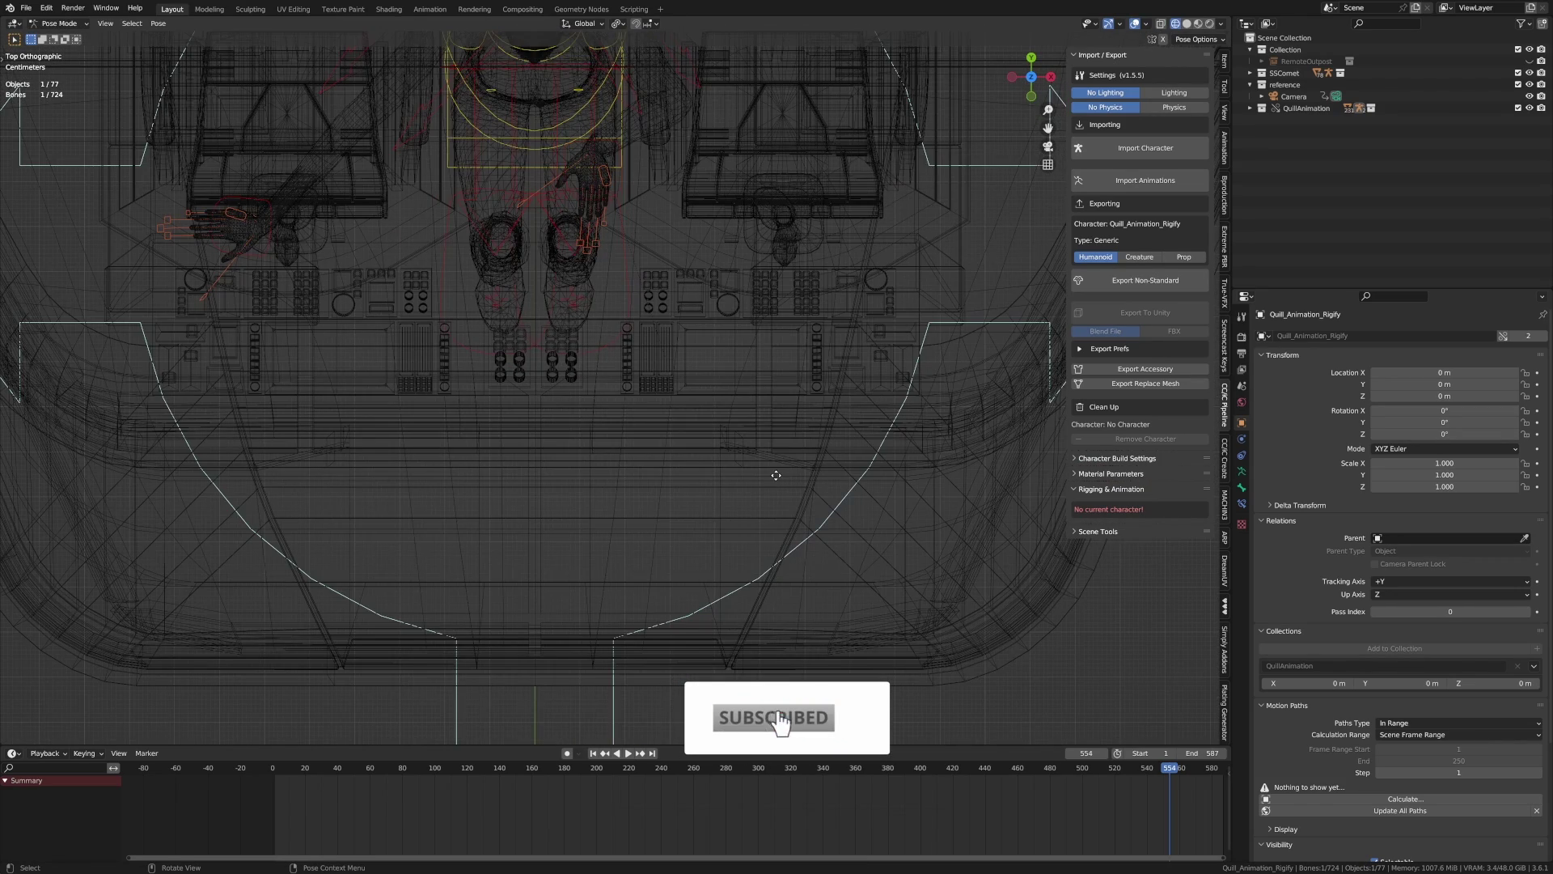
key("y")
key("x")
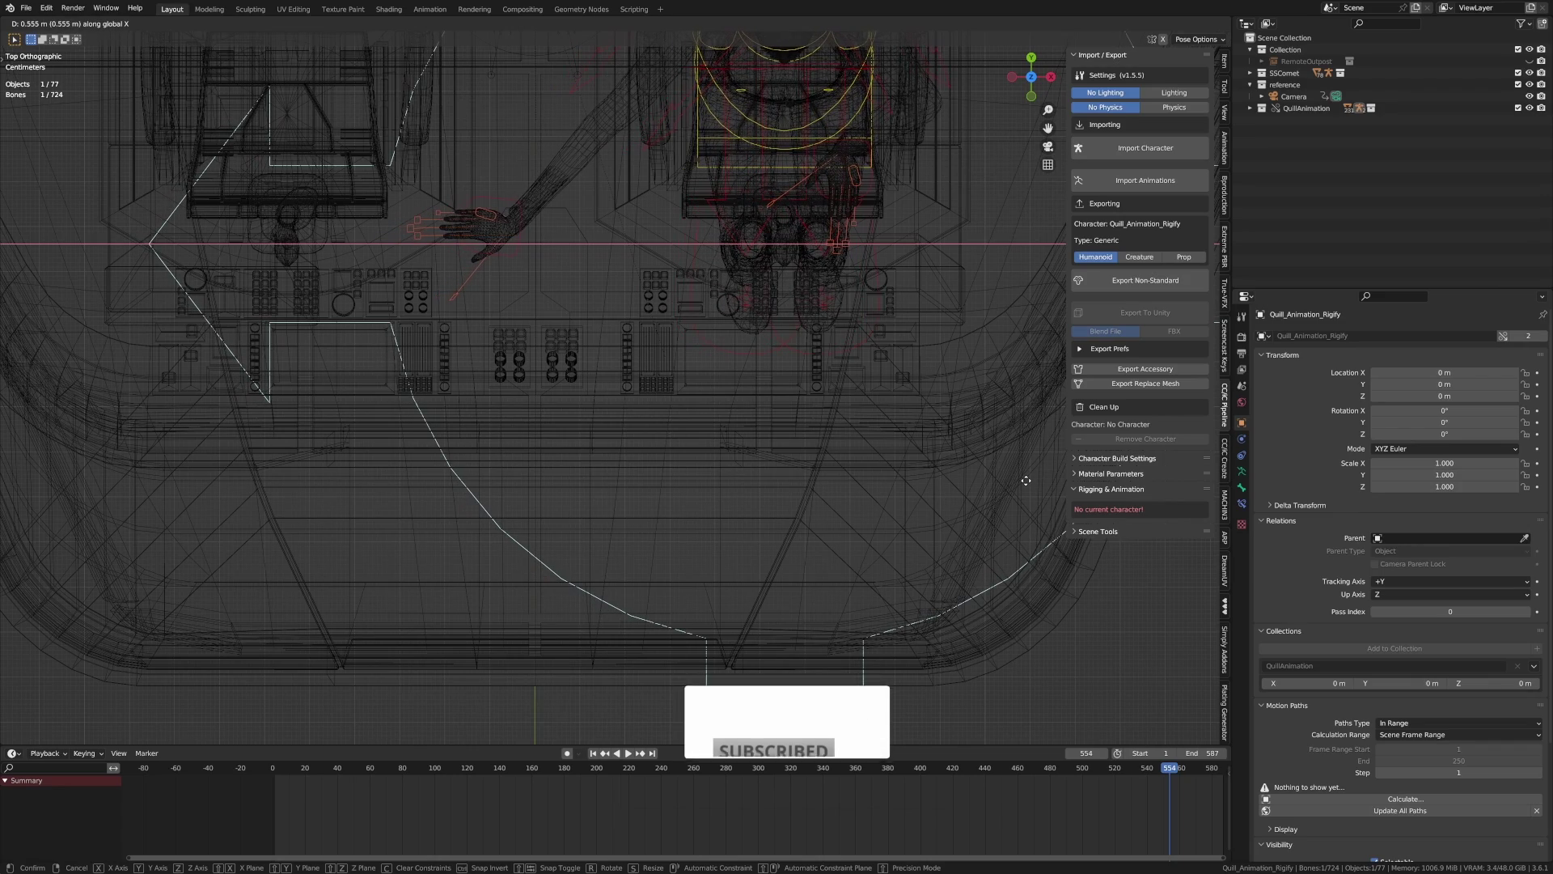
left_click(1022, 478)
middle_click_drag(1022, 478, 859, 452)
key("KP_7")
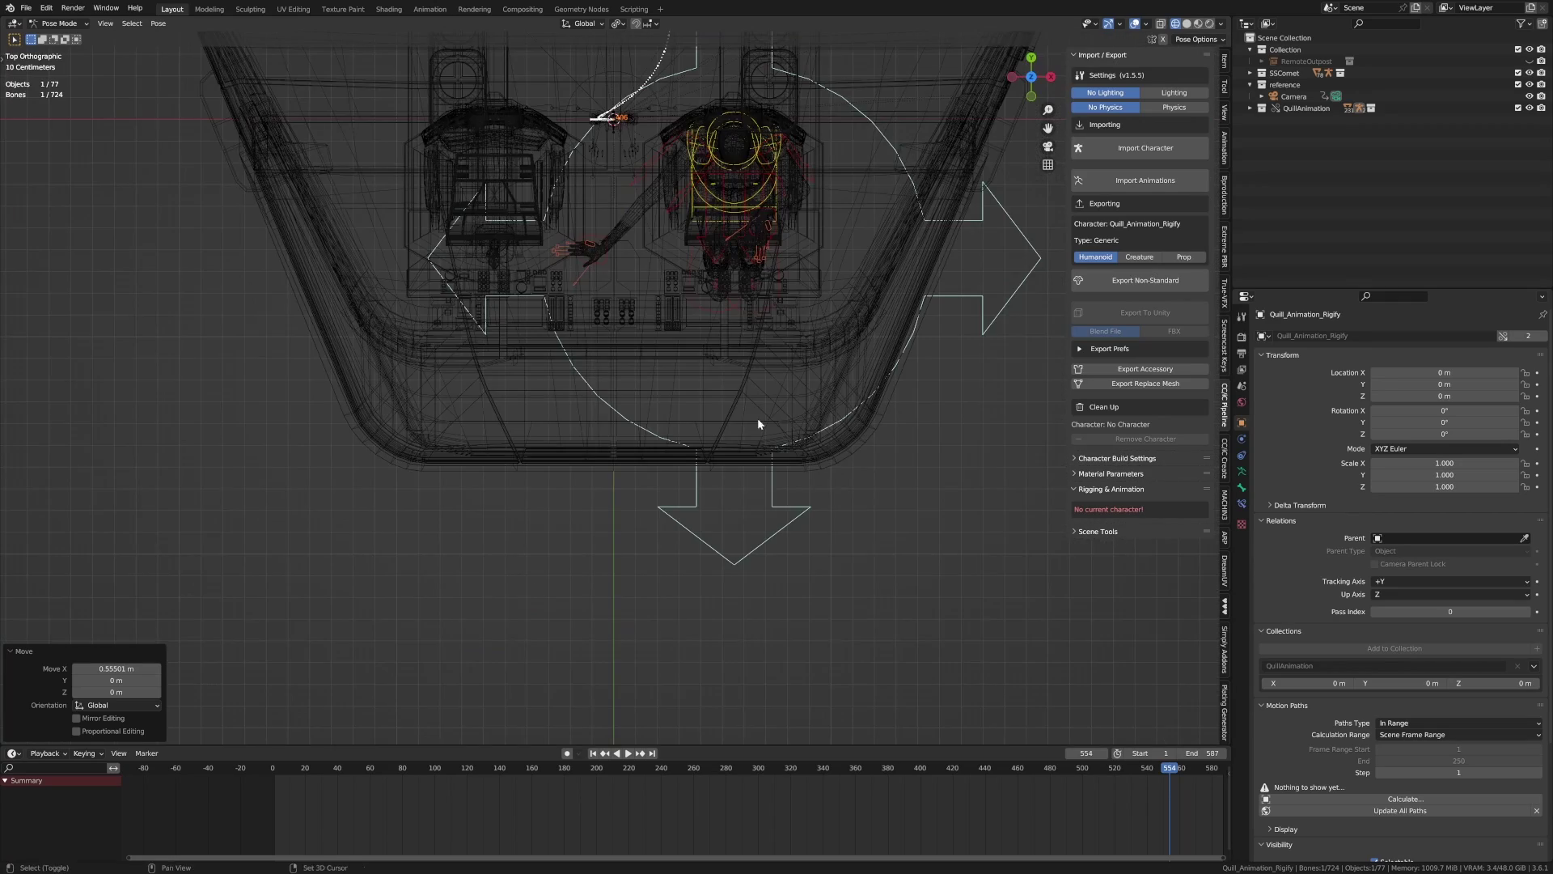
- In top view, move the right-hand control about 0.63 m in X, rotate it -130°, and shift it about -0.09 m in X and -0.14 m in Y
middle_click_drag(746, 214, 779, 338, "shift")
scroll(779, 338, "up", 5)
left_click(837, 399)
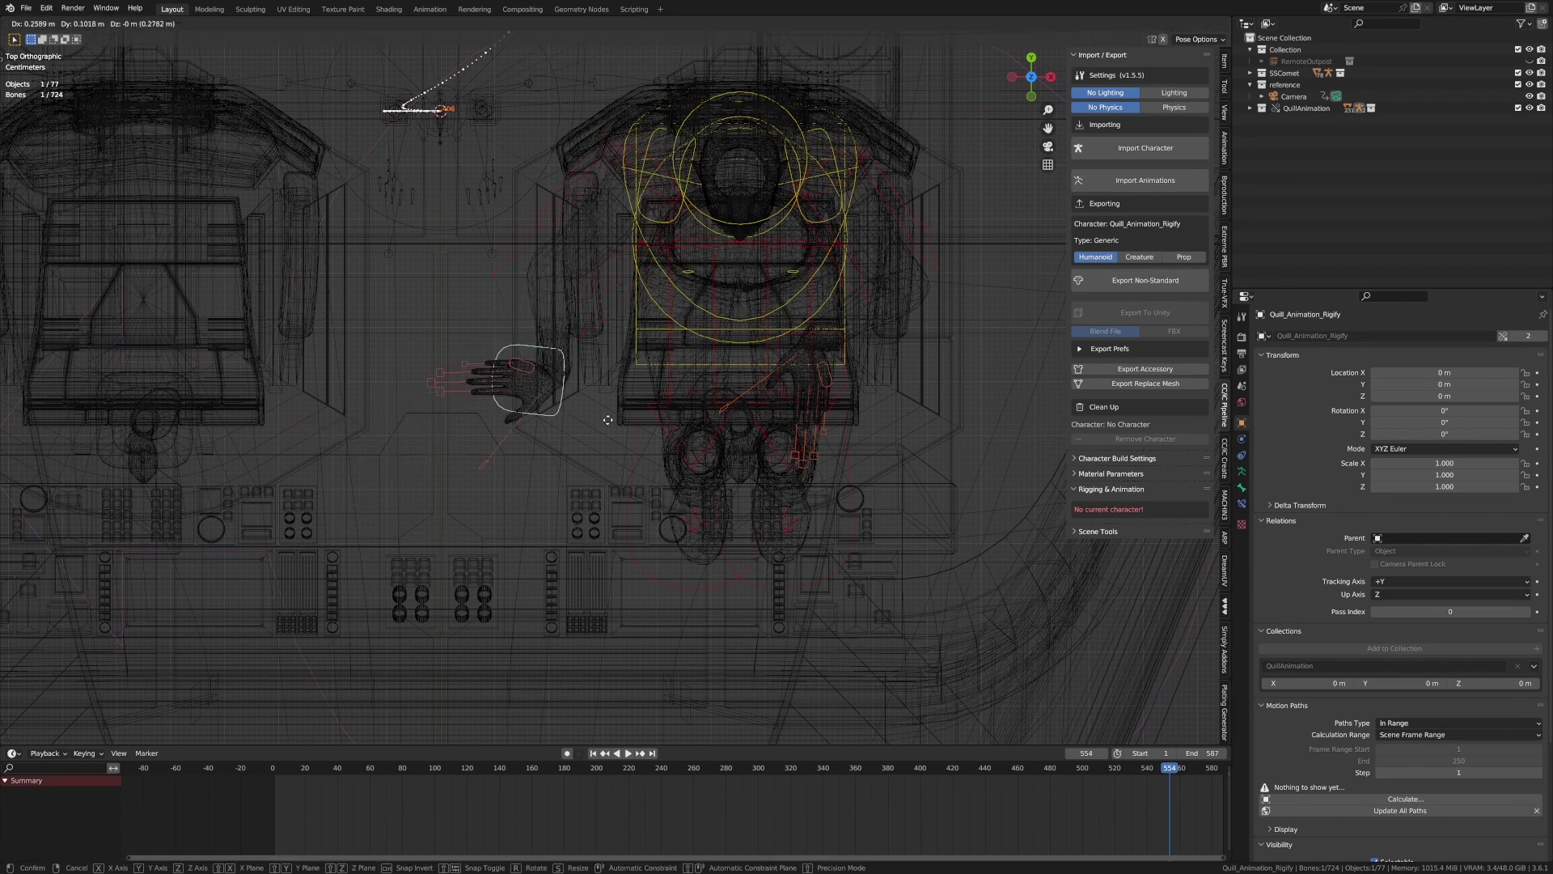
left_click(777, 380)
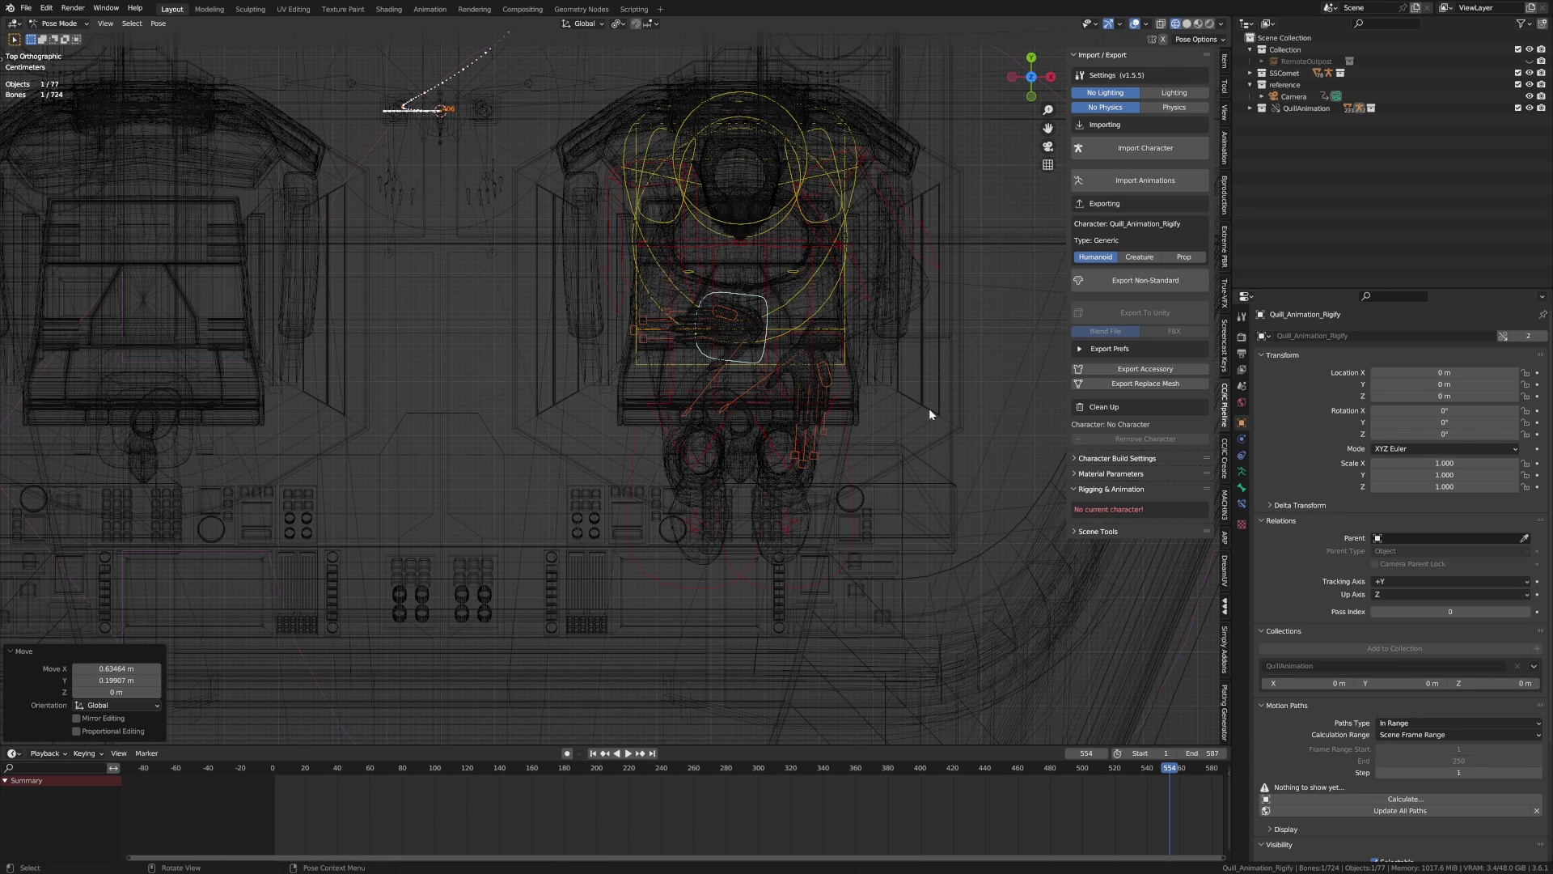
key("r")
left_click(797, 243)
key("g")
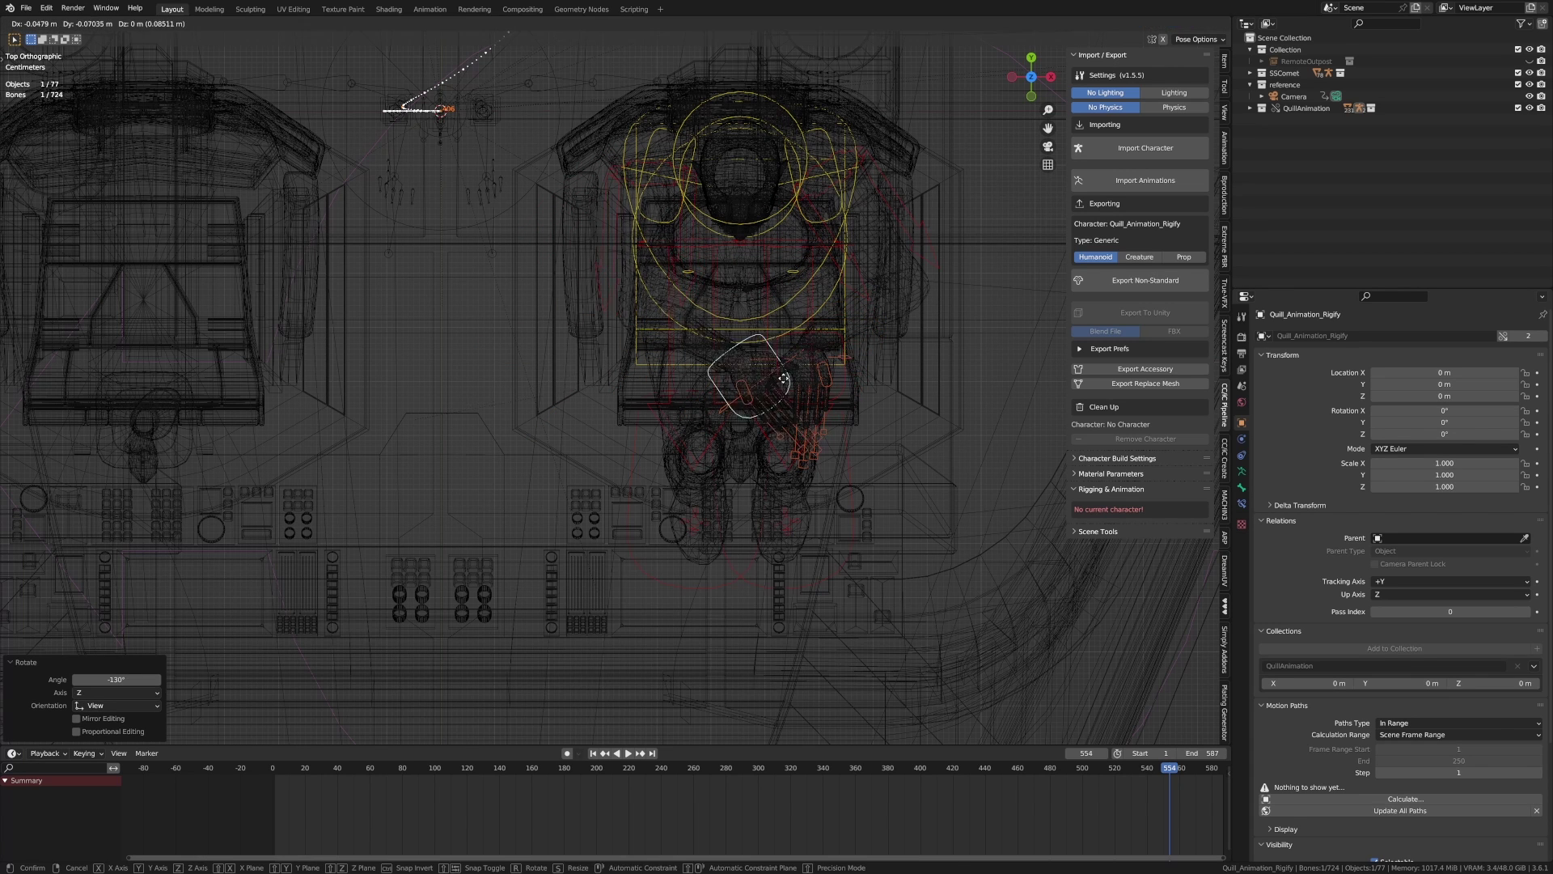
left_click(766, 411)
- In side view, lower the right hand about 0.37 m to the control stick and rotate it about 97° around its local Y axis
key("KP_3")
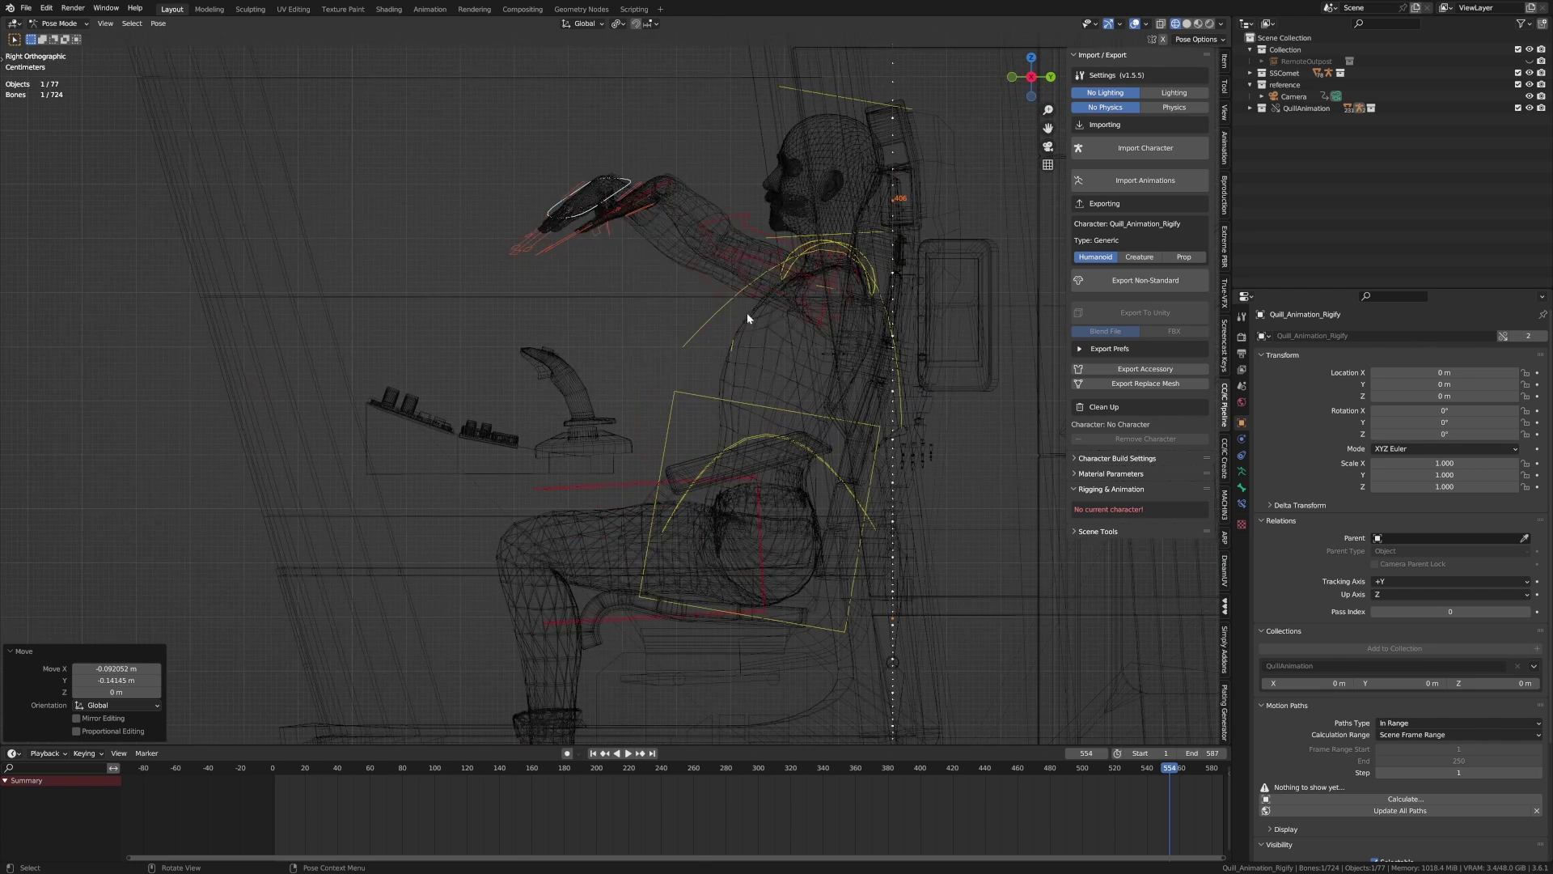
key("g")
left_click(717, 511)
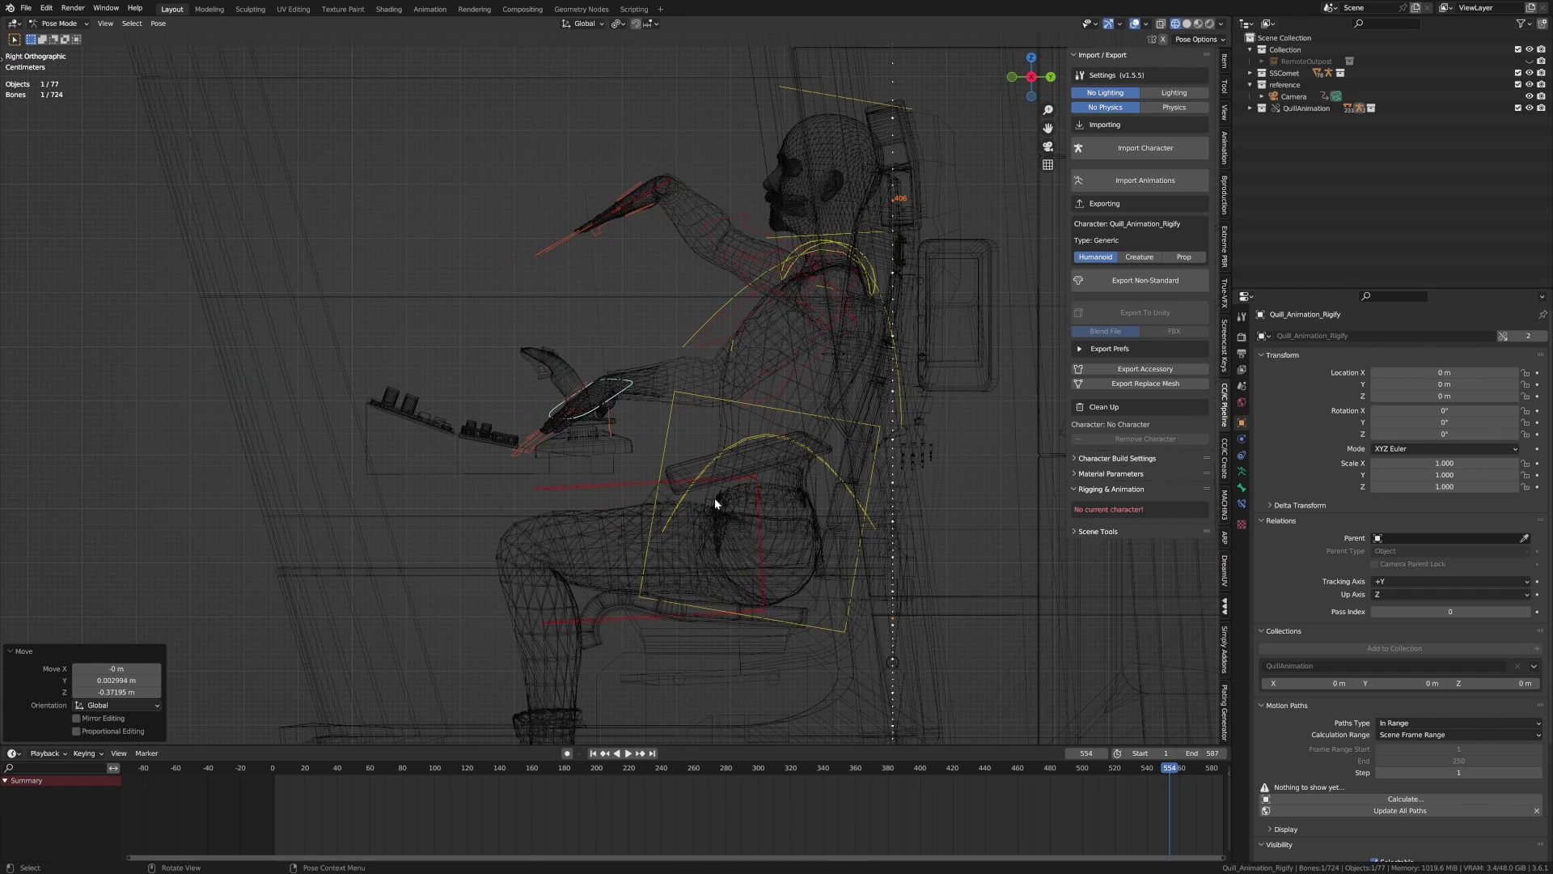
key("r")
key("y")
key("y")
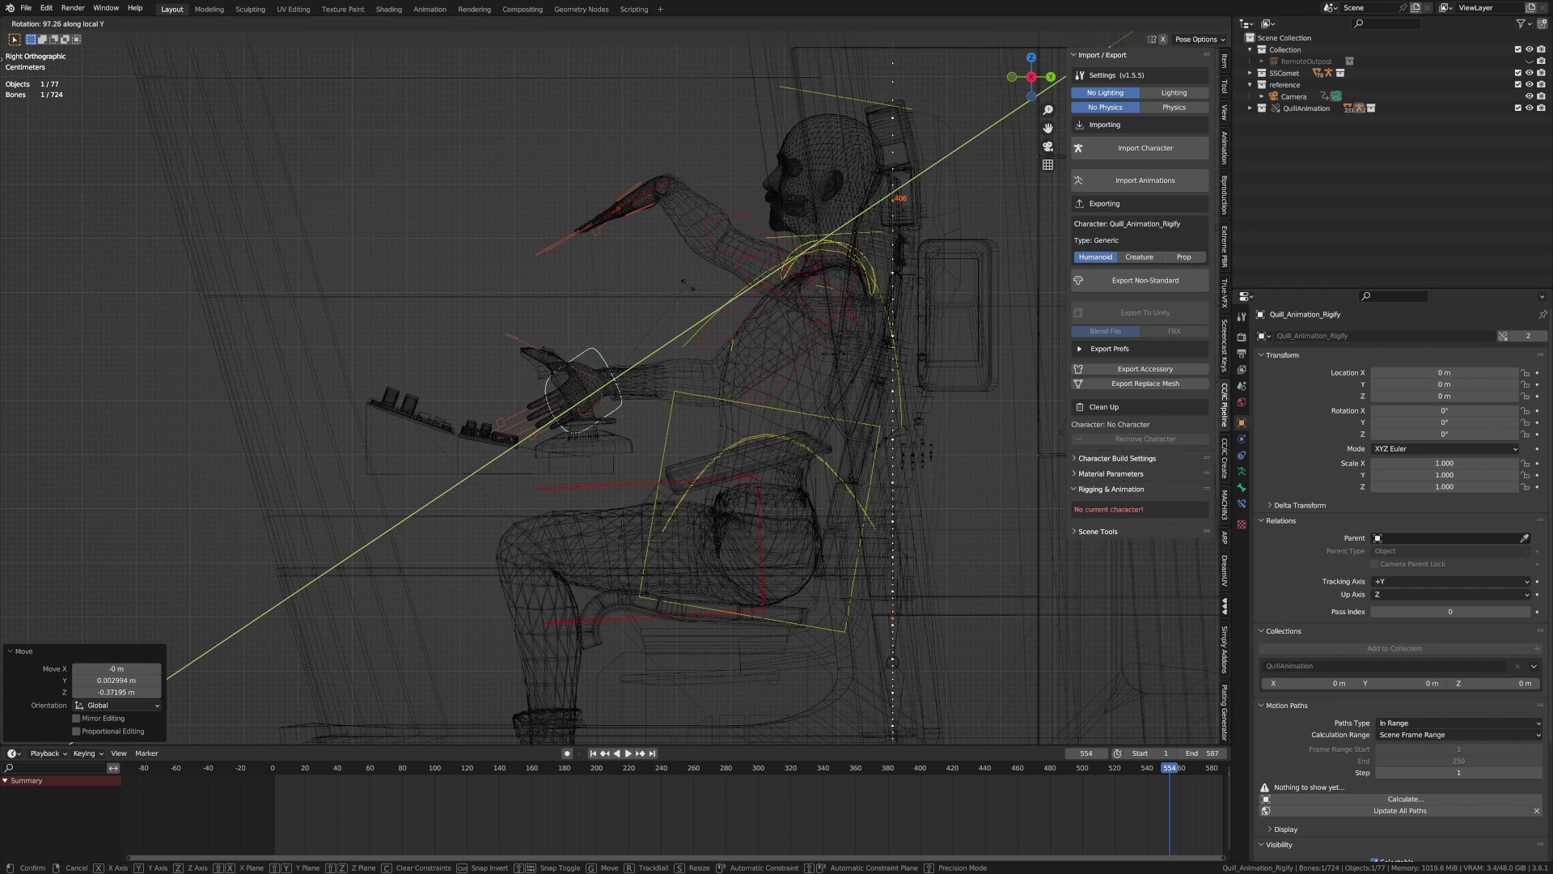
left_click(702, 450)
key("g")
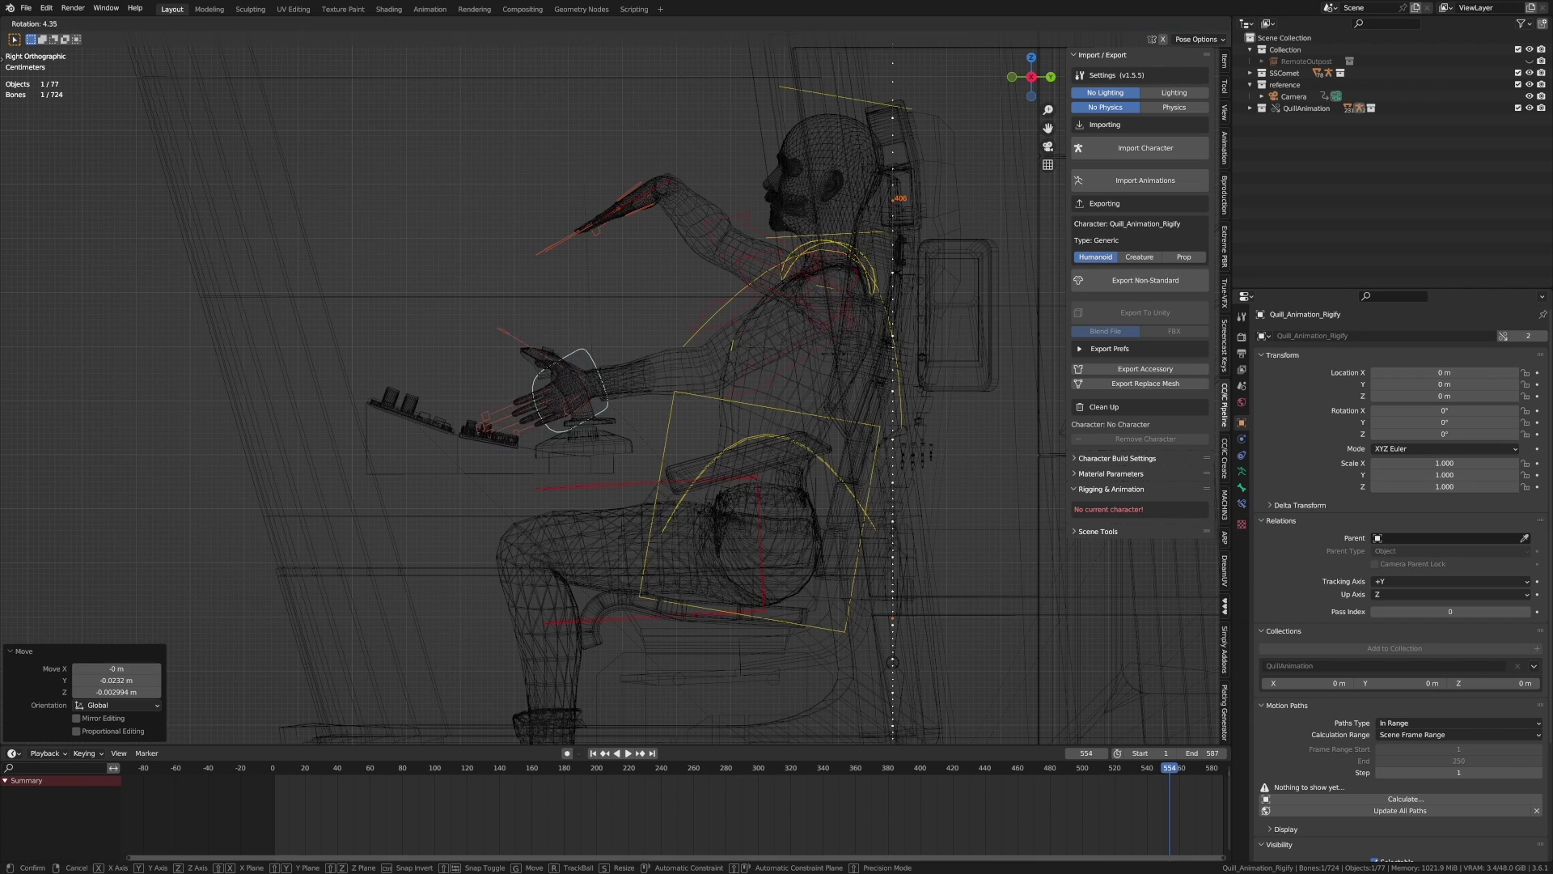
left_click(632, 458)
- Curl the four right-hand fingers by scaling their controls to 0.79 and rotating them about 21.7° around local X
scroll(570, 413, "up", 3)
middle_click_drag(566, 412, 600, 430)
left_click(553, 458)
left_click(543, 479, "shift")
left_click(559, 481, "shift")
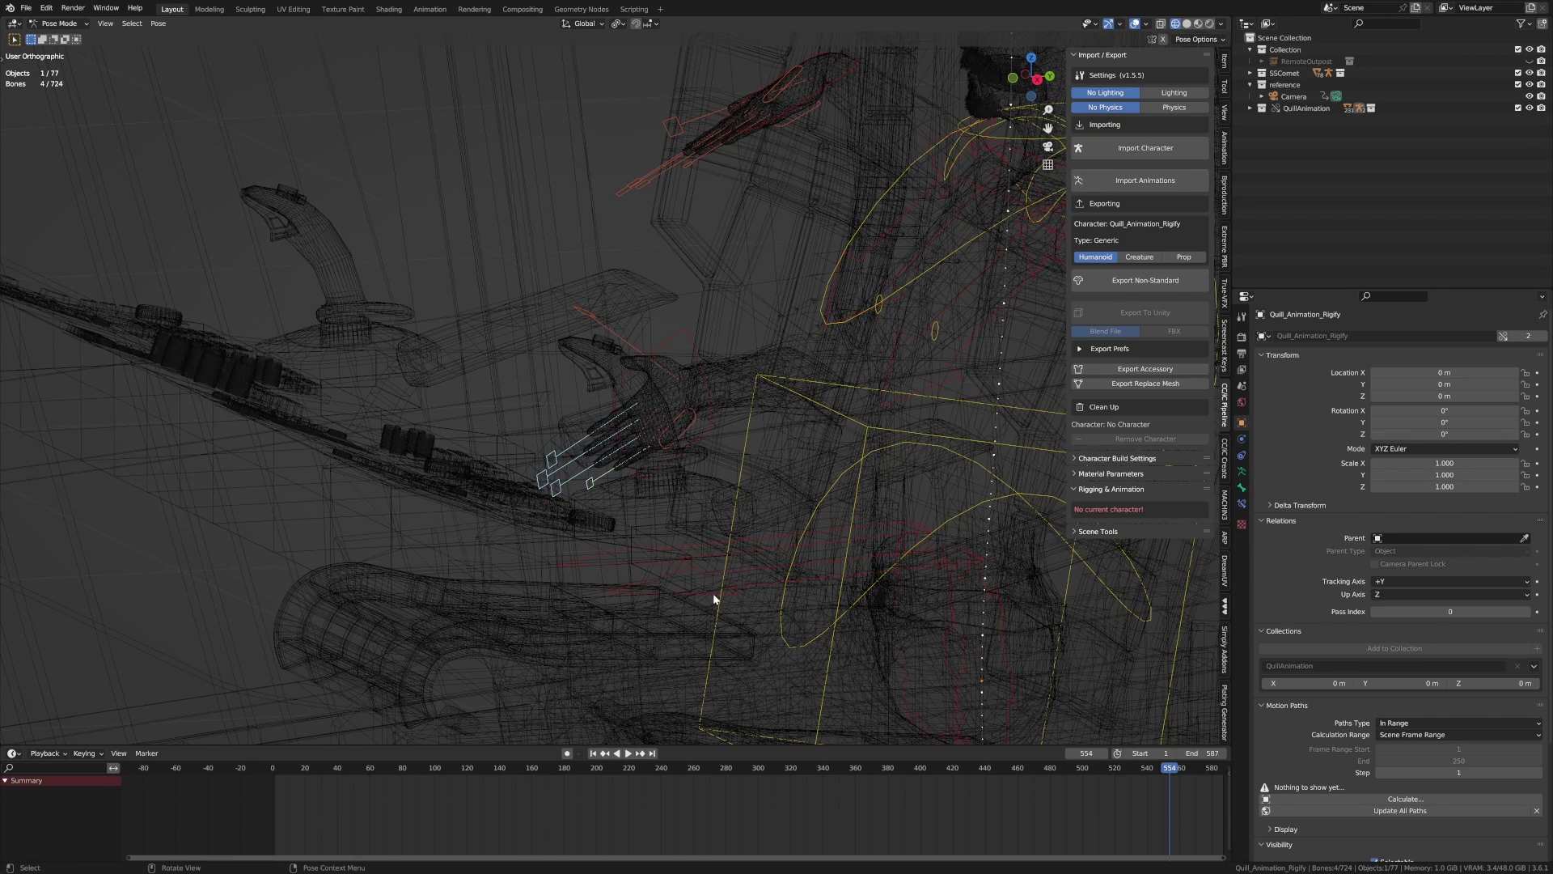
key("s")
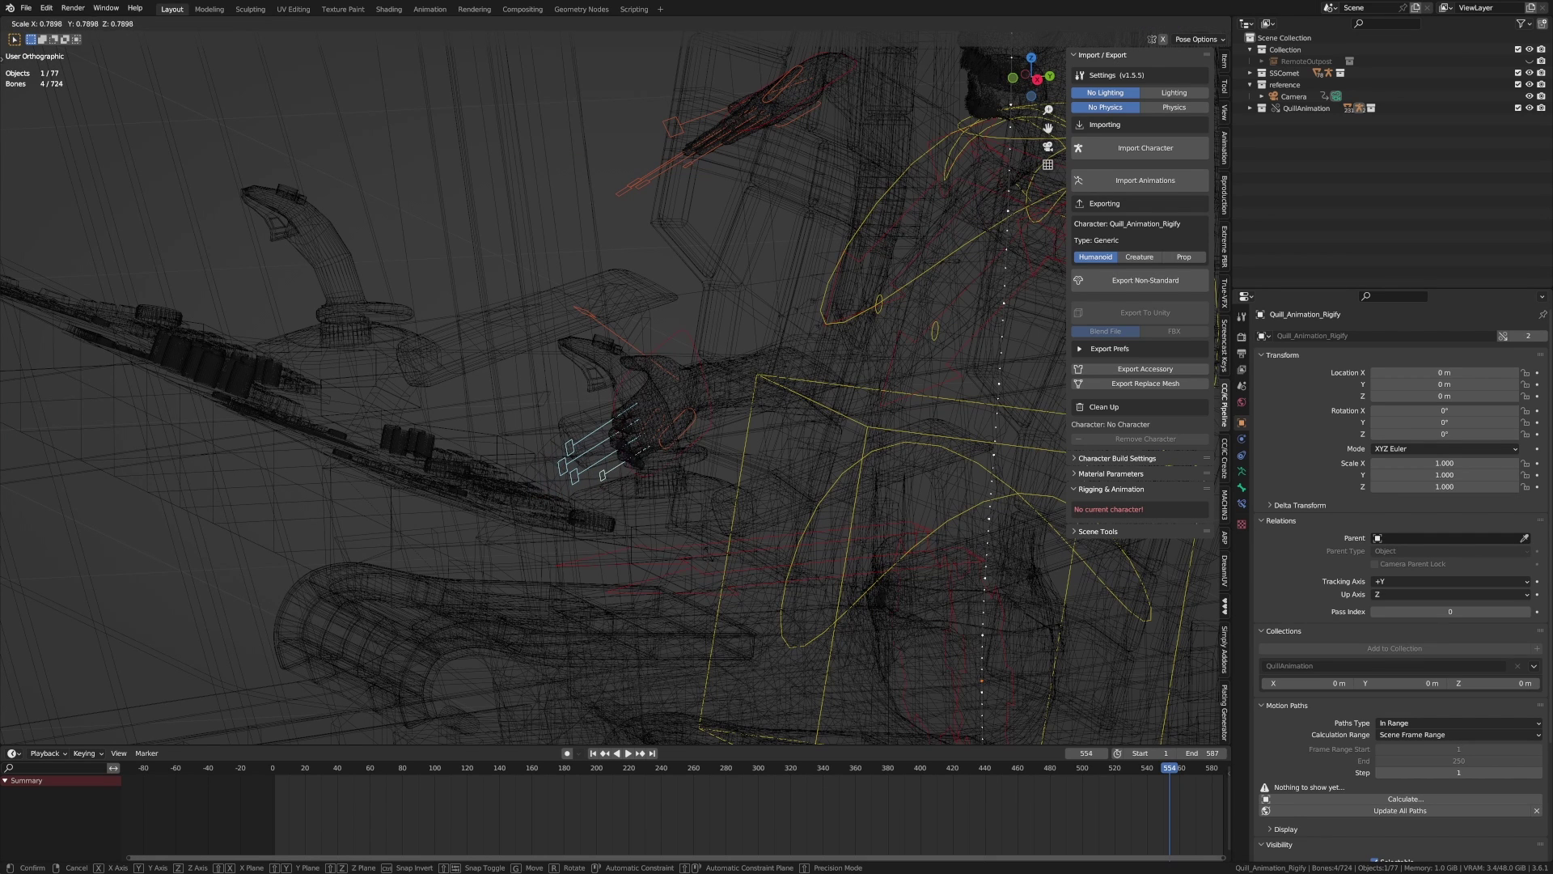
left_click(706, 556)
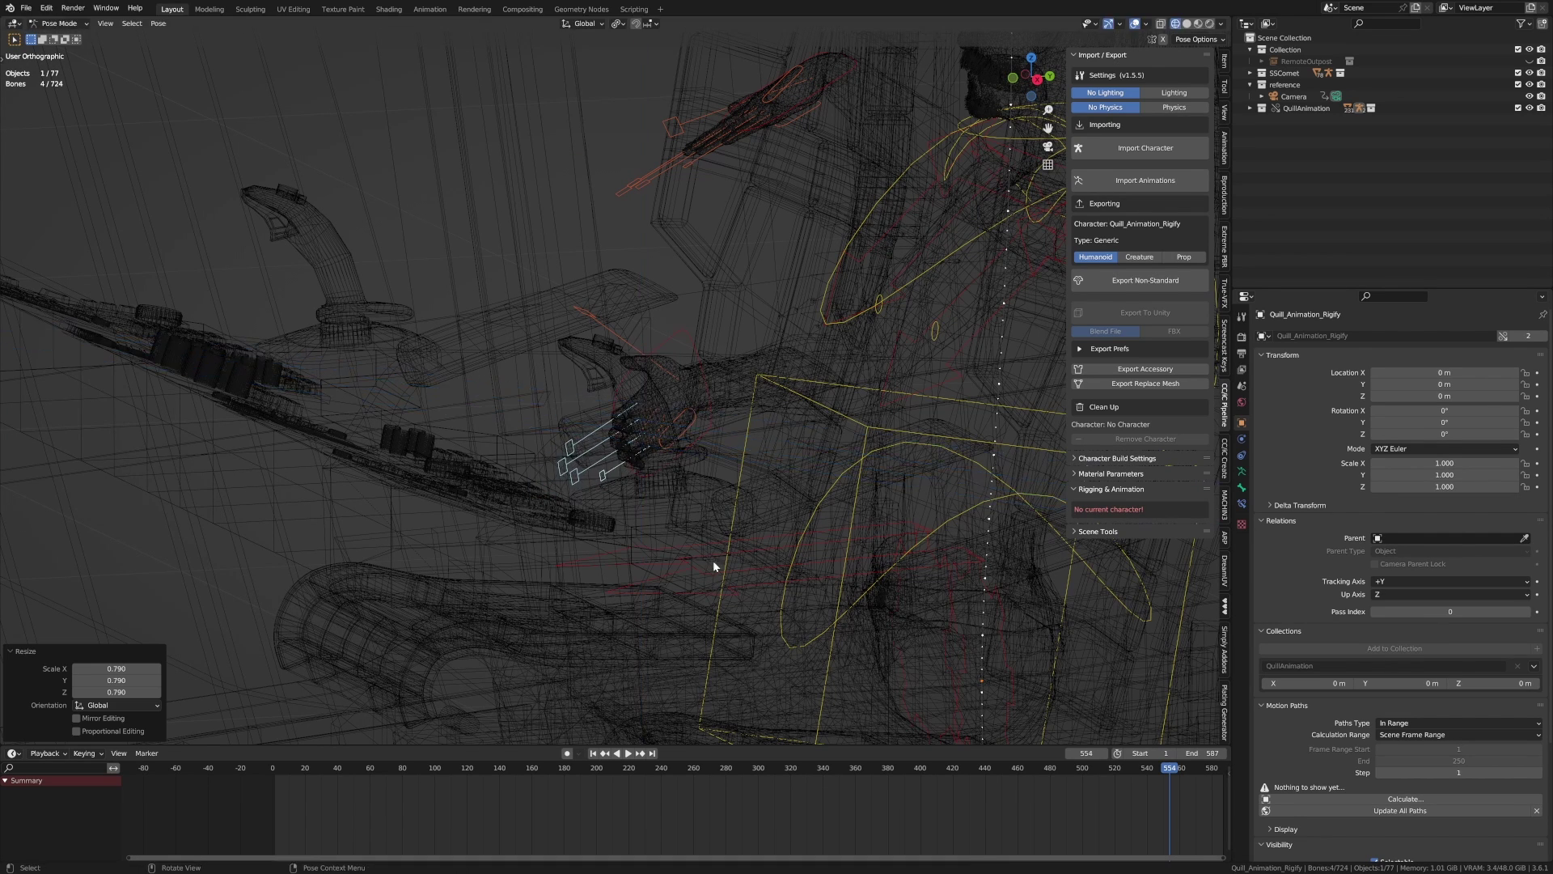
key("r")
key("x")
key("x")
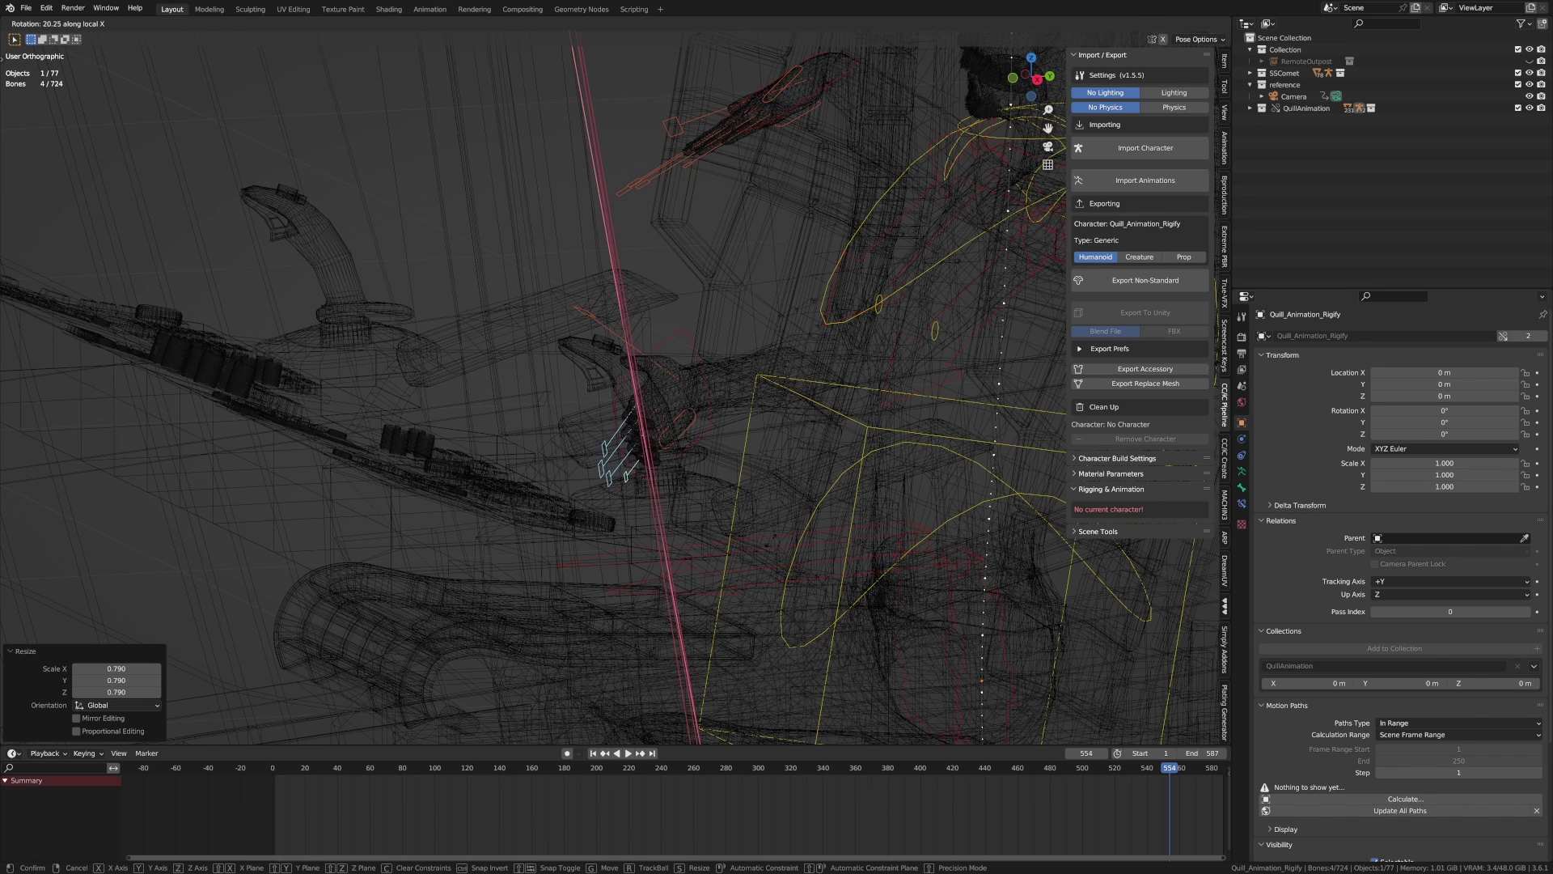
left_click(772, 536)
- Switch to solid shading and Object Mode, and hide the cockpit windshield mesh Cube.014
key("shift+z")
scroll(812, 534, "down", 5)
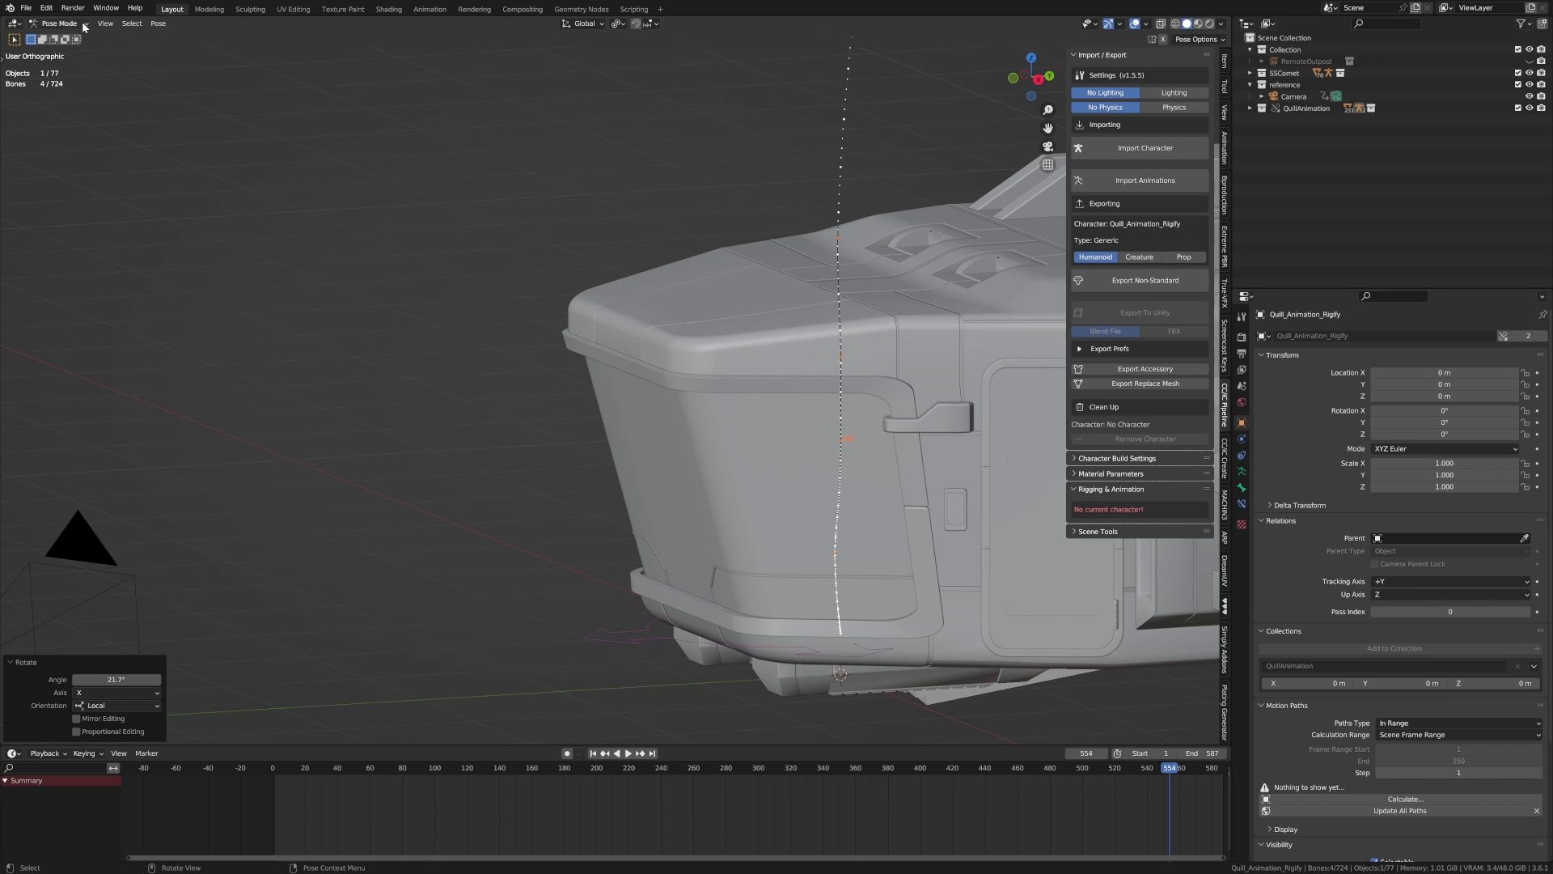
key("ctrl+Tab")
left_click(662, 470)
key("h")
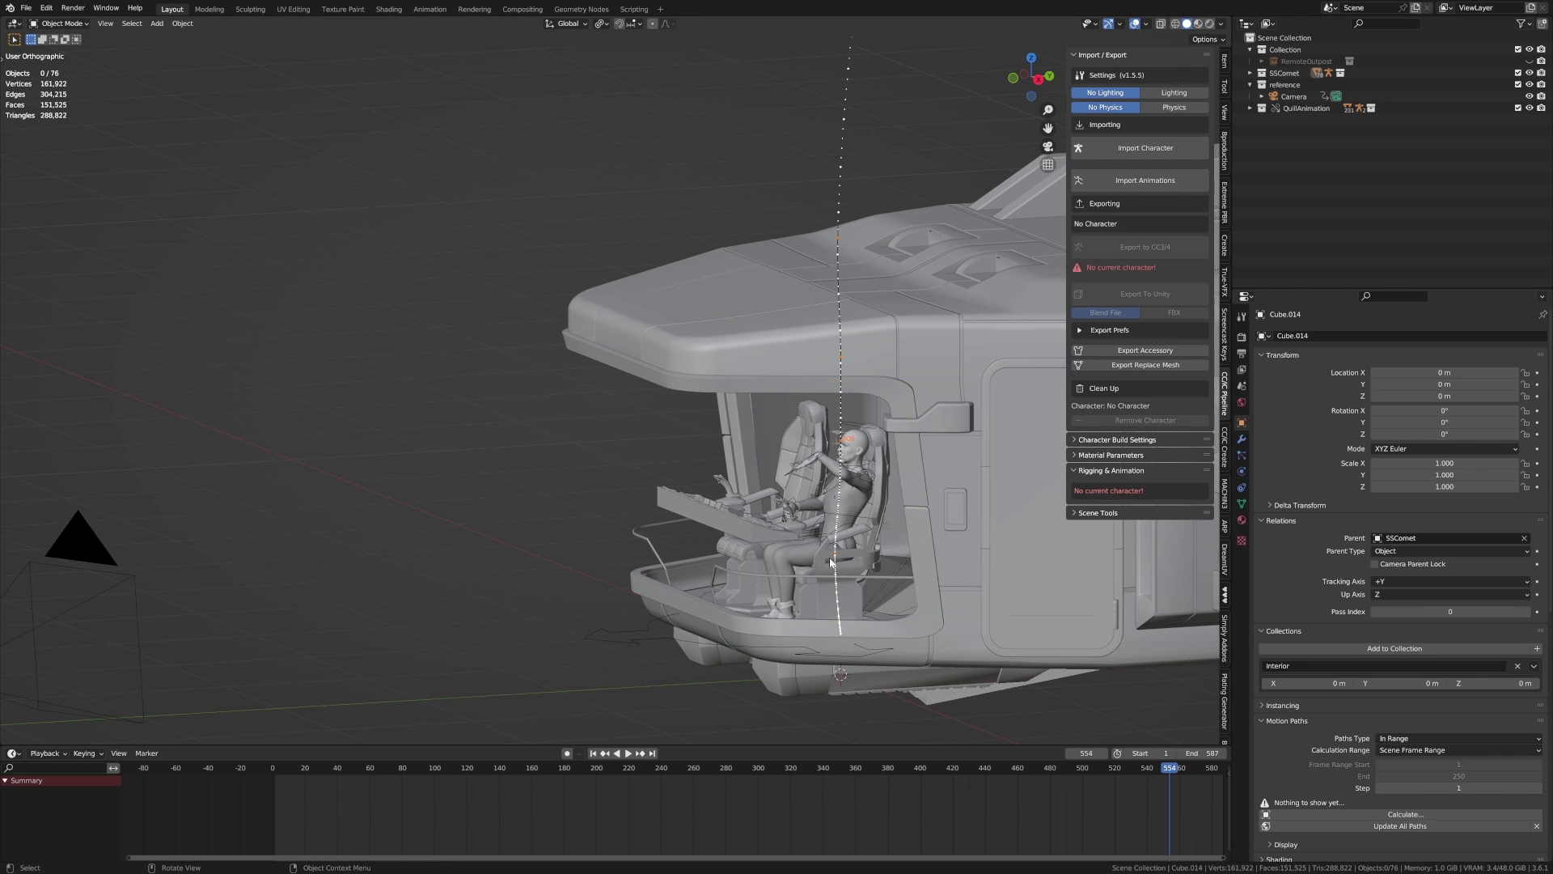
- Return to the selected right-hand finger controls in Pose Mode and rotate them around local X to wrap the fingers around the stick
scroll(826, 546, "up", 4)
middle_click_drag(804, 478, 848, 521)
scroll(752, 453, "up", 3)
middle_click_drag(752, 453, 829, 489)
middle_click_drag(773, 363, 676, 384)
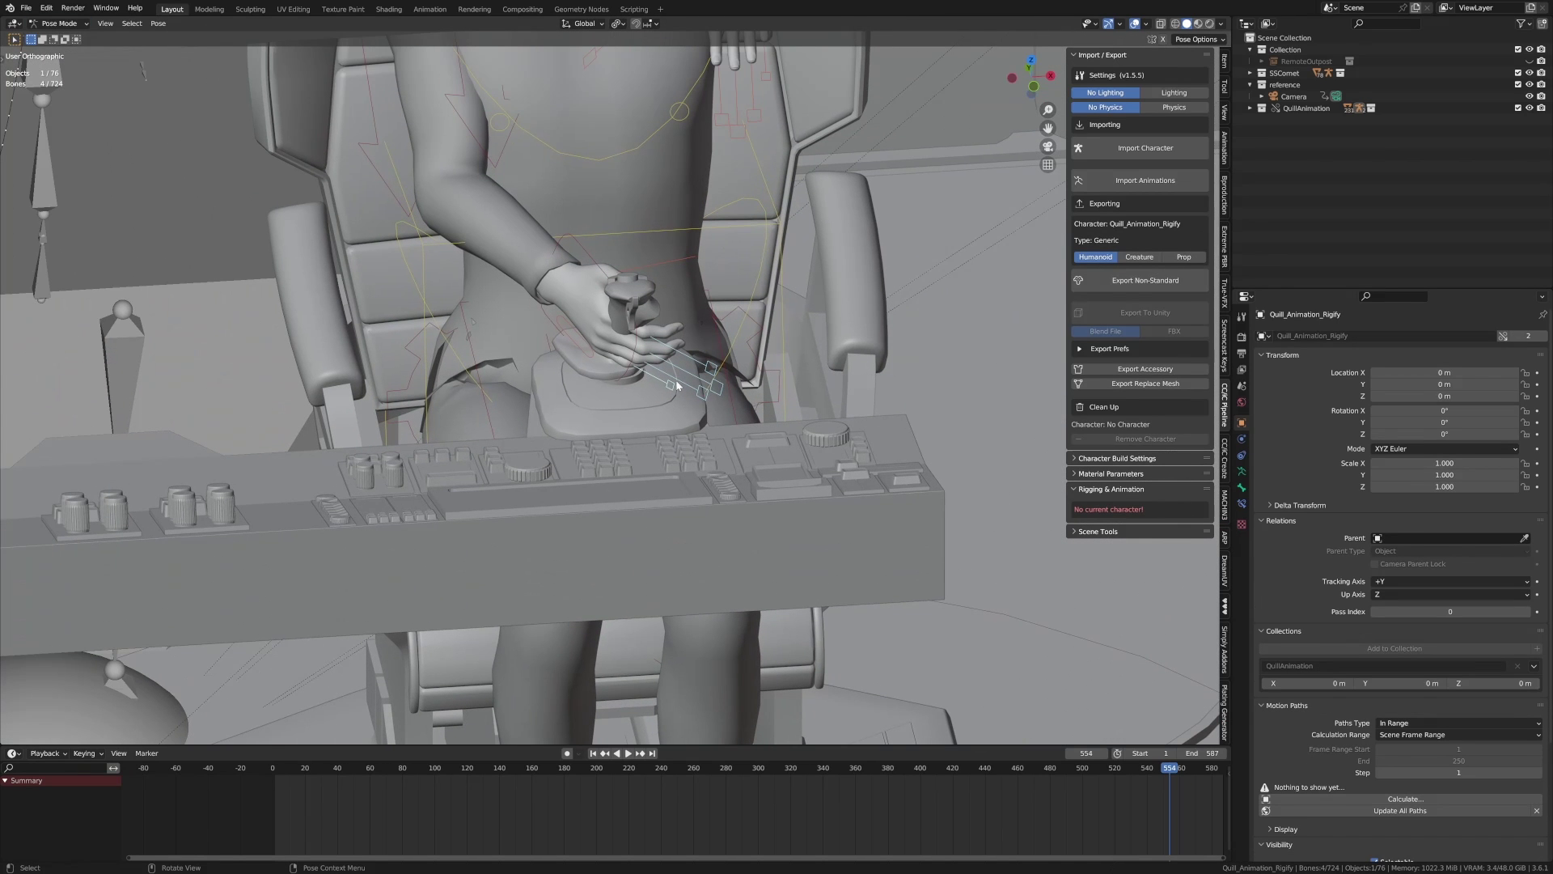
key("r")
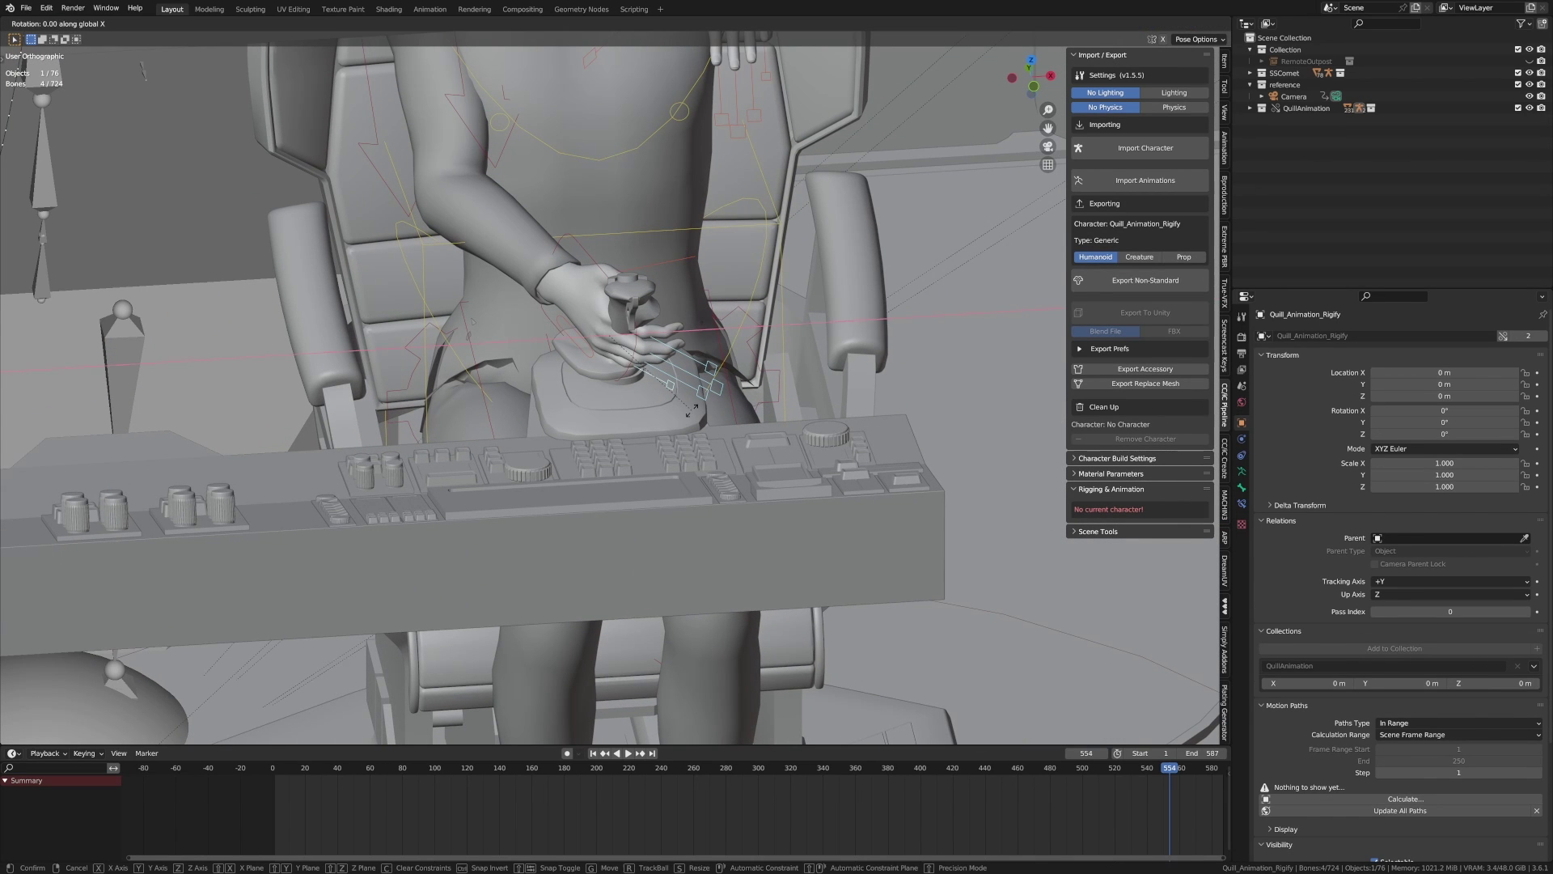
key("x")
key("x")
left_click(672, 354)
- Shift the right-hand control about -0.01 m in X, plus about -0.014 m in Y and 0.02 m in Z in side view, to fit the stick
left_click(631, 371)
key("g")
key("x")
left_click(632, 365)
key("KP_3")
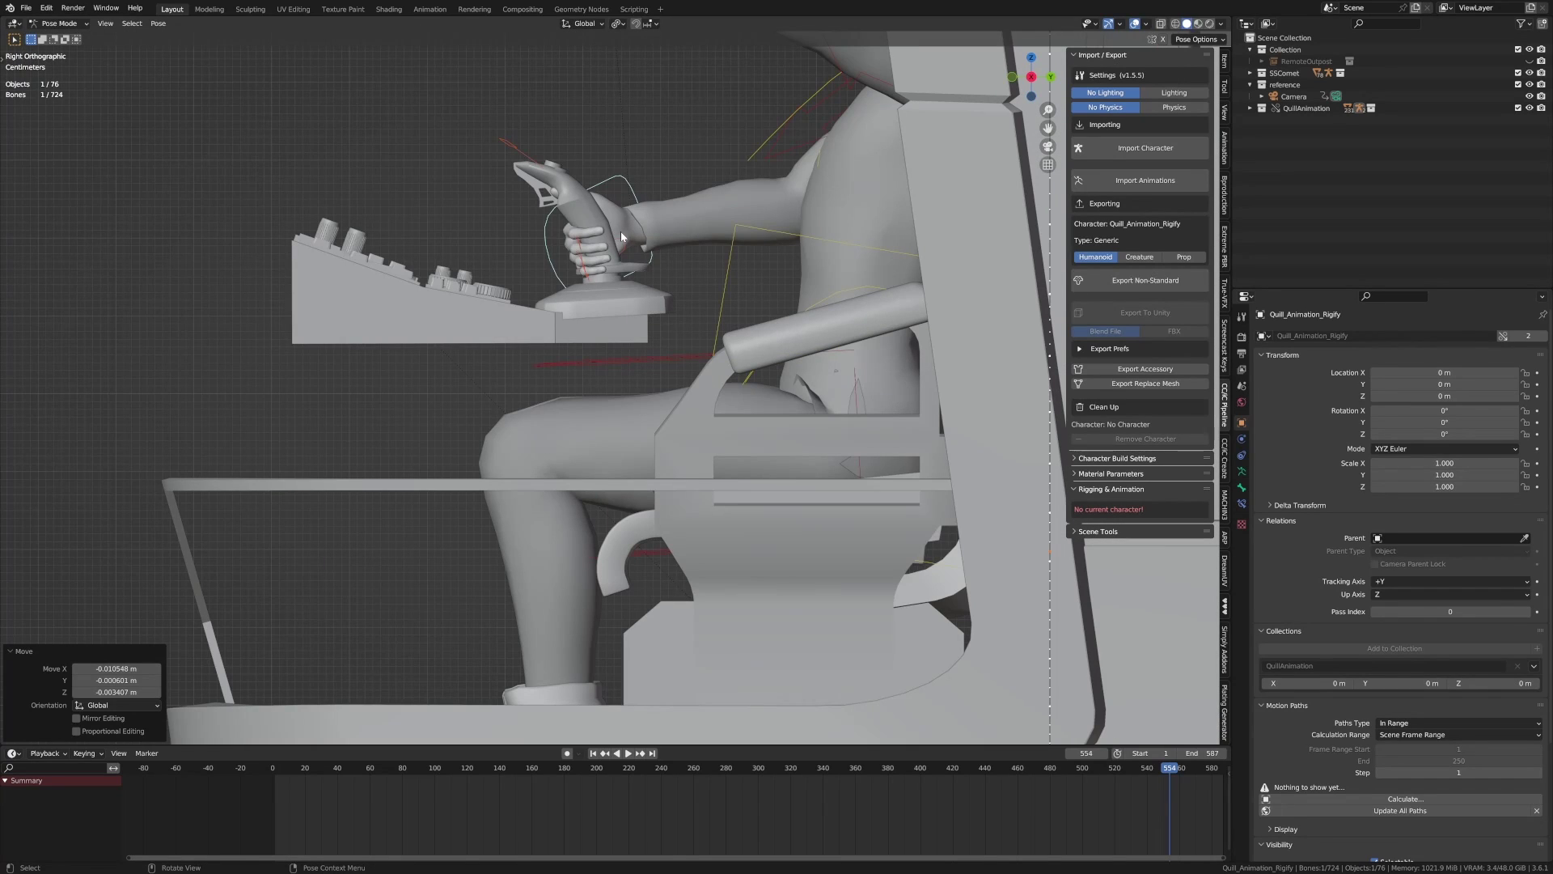
key("g")
left_click(611, 233)
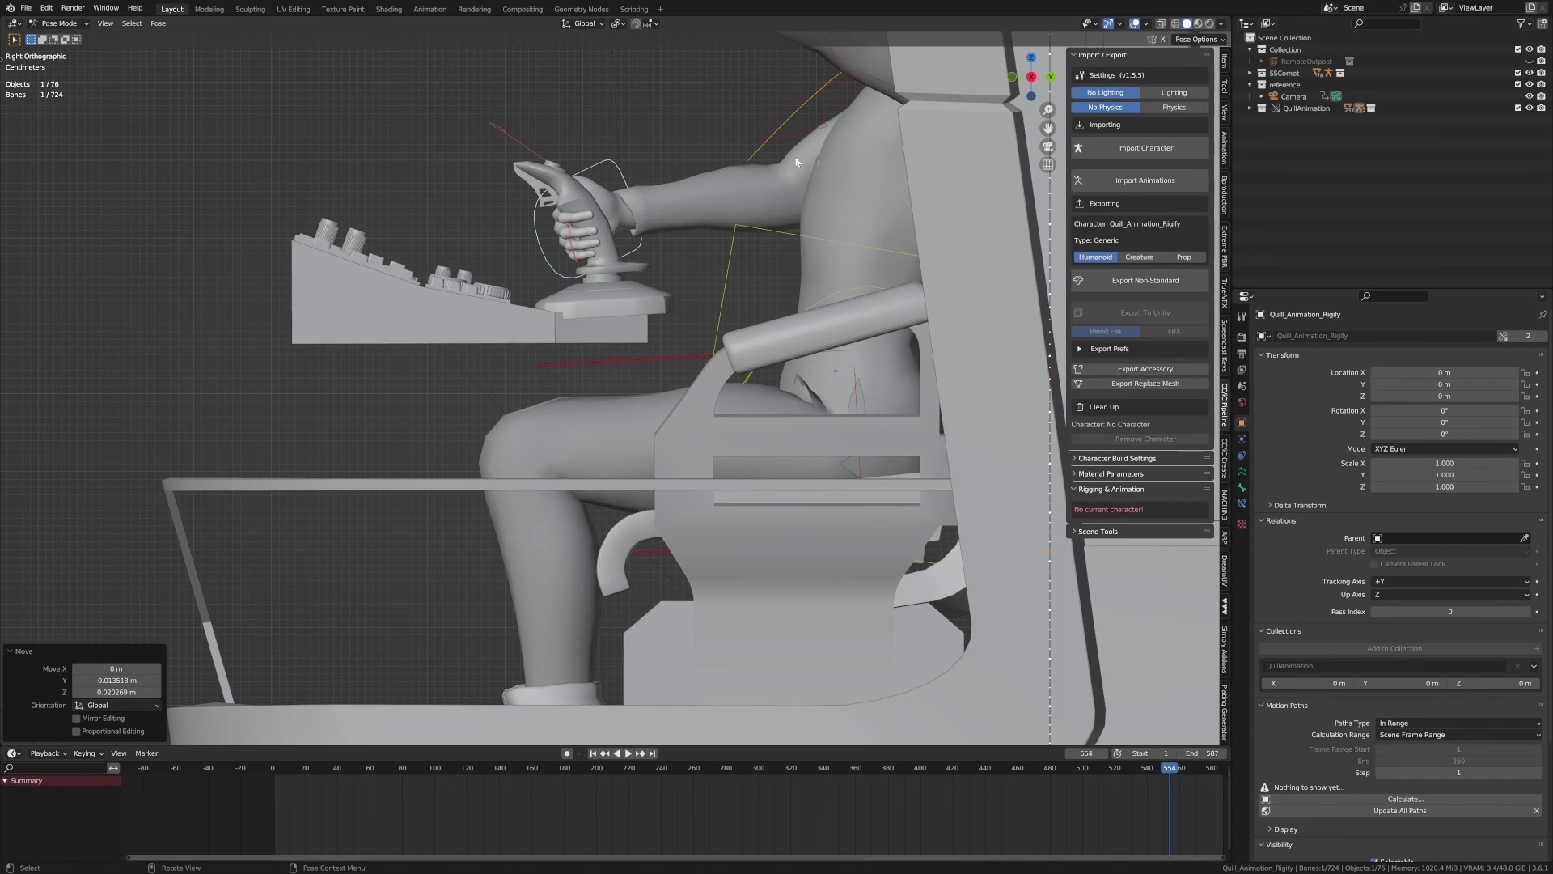
- Rotate the right thumb control about -18.6° around the global X axis
middle_click_drag(593, 192, 632, 214)
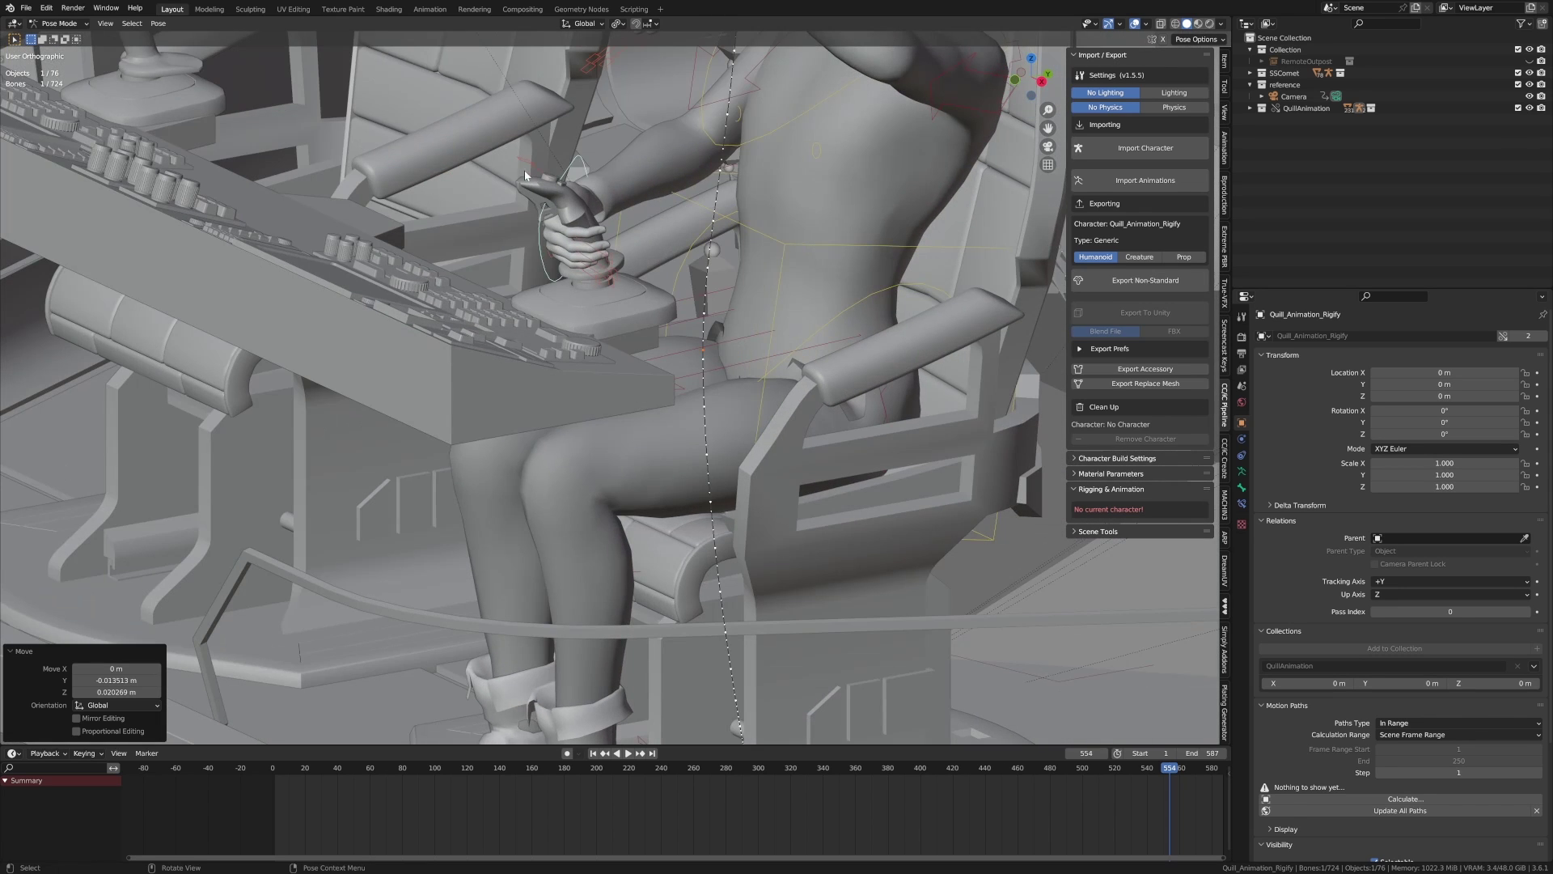
middle_click_drag(540, 200, 658, 283)
key("r")
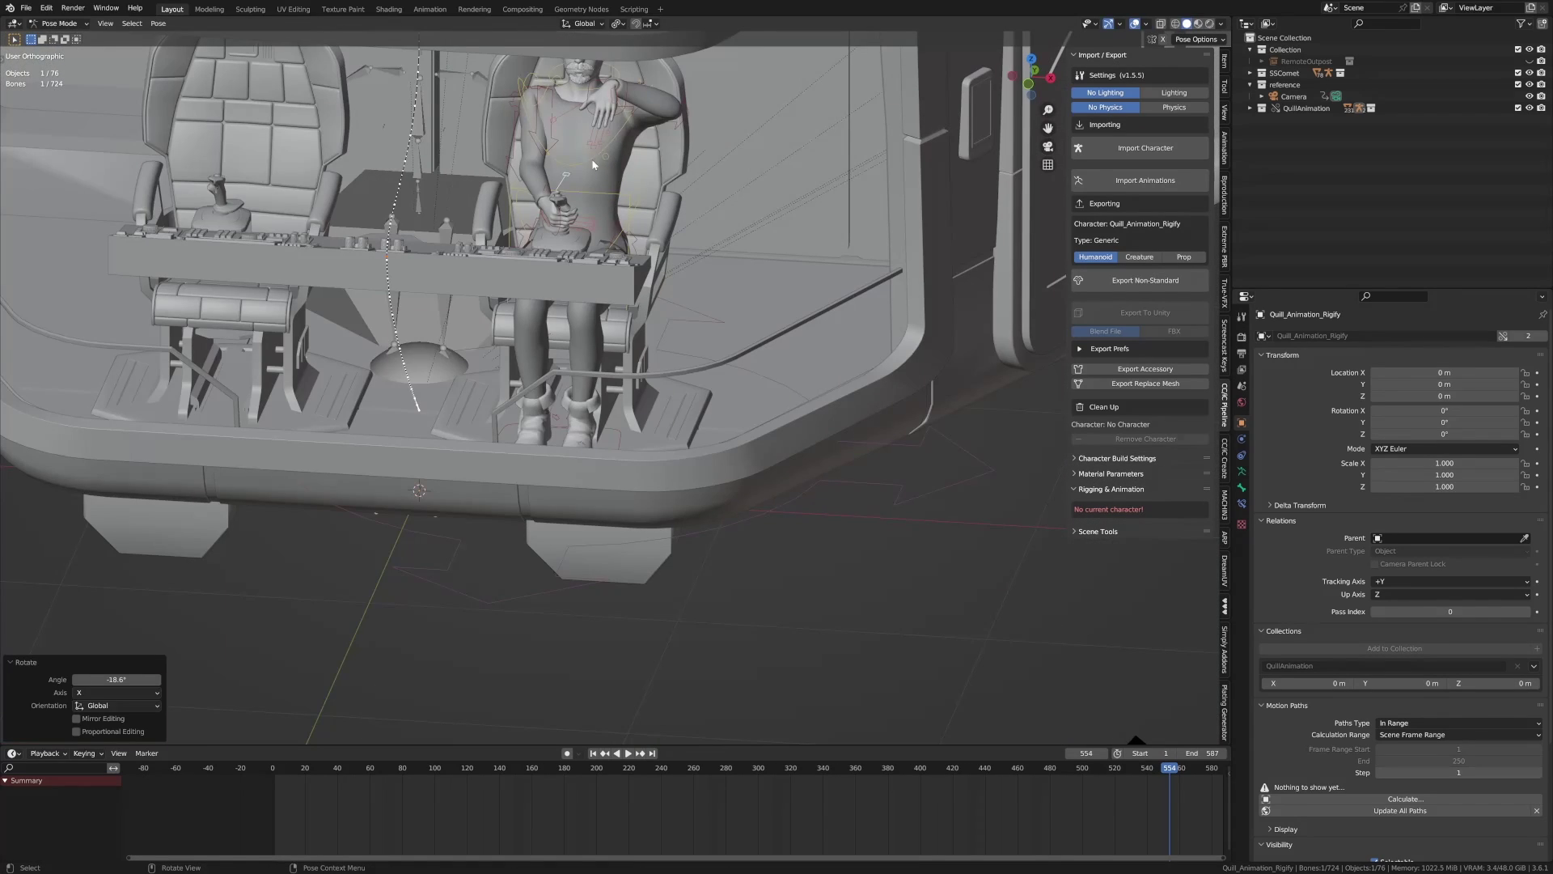
left_click(555, 100)
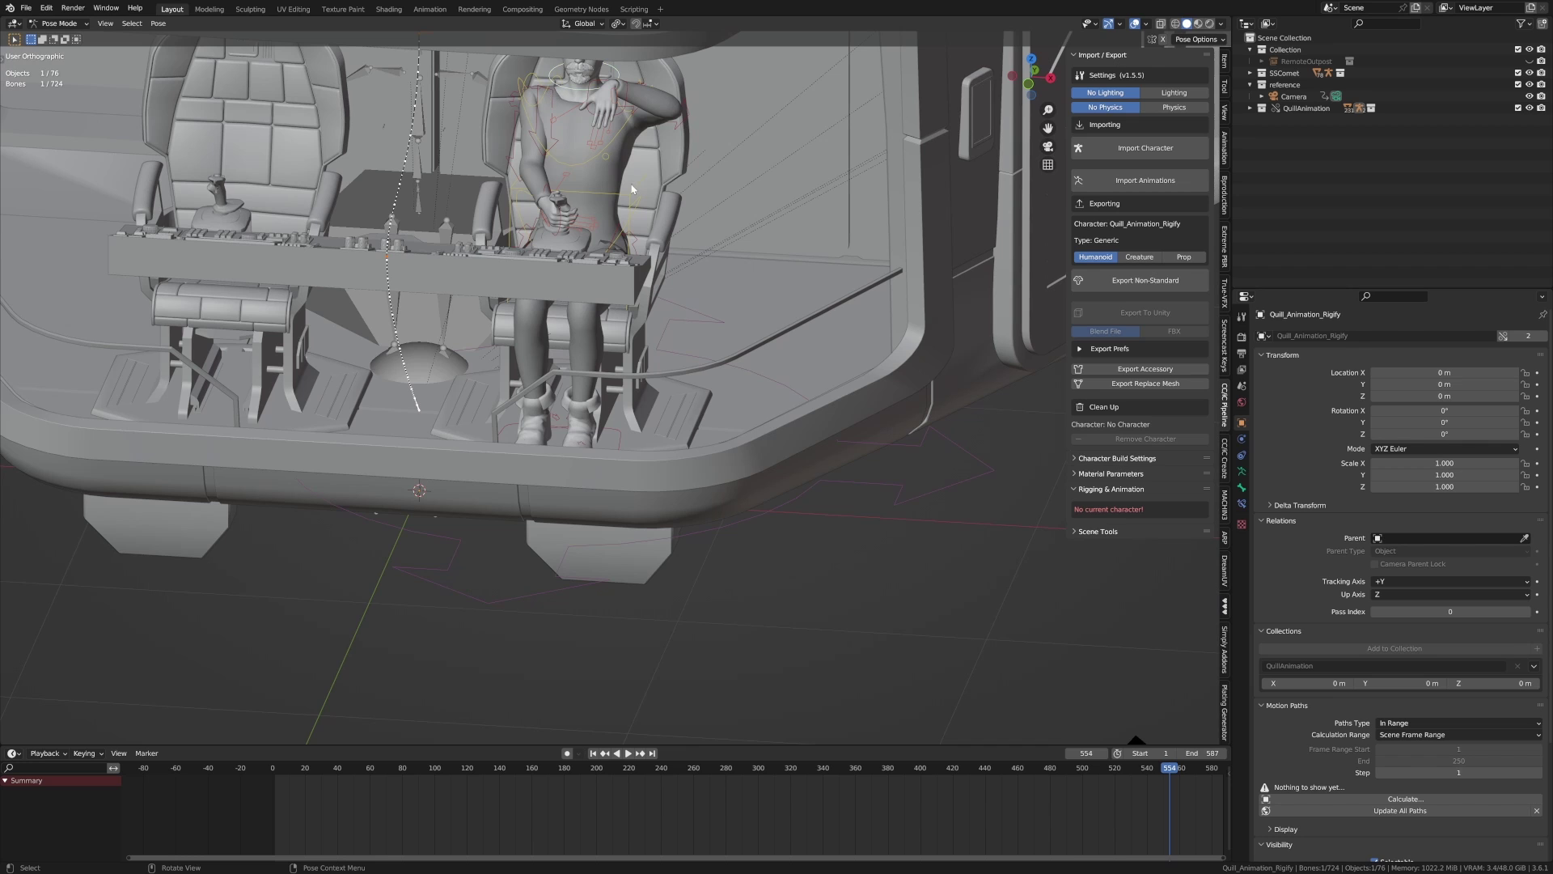
- Rotate the chest control about 18.8° around global Z and about -18.2° in front view
key("r")
key("z")
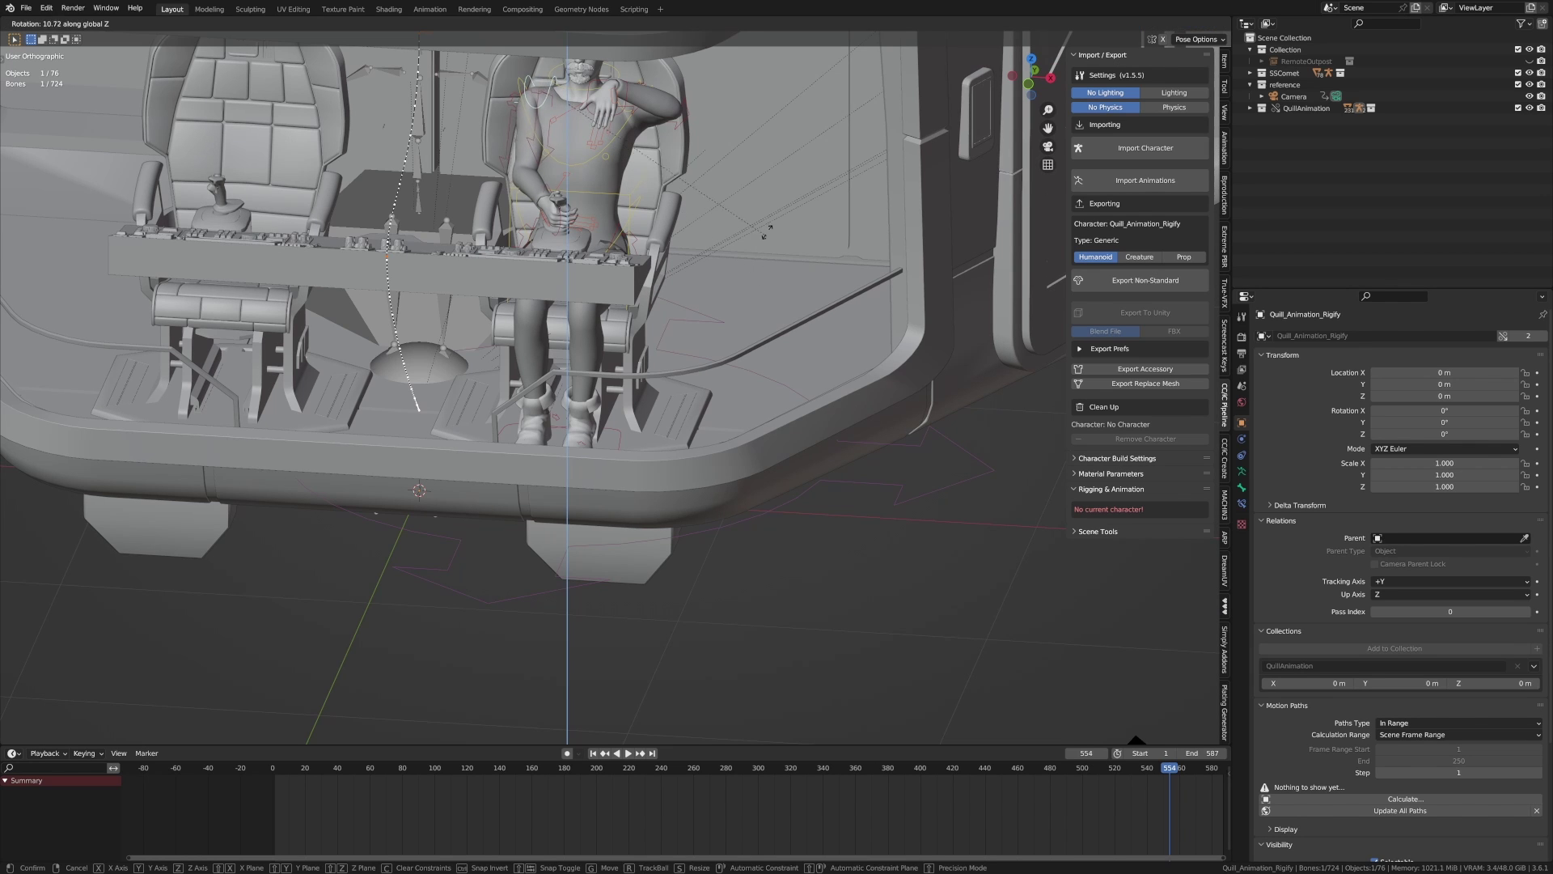
left_click(757, 194)
key("KP_3")
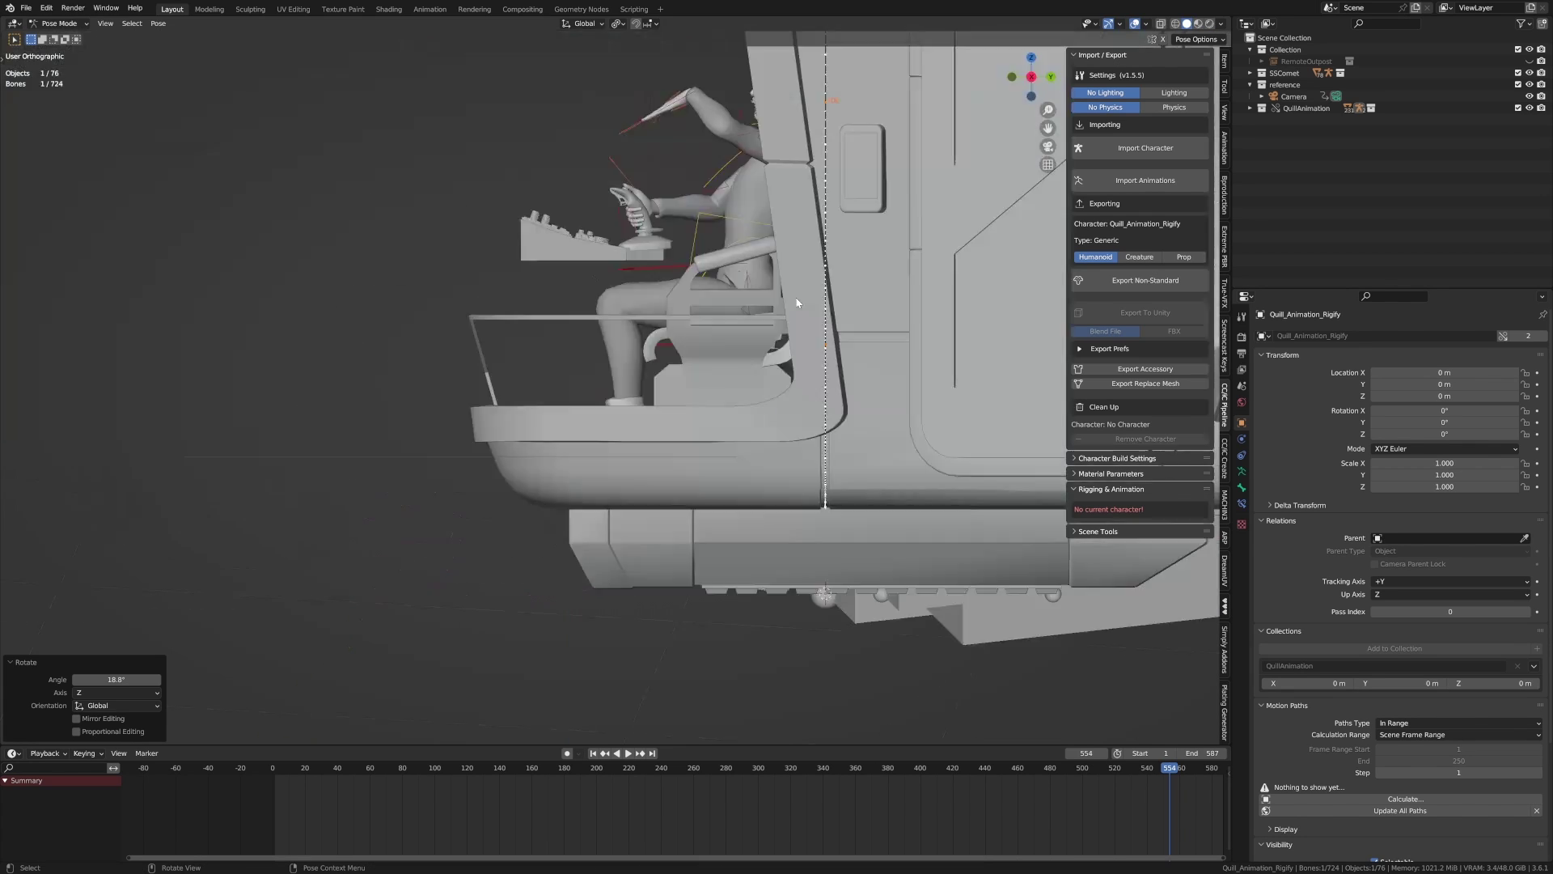
key("KP_1")
key("r")
left_click(801, 188)
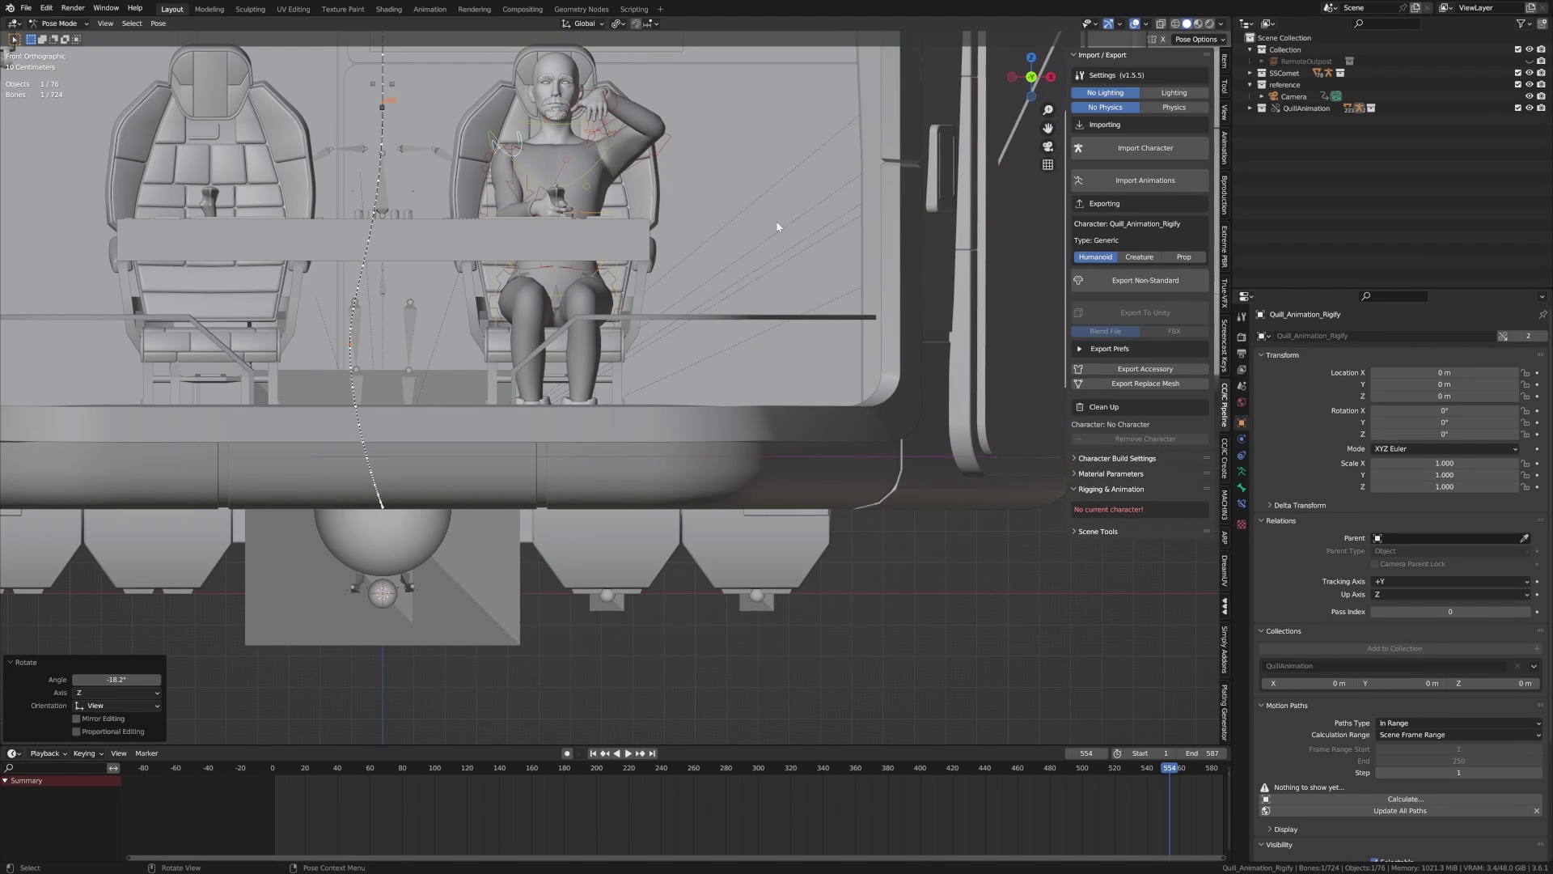
- In side view, rotate the chest control about -11.8° and shift the torso control about 0.003 m in Y, using wireframe temporarily
key("KP_3")
key("z")
left_click(748, 267)
key("r")
left_click(922, 263)
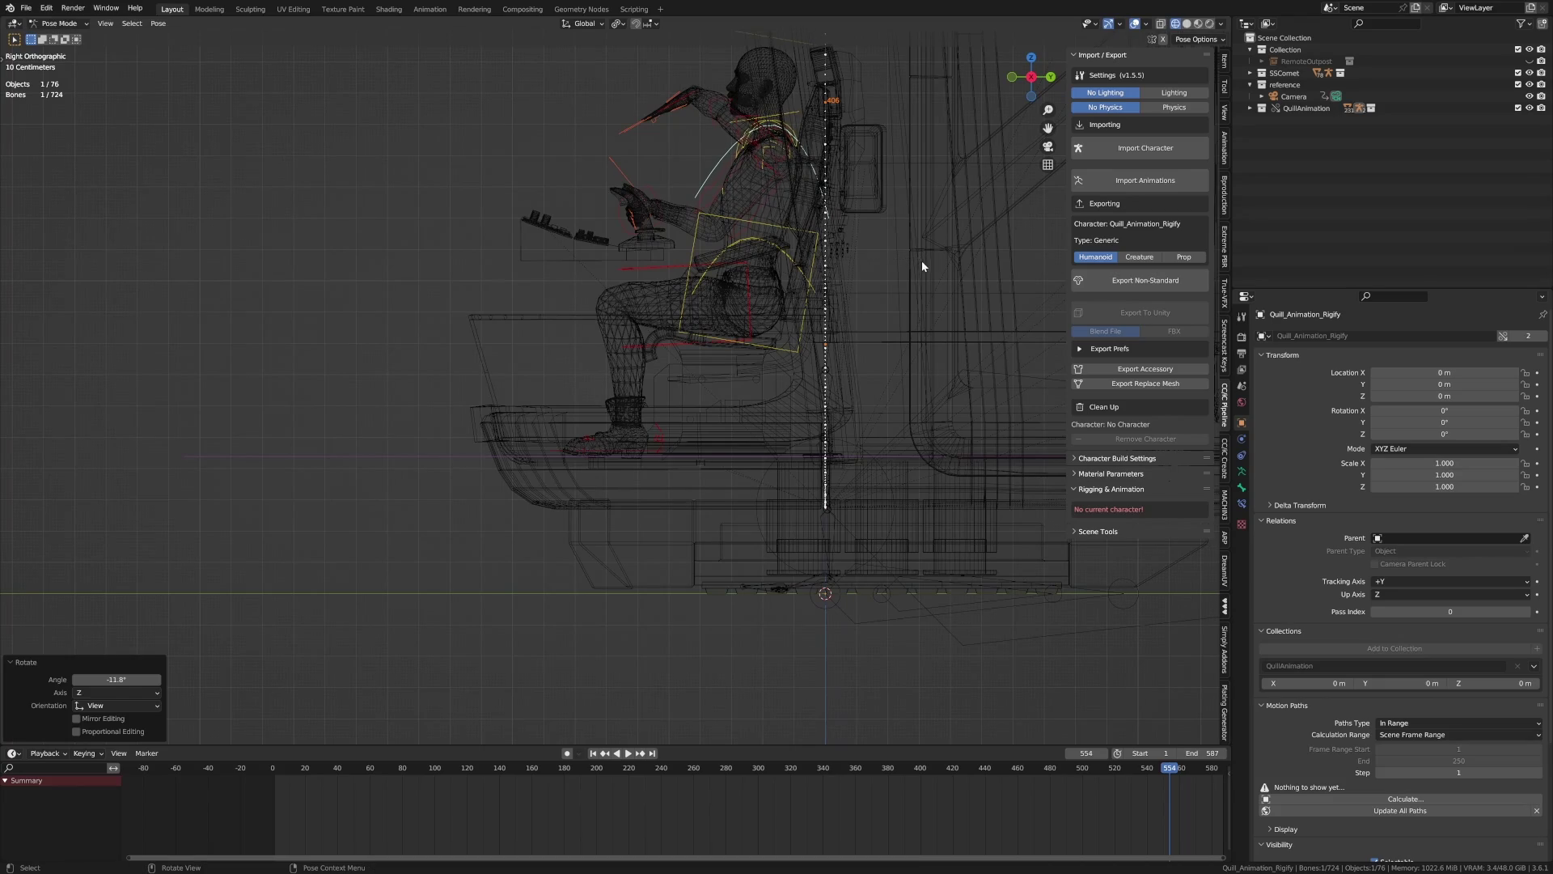
key("g")
left_click(837, 264)
mouse_move(623, 118)
middle_mouse_down()
mouse_move(642, 166)
mouse_move(586, 109)
middle_mouse_up()
scroll(585, 109, "up", 5)
key("z")
left_click(597, 378)
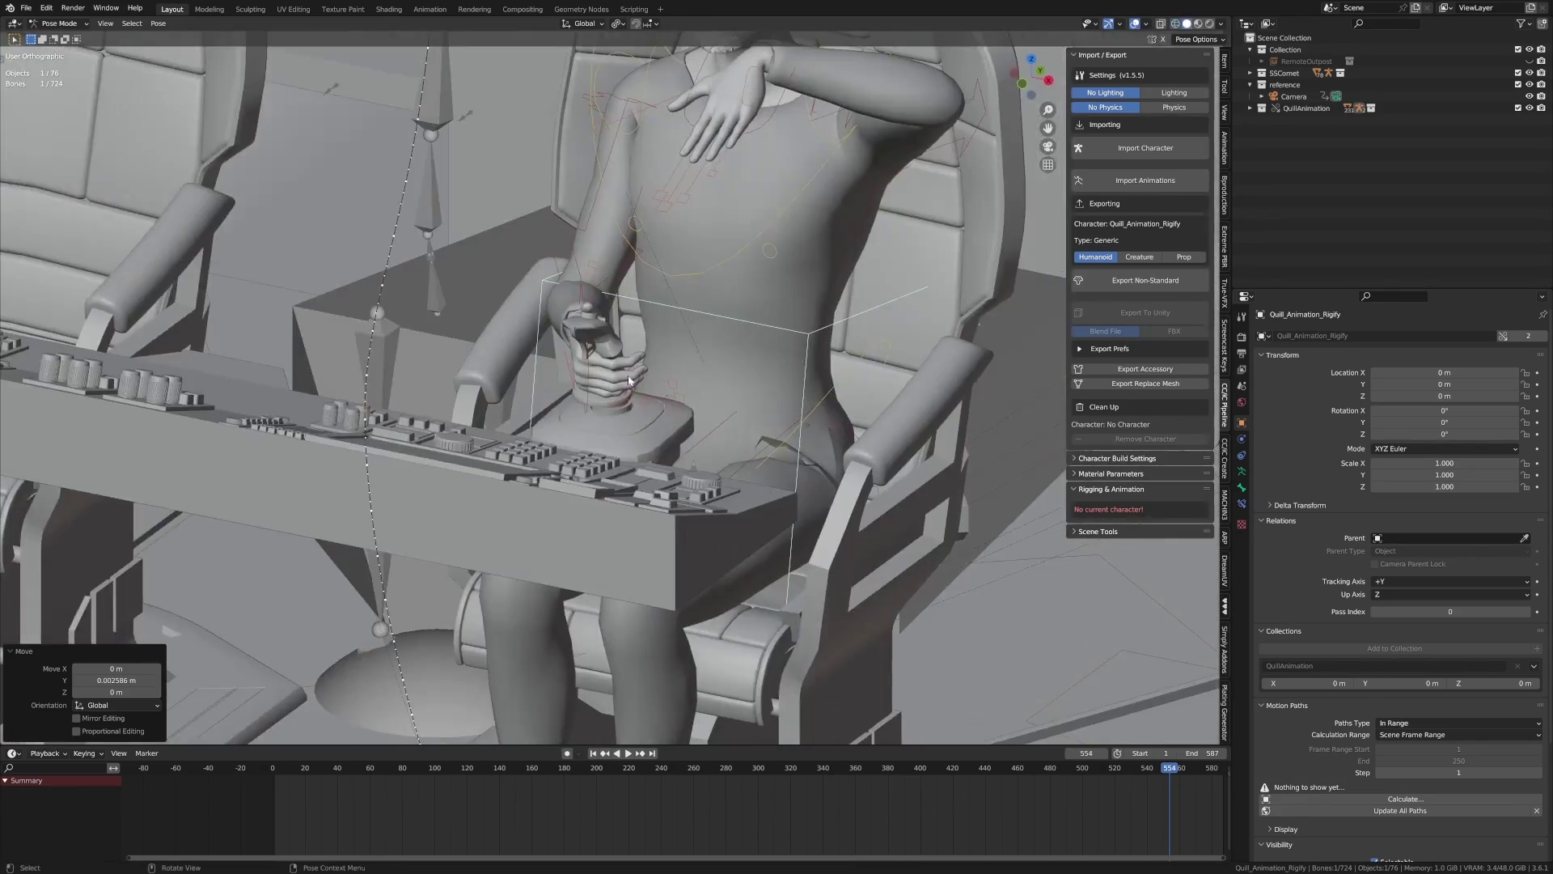
- Lower the left hand control towards the console in side view and rotate it about 43.6°
left_click(768, 138)
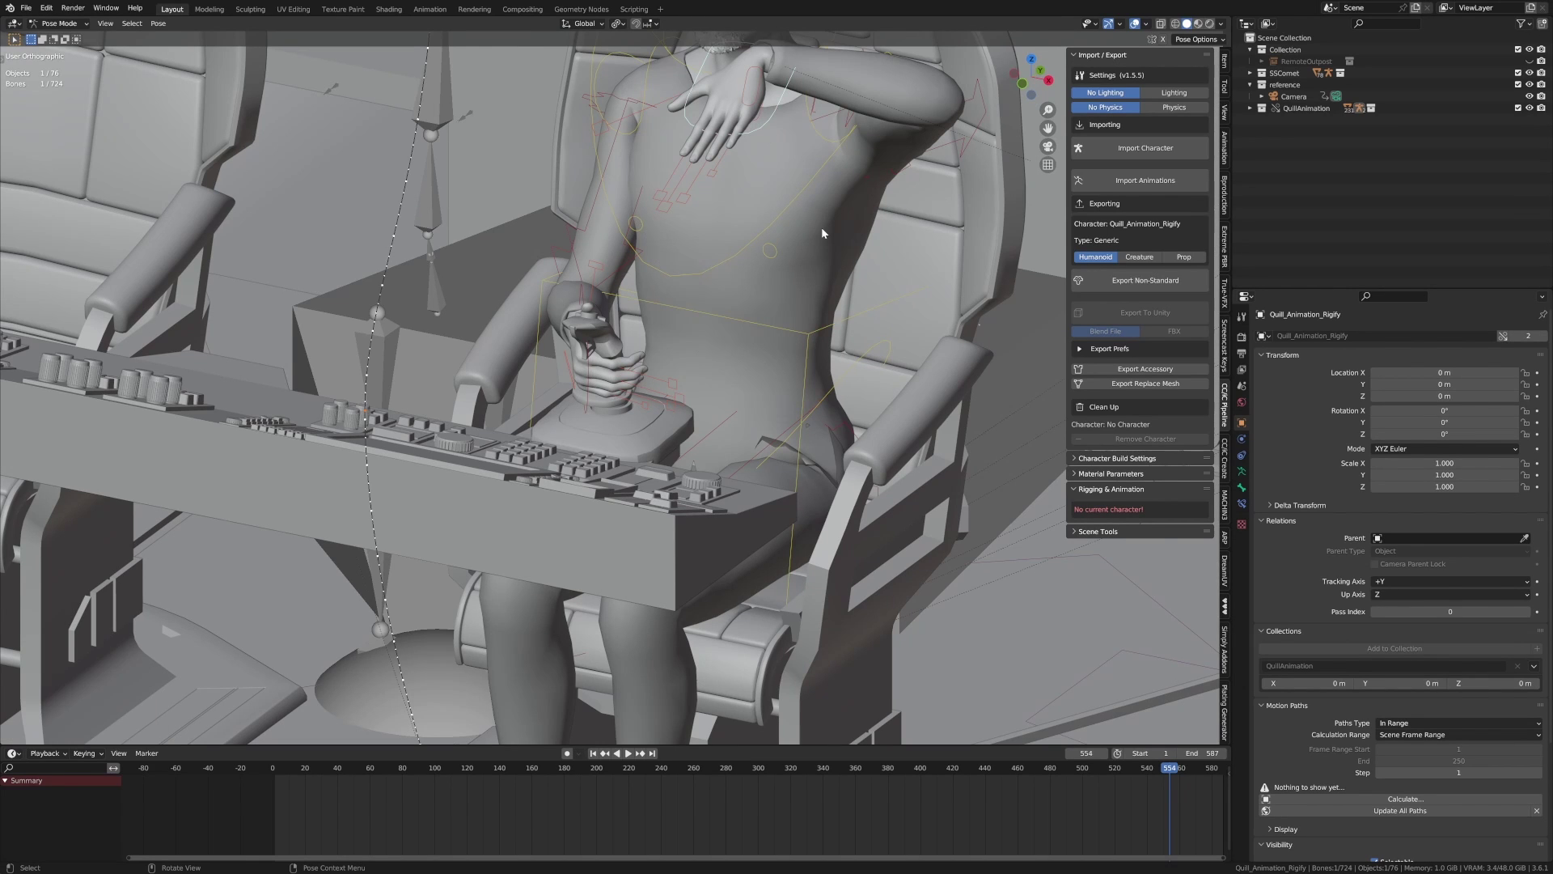
key("KP_3")
key("g")
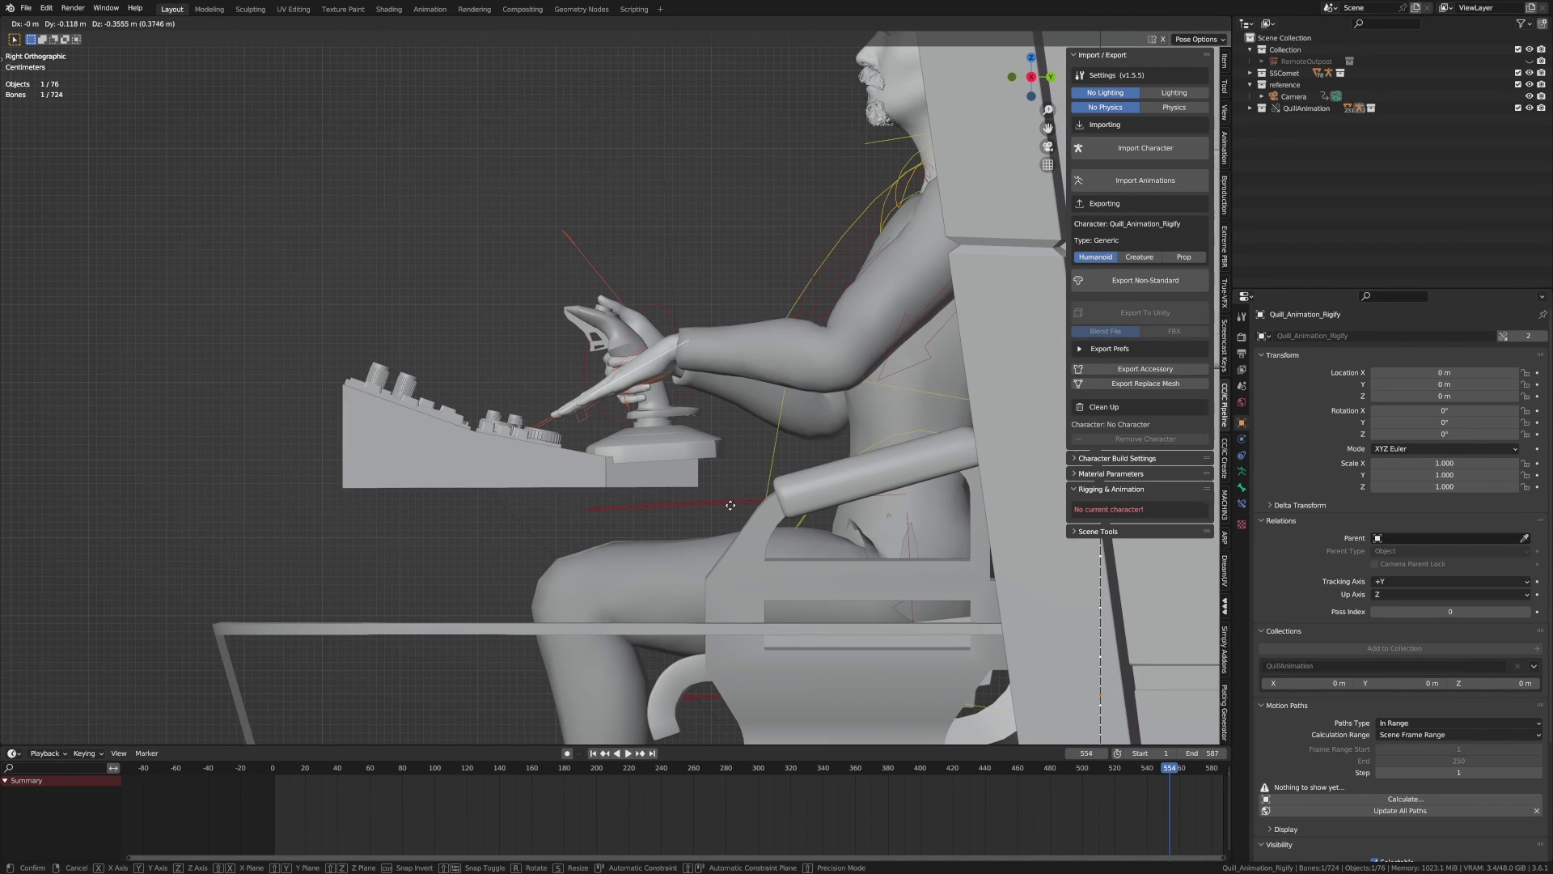
key("r")
left_click(730, 506)
key("r")
left_click(595, 530)
- Refine the left hand control's position and rotation in side view so the palm rests on the console
key("g")
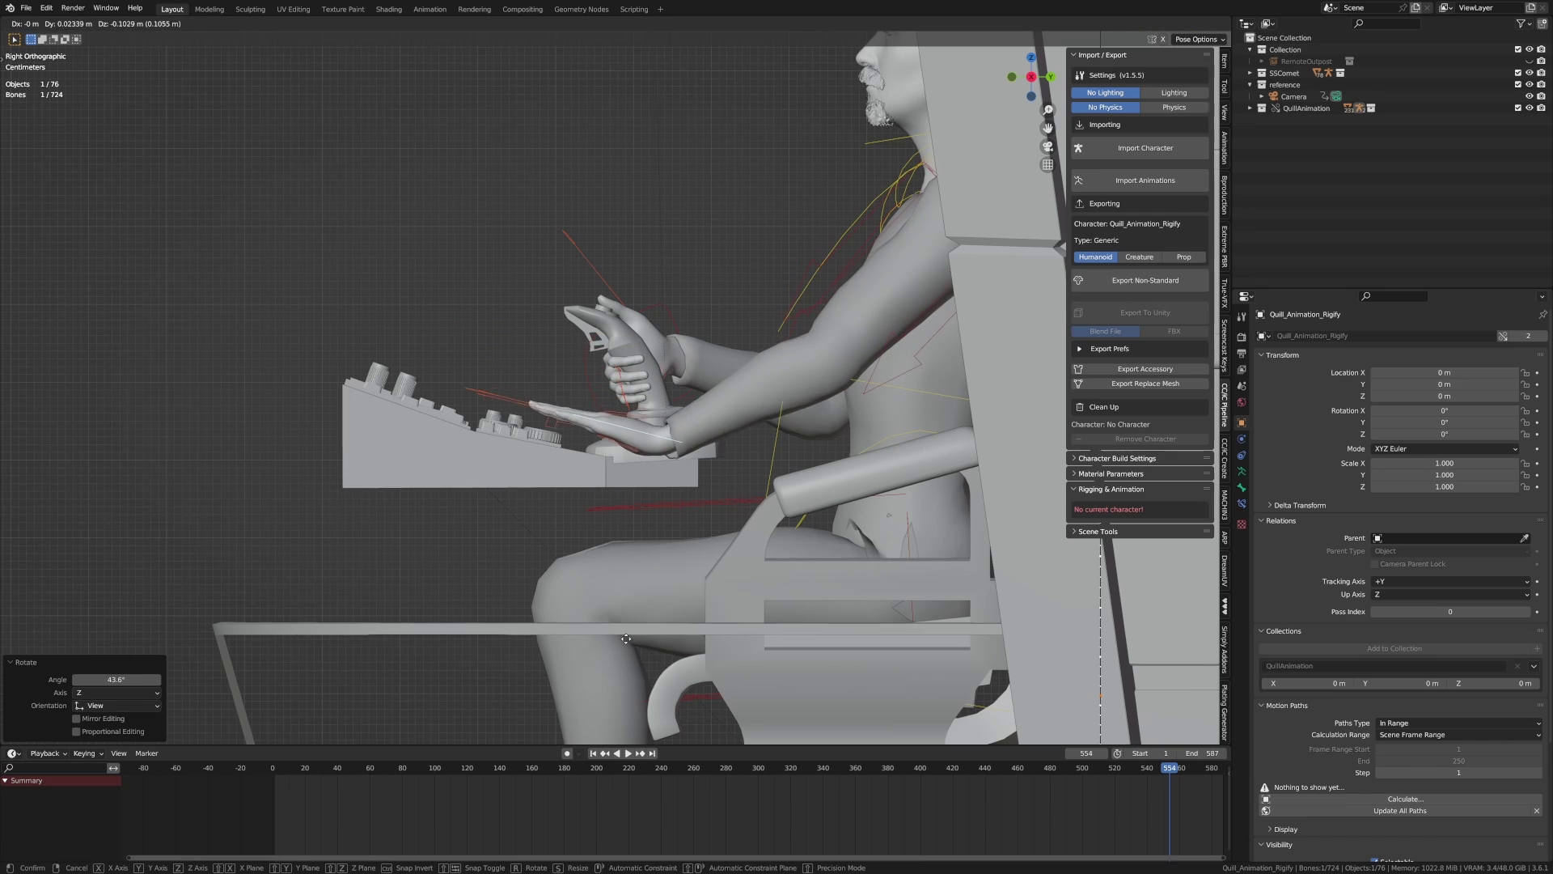
left_click(745, 535)
key("r")
left_click(745, 503)
key("g")
left_click(743, 493)
middle_click_drag(646, 425, 716, 461)
scroll(717, 466, "up", 4)
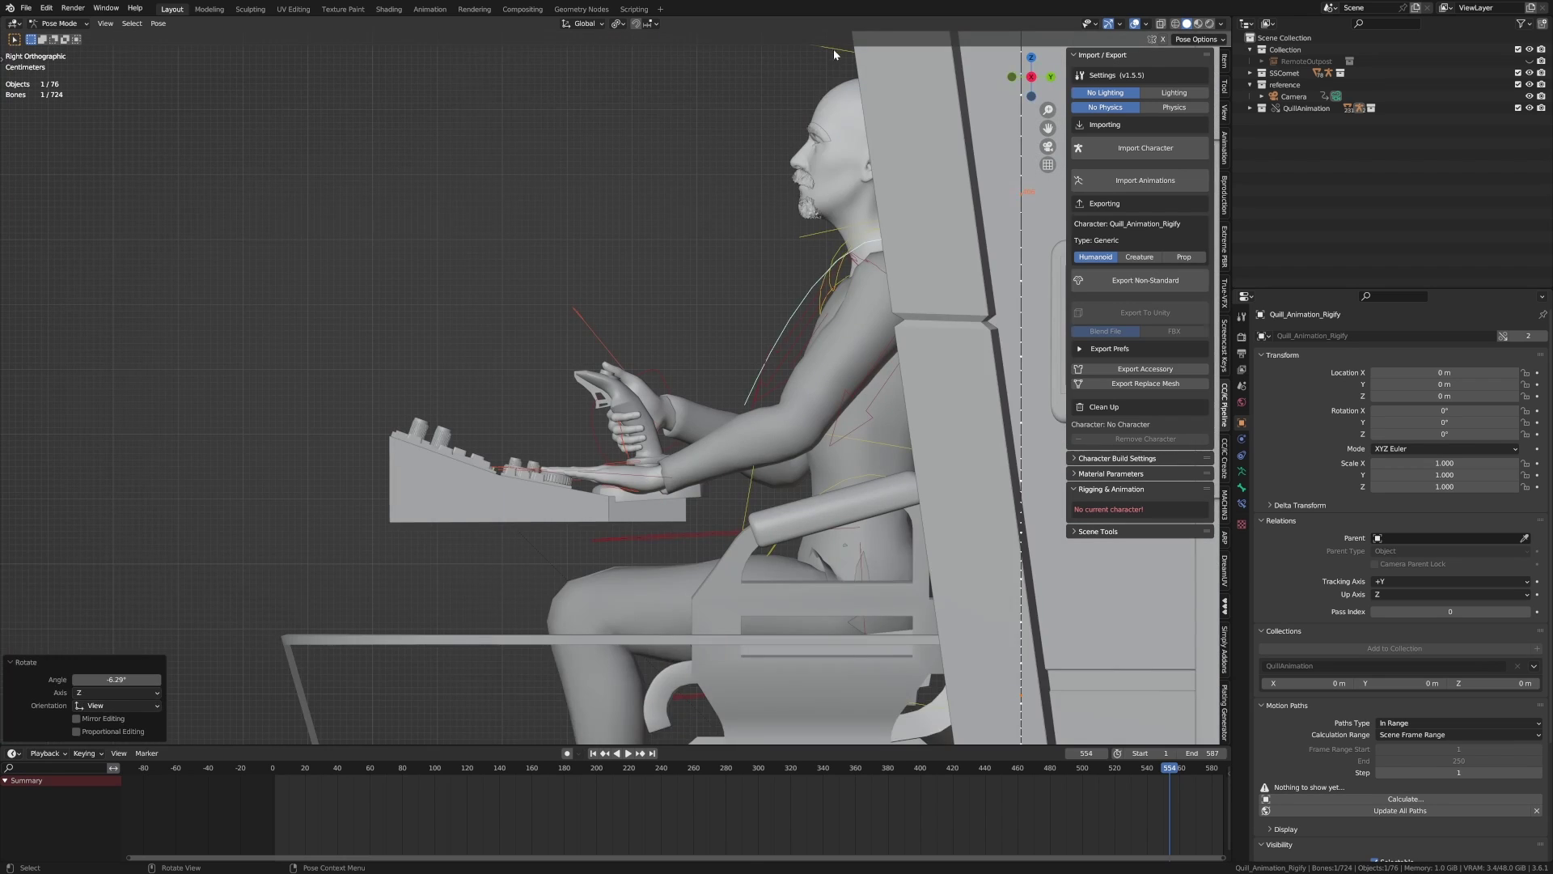
- Rotate the head control about -23.4° in side view so the character looks down at the controls
left_click(834, 50)
middle_click_drag(837, 198, 746, 317, "shift")
key("r")
left_click(886, 343)
middle_click_drag(756, 410, 797, 485)
scroll(767, 513, "down", 5)
middle_click_drag(746, 704, 744, 762)
middle_click_drag(793, 623, 773, 481, "shift")
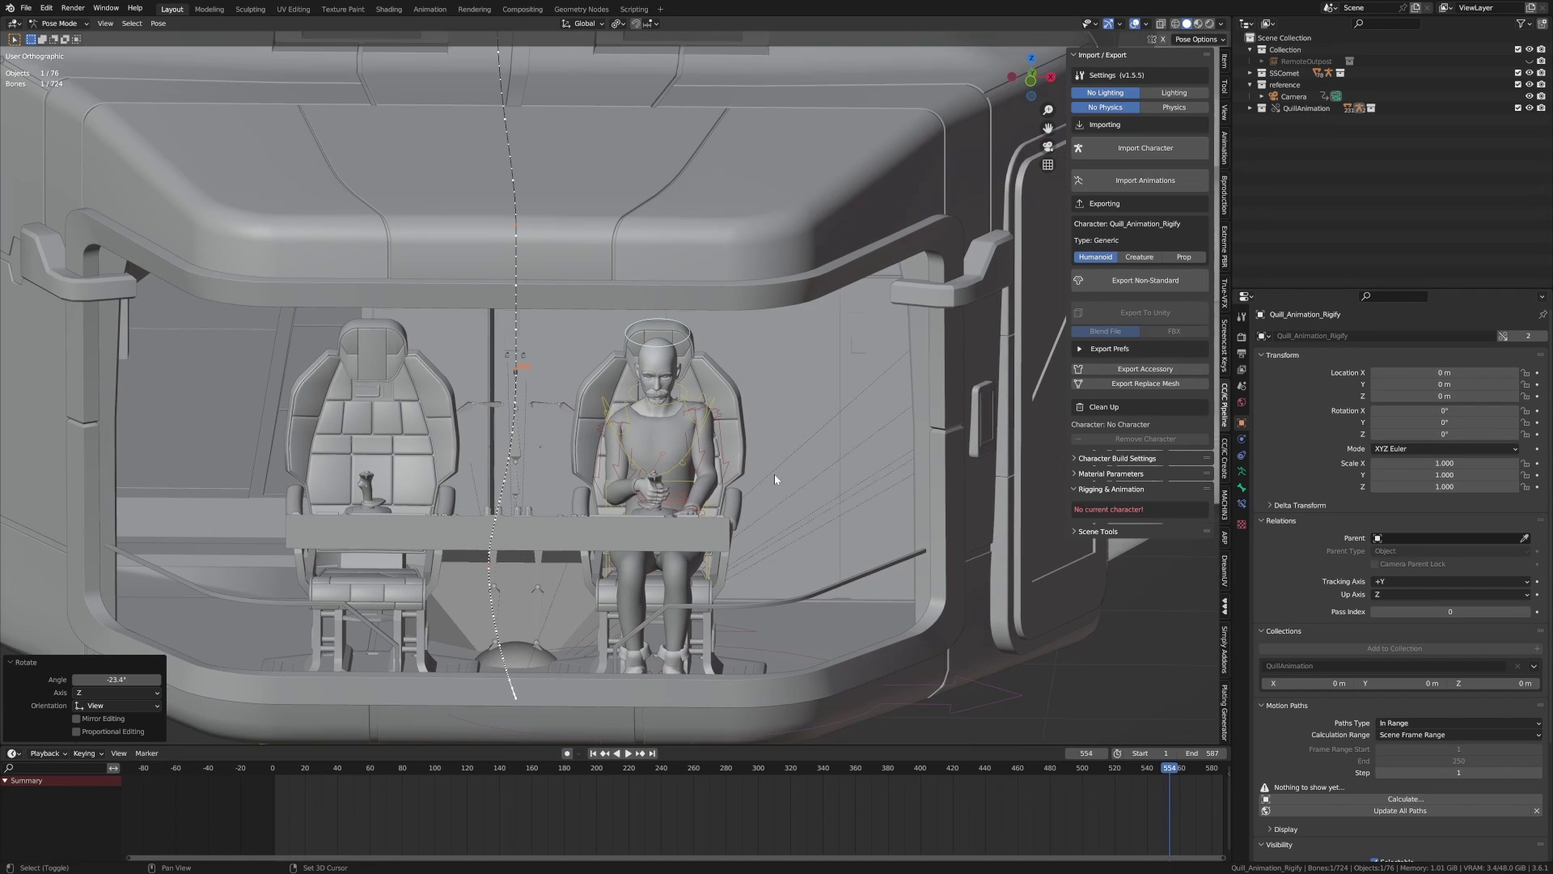
- Play the animation from an earlier frame to check whether the character follows the ship, and return to frame 554
left_click(348, 775)
key("space")
key("space")
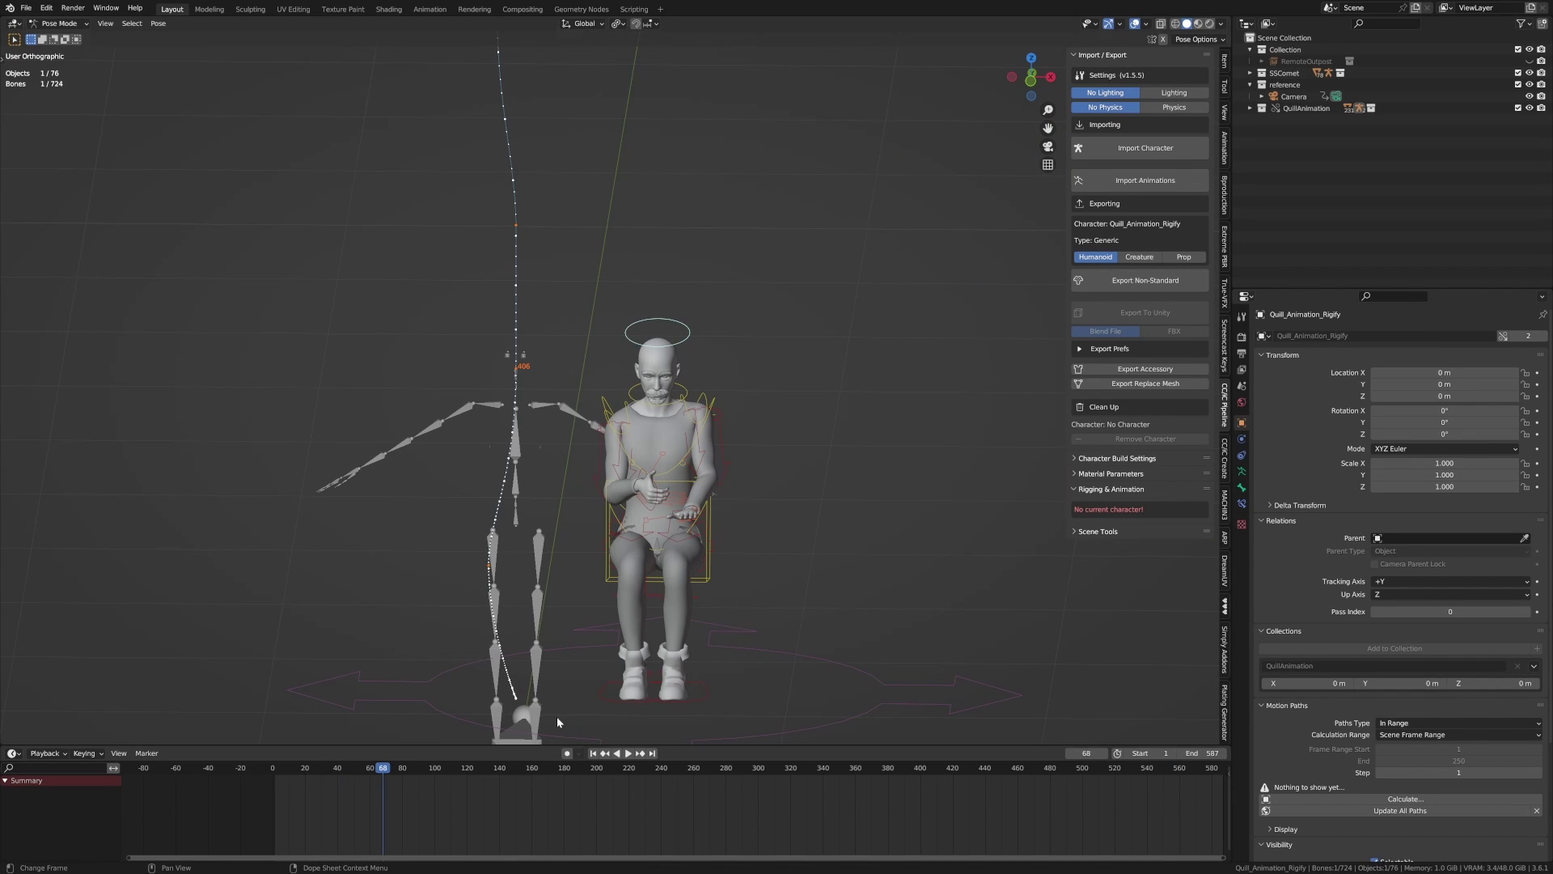
key("ctrl+z")
- Switch to Object Mode and parent the Quill rig to the SSComet armature with Object (Keep Transform)
middle_click_drag(886, 560, 735, 585)
left_click(58, 23)
left_click(57, 30)
scroll(668, 406, "down", 5)
middle_click_drag(669, 406, 738, 370)
middle_click_drag(559, 356, 864, 478)
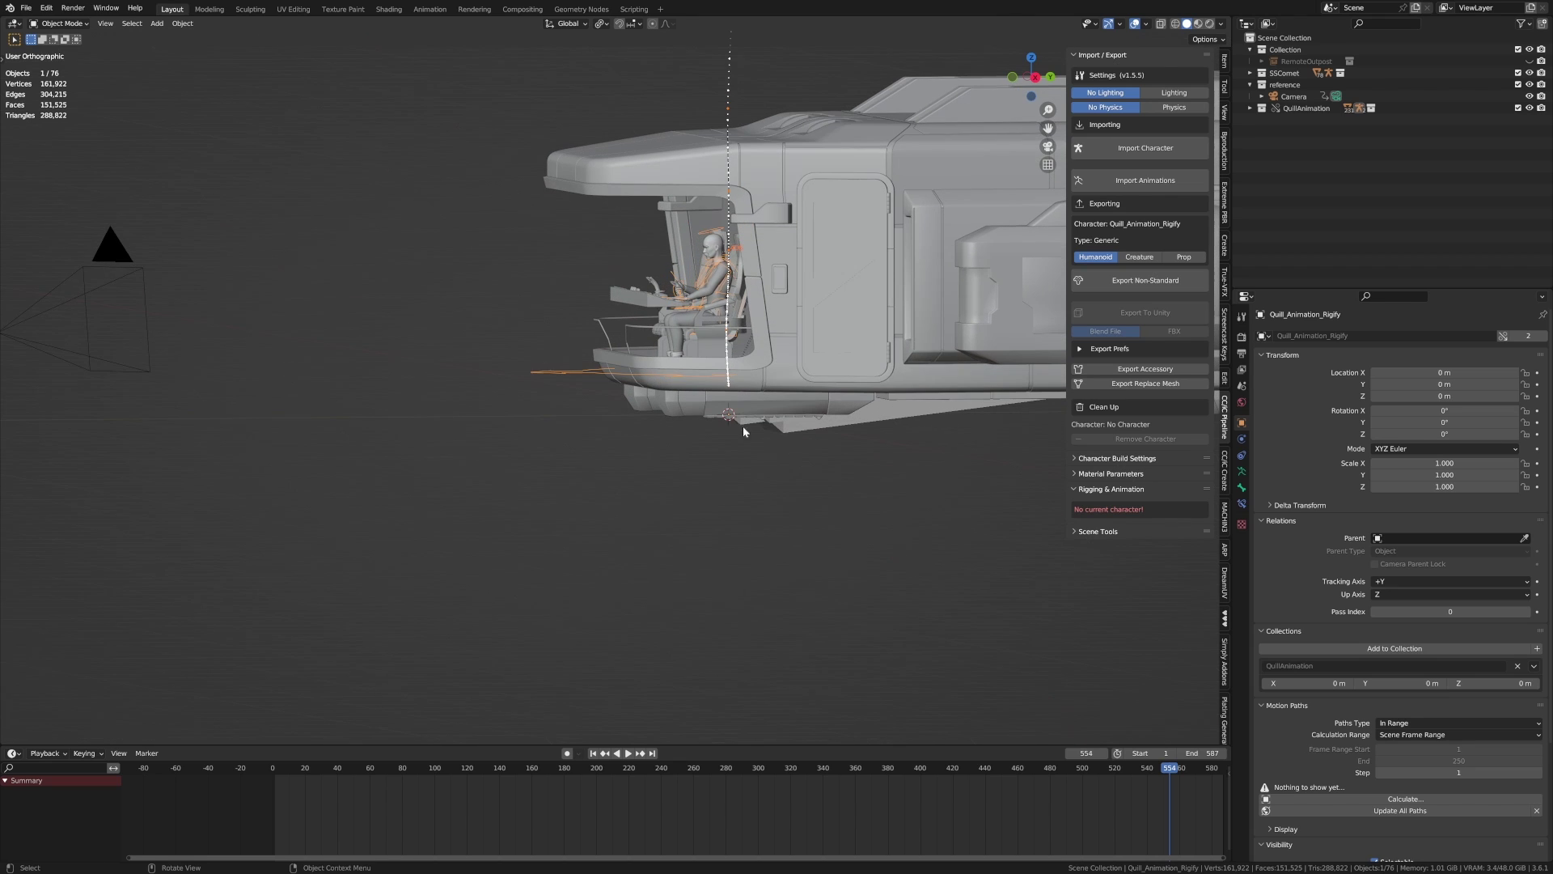
left_click(809, 445, "shift")
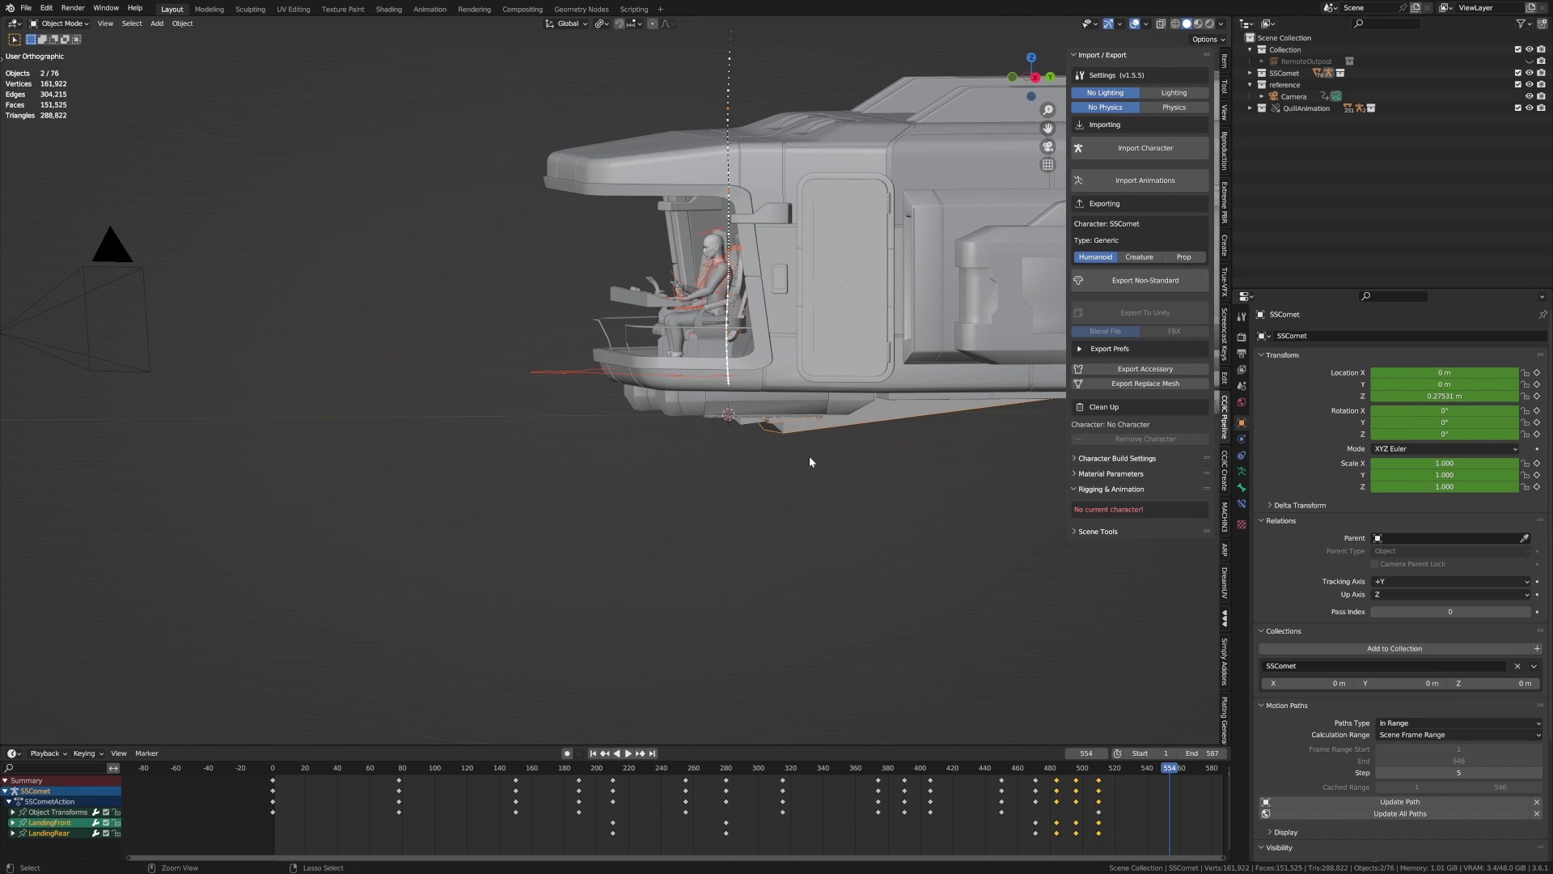
key("ctrl+p")
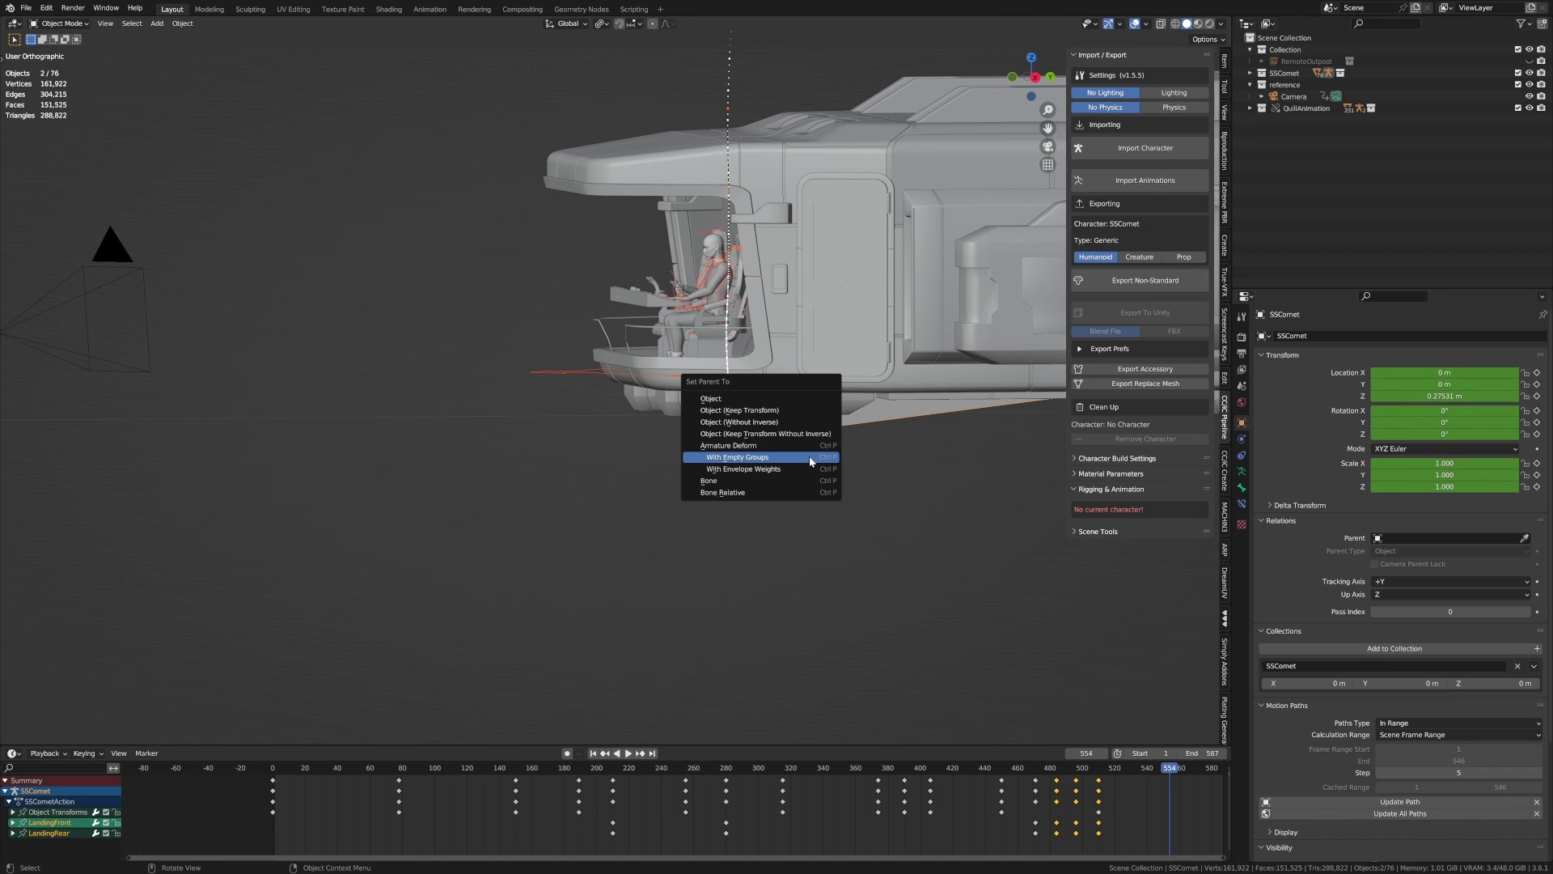
left_click(781, 416)
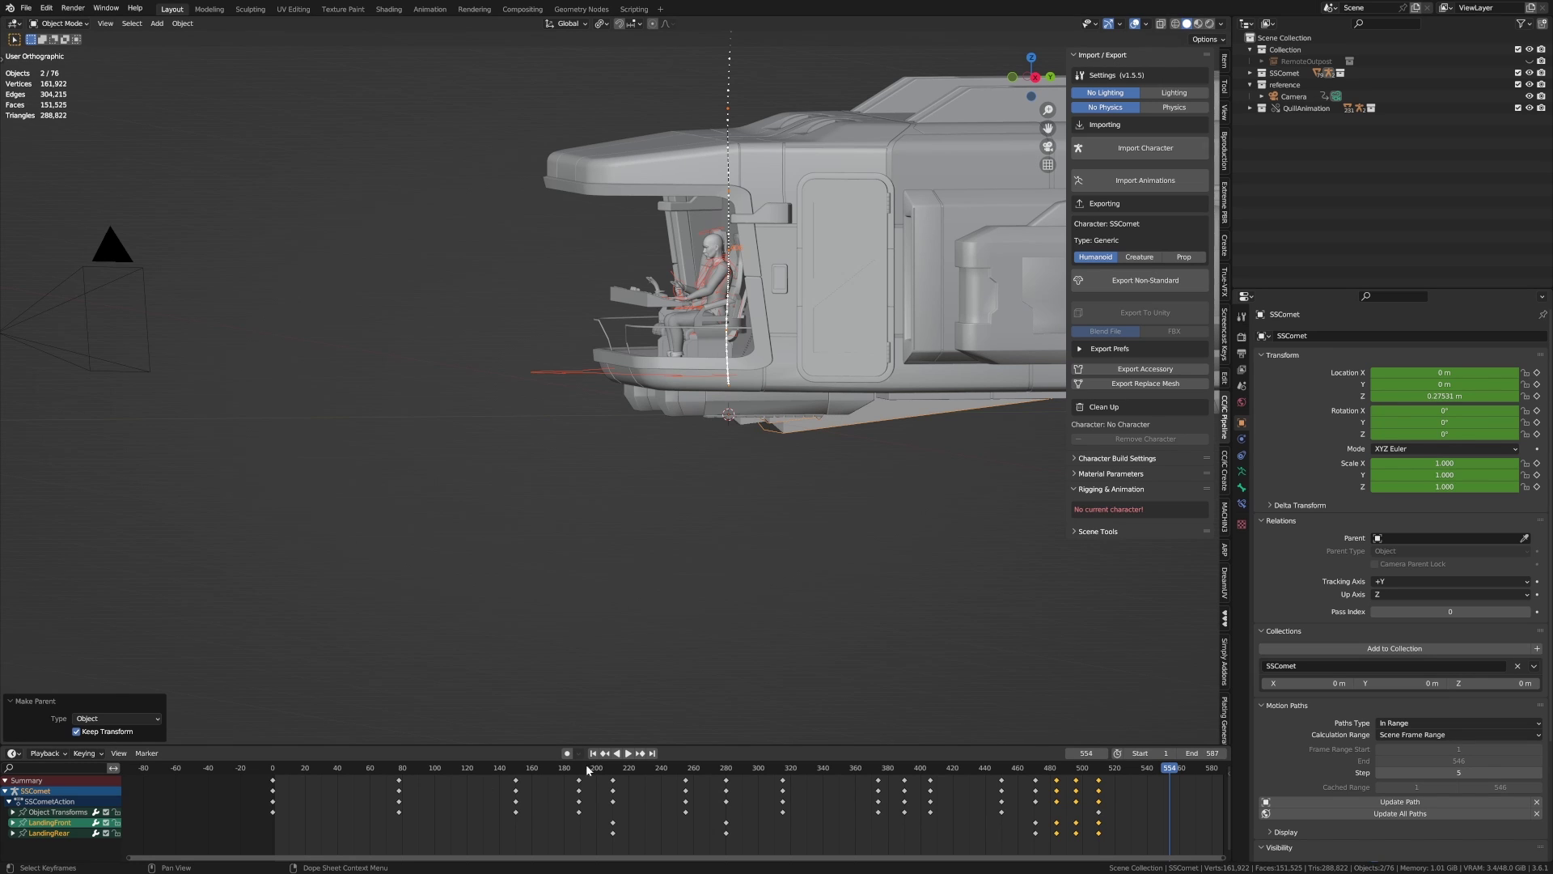
- Scrub the ship's animation to check the parented character, and remove the stray standing skeleton from view
left_click_drag(738, 774, 799, 770)
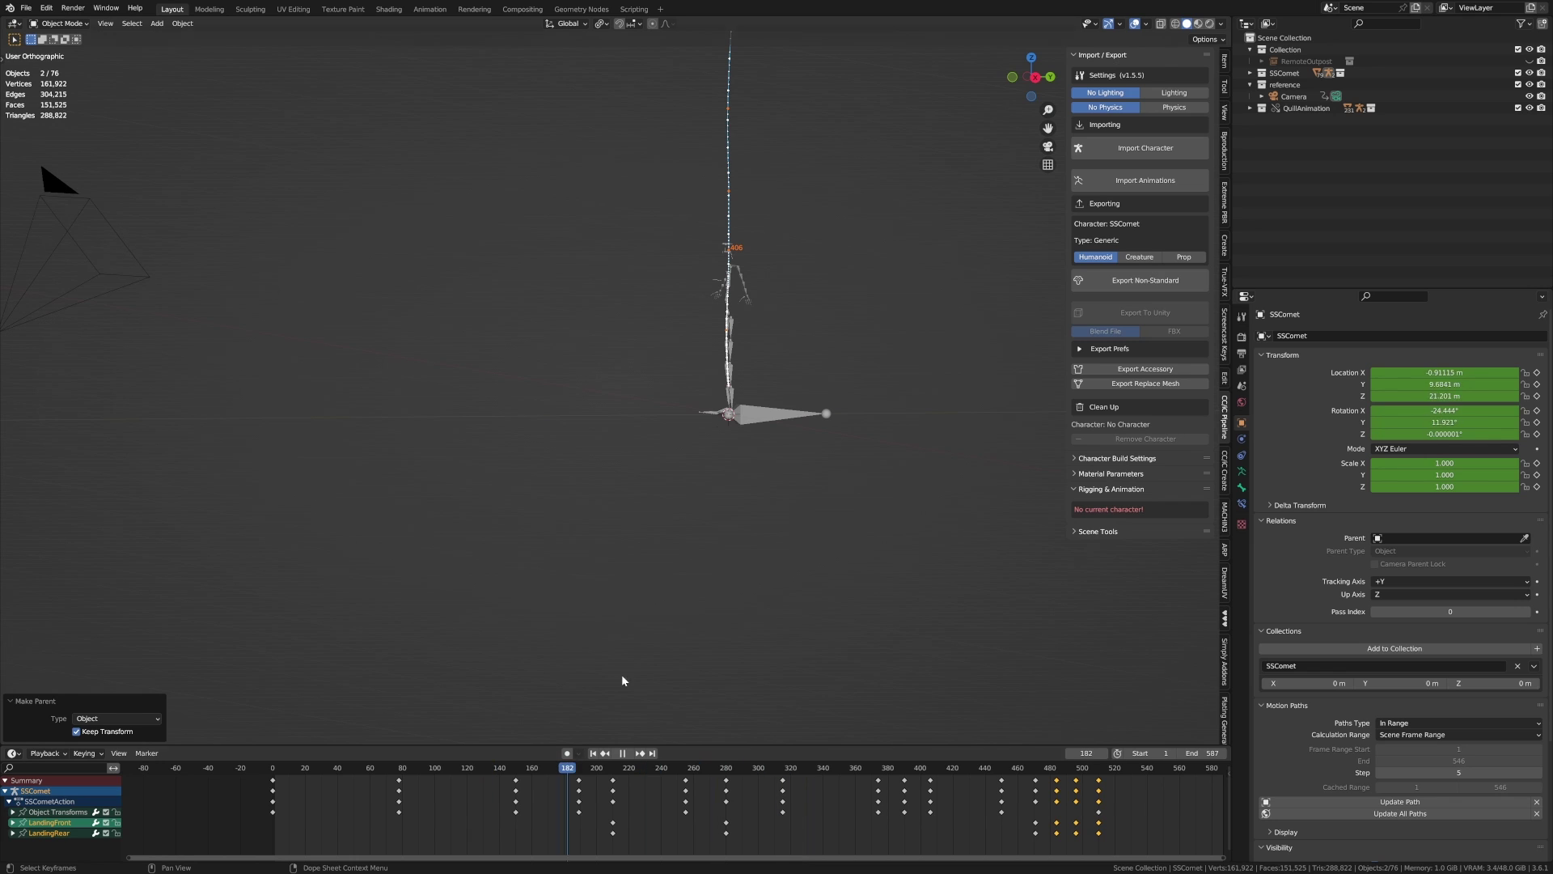
left_click_drag(664, 769, 572, 768)
left_click(741, 284)
key("Delete")
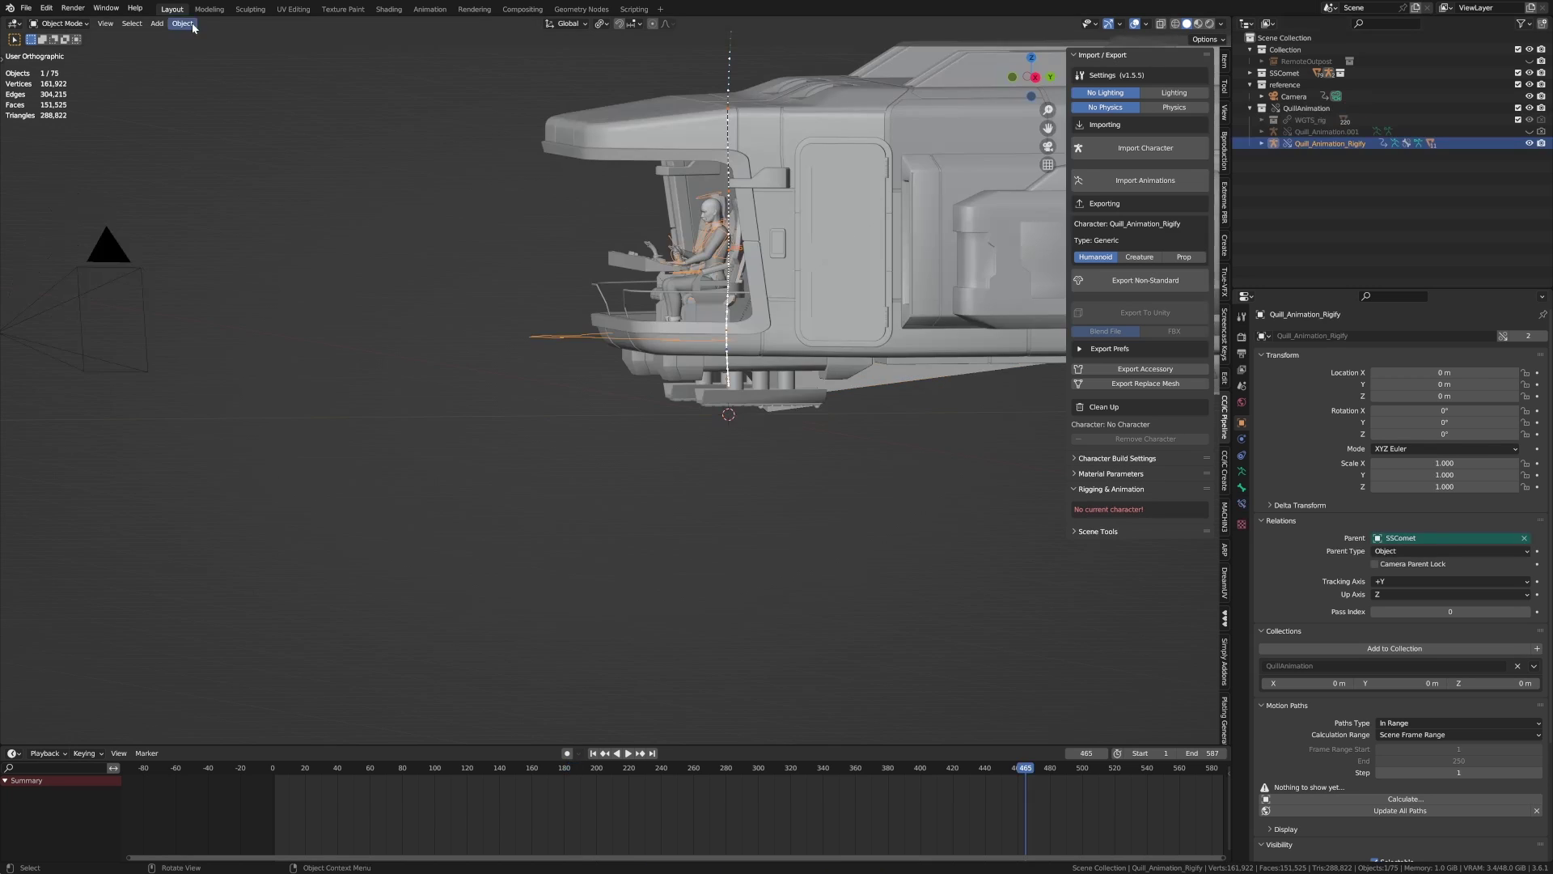
- Return to Pose Mode in camera view, turn the head about 34.5° with trackball rotation at frame 579, and keyframe its rotation
left_click(62, 23)
left_click(61, 63)
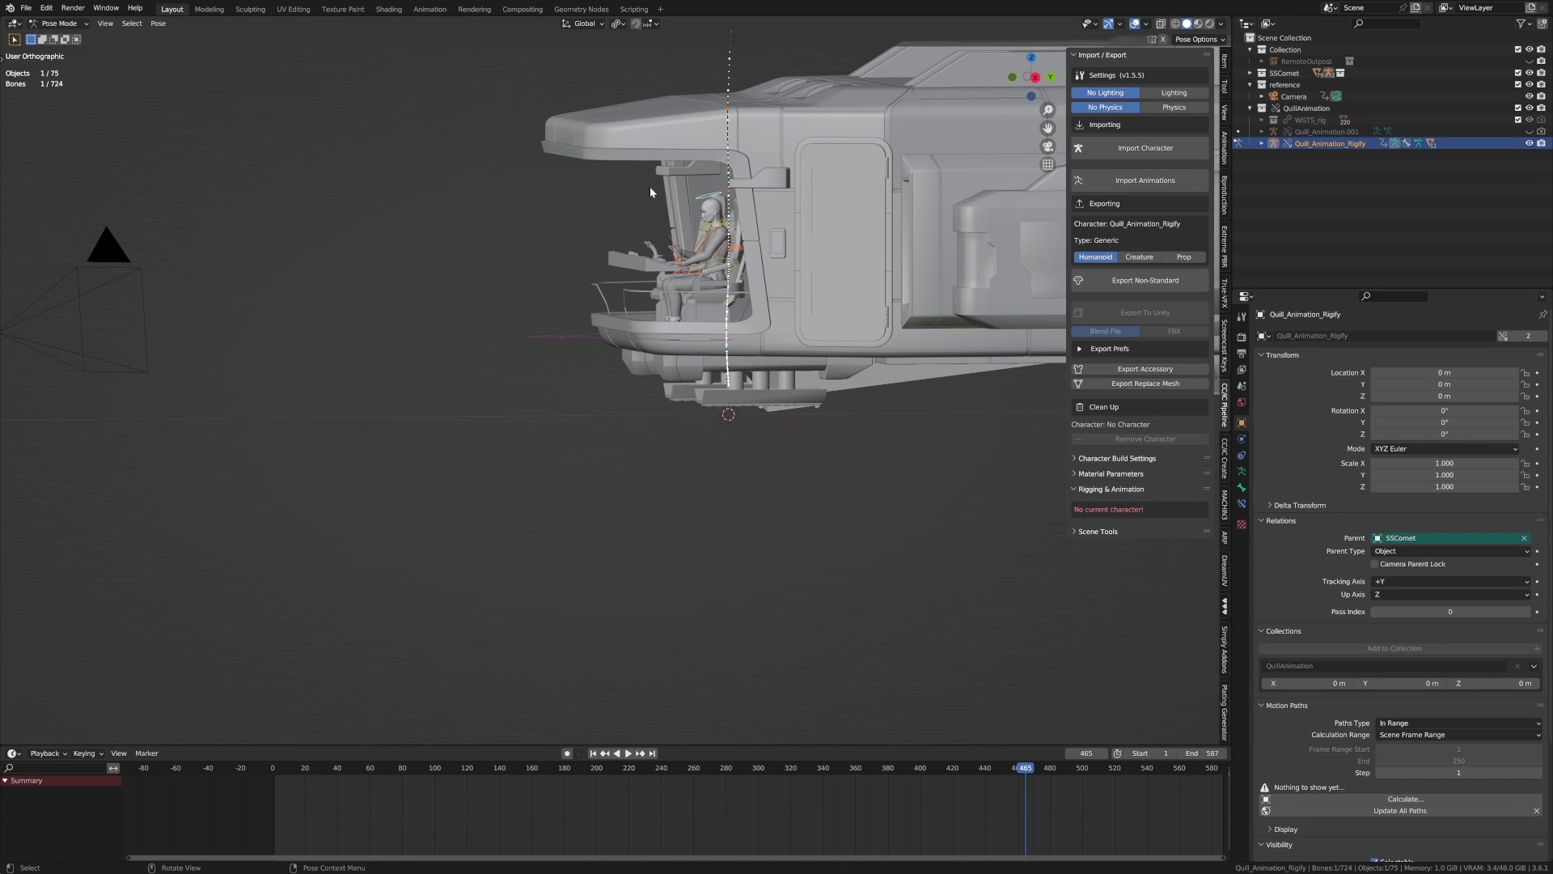
key("KP_0")
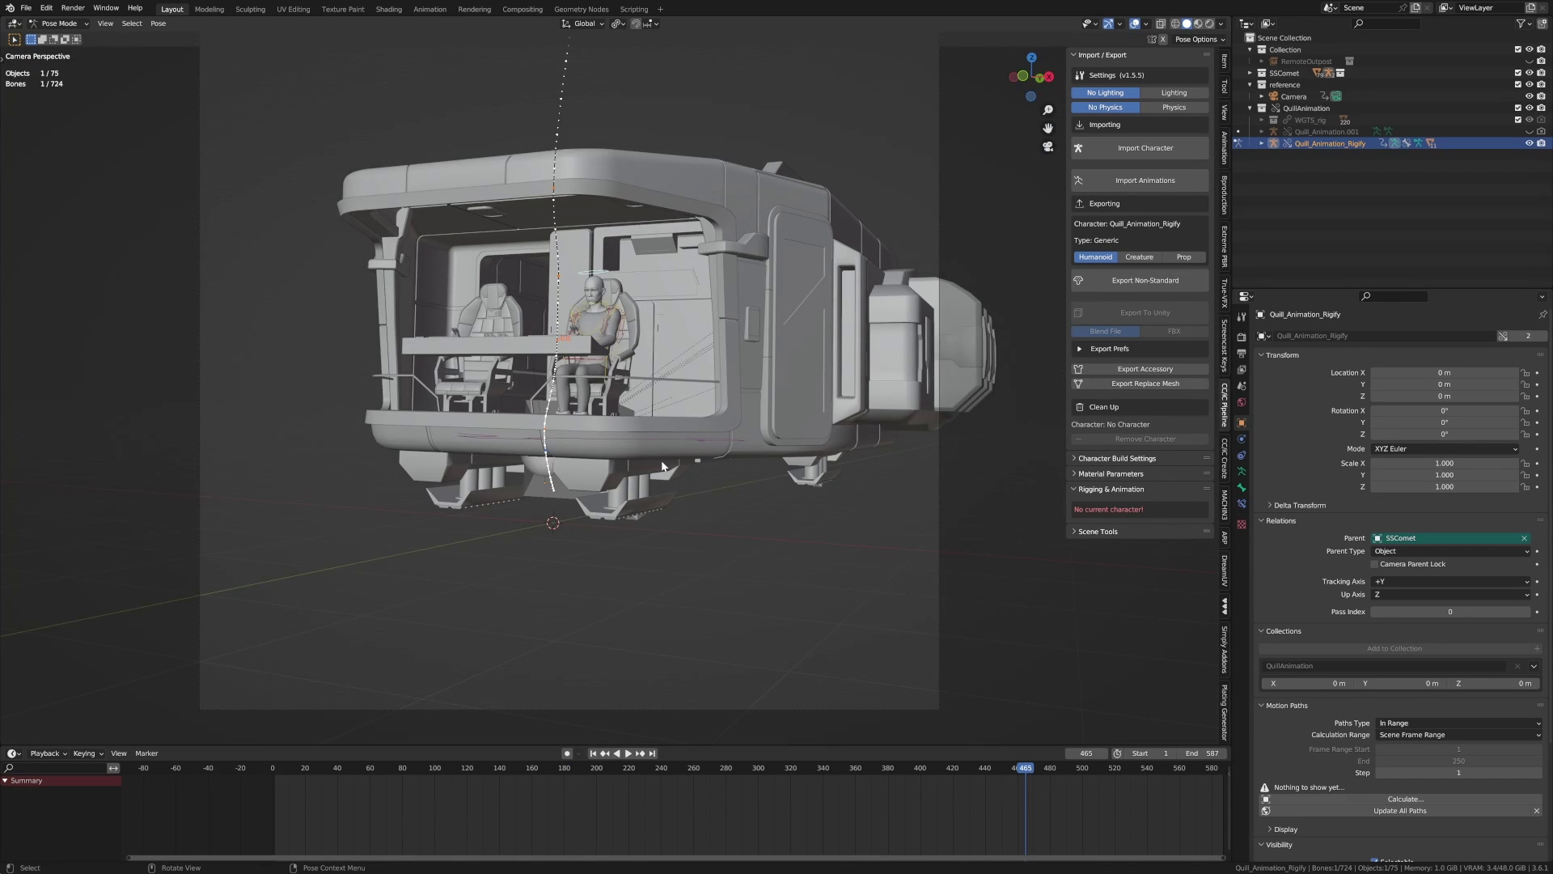
left_click_drag(1034, 769, 1182, 770)
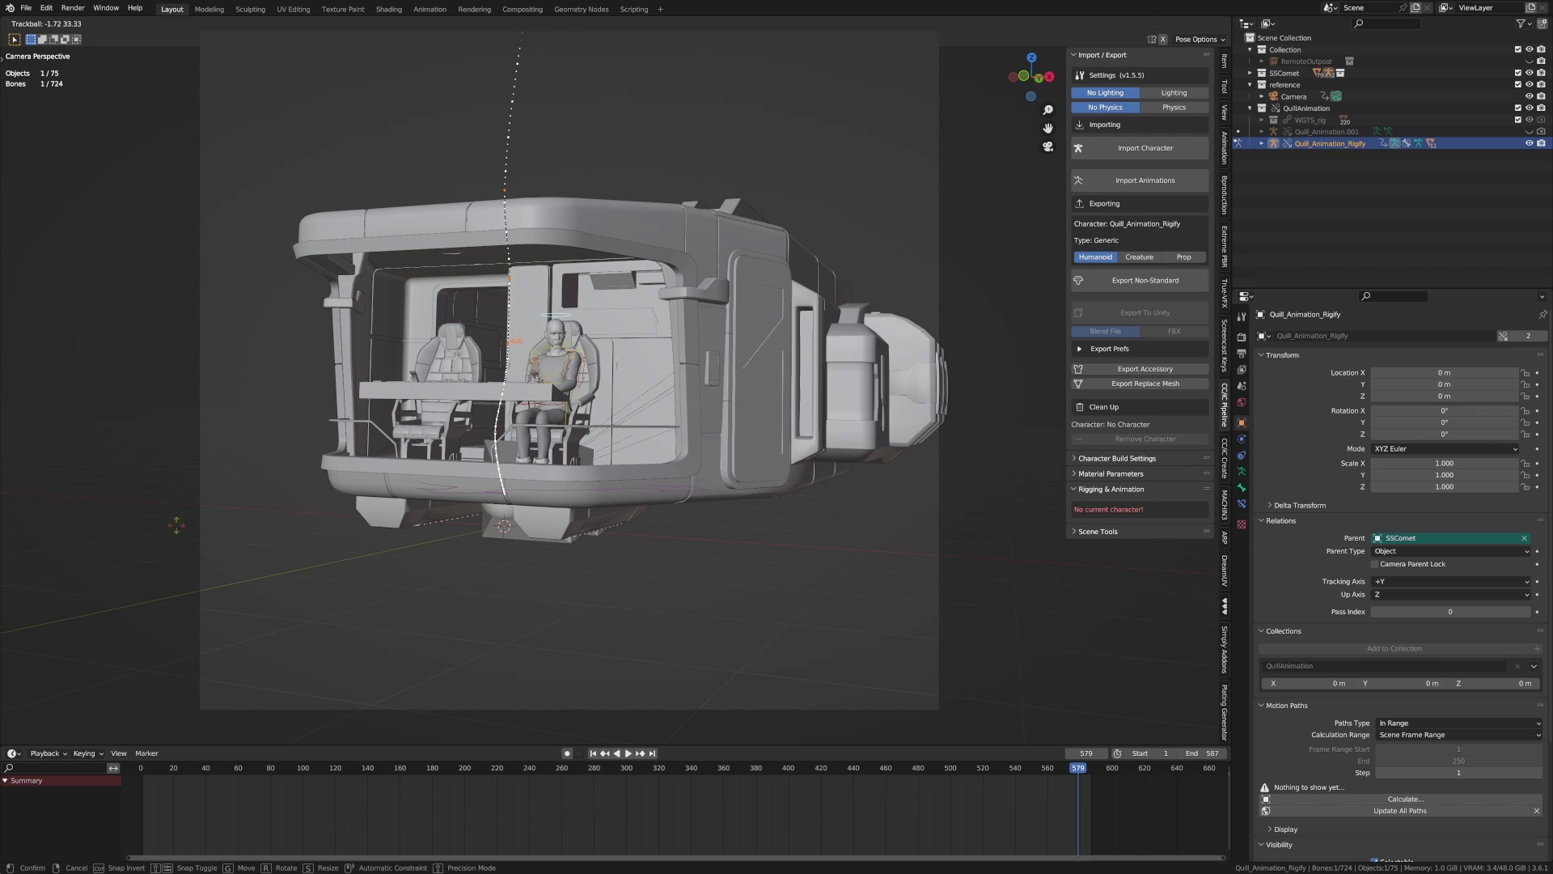
key("space")
key("i")
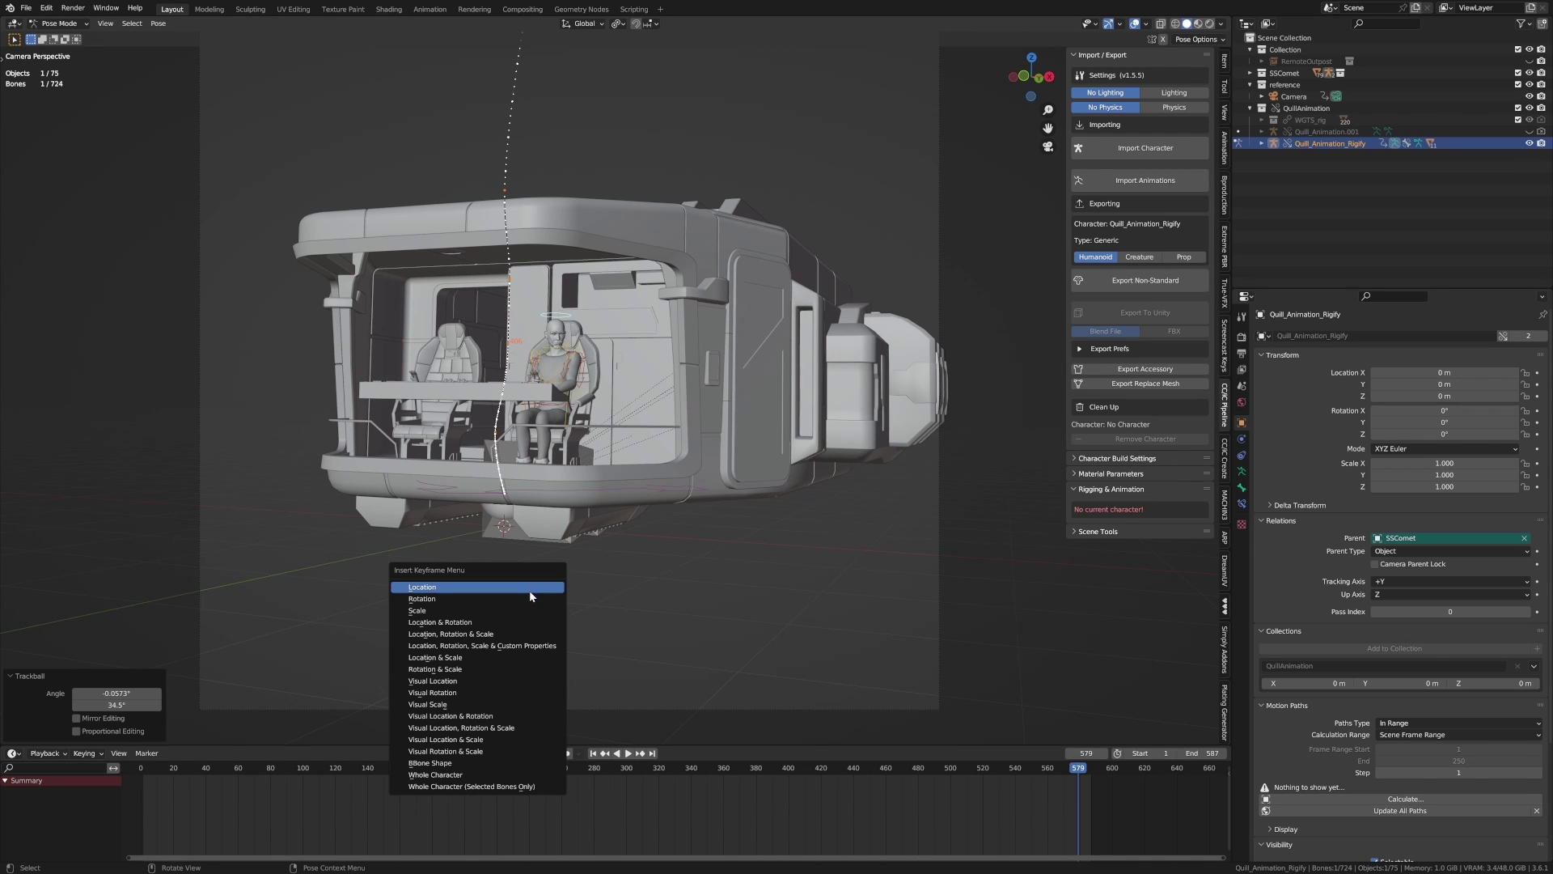
left_click(527, 602)
- Keyframe the head control's rotation at frame 469 and turn on auto keying
left_click_drag(943, 768, 901, 774)
key("i")
left_click(470, 605)
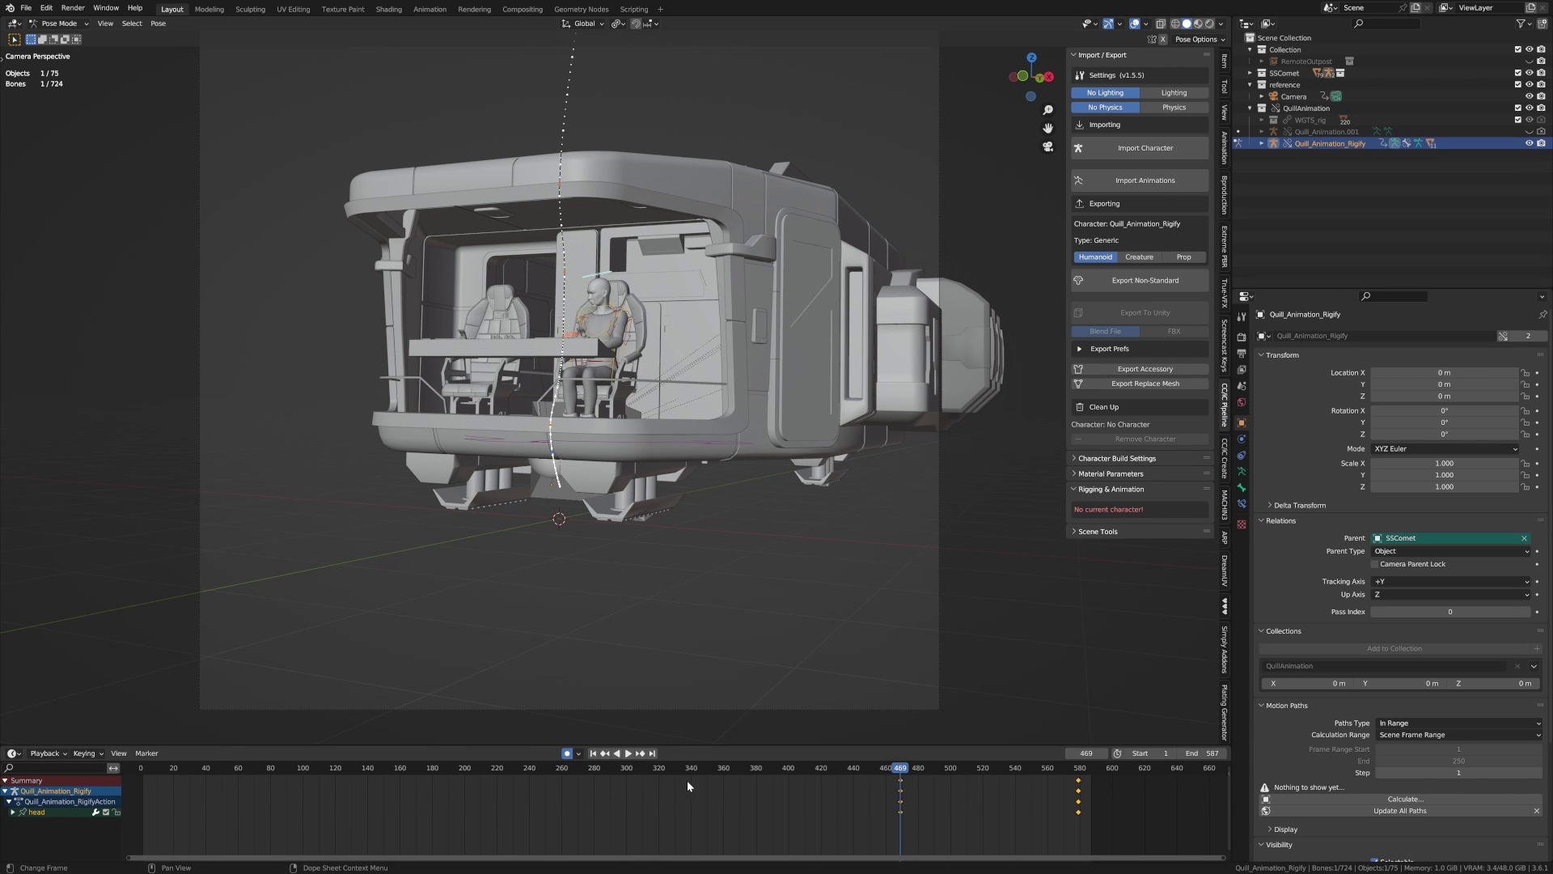
- At frame 327, trackball-rotate the head control about 1.81° and 5.12° to key an earlier pose
left_click_drag(890, 773, 670, 774)
key("r")
key("r")
left_click(700, 702)
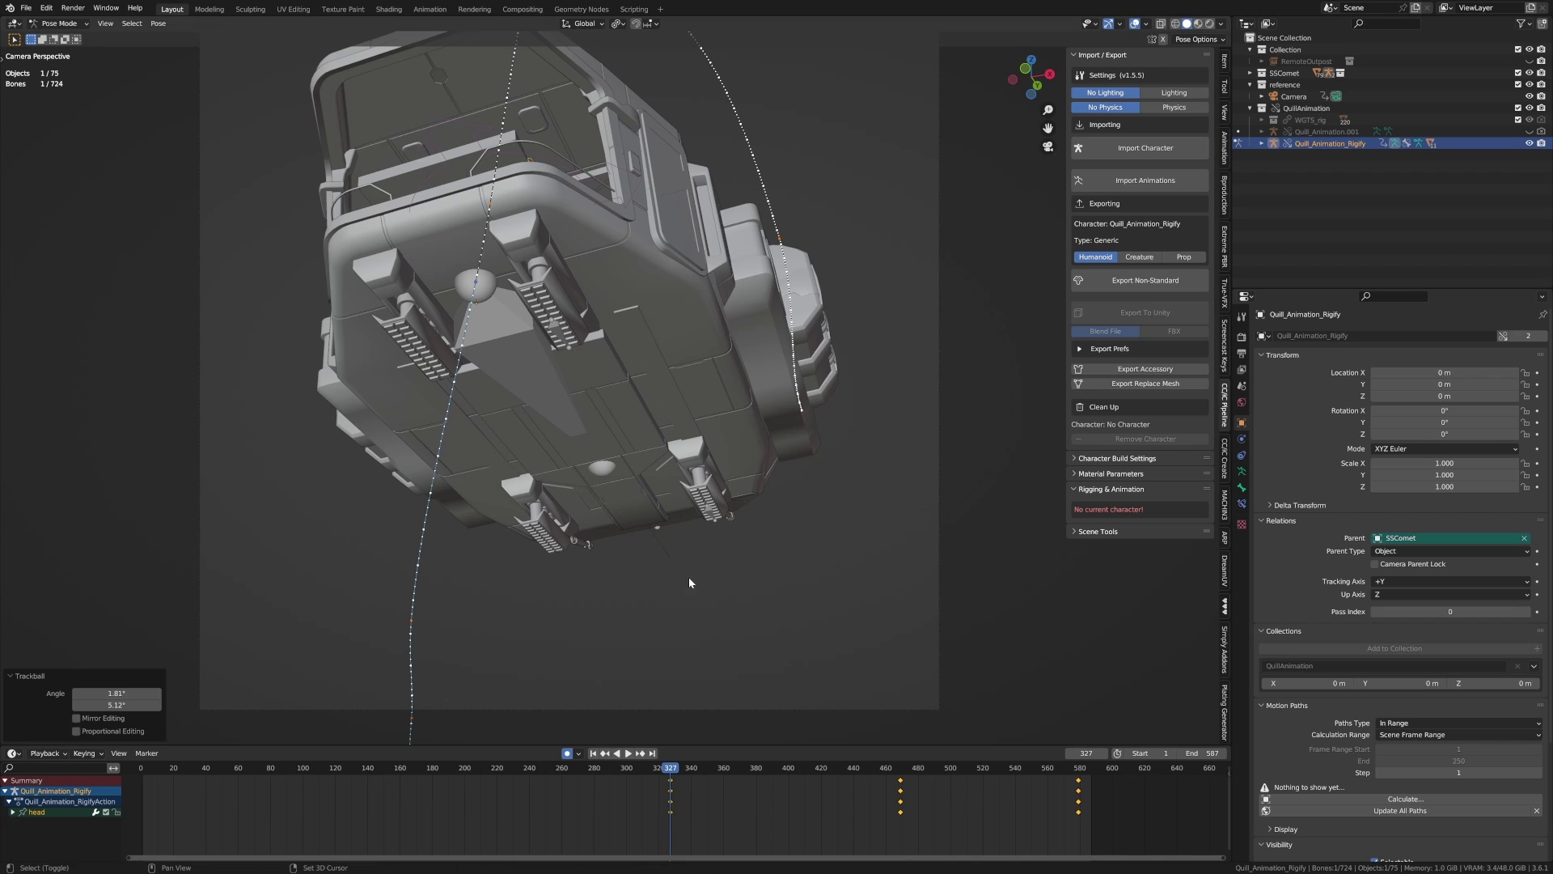
- Review the head animation in playback and move the last head key from frame 579 to about frame 487
key("space")
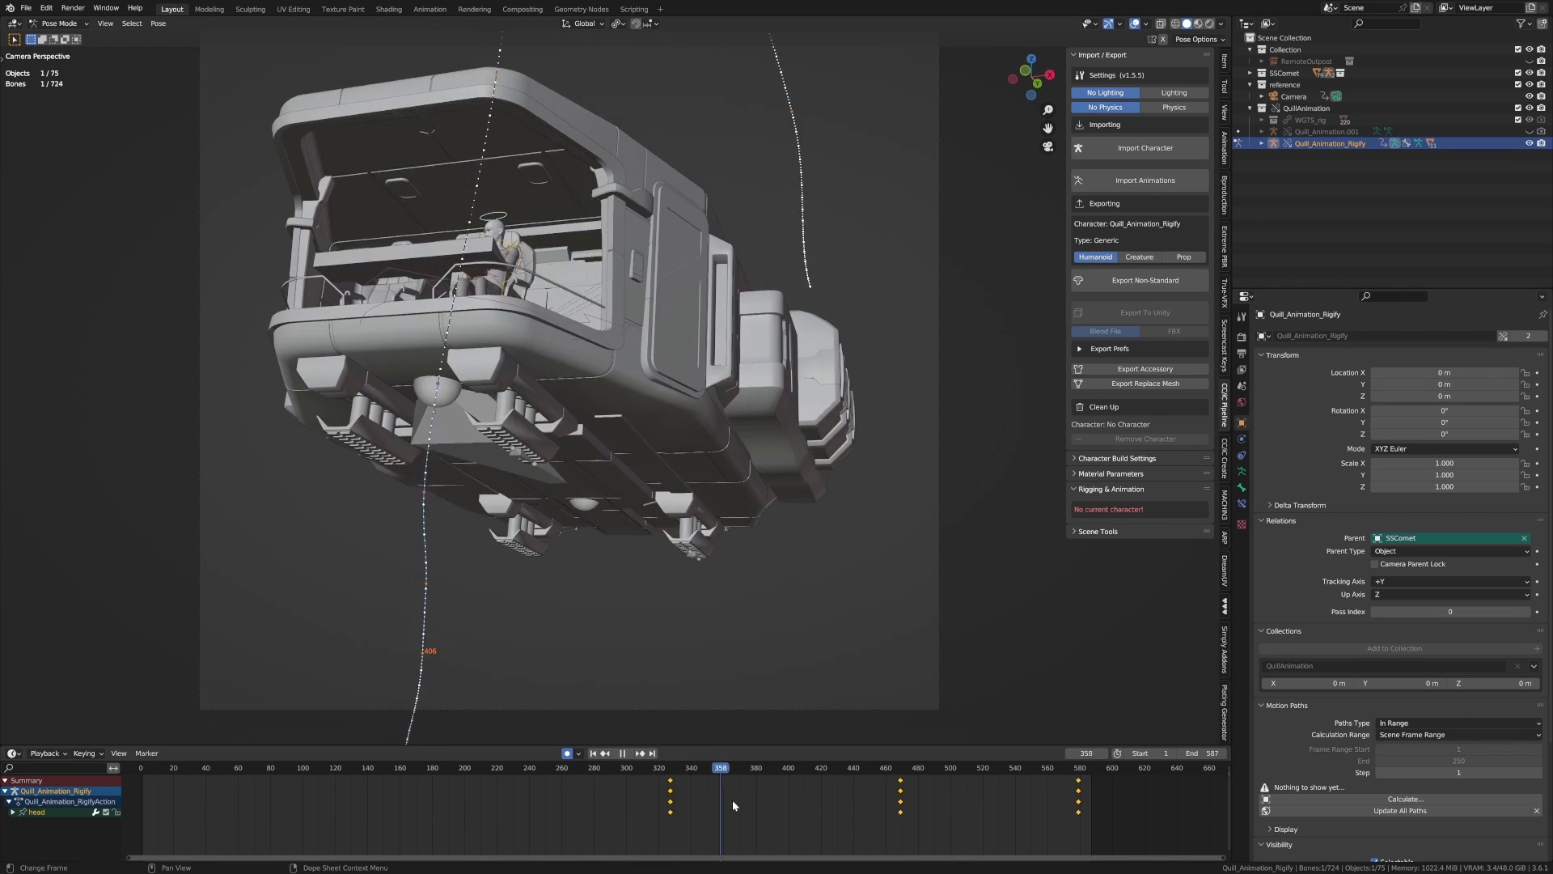
left_click_drag(784, 810, 668, 801)
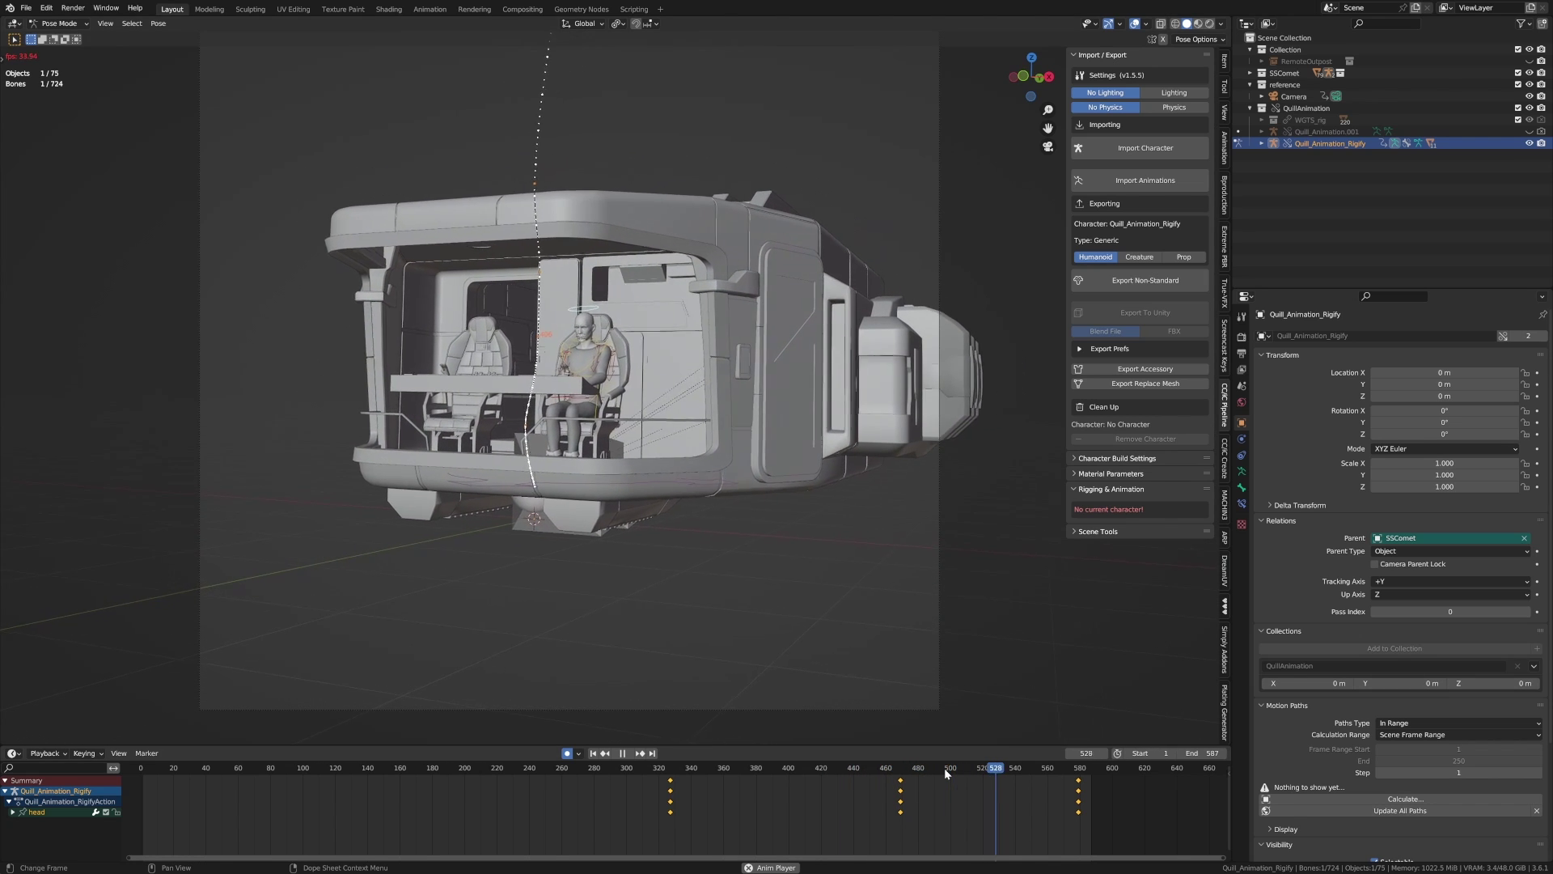
left_click_drag(1079, 782, 968, 782)
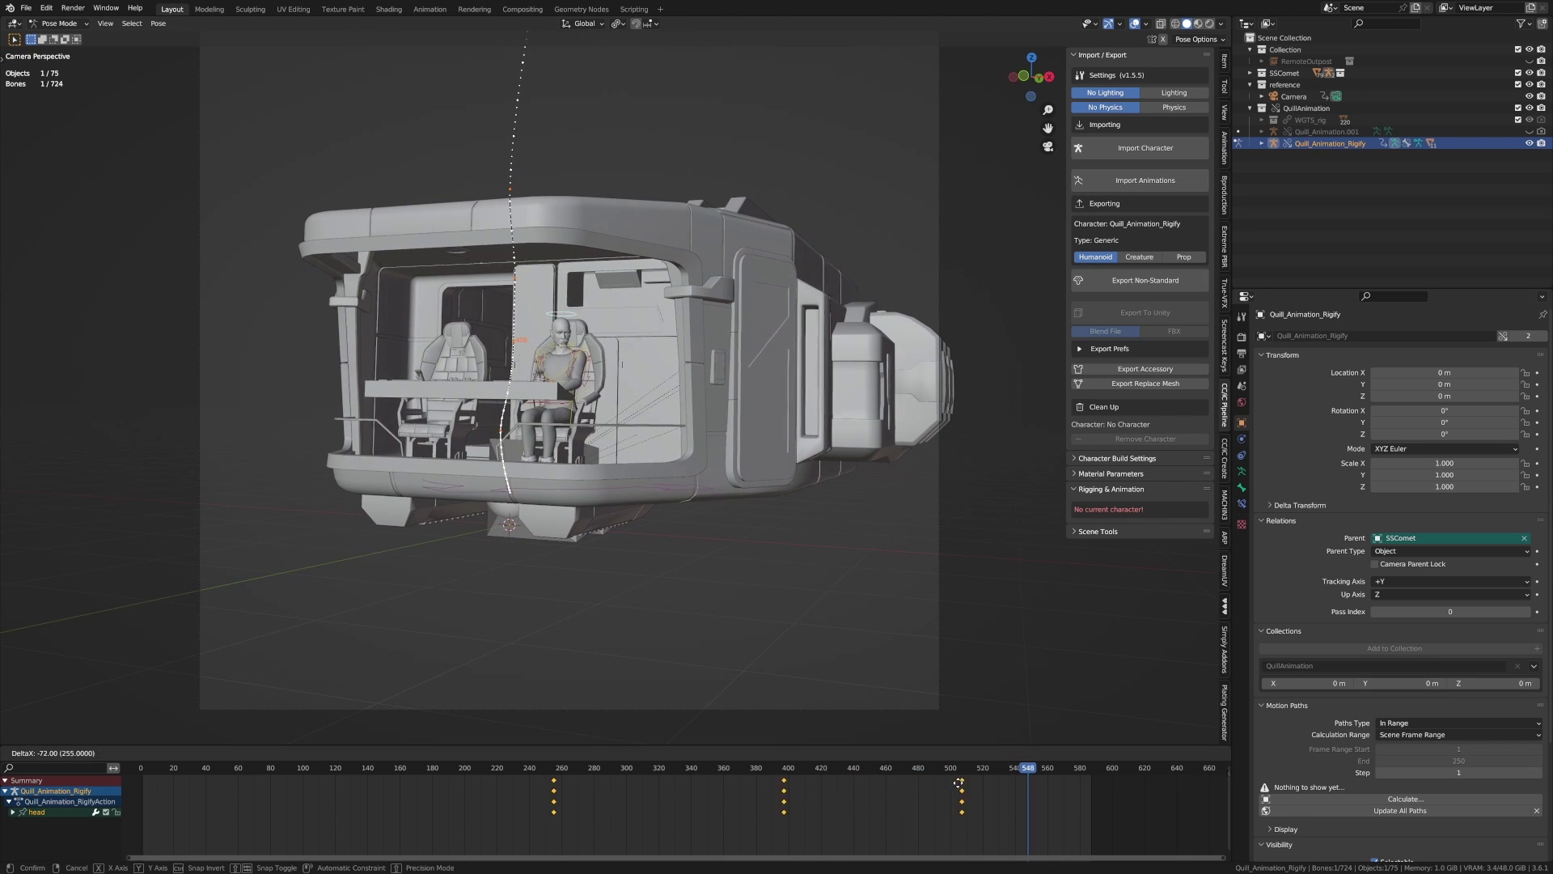
key("Escape")
left_click_drag(1078, 781, 929, 782)
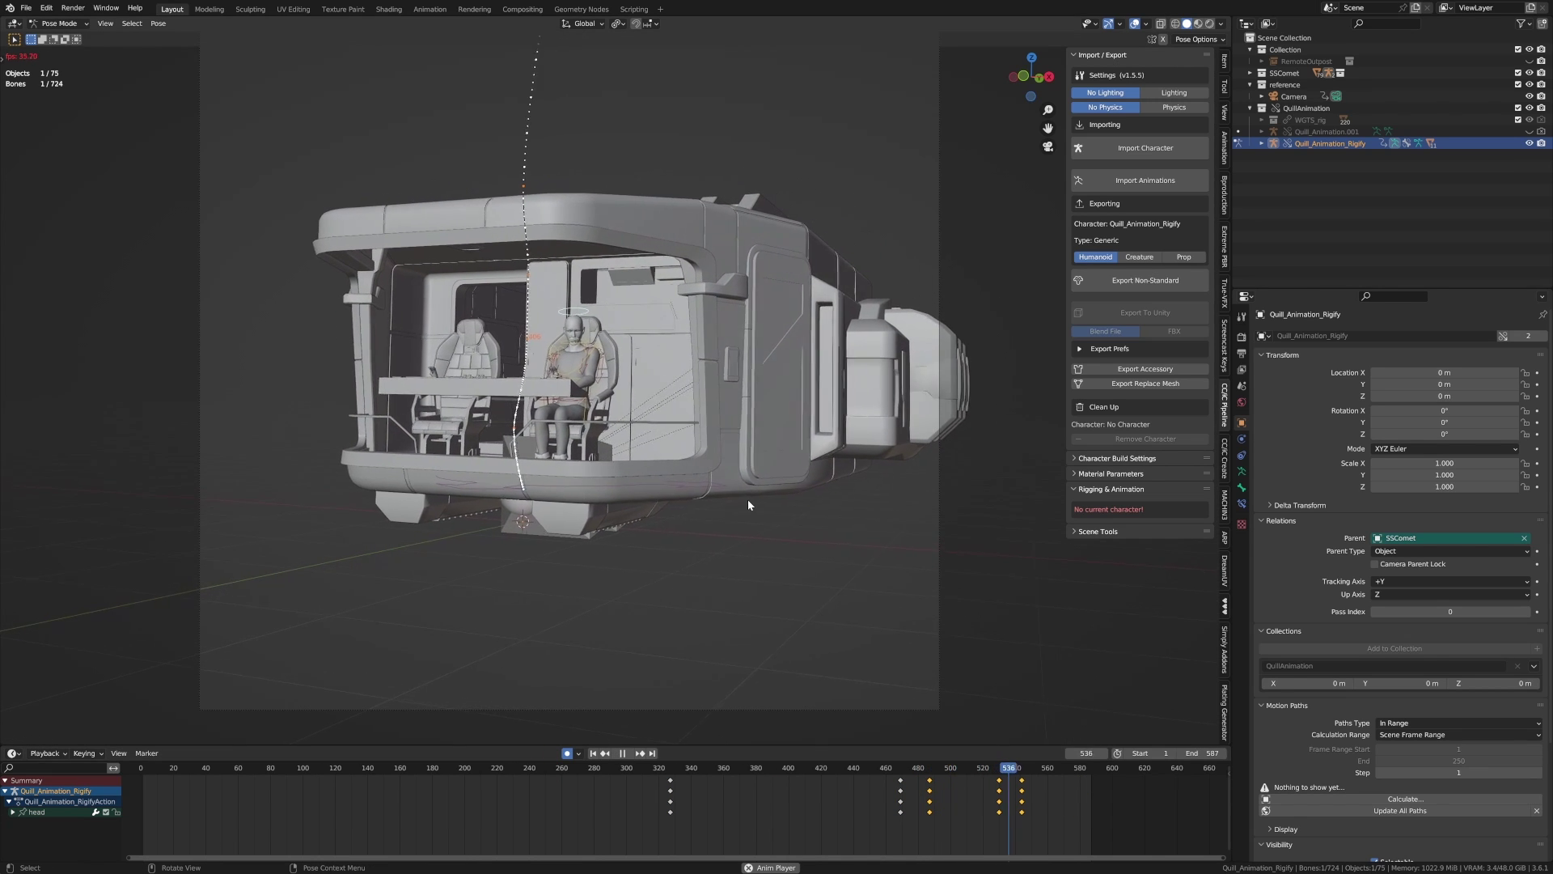
key("space")
- Trackball-rotate the head control at frame 559 and again around frame 577 to key further head turns
left_click_drag(1024, 774, 1046, 773)
key("r")
key("r")
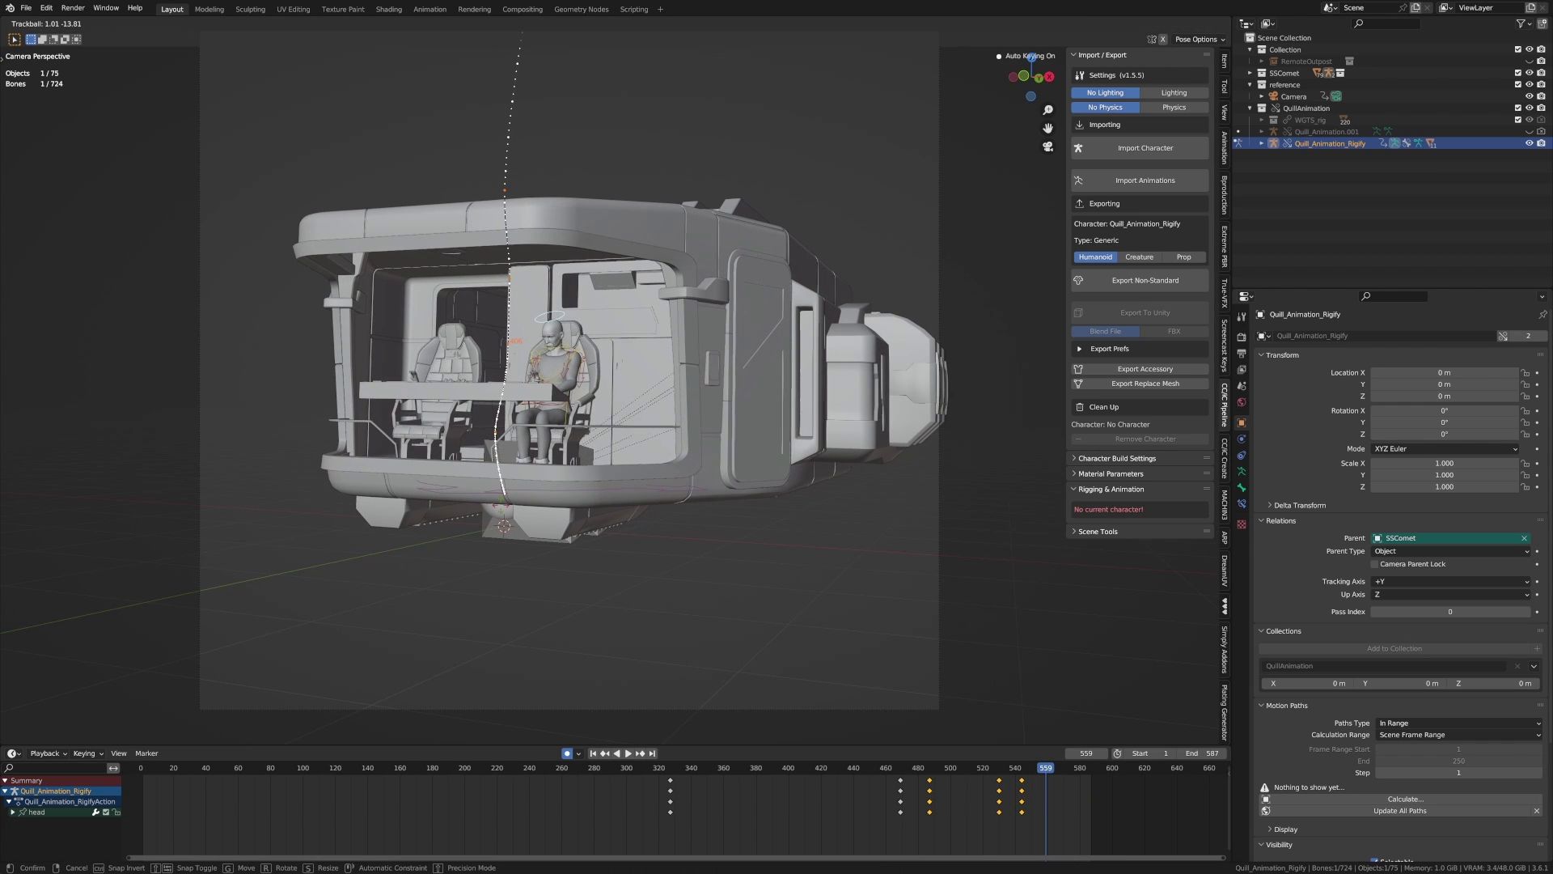
left_click(1100, 754)
key("r")
key("r")
left_click(1073, 778)
- Add a head turn key around frame 500 and a chest rotation key around frame 459
left_click_drag(1080, 773, 950, 766)
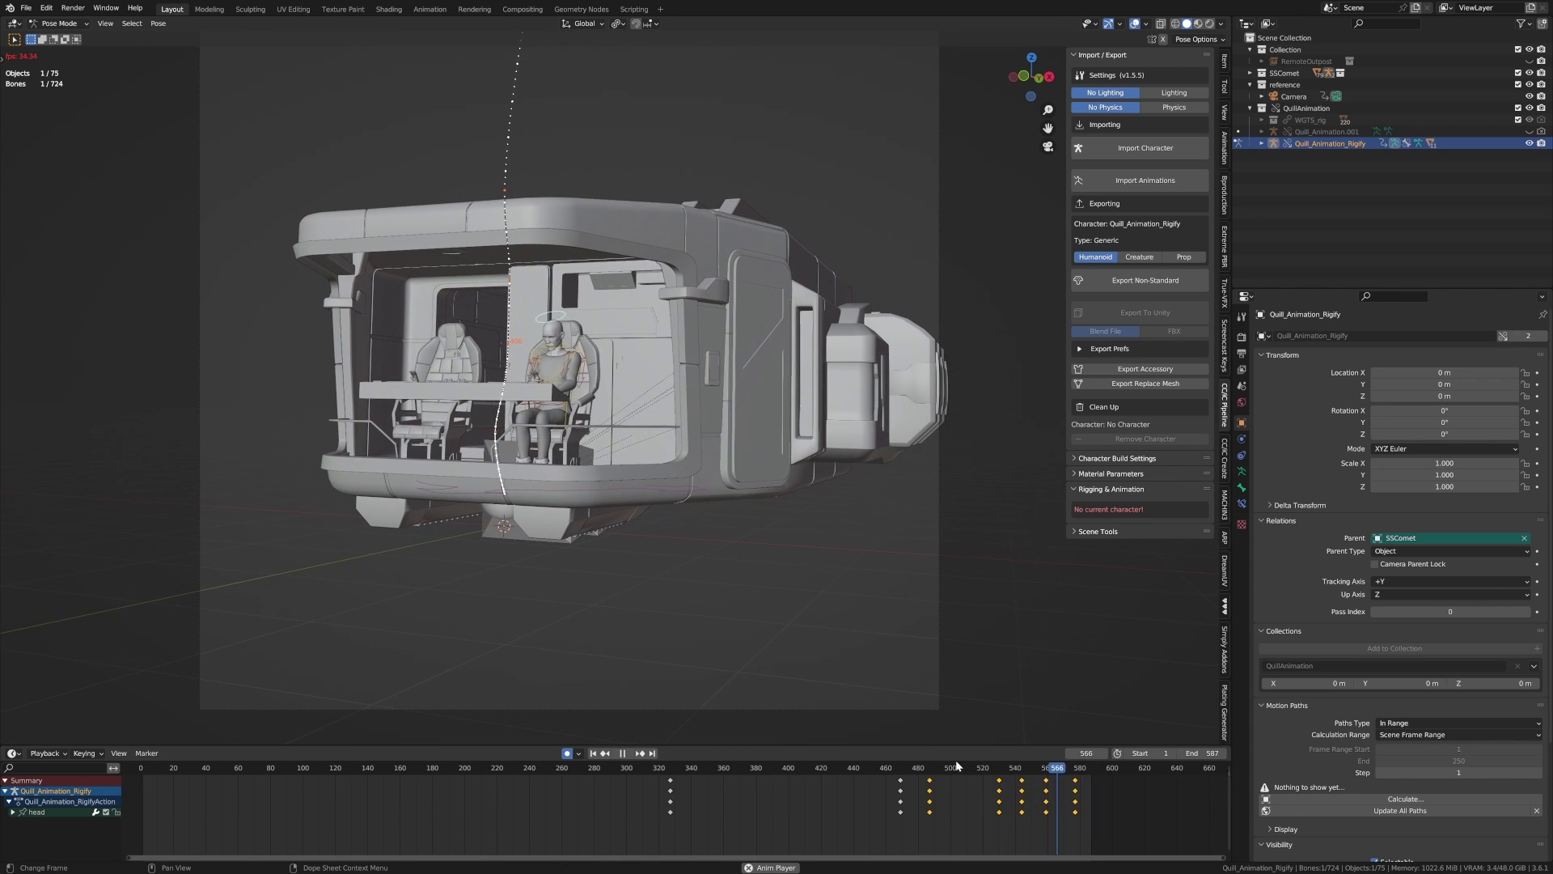
key("space")
left_click_drag(1027, 766, 958, 769)
left_click(926, 780)
key("r")
left_click(757, 573)
- Trackball-rotate the chest control at frame 505 and rotate it again around frames 530 and 553 to key body sway
key("r")
key("r")
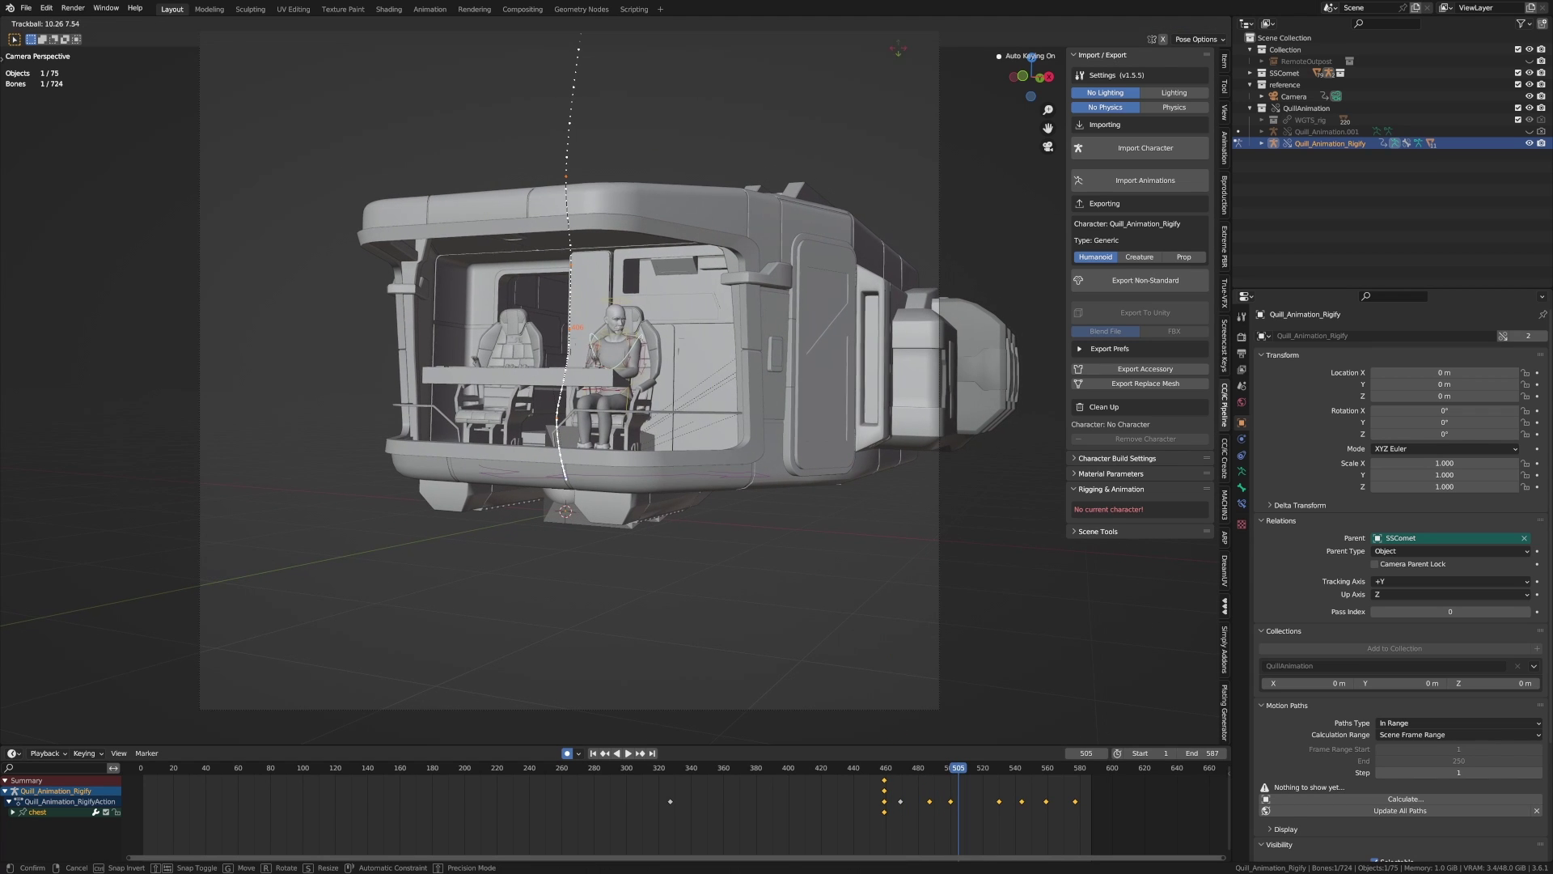
left_click(915, 81)
left_click_drag(966, 772, 999, 769)
key("r")
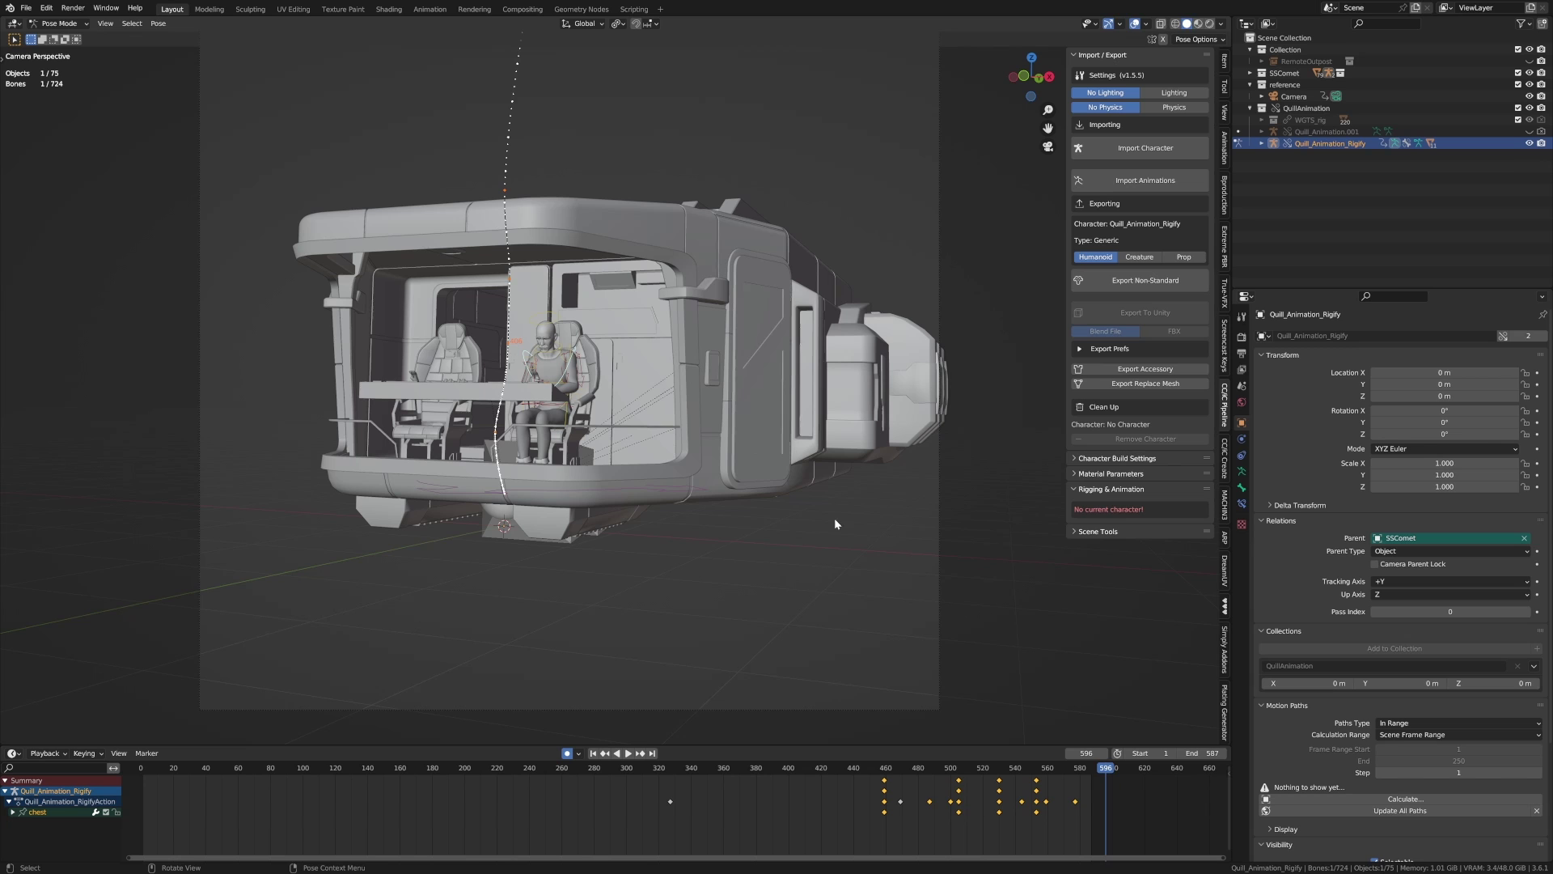
- At frame 596, rotate the chest control around the global X axis to key its closing pose
key("r")
key("x")
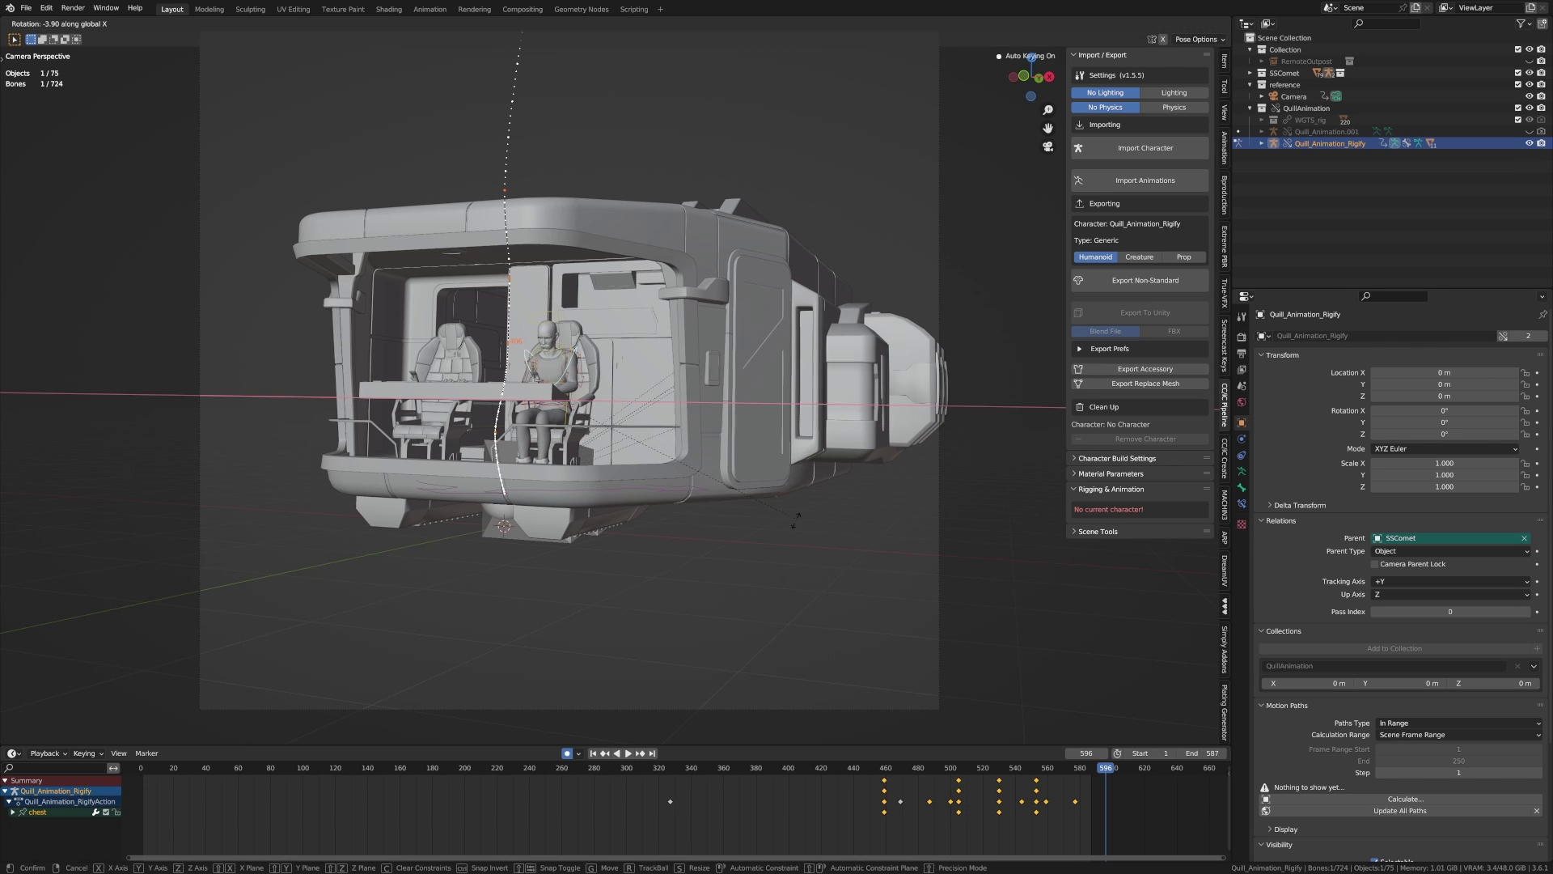
left_click(756, 540)
- At frame 371, rotate the chest control in camera view by about 2.42° and then about -8.67°
left_click_drag(1107, 770, 741, 778)
key("r")
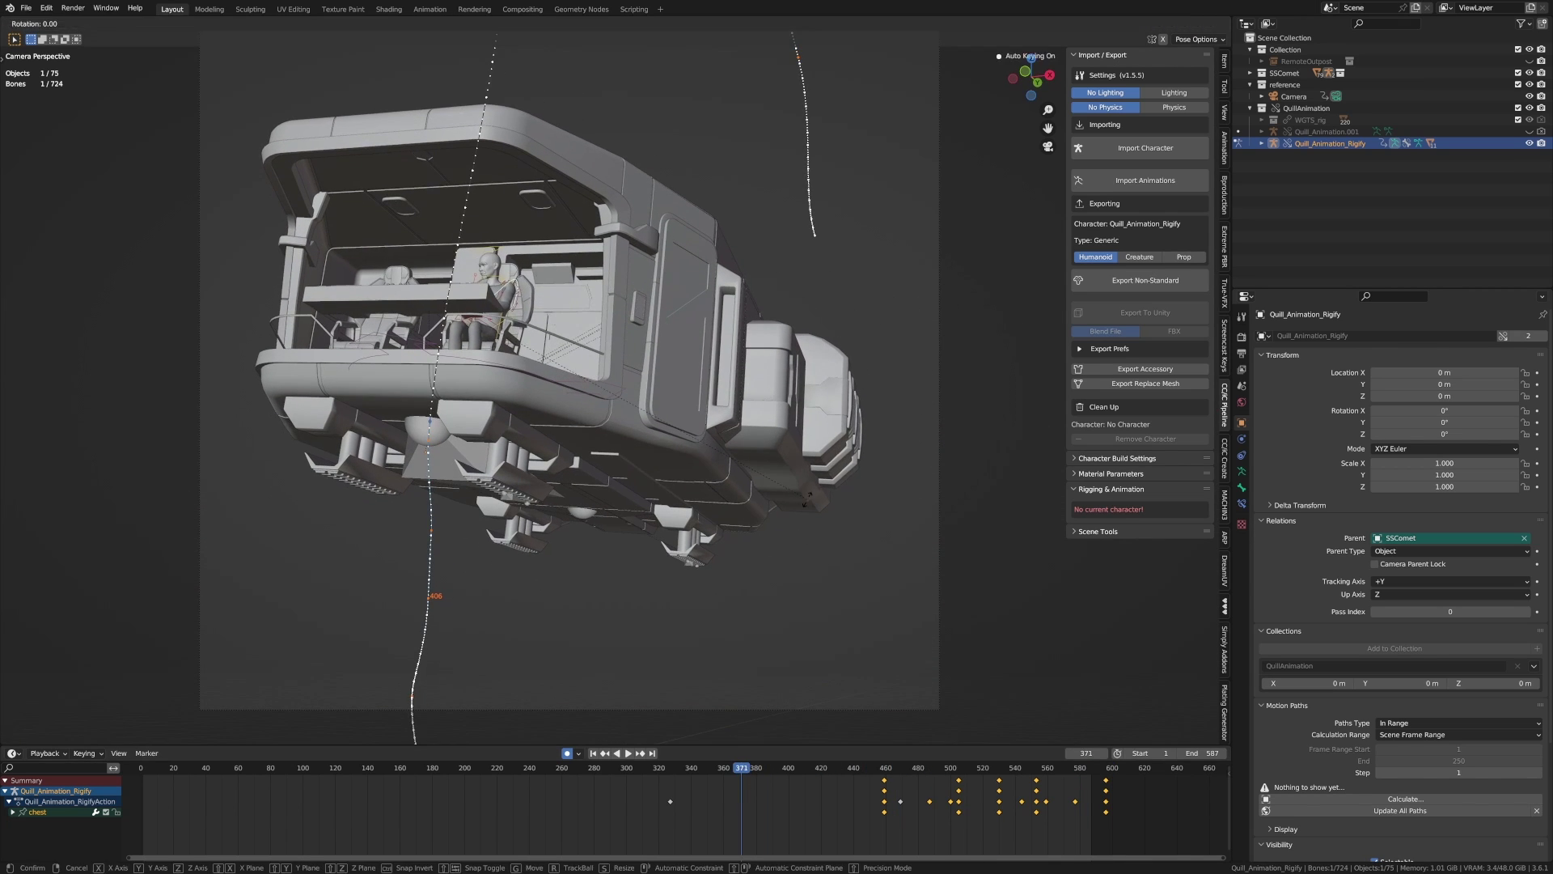
left_click(420, 678)
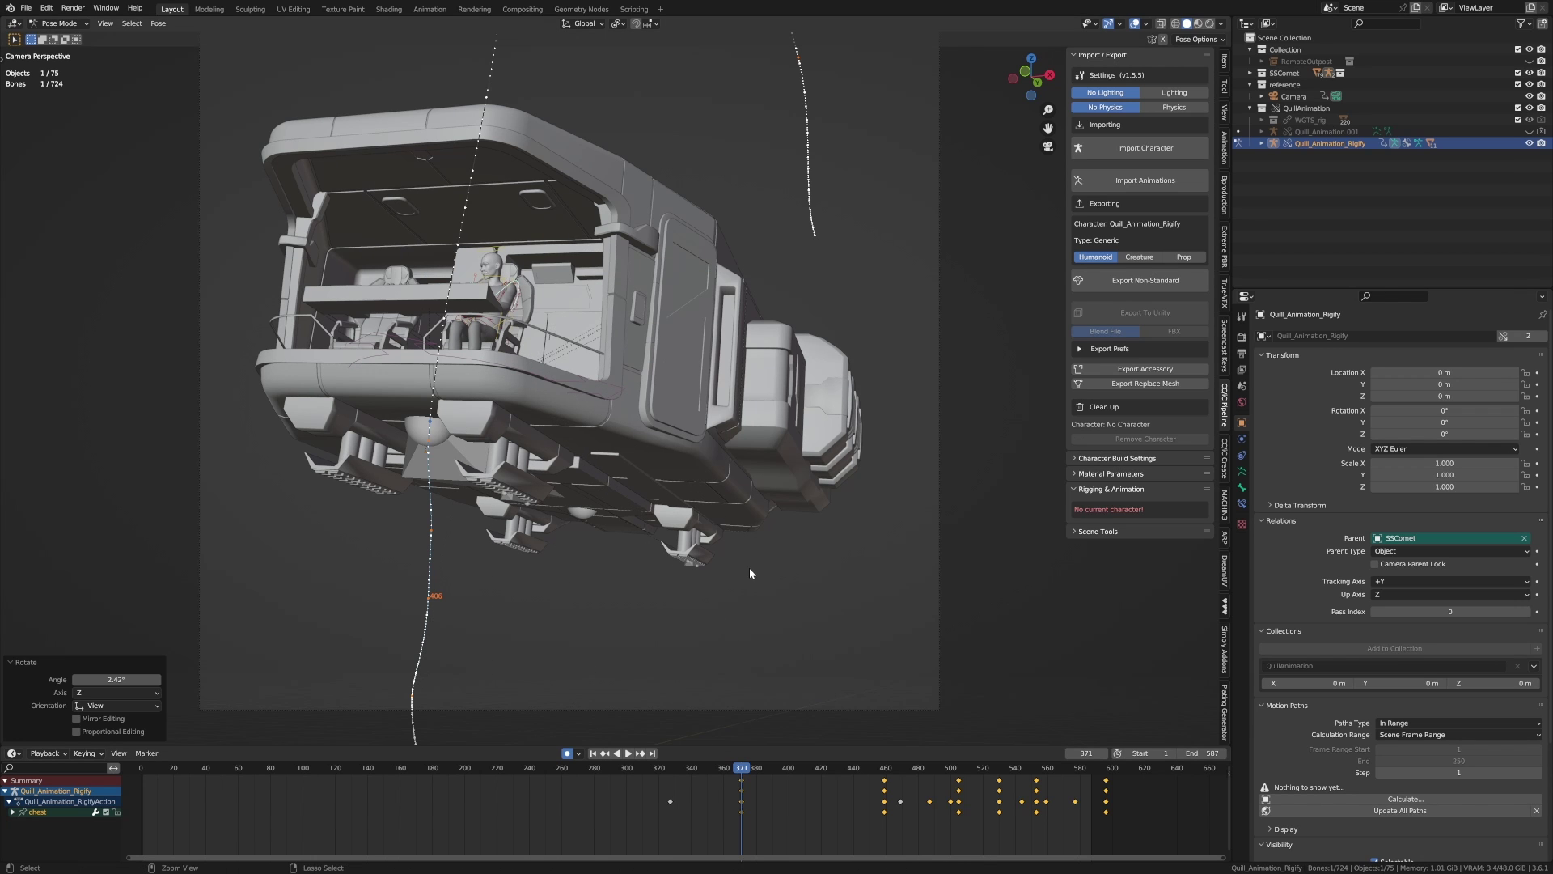
key("r")
left_click(744, 462)
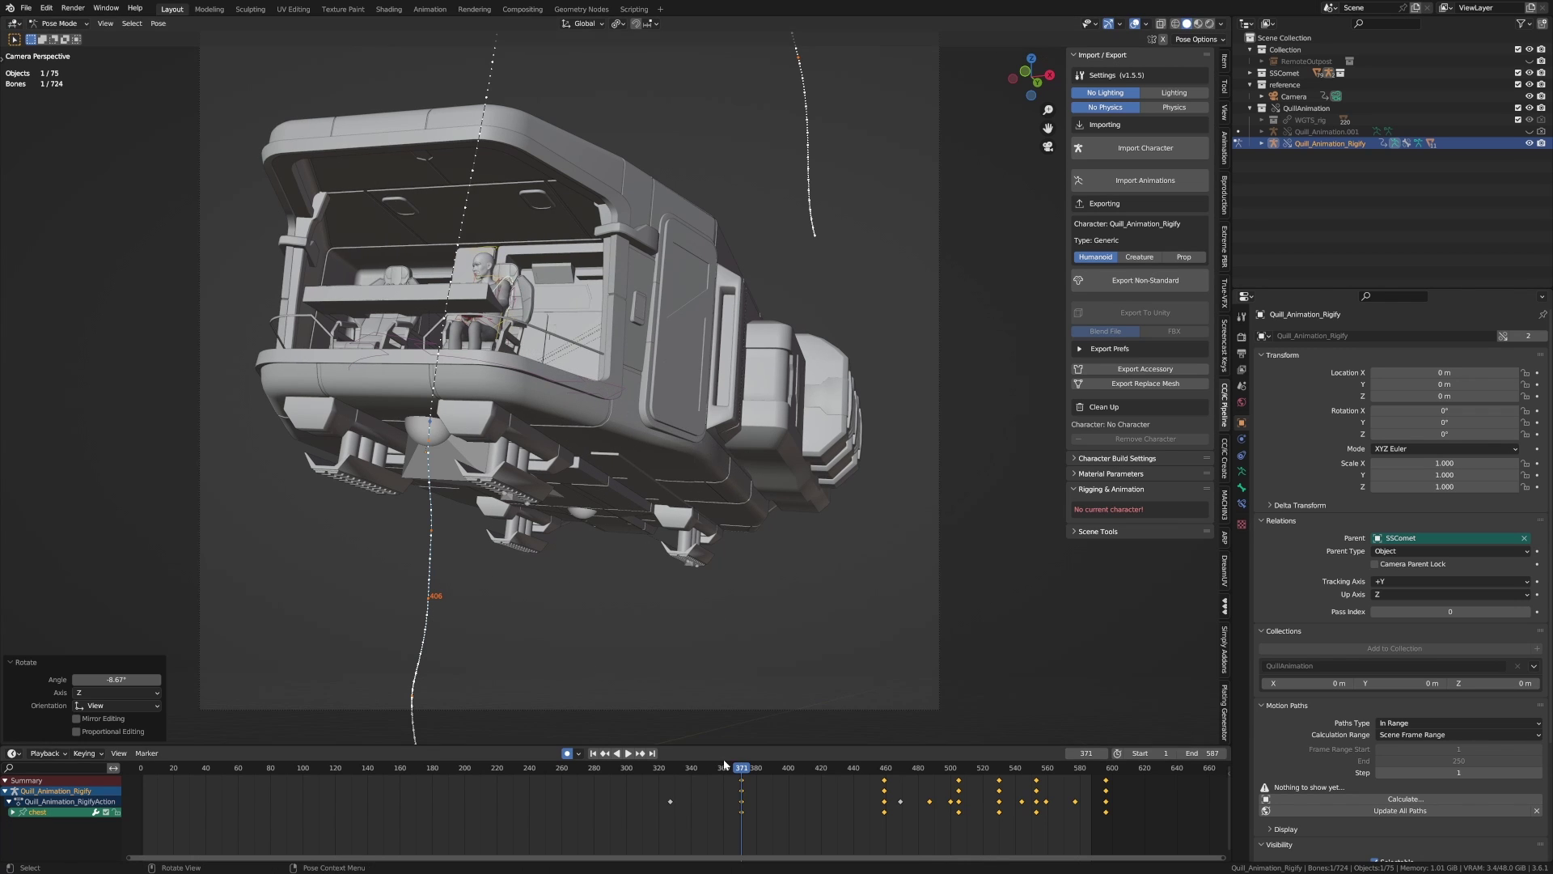
- Play back the landing and trackball-rotate the chest control at frame 481 to key additional body sway
left_click_drag(732, 768, 564, 768)
key("space")
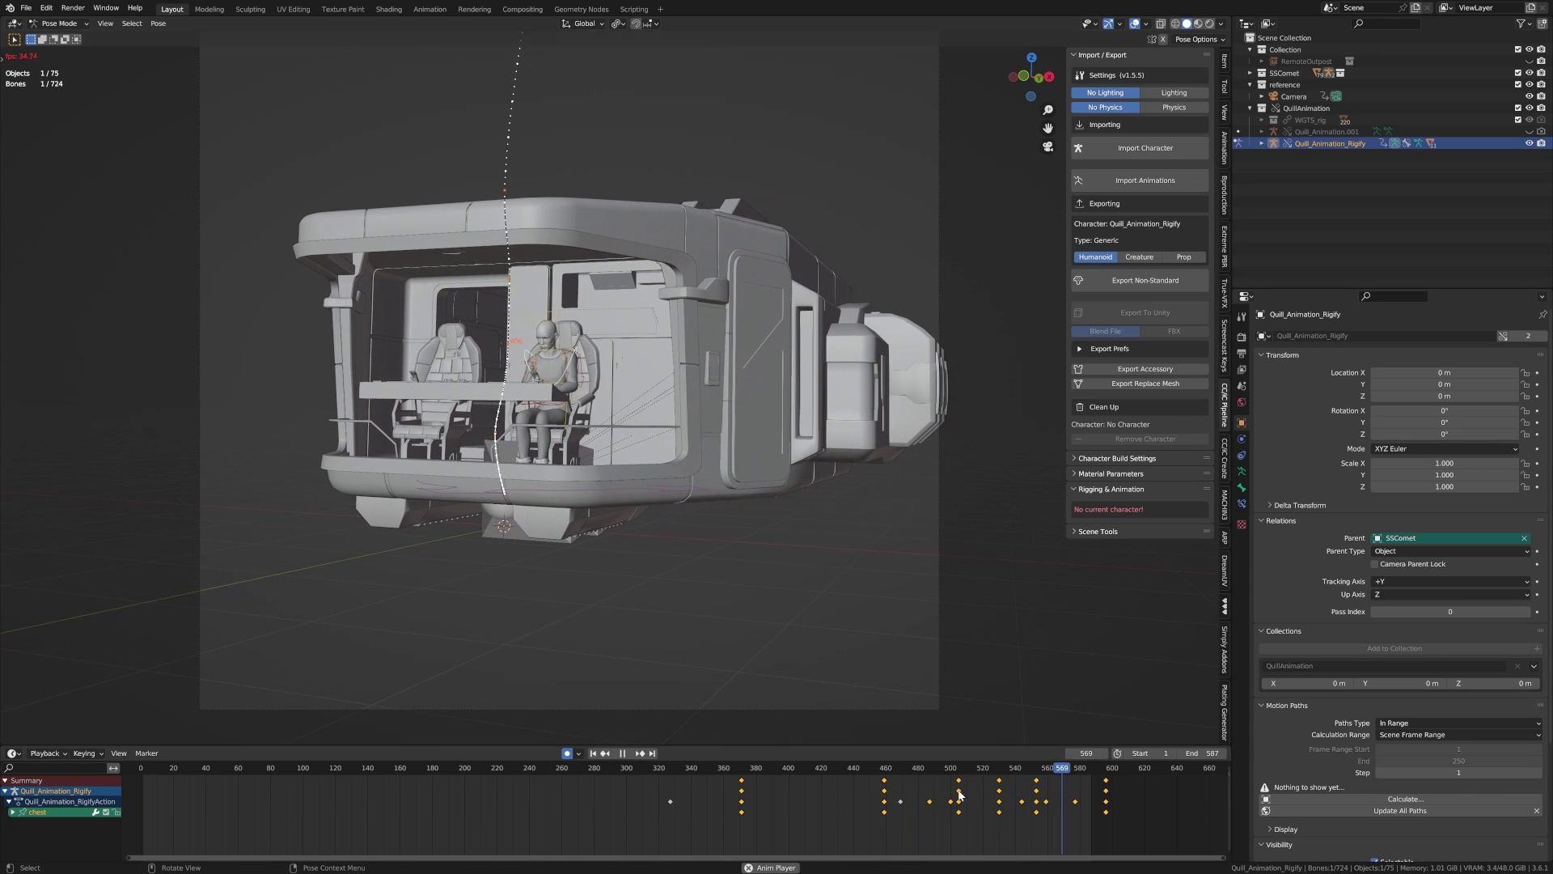
key("Escape")
key("r")
key("r")
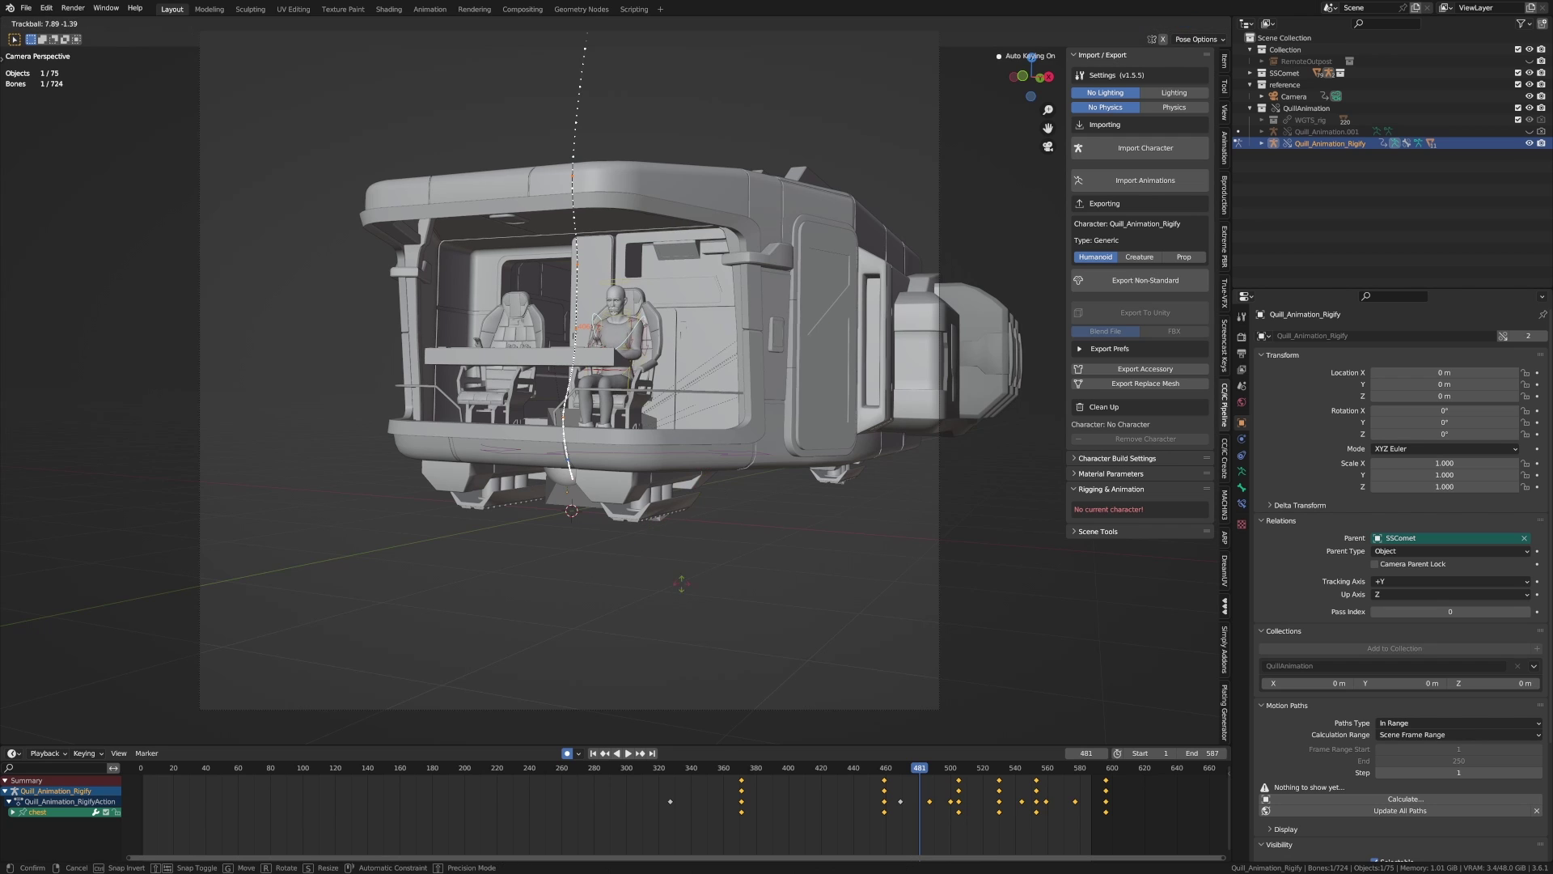
left_click(856, 731)
- Trackball-rotate the chest control at frames between about 386 and 440 to key more sway, and review the playback
left_click_drag(859, 766, 765, 768)
key("r")
key("r")
left_click(720, 755)
key("r")
key("r")
left_click(707, 584)
key("space")
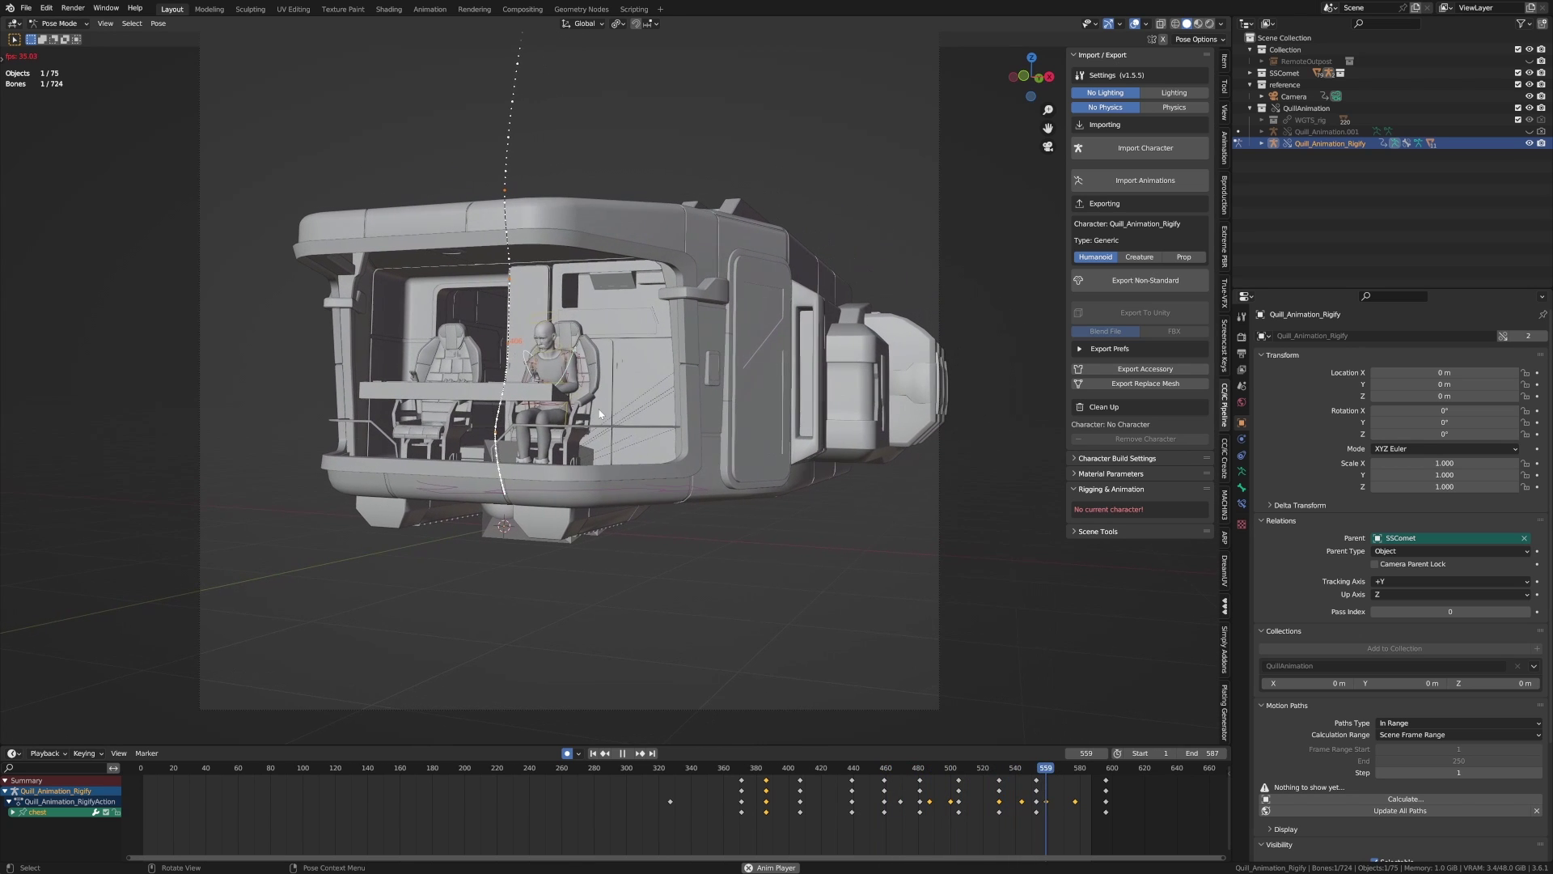
key("space")
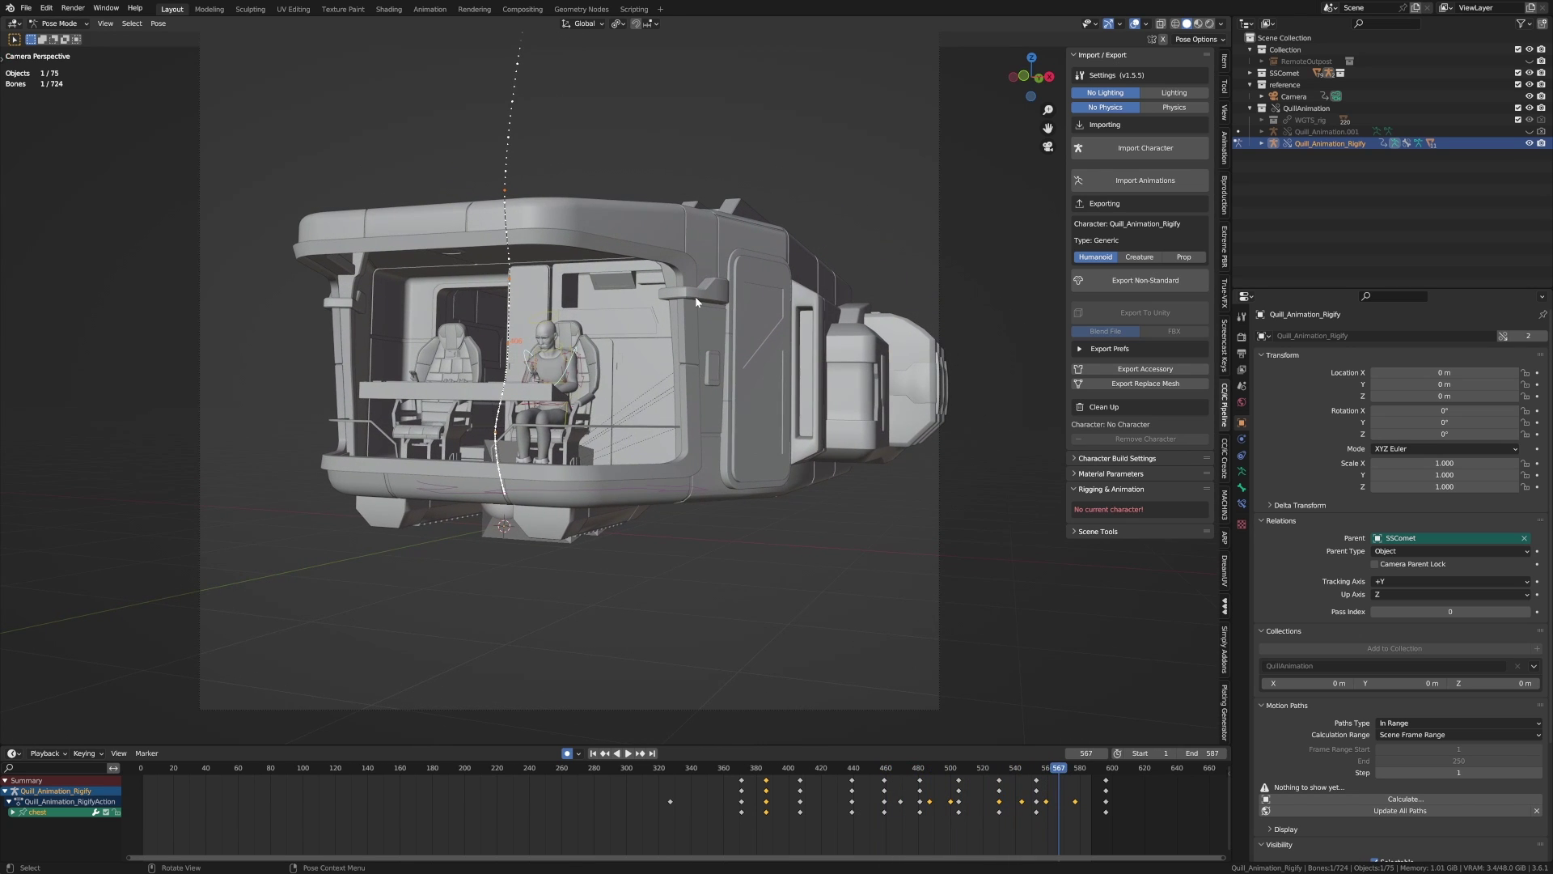
- Reveal the rig's hidden bones, unhide Quill_Animation.001 and return the rig to Object Mode
key("alt+h")
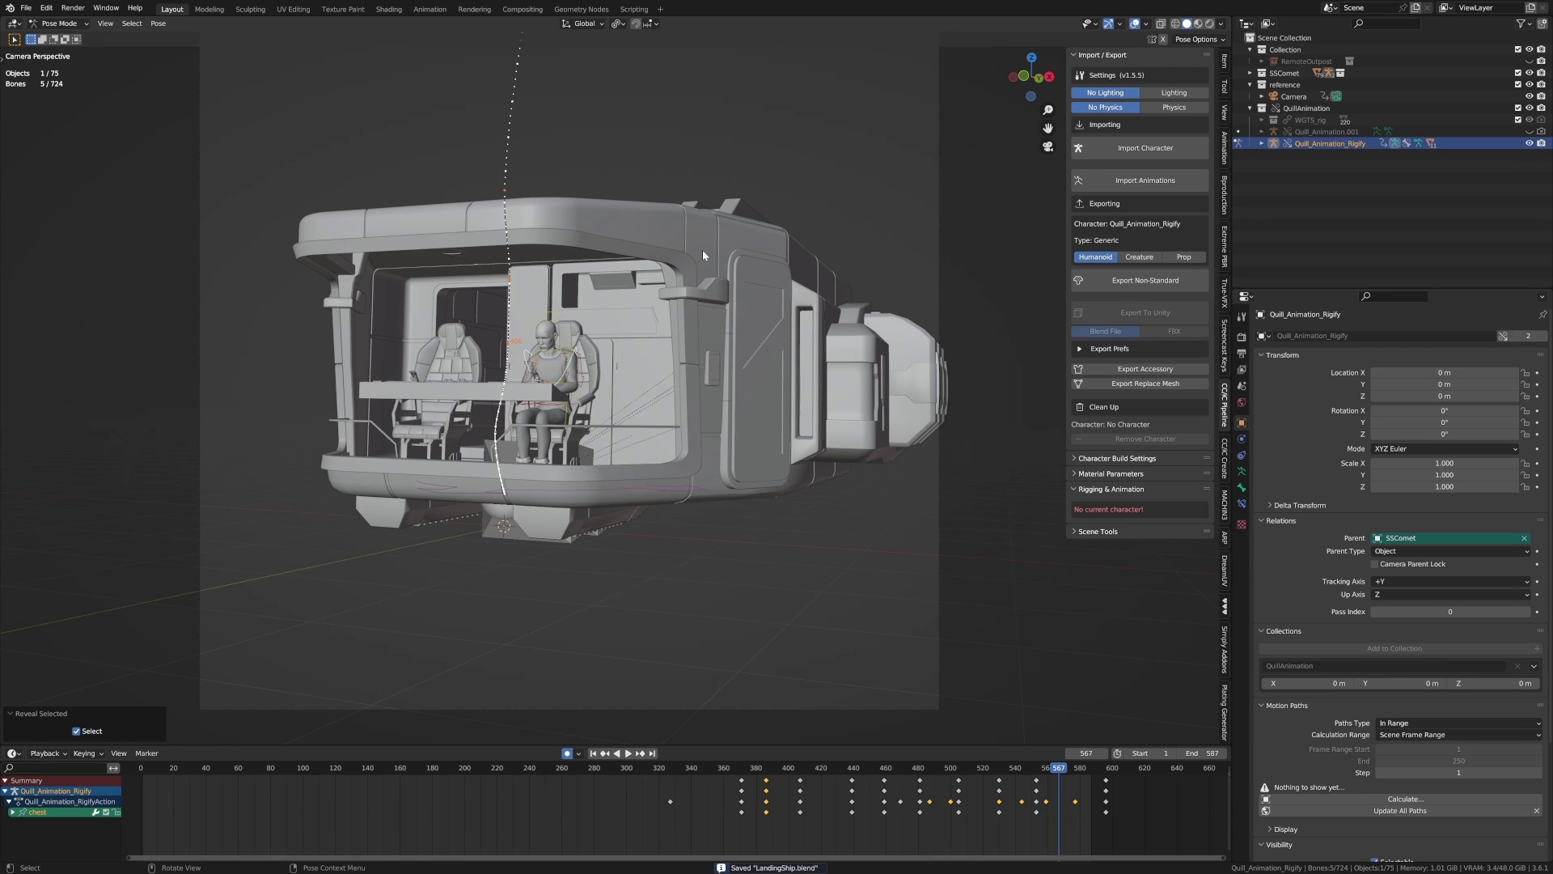
left_click(1529, 131)
left_click(59, 23)
left_click(61, 39)
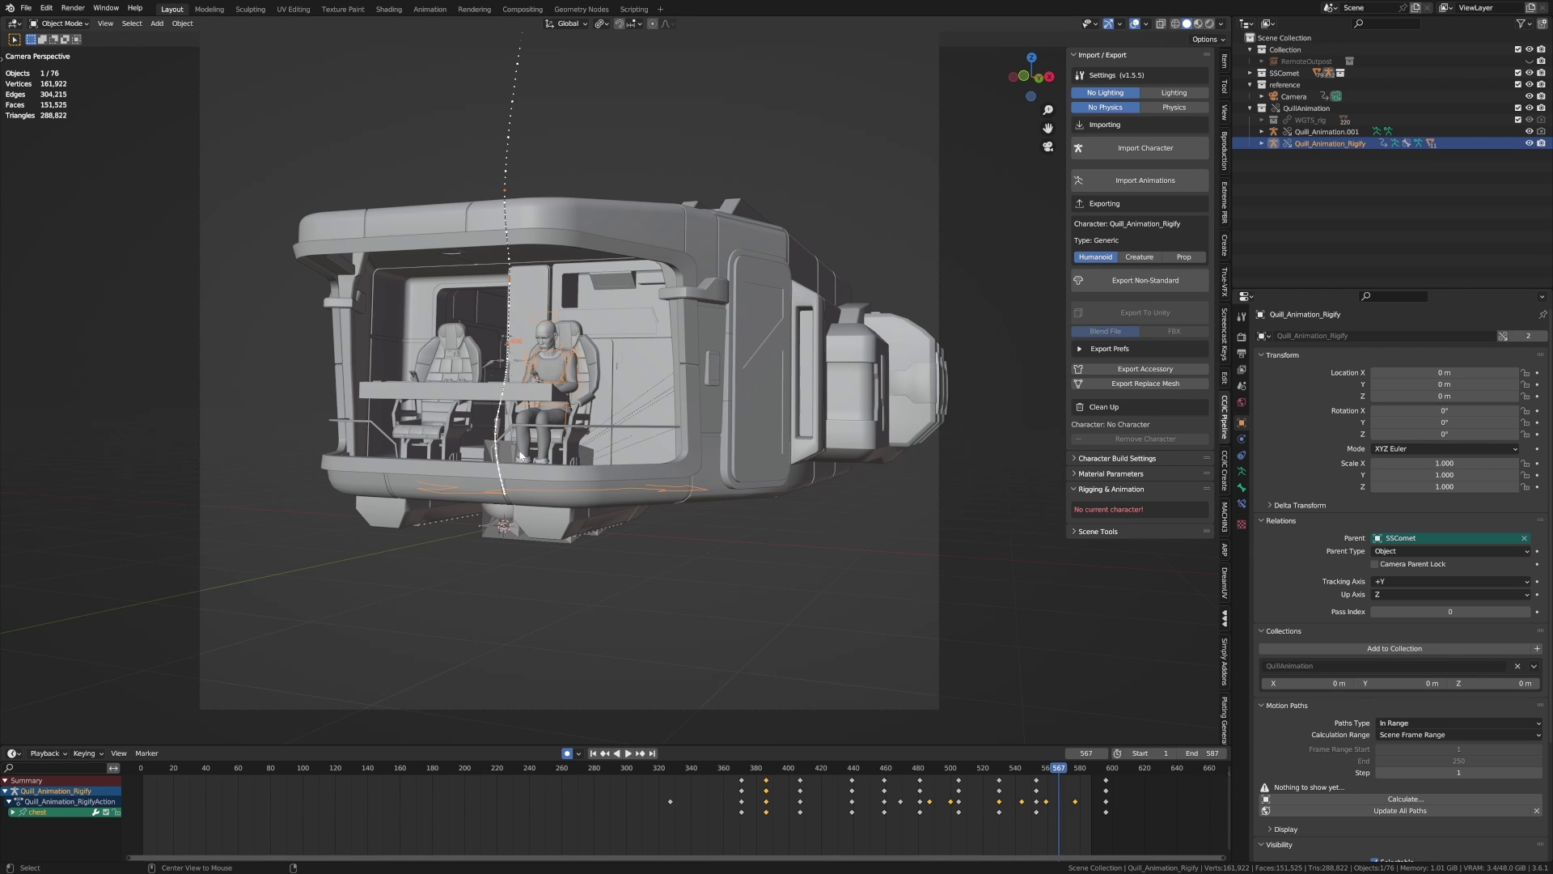
- Reveal all hidden objects in the scene and run a test render of frame 567
key("alt+h")
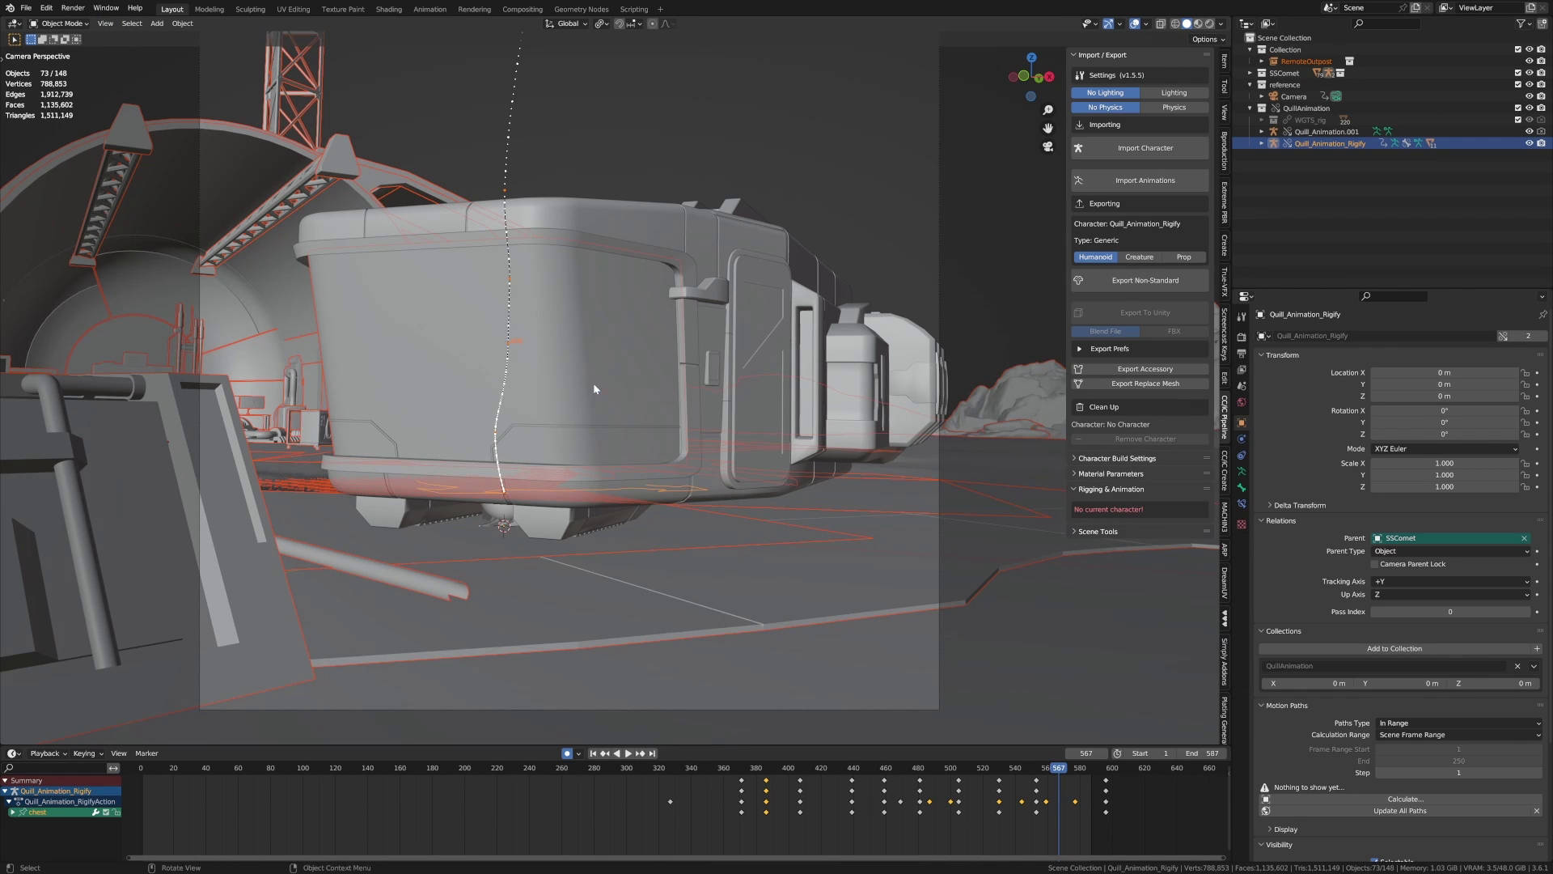
key("F12")
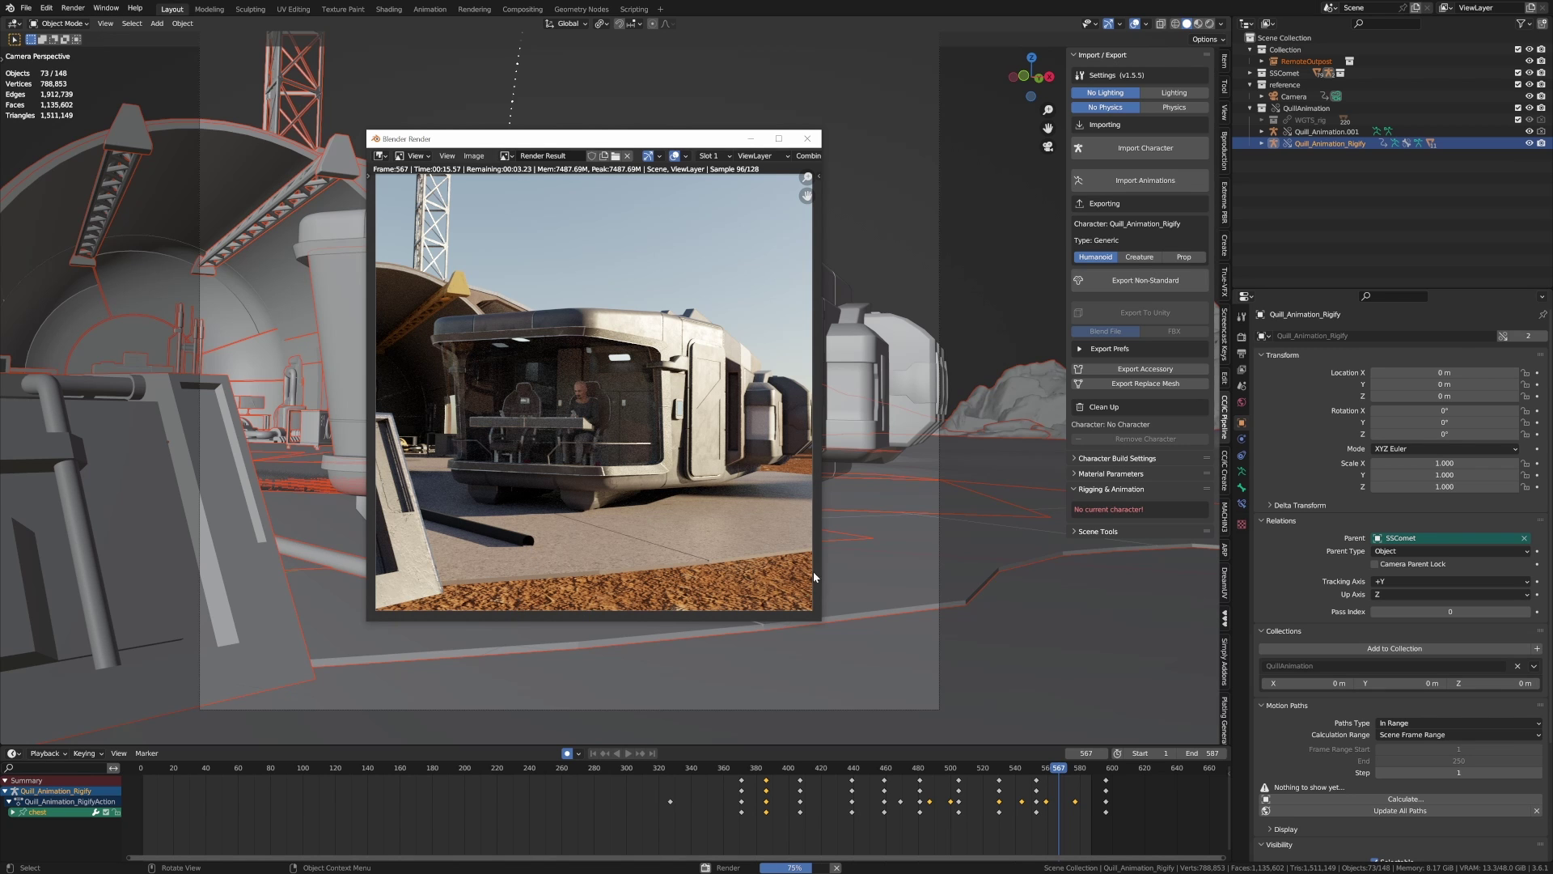
key("Escape")
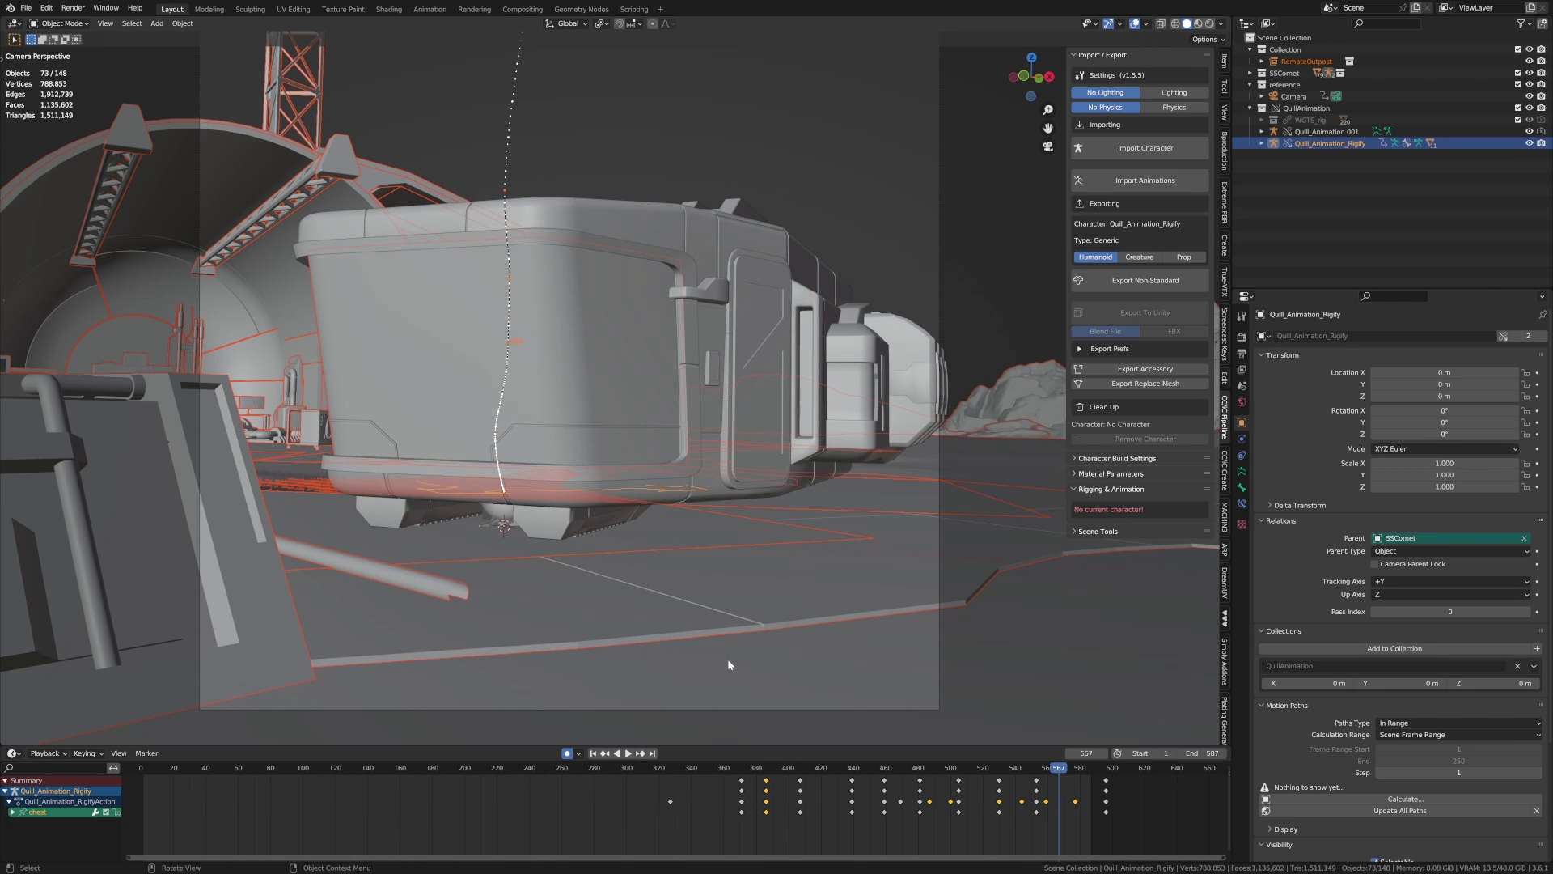
- Select the camera and raise its focal length to 66.4 mm to tighten the shot on the ship
left_click(939, 516)
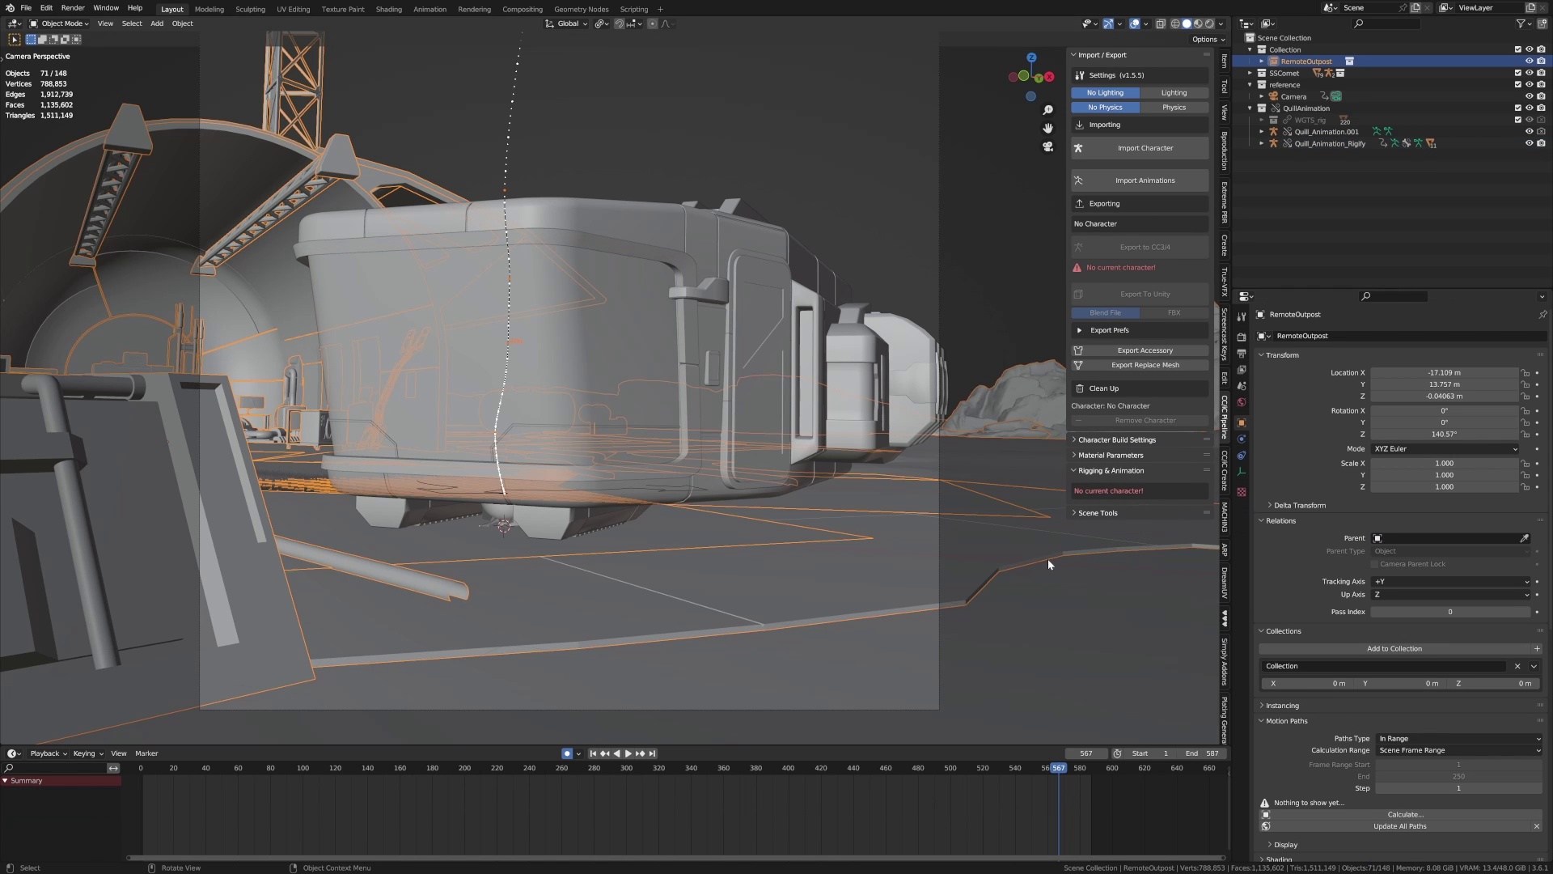
left_click(938, 537)
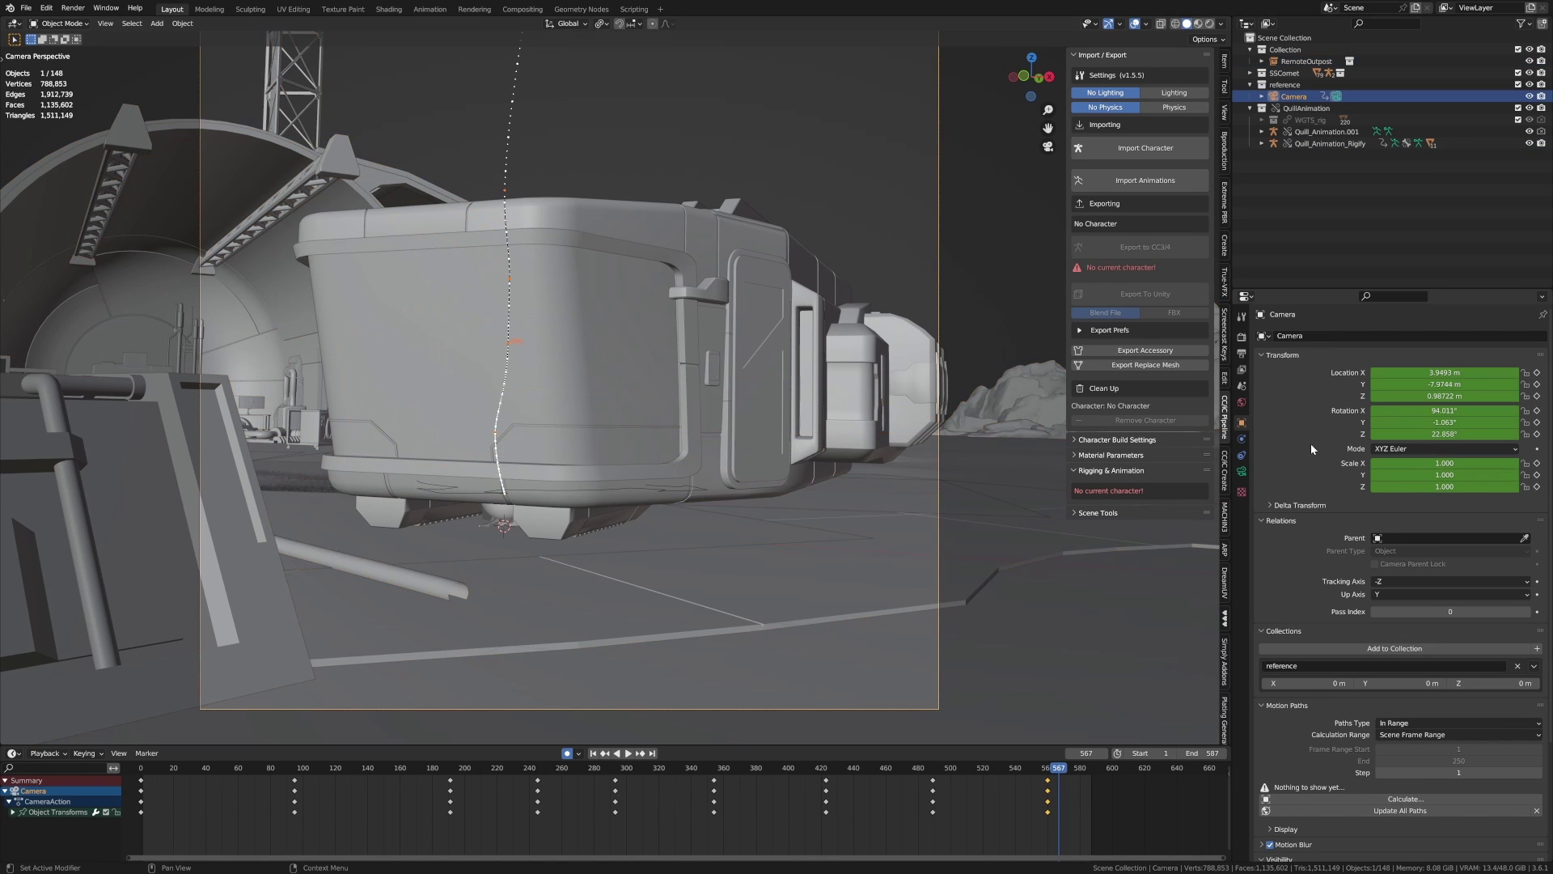
left_click(1242, 471)
mouse_move(1448, 391)
left_mouse_down()
mouse_move(1546, 390)
mouse_move(1425, 395)
left_mouse_up()
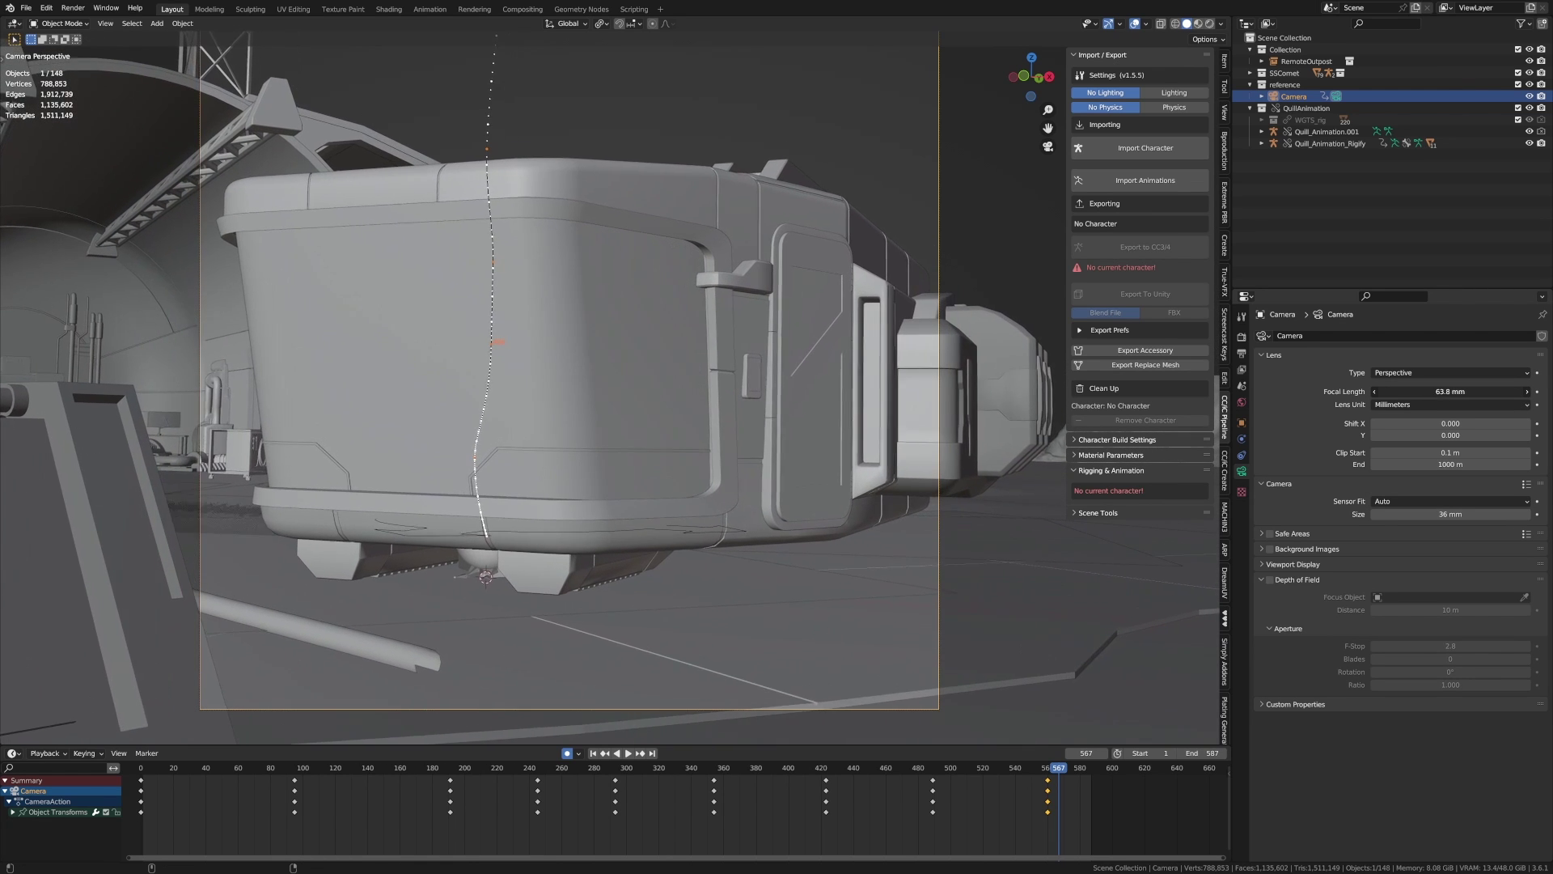
- Play the landing from frame 328 and scrub back to frame 471 to check the camera framing
left_click_drag(1058, 768, 672, 761)
scroll(689, 543, "down", 2)
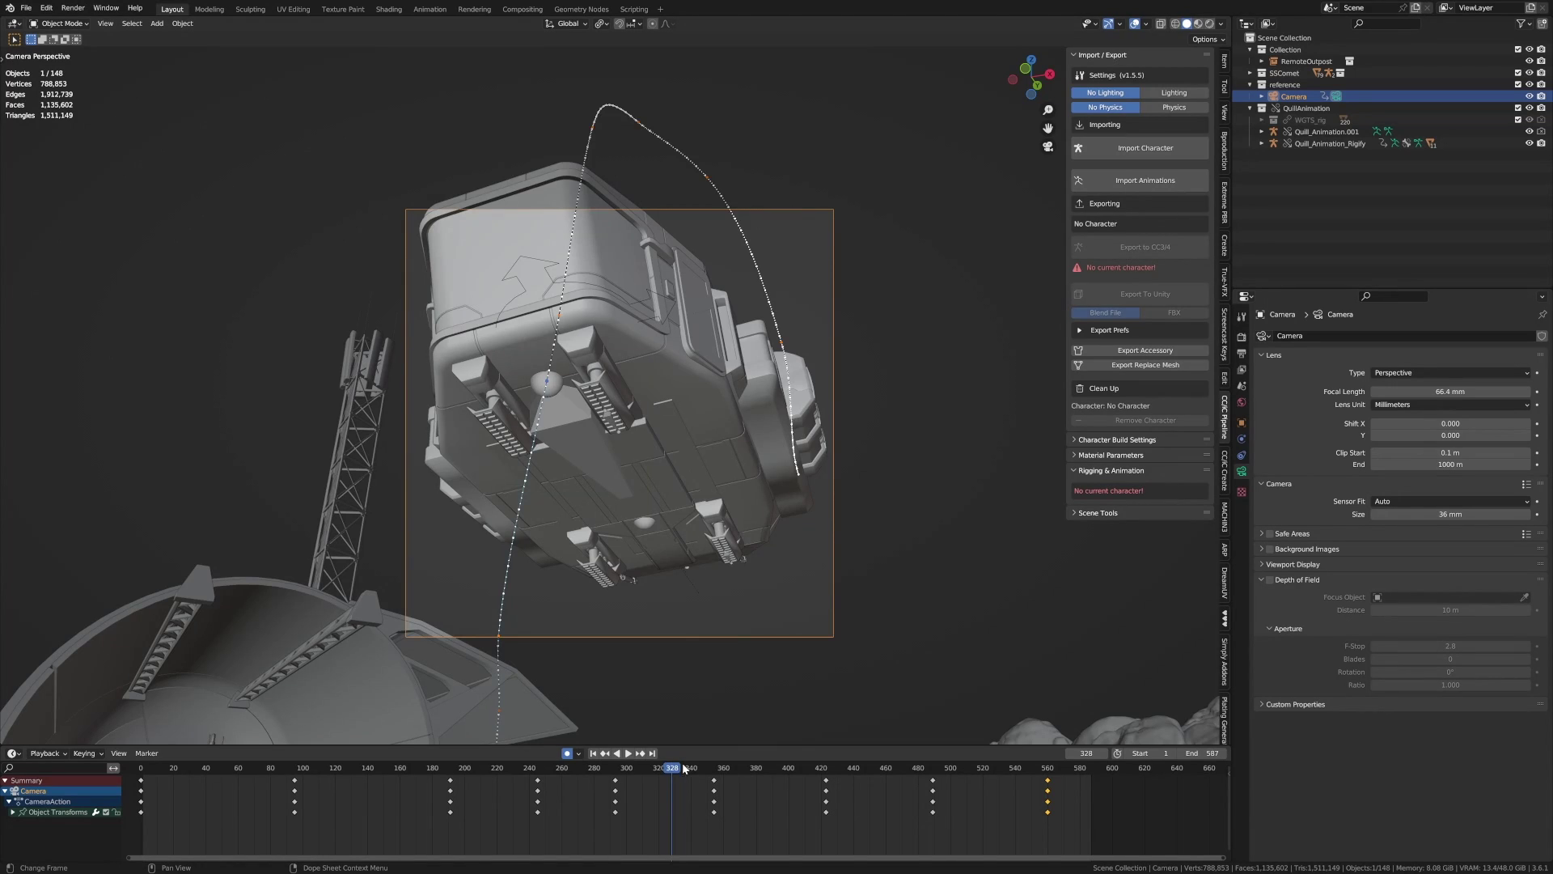
key("space")
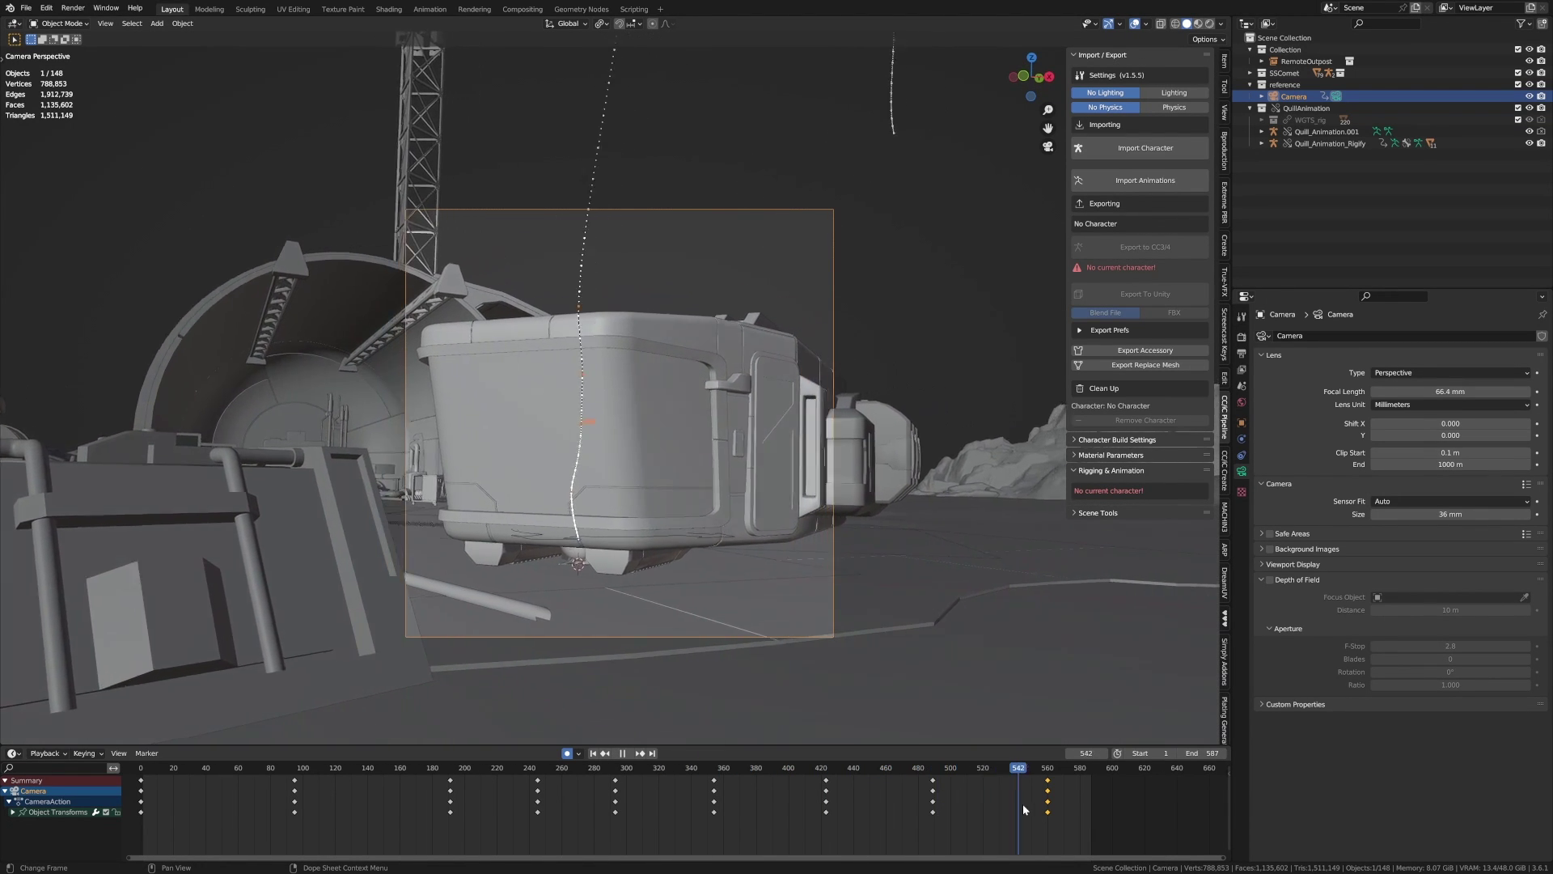
left_click_drag(1022, 804, 903, 801)
- Save the LandingShip.blend scene and bring up the file commands
left_click(575, 603)
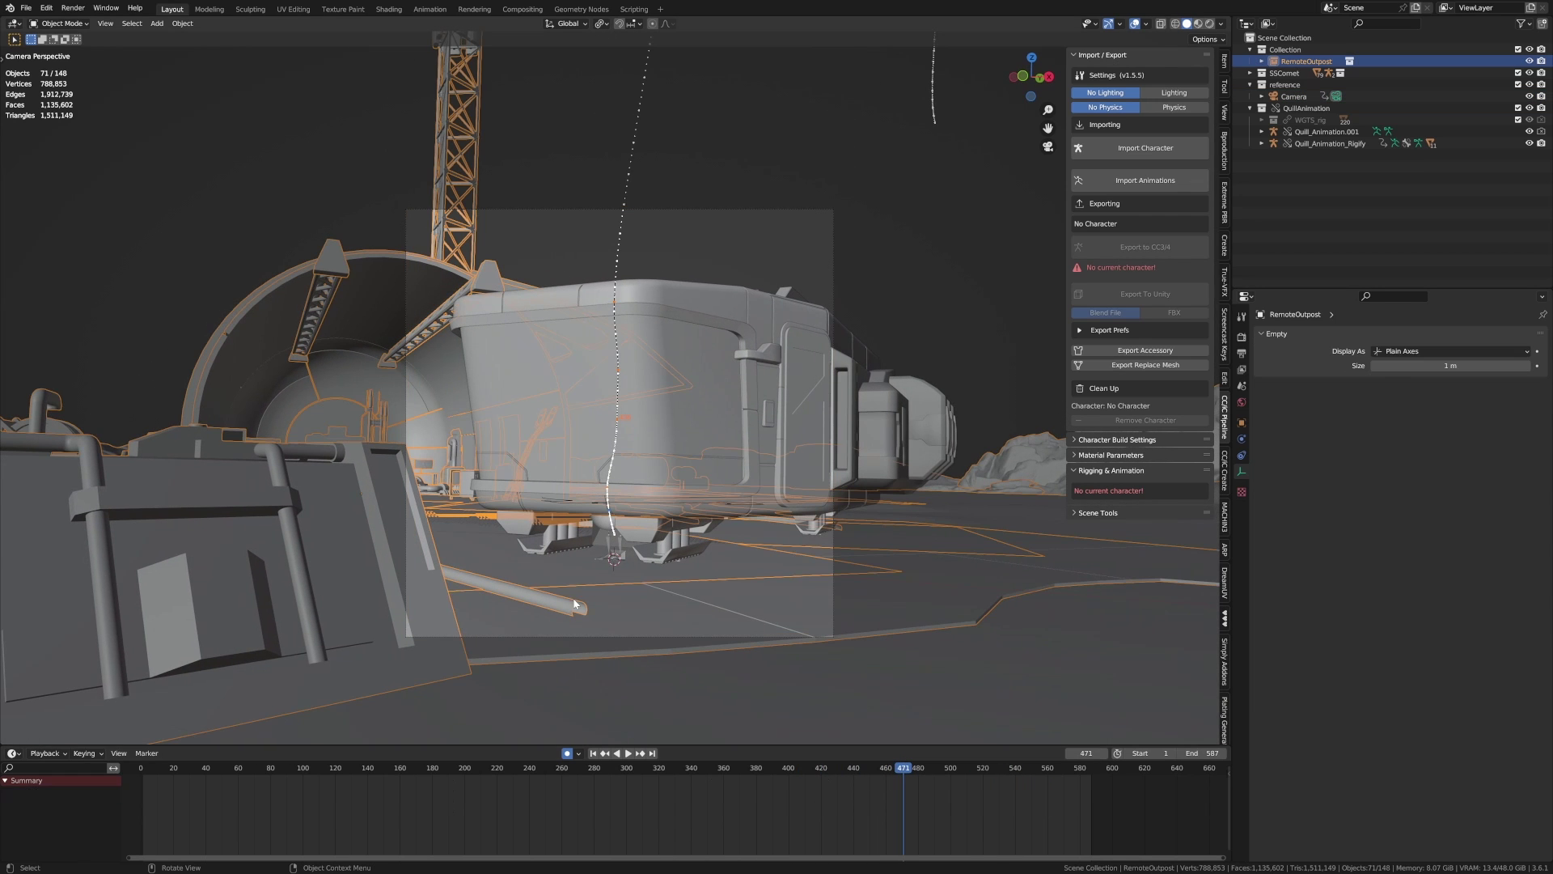
left_click(23, 7)
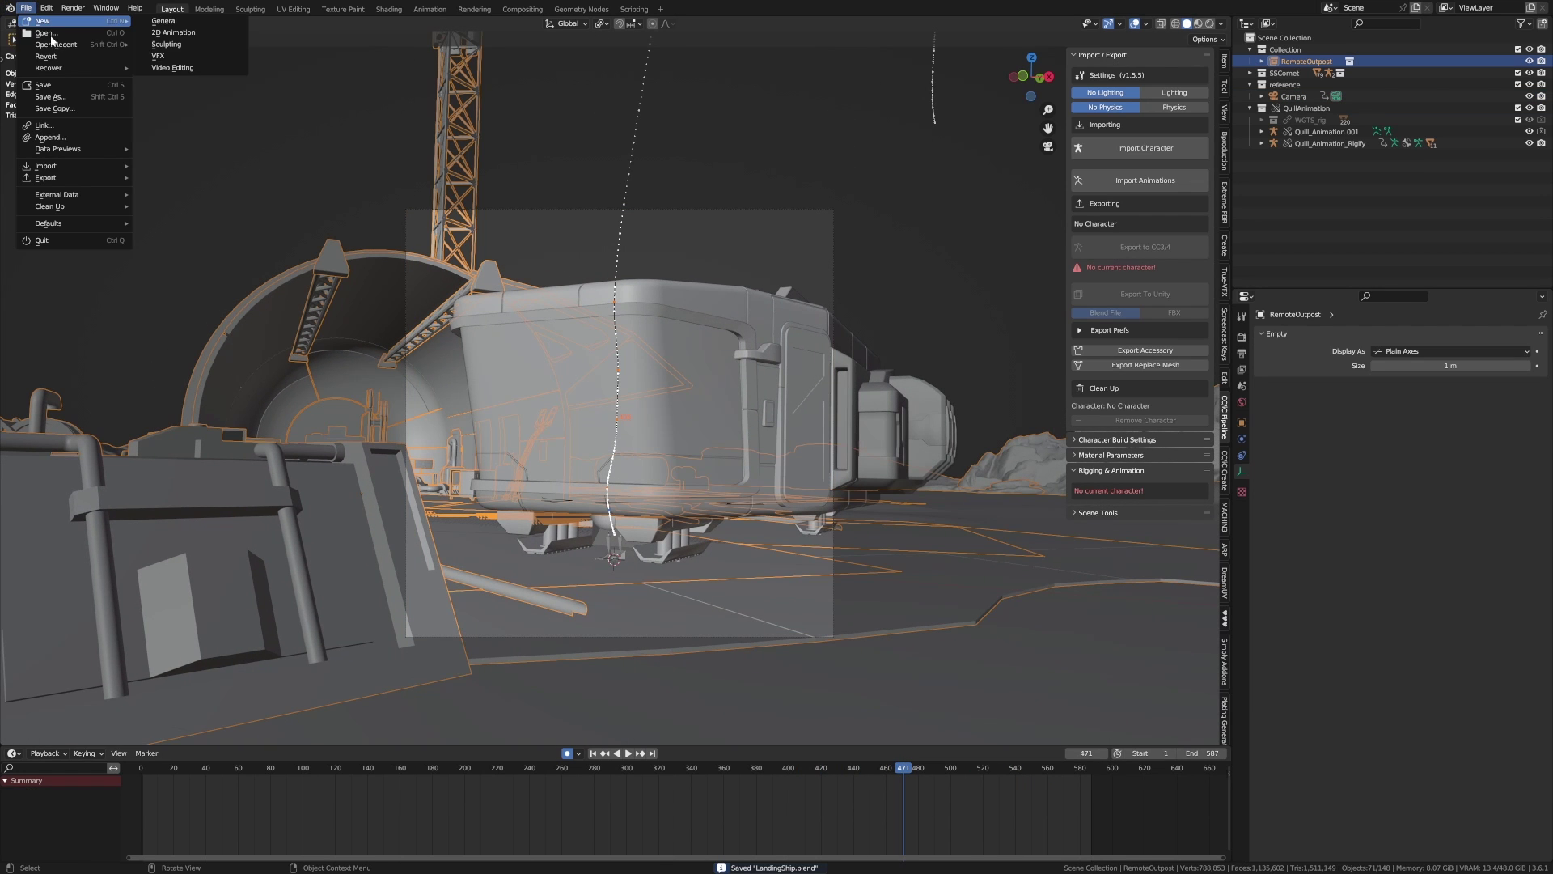